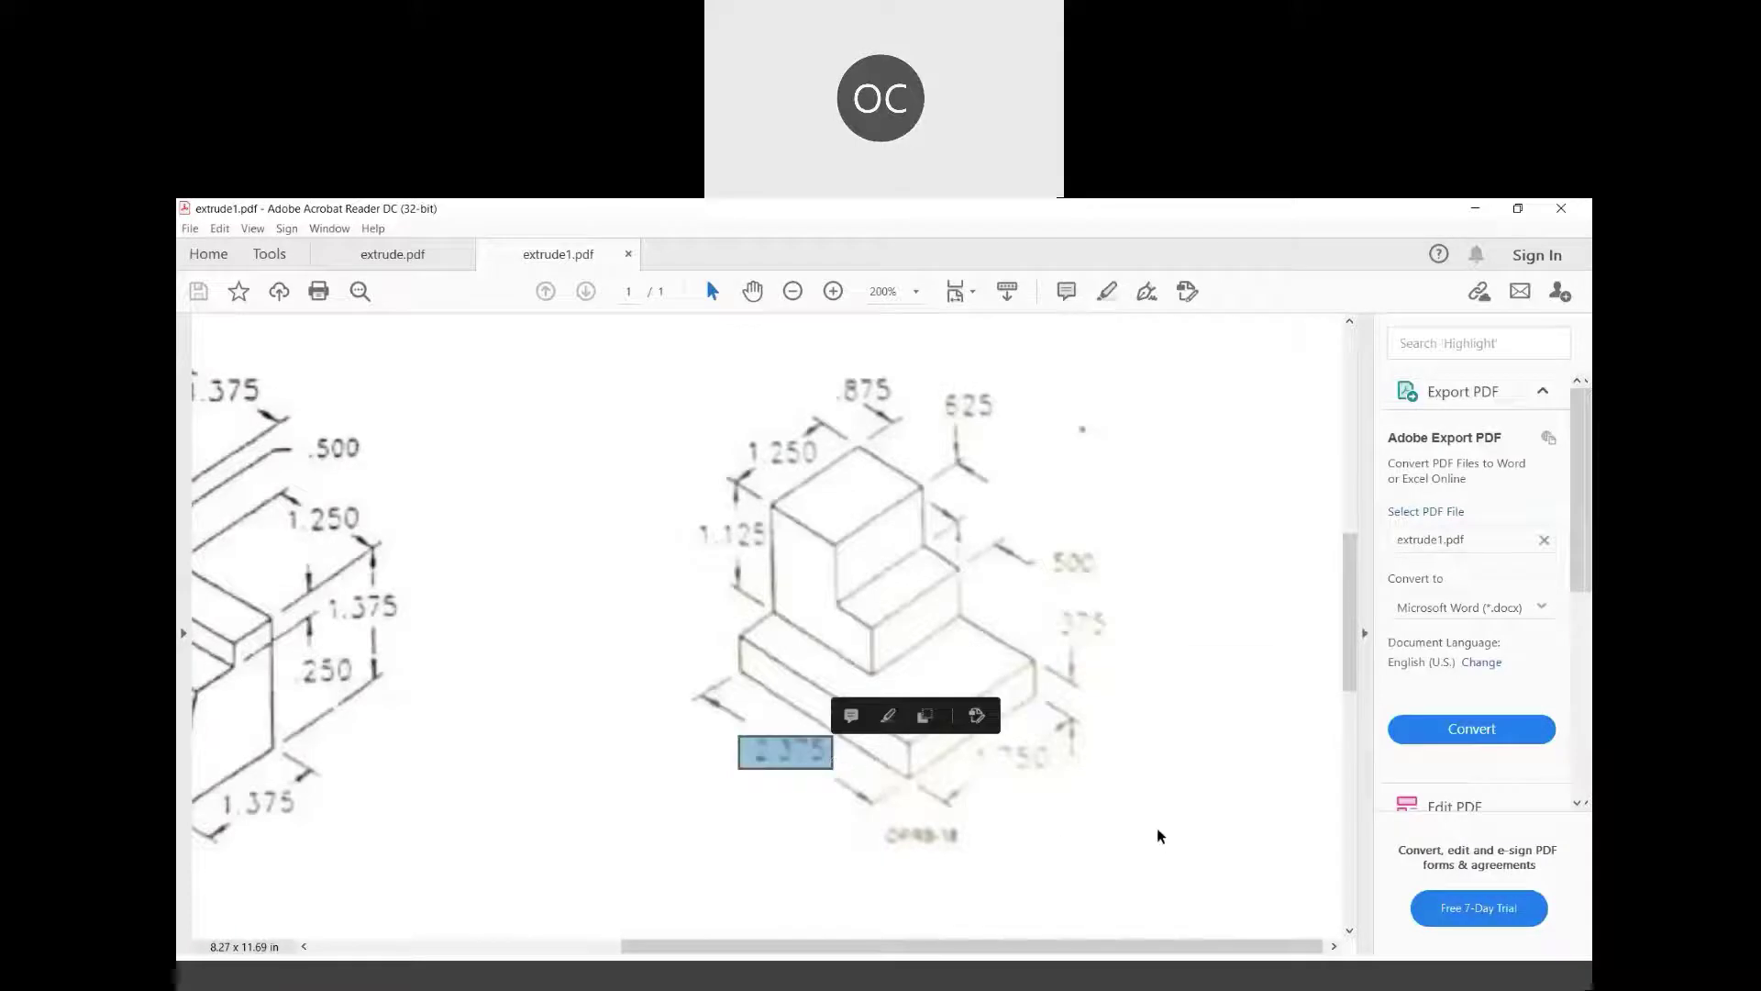
Examine the base length and upper block dimensions of the stepped block in the extrude1.pdf drawing
{"action": "left_click", "coordinate": [1160, 830]}
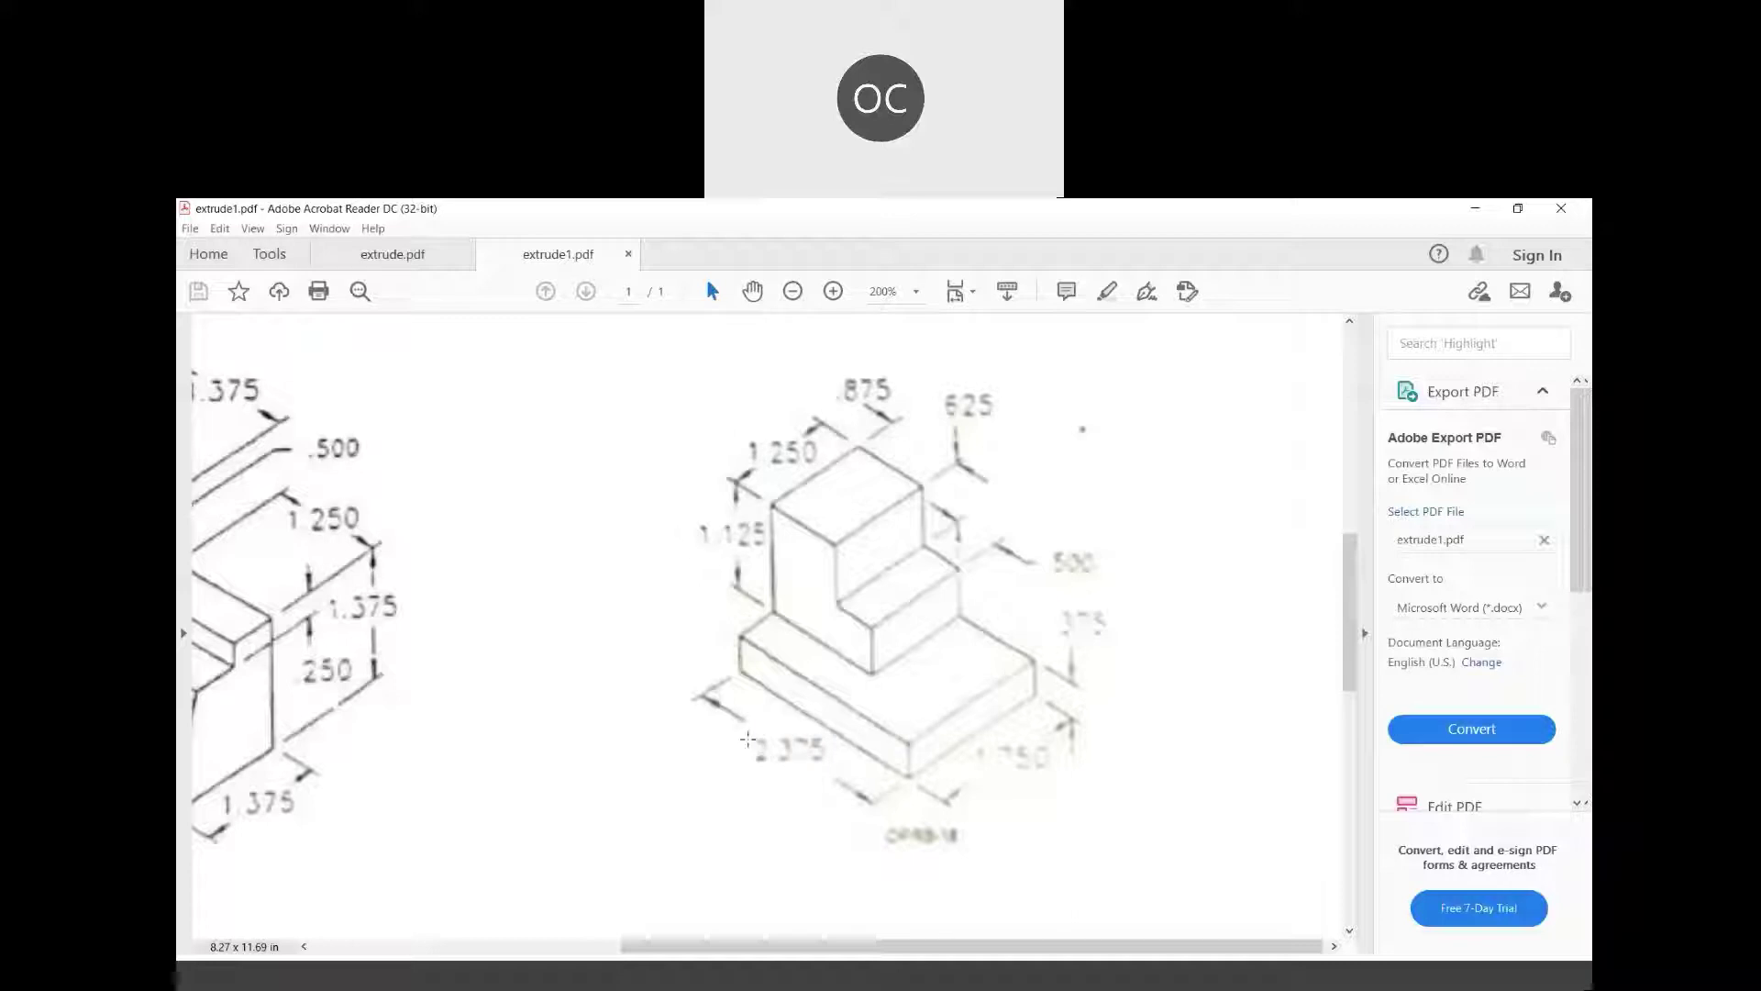
{"action": "mouse_move", "coordinate": [748, 739]}
{"action": "left_mouse_down"}
{"action": "mouse_move", "coordinate": [815, 749]}
{"action": "mouse_move", "coordinate": [828, 771]}
{"action": "left_mouse_up"}
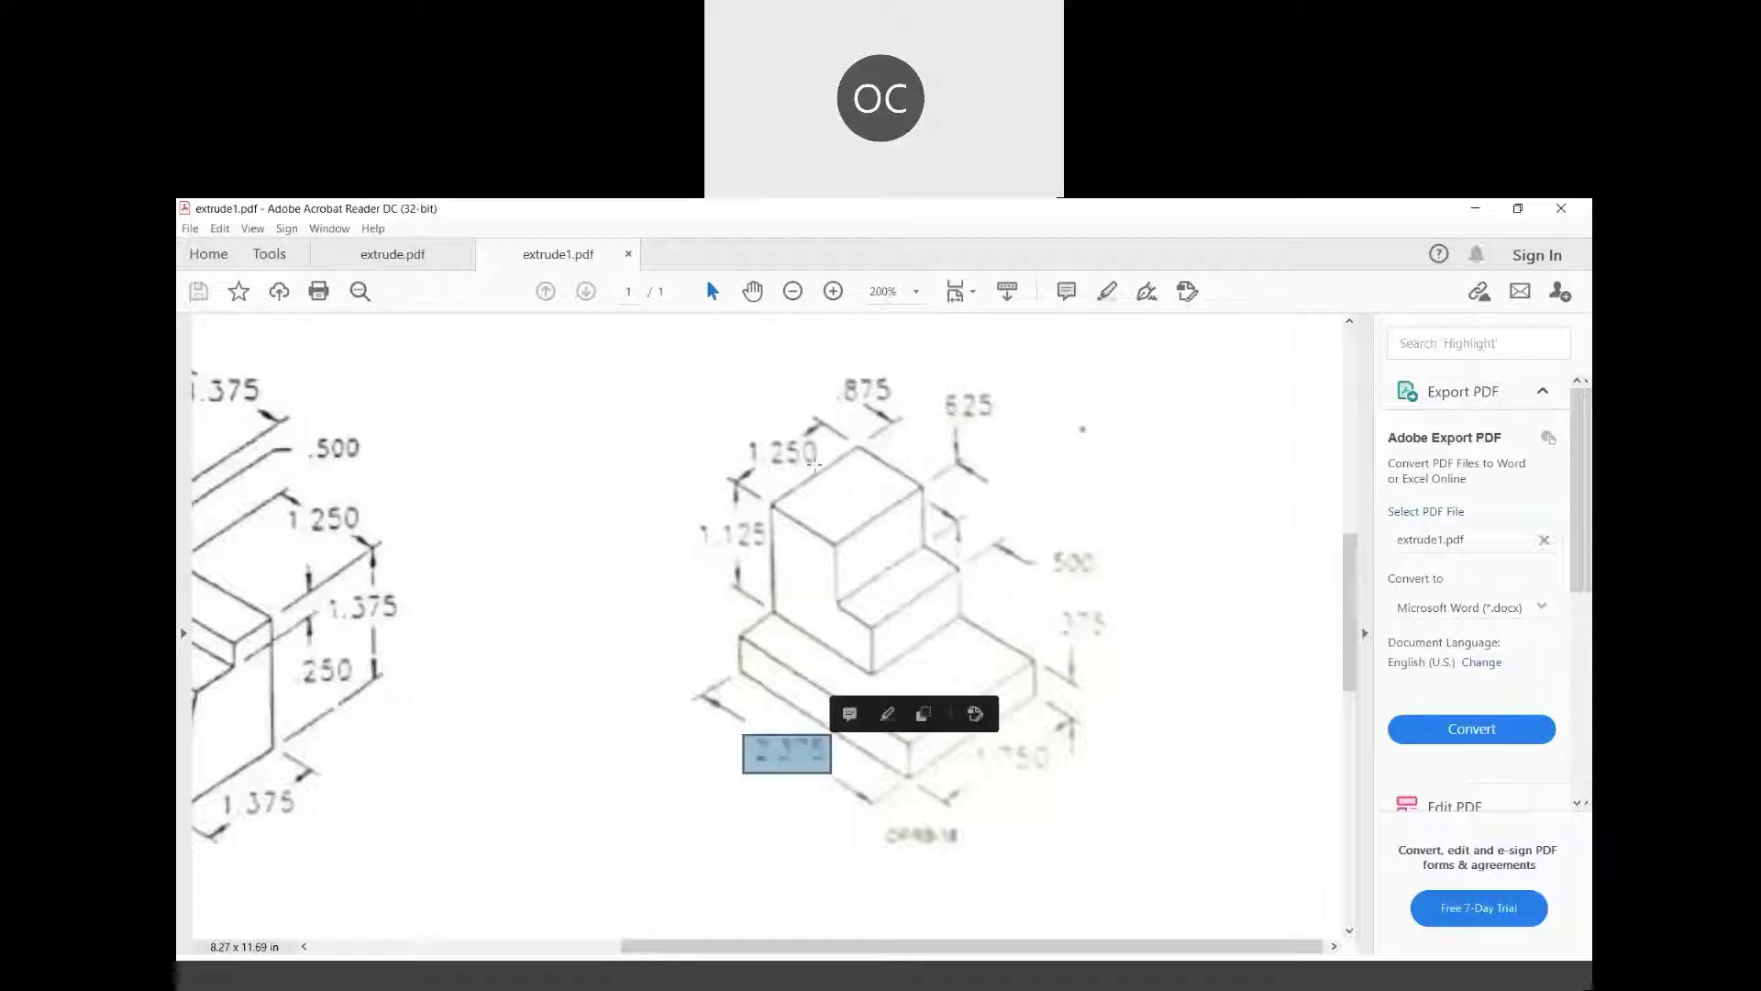
{"action": "left_click_drag", "start_coordinate": [738, 435], "coordinate": [825, 472]}
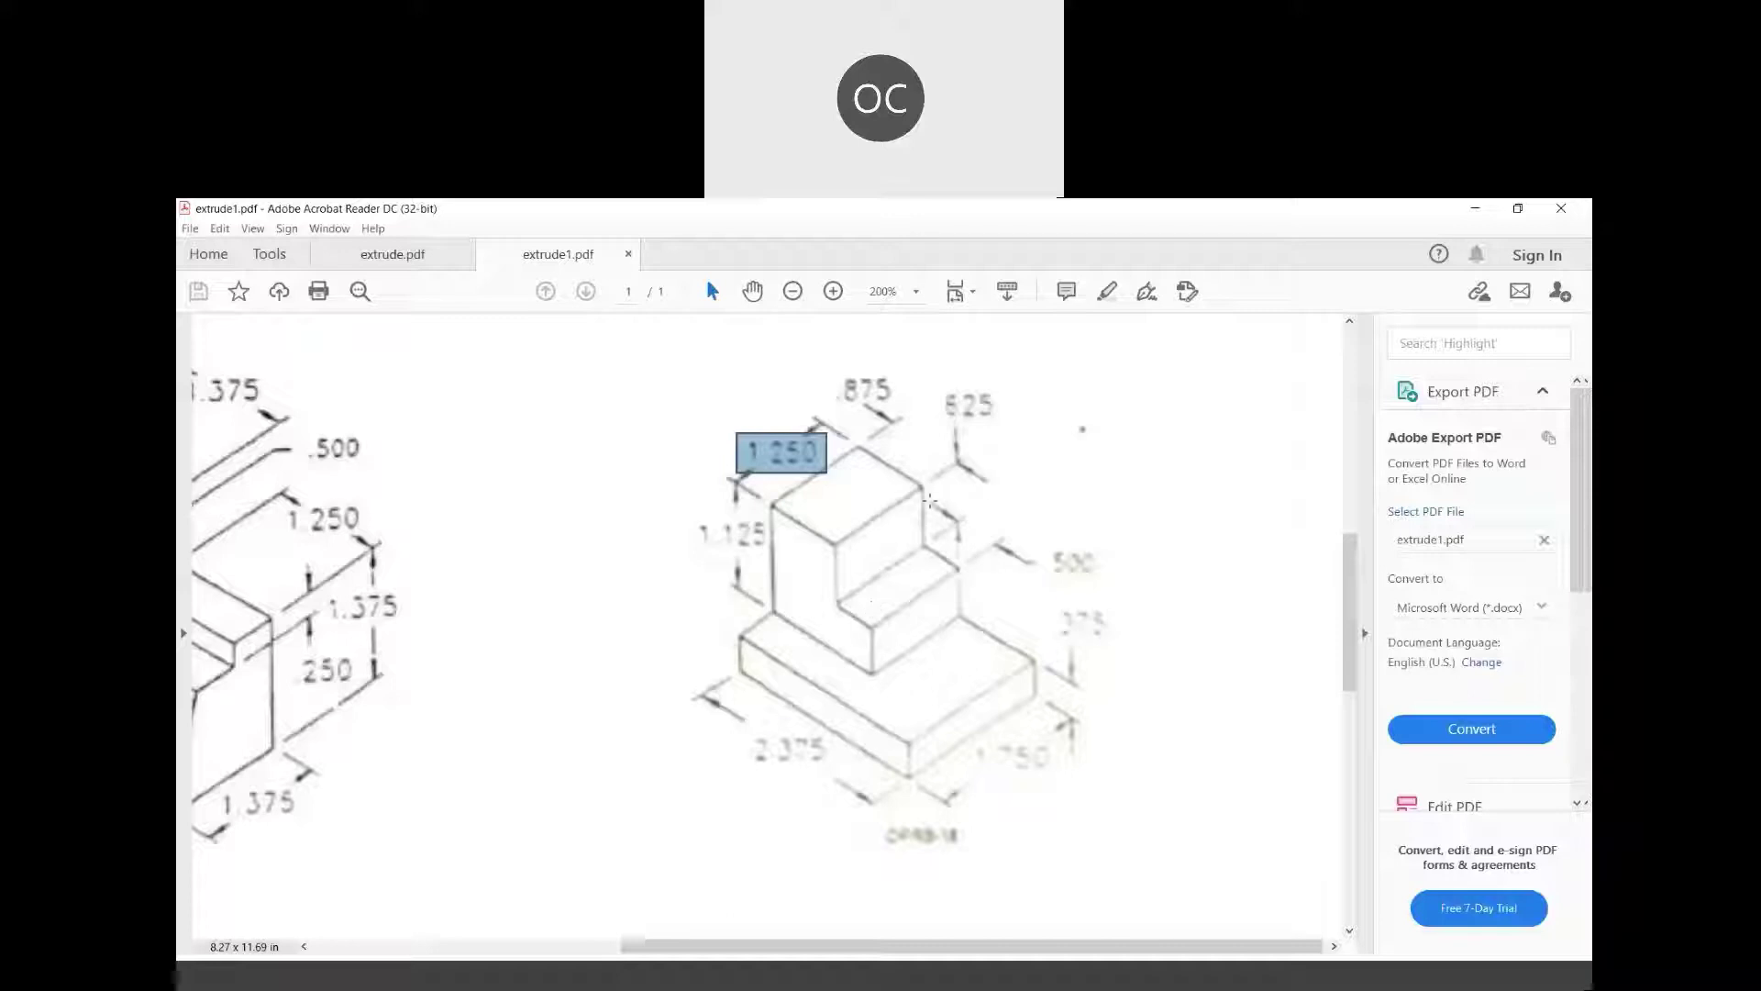
{"action": "left_click", "coordinate": [1028, 407]}
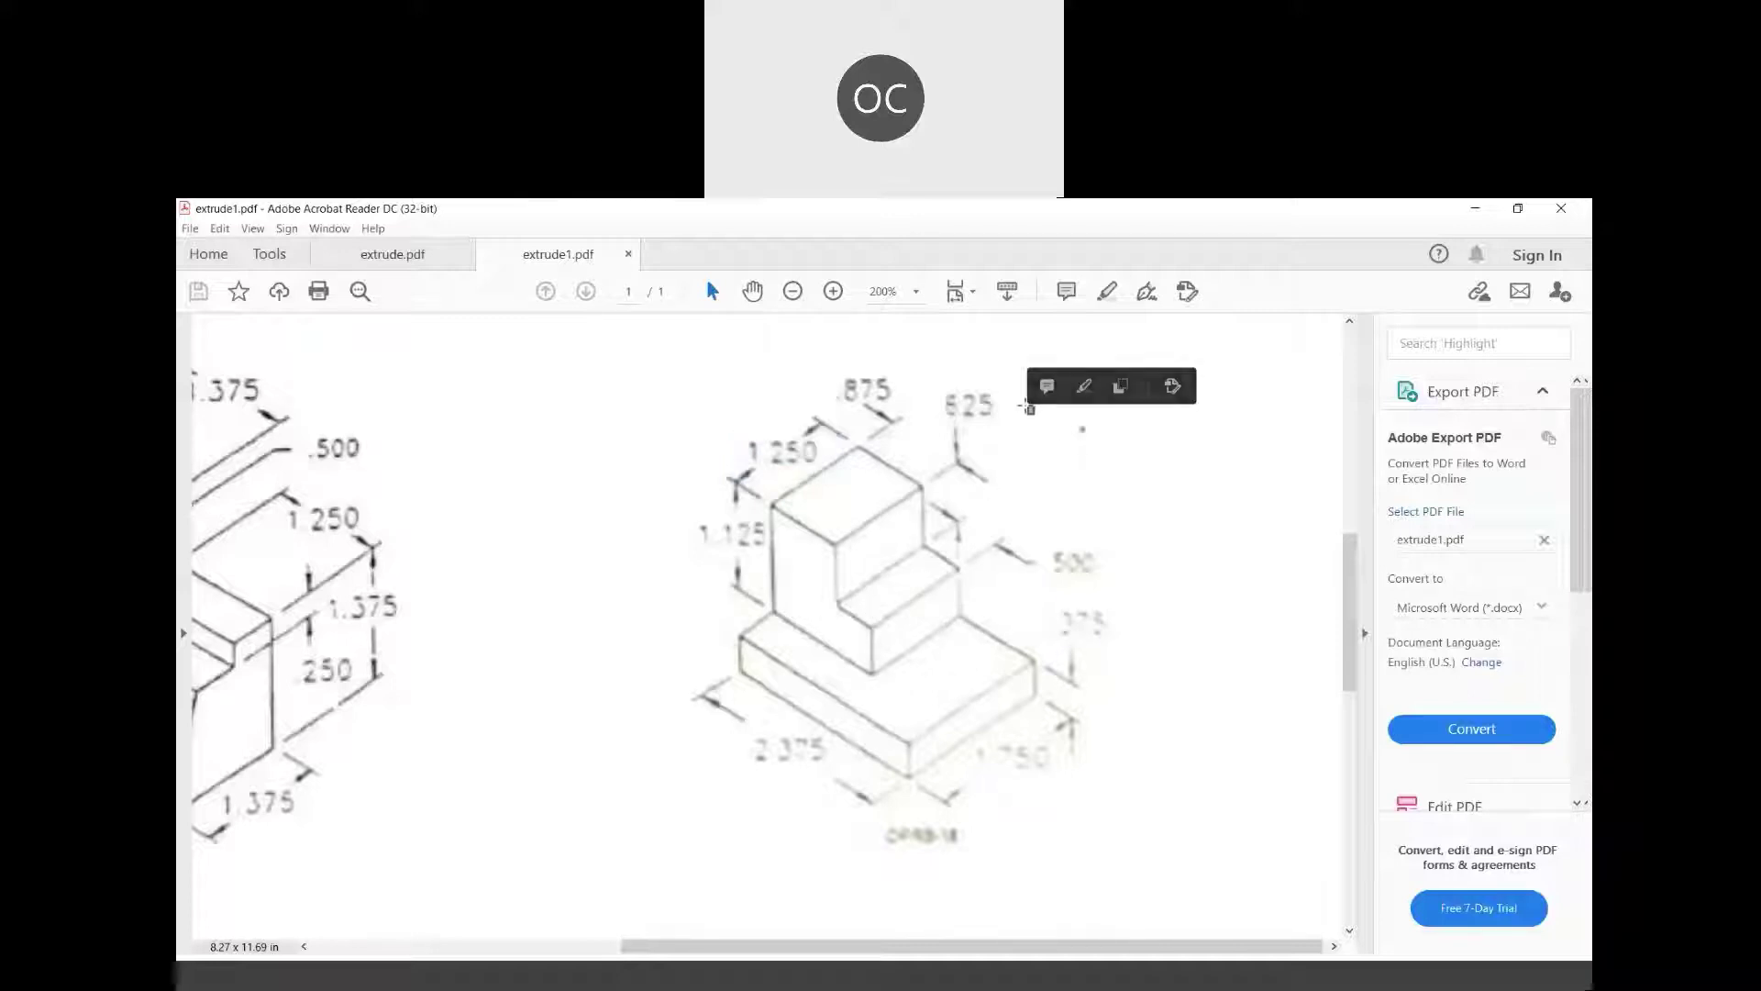
{"action": "left_click", "coordinate": [1055, 458]}
{"action": "left_click", "coordinate": [1231, 623]}
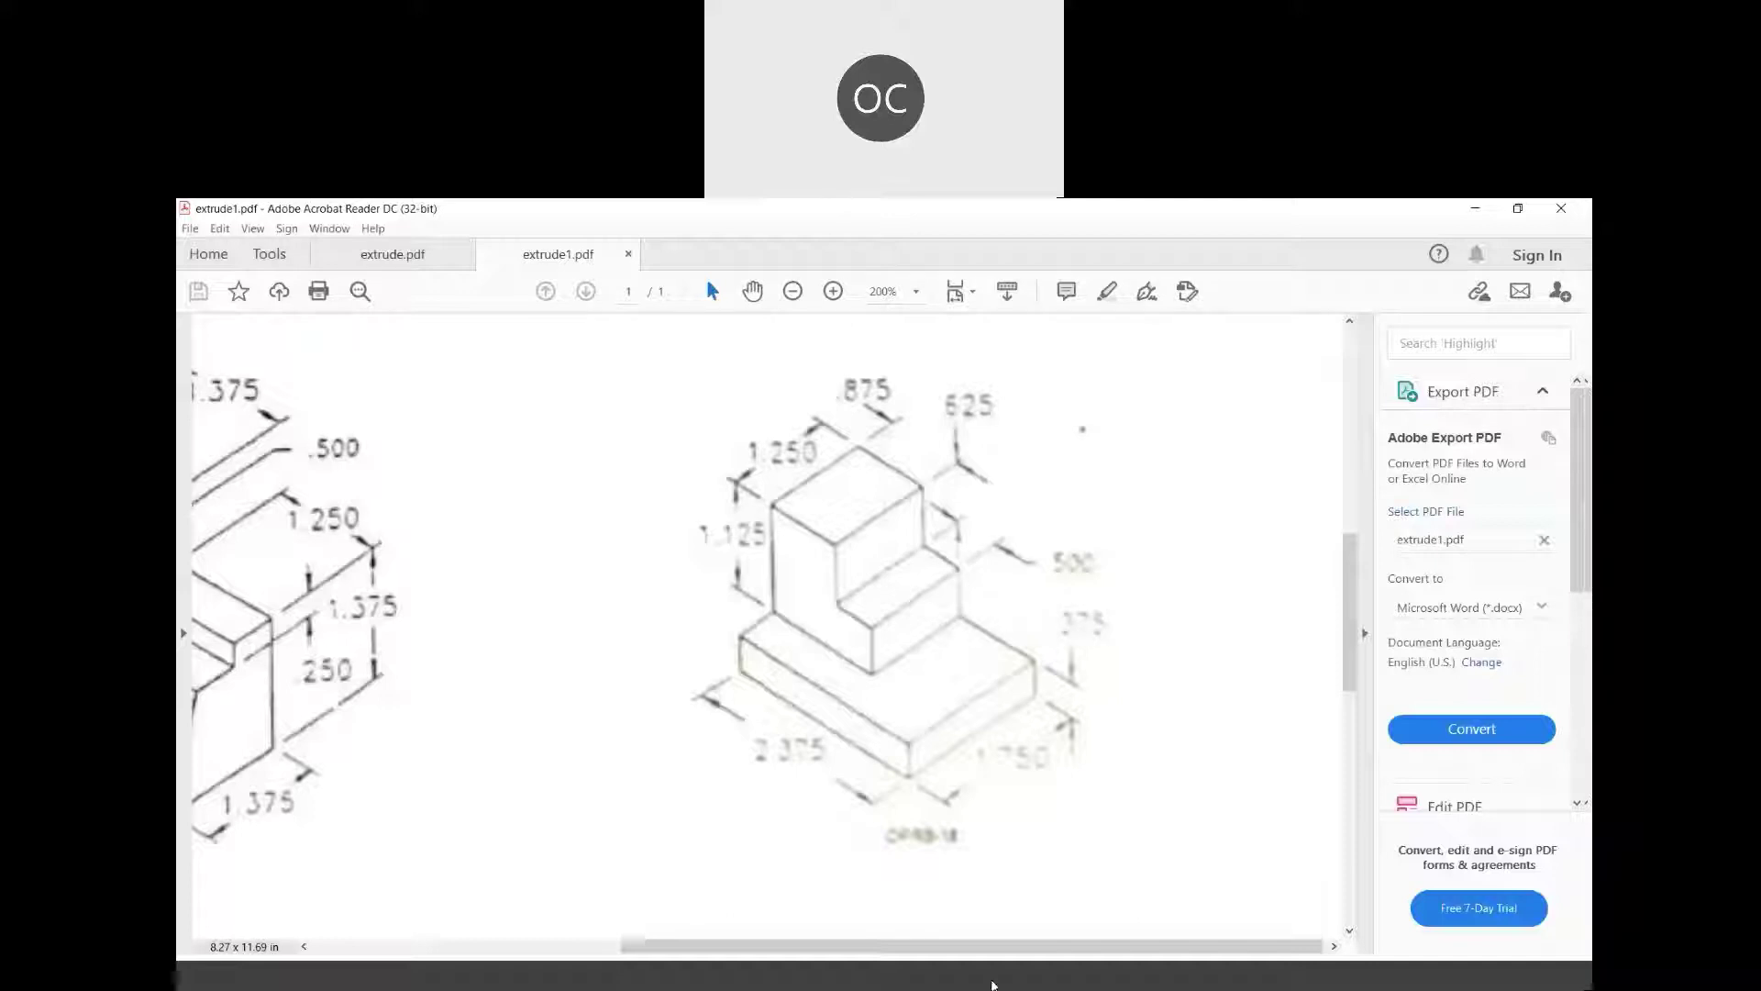
Switch to Inventor and create a new part from the English Standard (in).ipt template
{"action": "key", "text": "alt+Tab"}
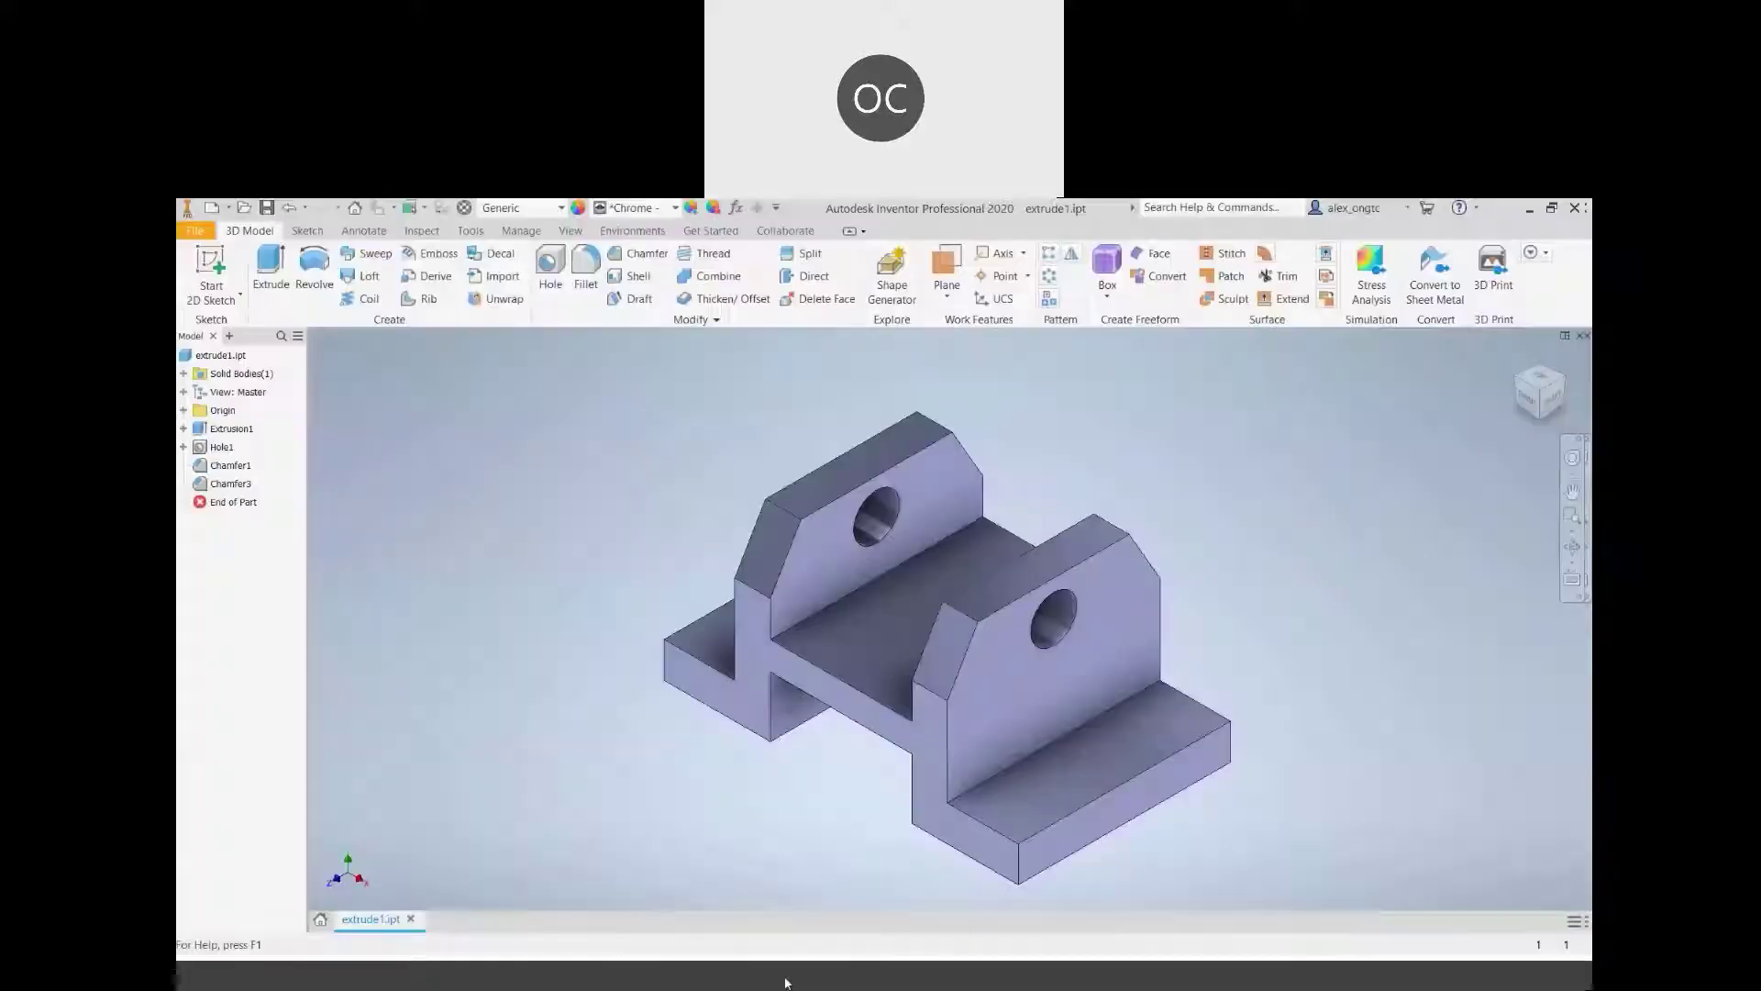
{"action": "left_click", "coordinate": [193, 232]}
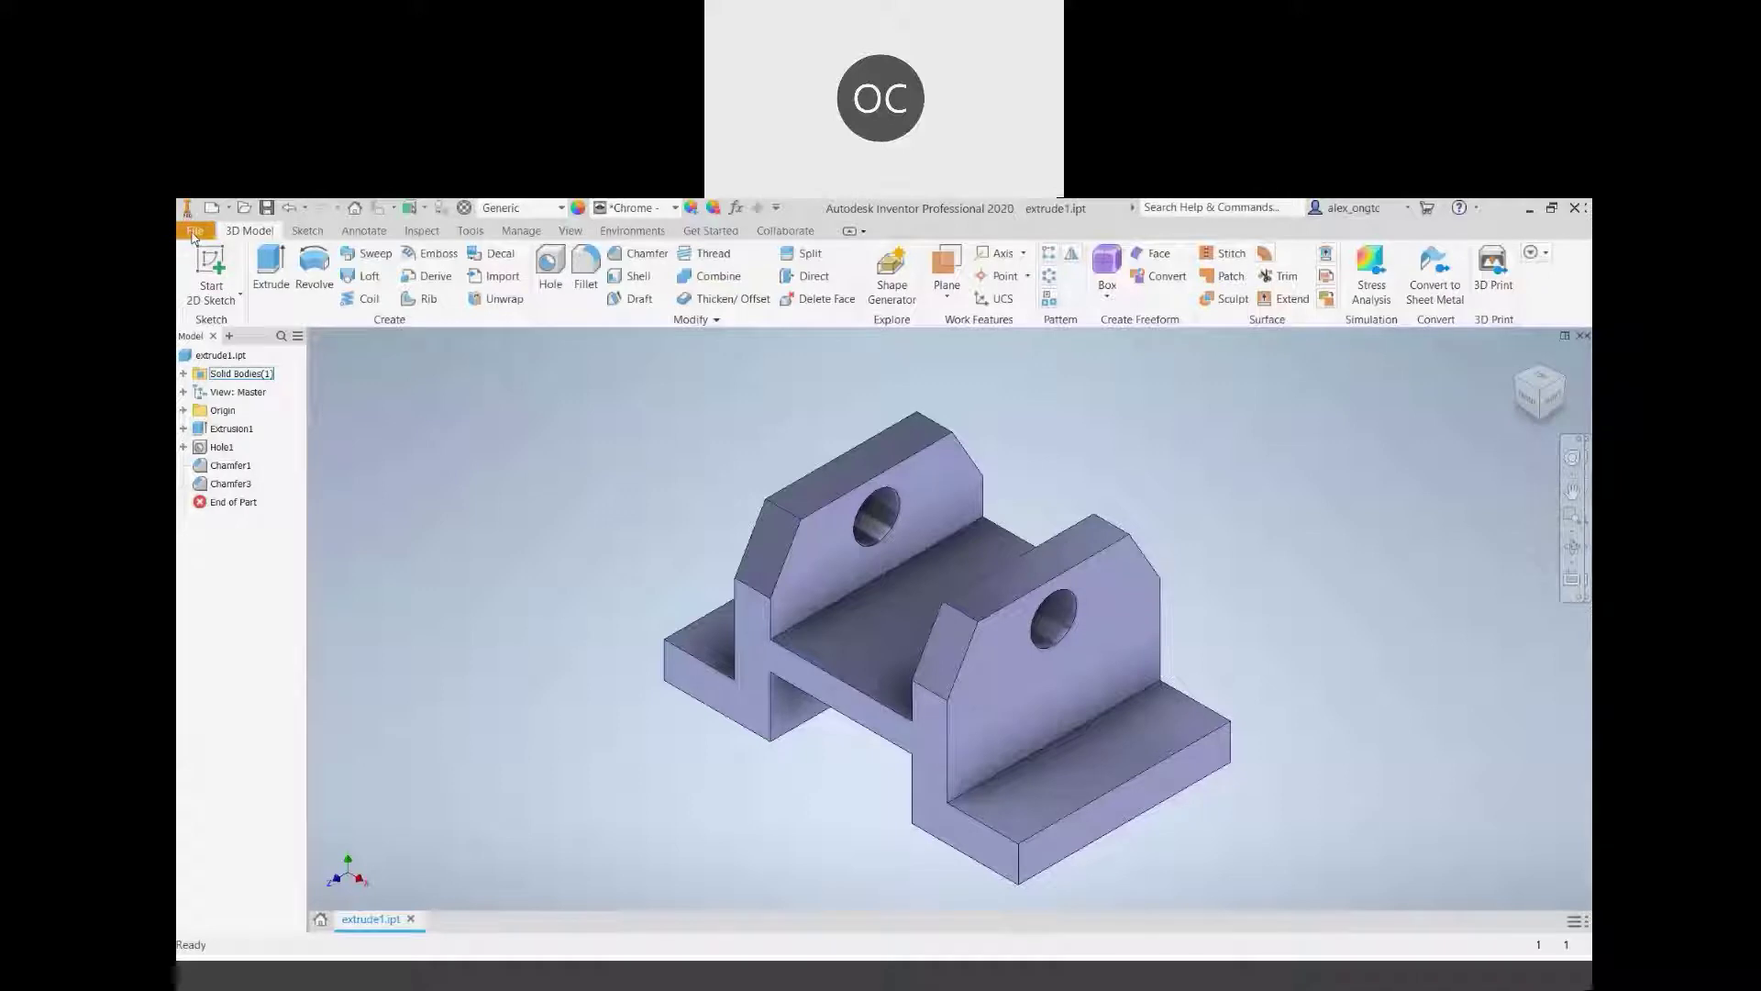
{"action": "mouse_move", "coordinate": [227, 299]}
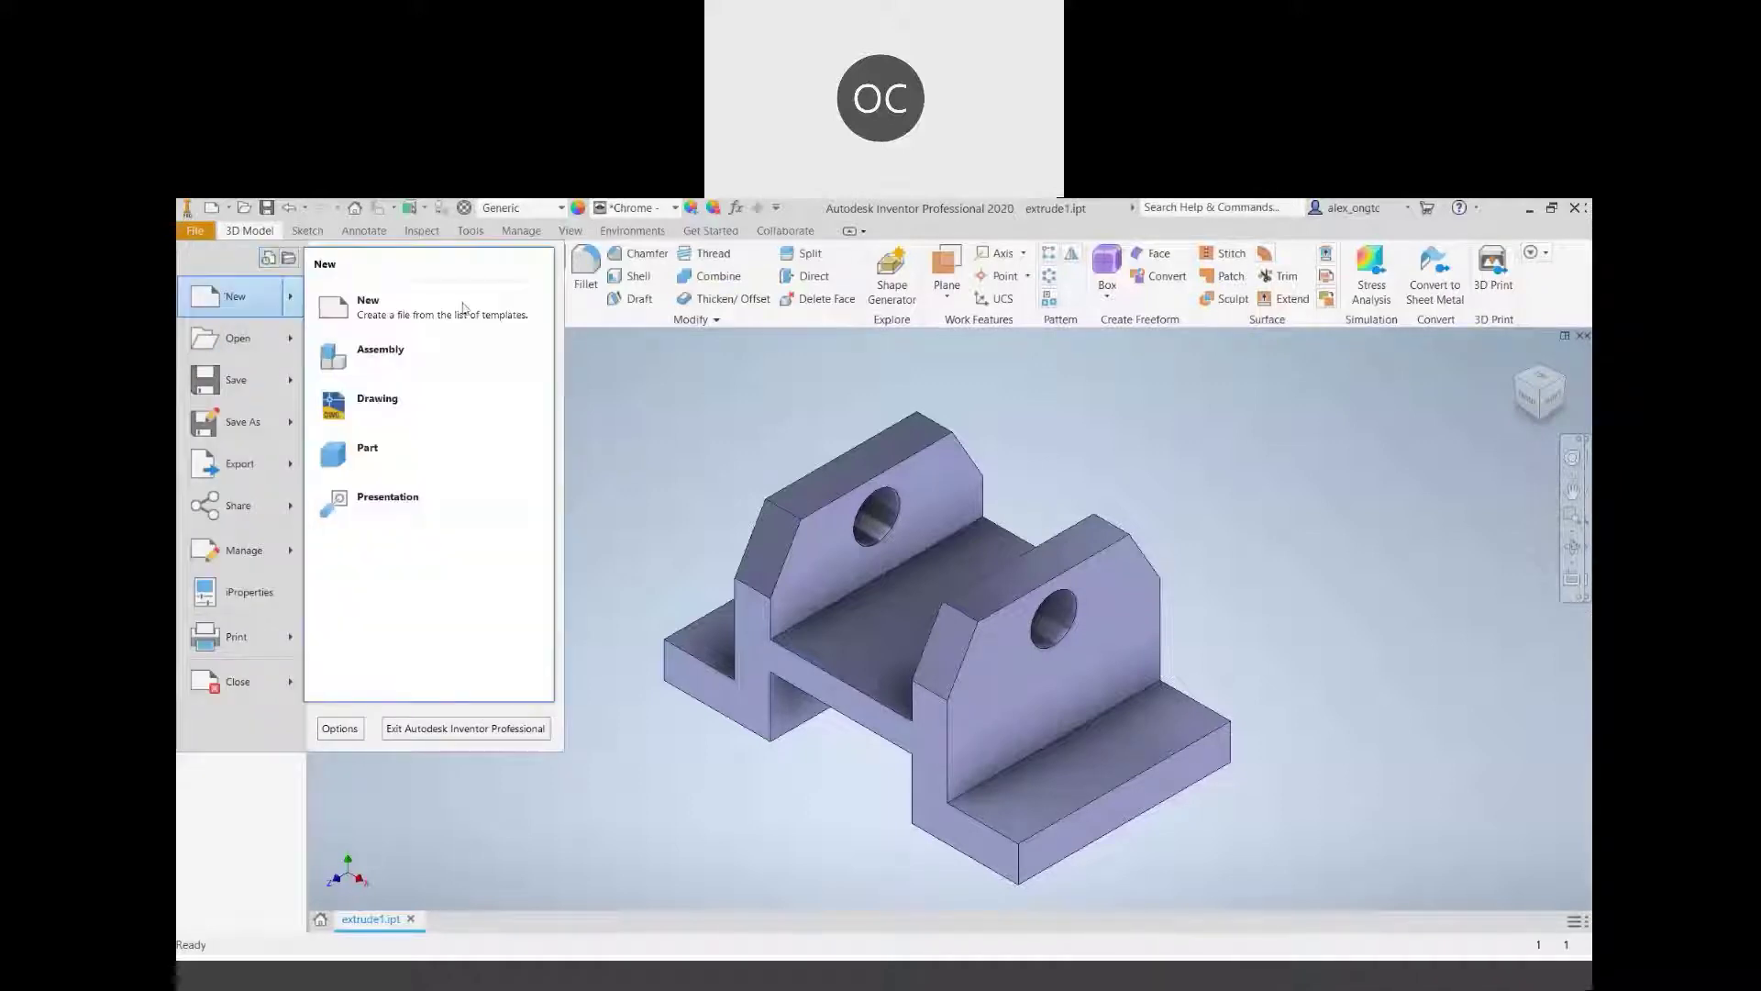
{"action": "left_click", "coordinate": [438, 306]}
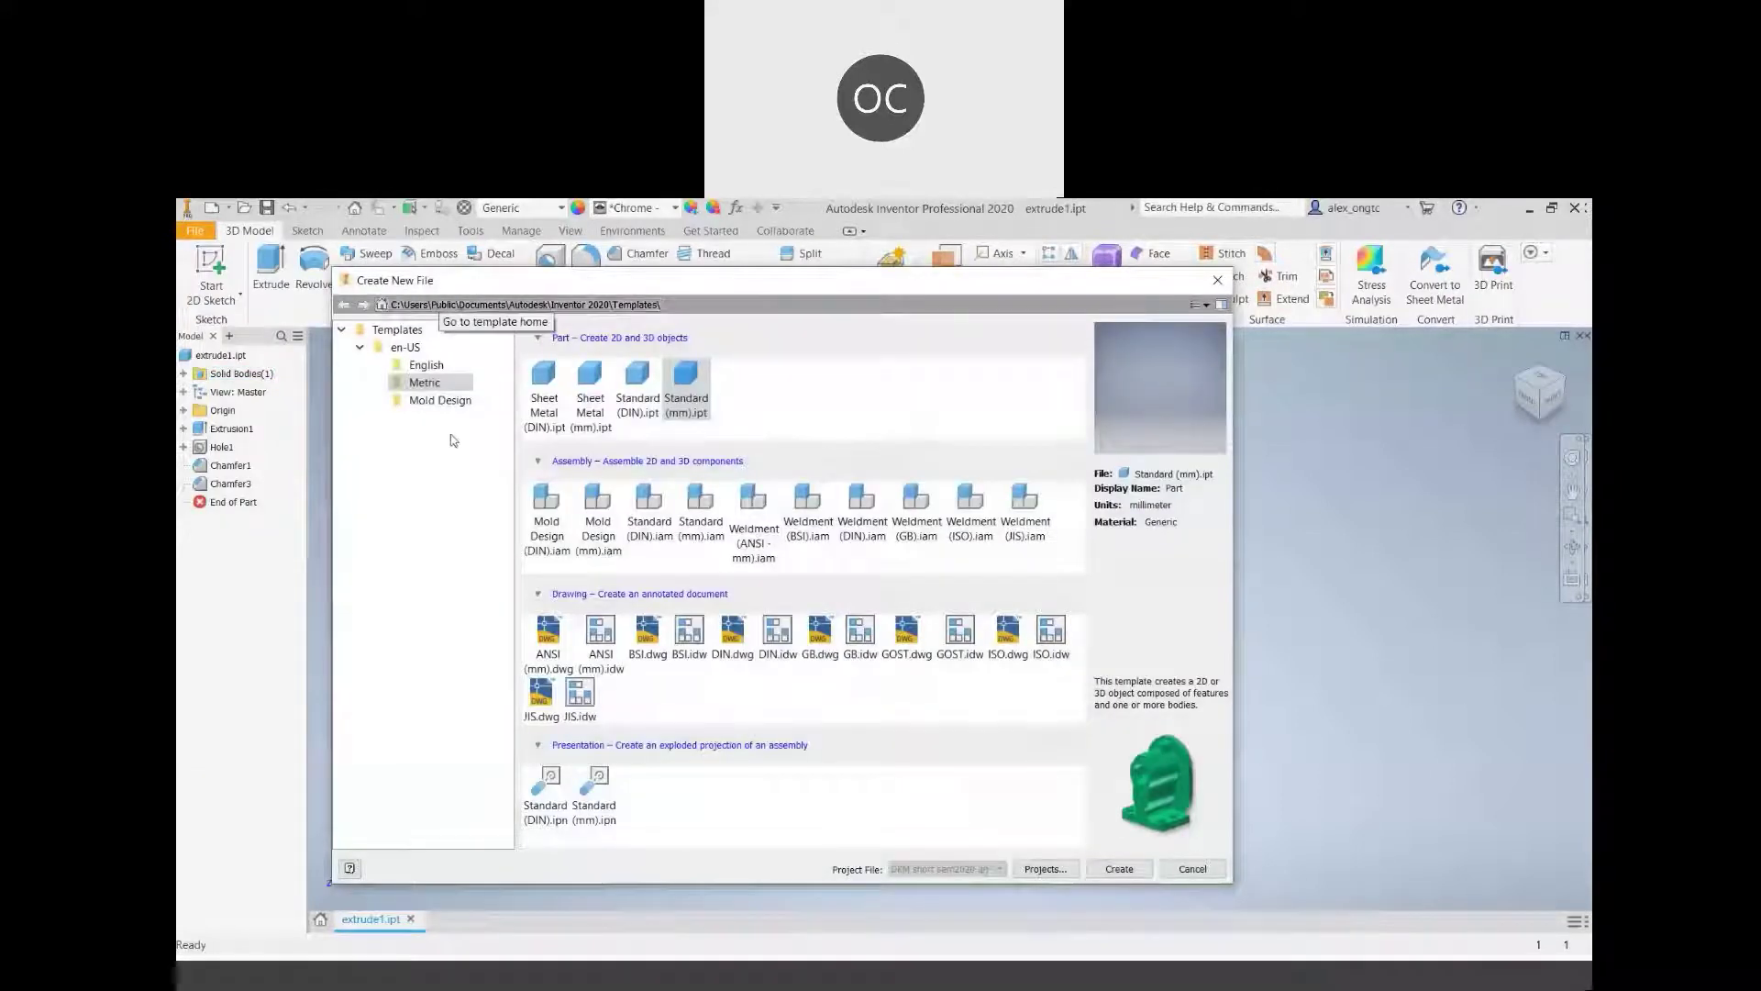
{"action": "left_click", "coordinate": [427, 367]}
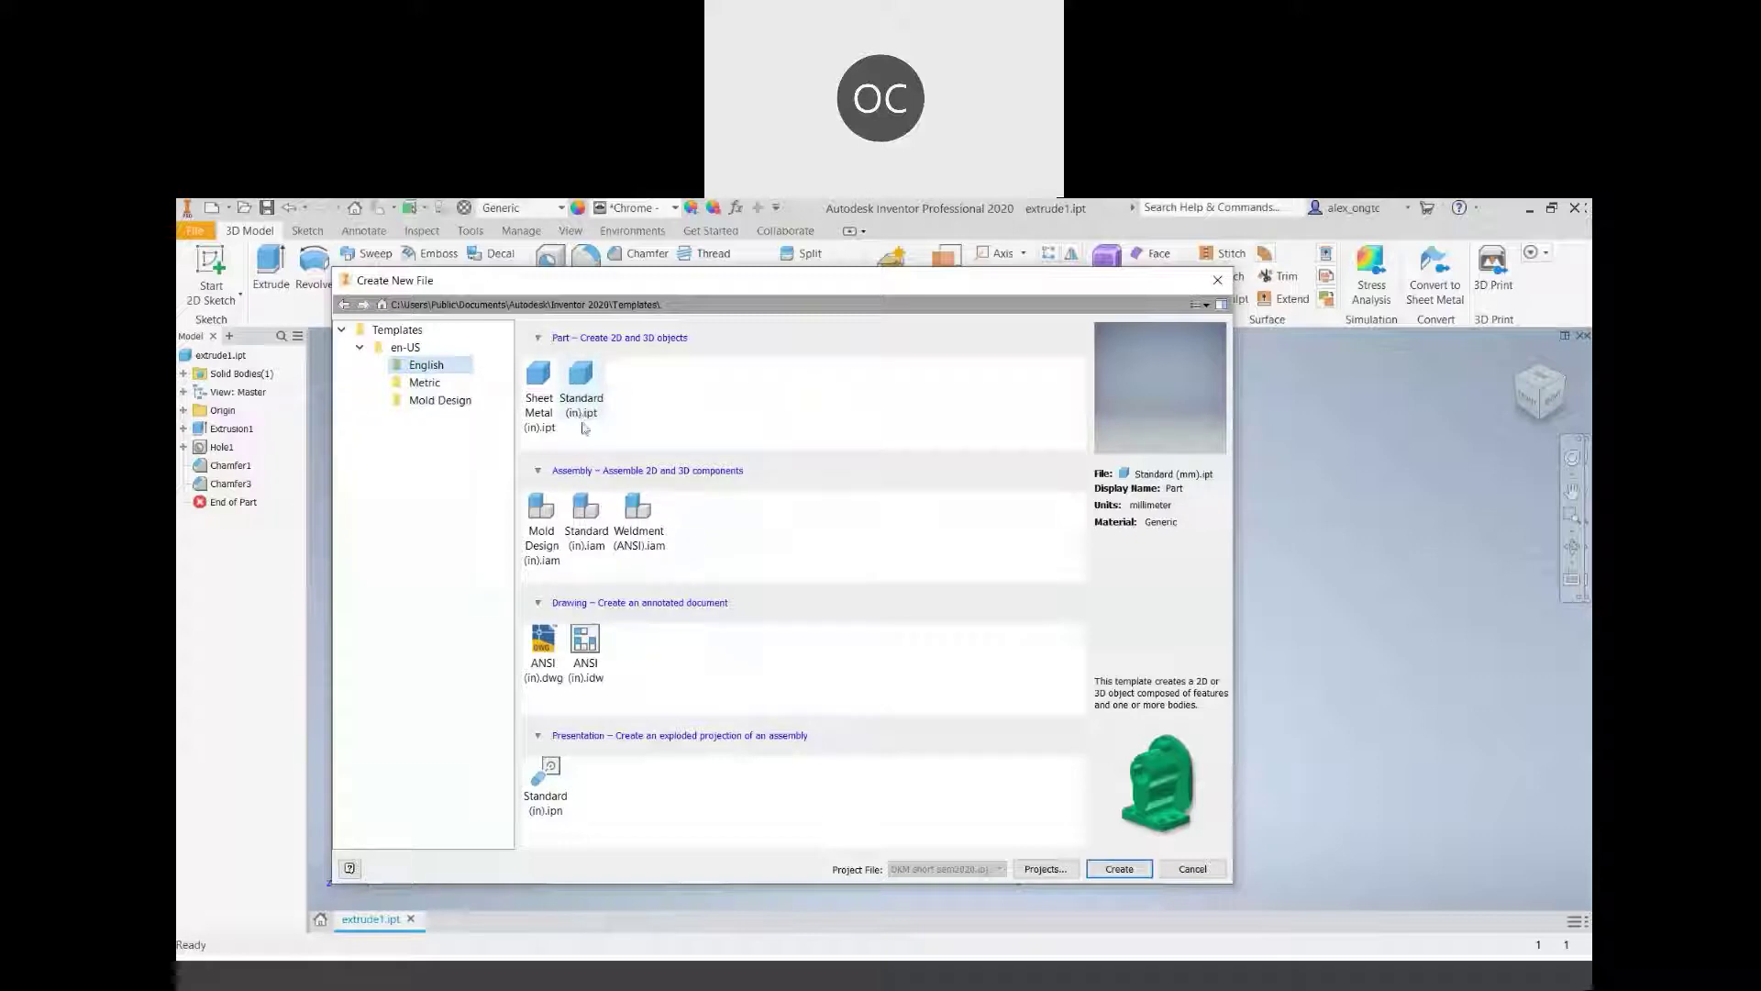
{"action": "left_click", "coordinate": [584, 393]}
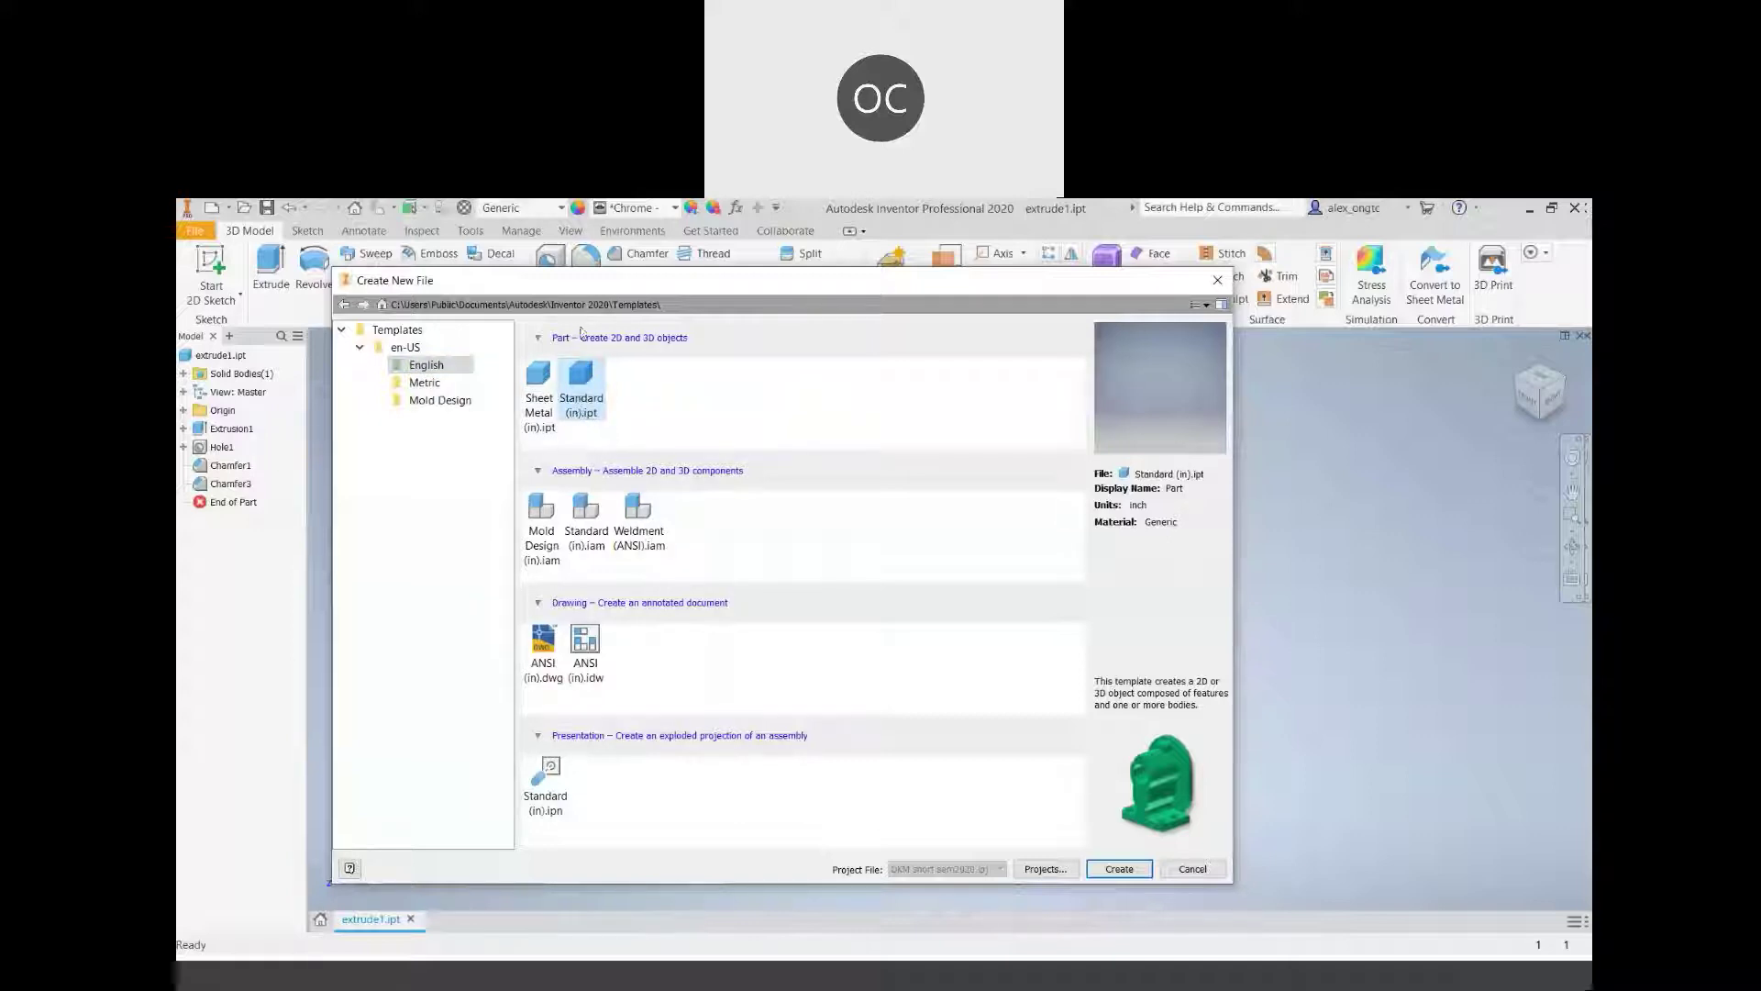
{"action": "left_click", "coordinate": [1125, 870]}
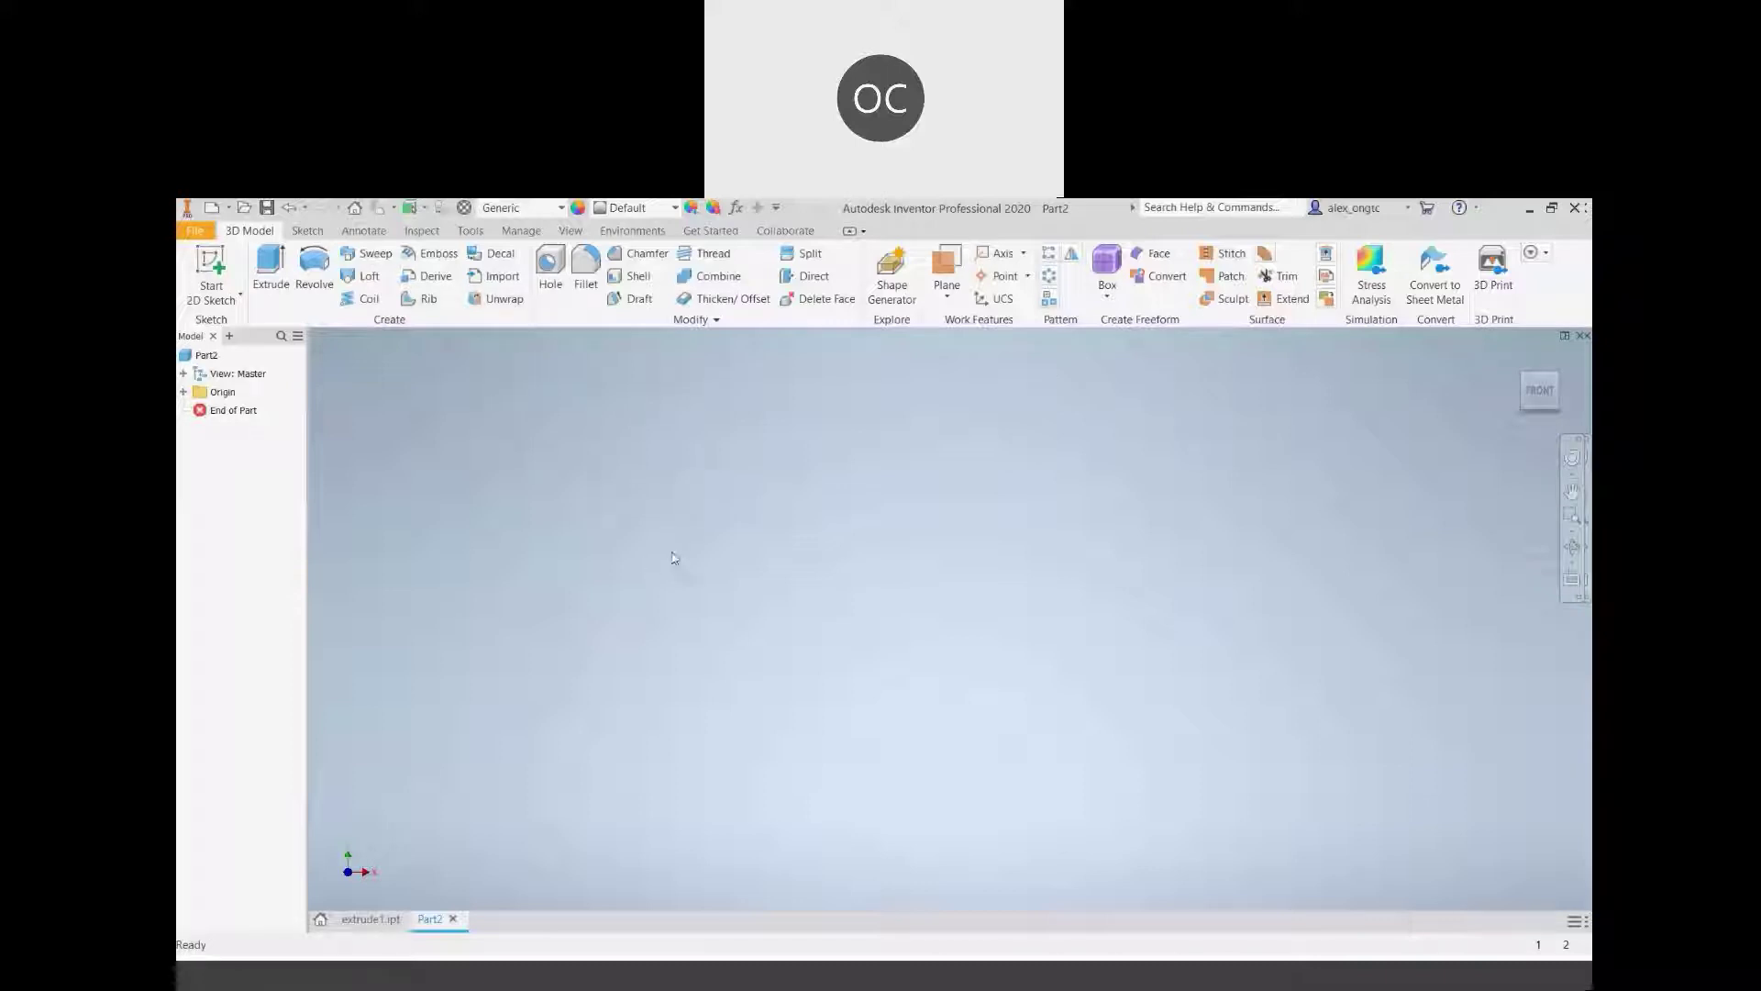
Start a 2D sketch on the front (XY) origin plane of the new part
{"action": "left_click", "coordinate": [213, 298]}
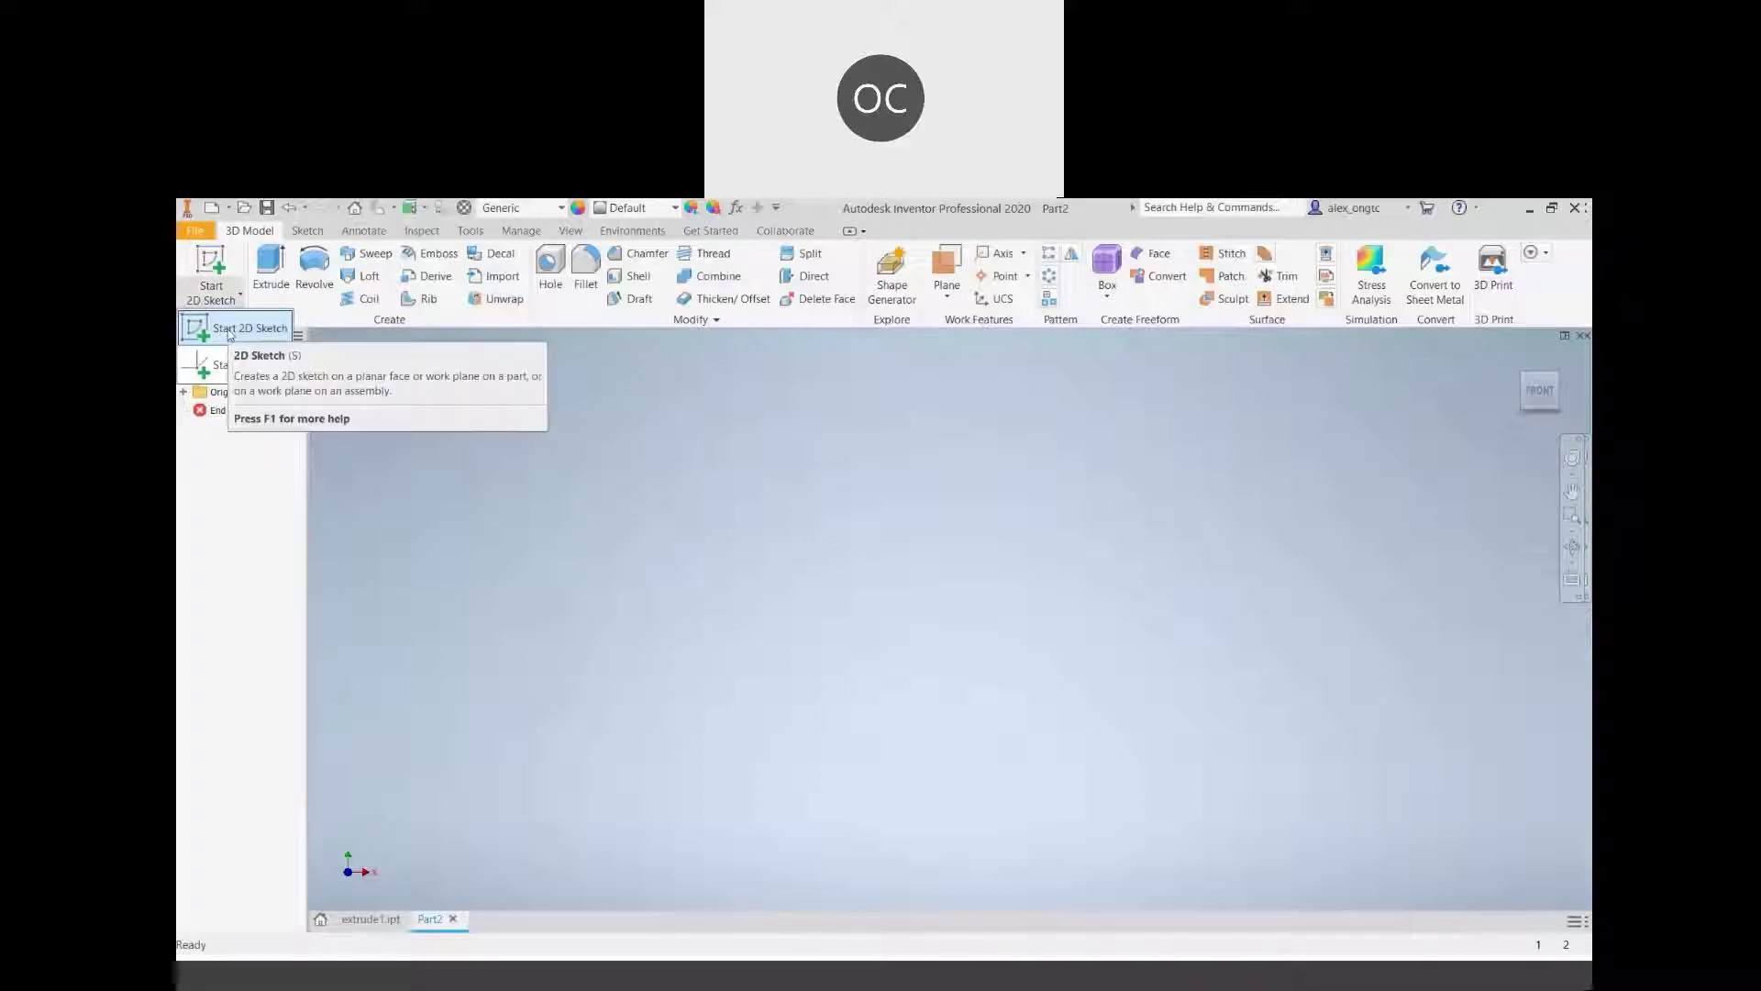
{"action": "left_click", "coordinate": [229, 333]}
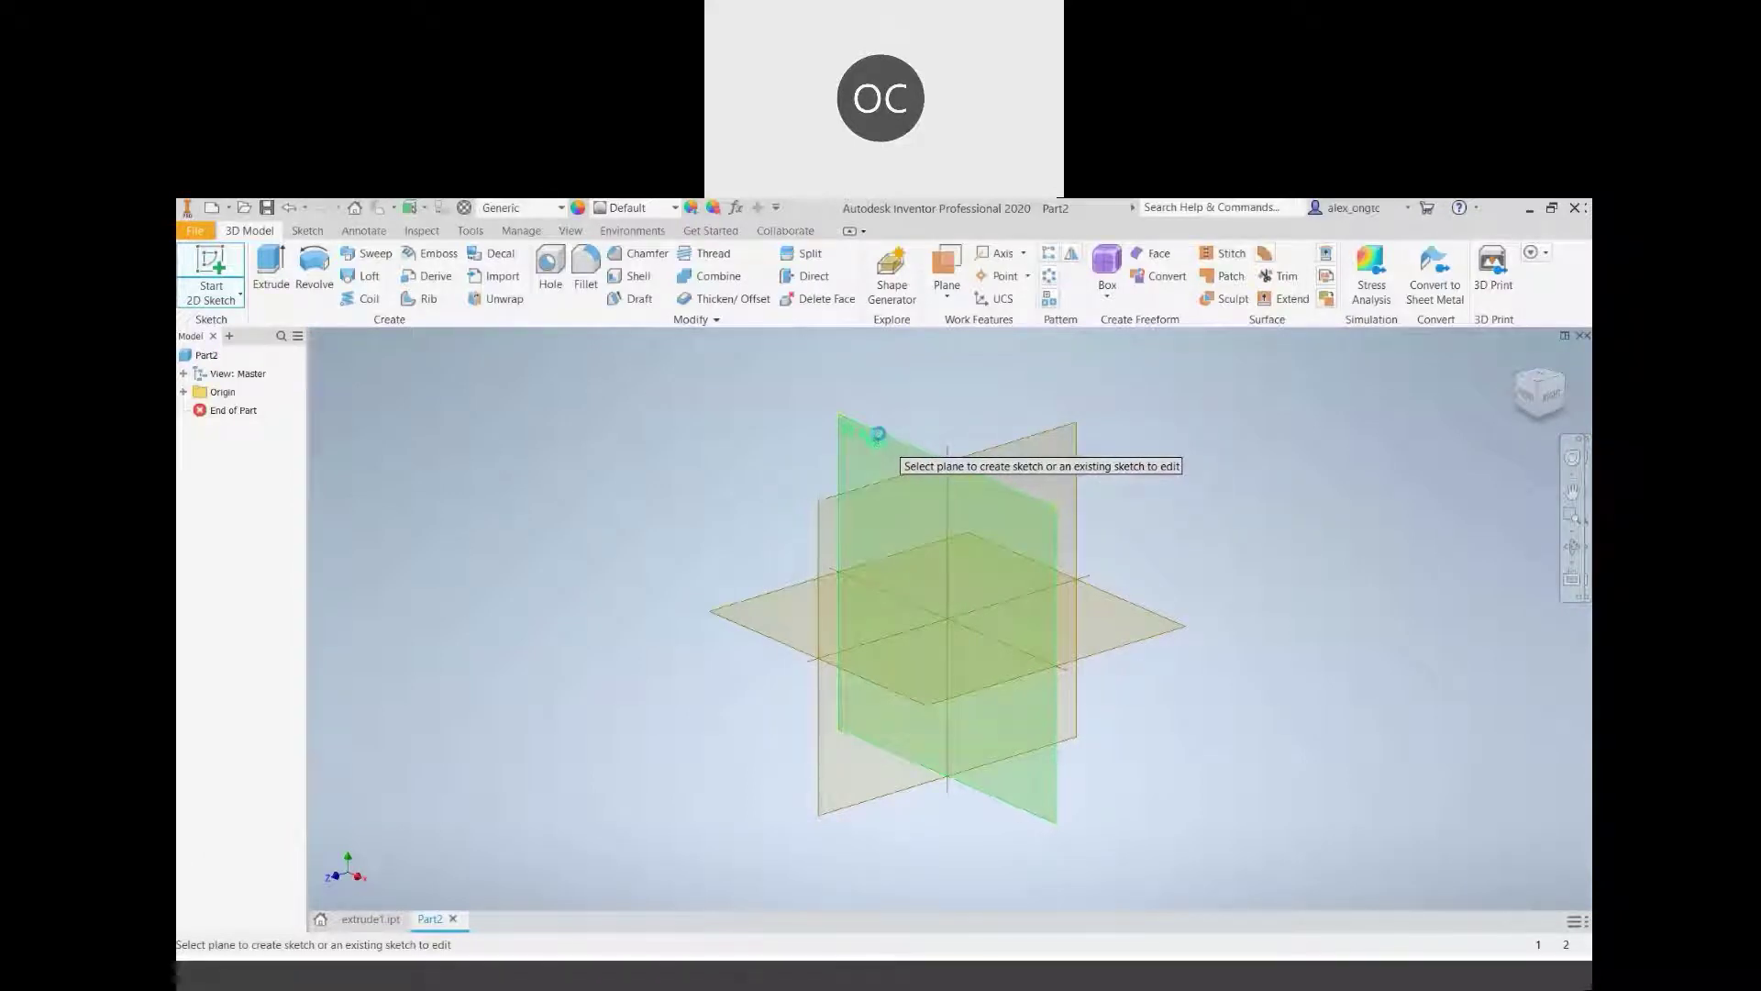
{"action": "left_click", "coordinate": [878, 433]}
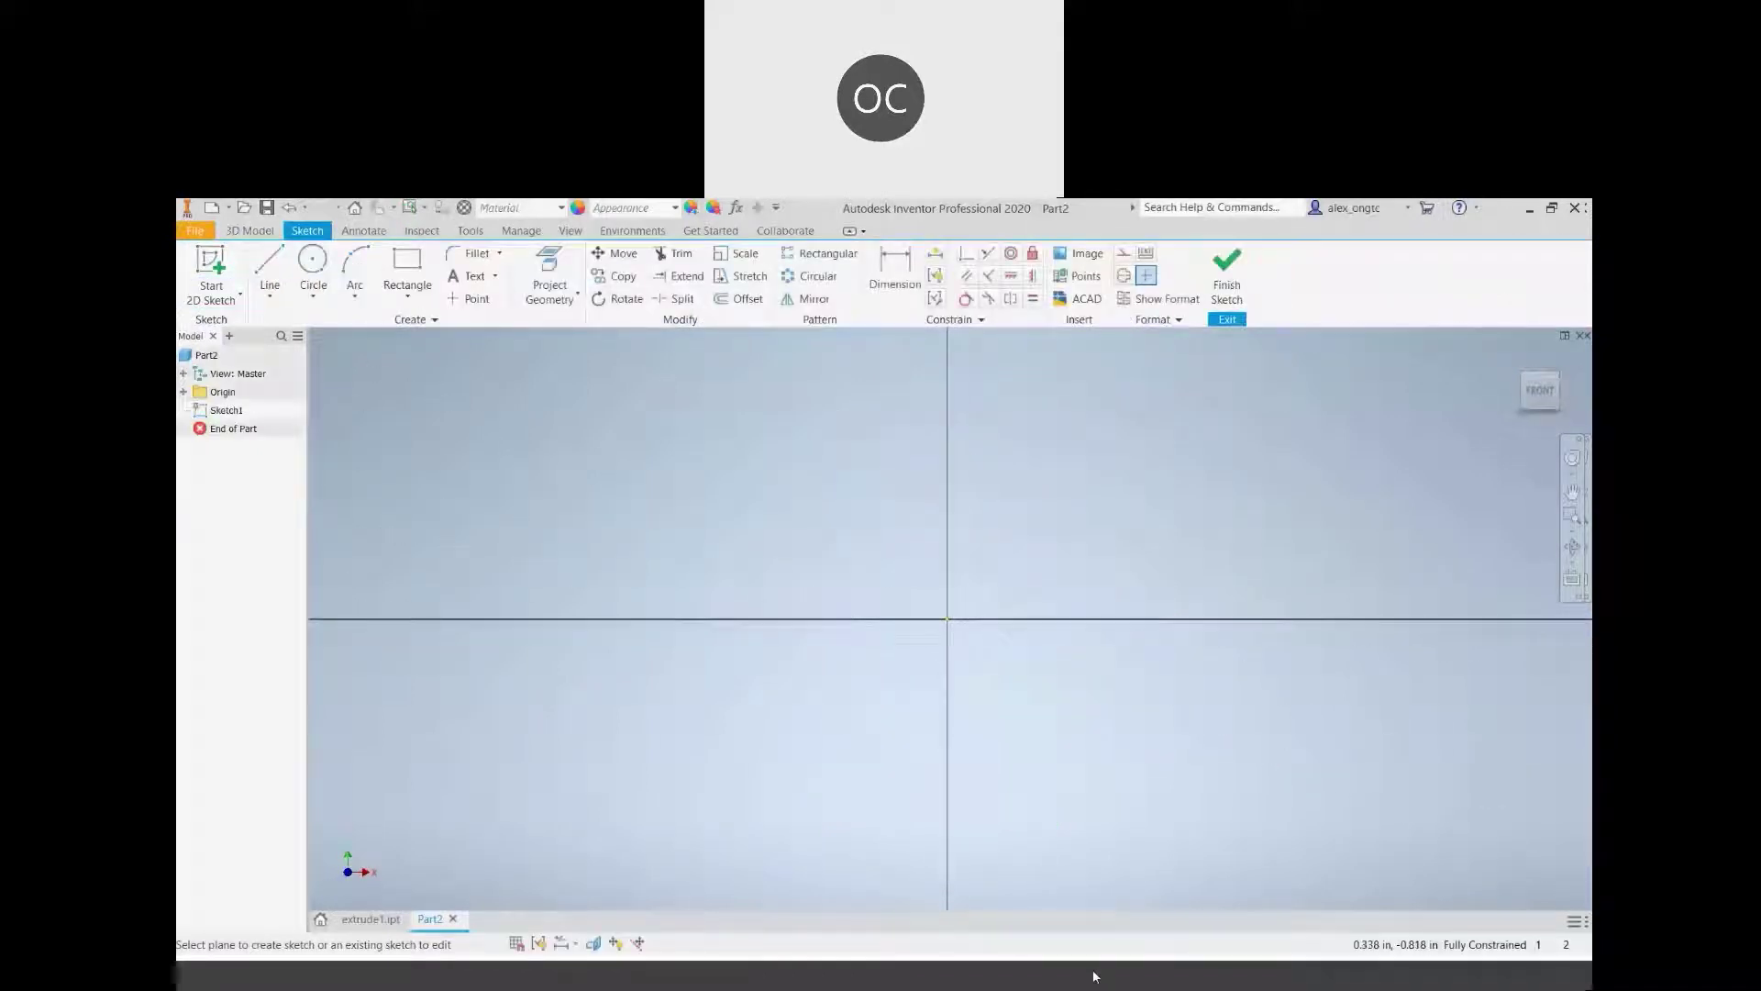
Check the reference drawing in Acrobat Reader, return to Inventor and sketch a rectangle about 0.575 by 0.477 in, left of the origin
{"action": "left_click", "coordinate": [1228, 912]}
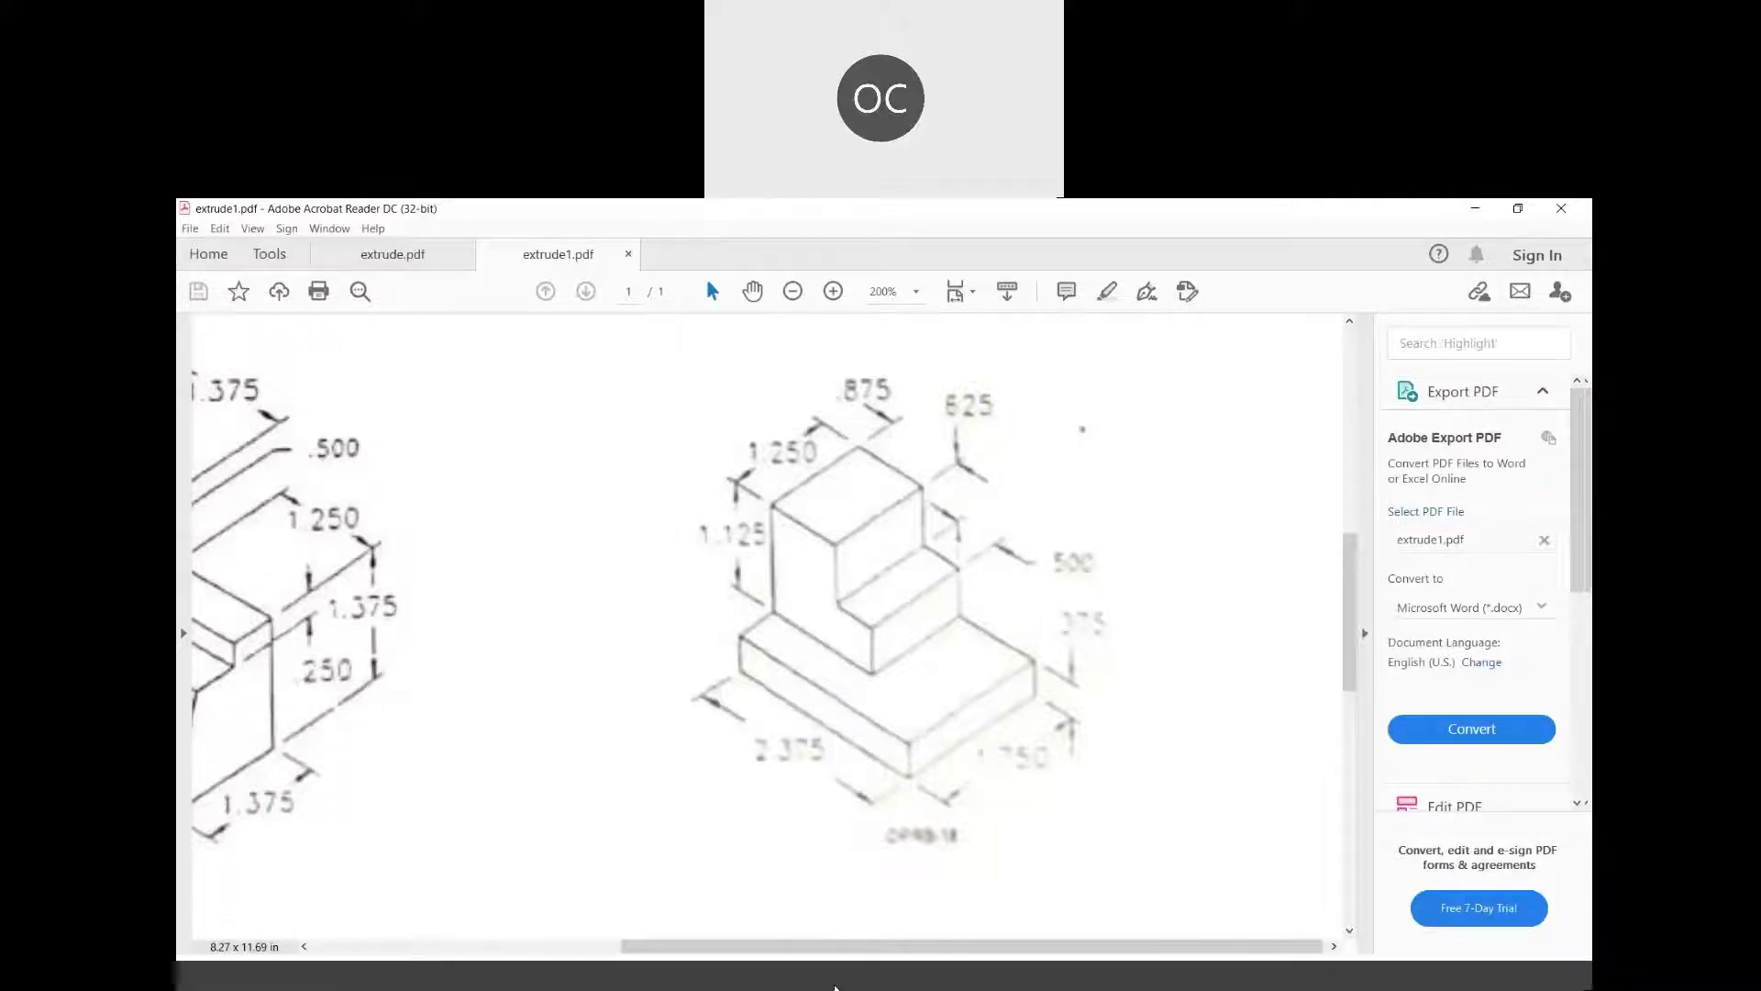
{"action": "left_click", "coordinate": [835, 988]}
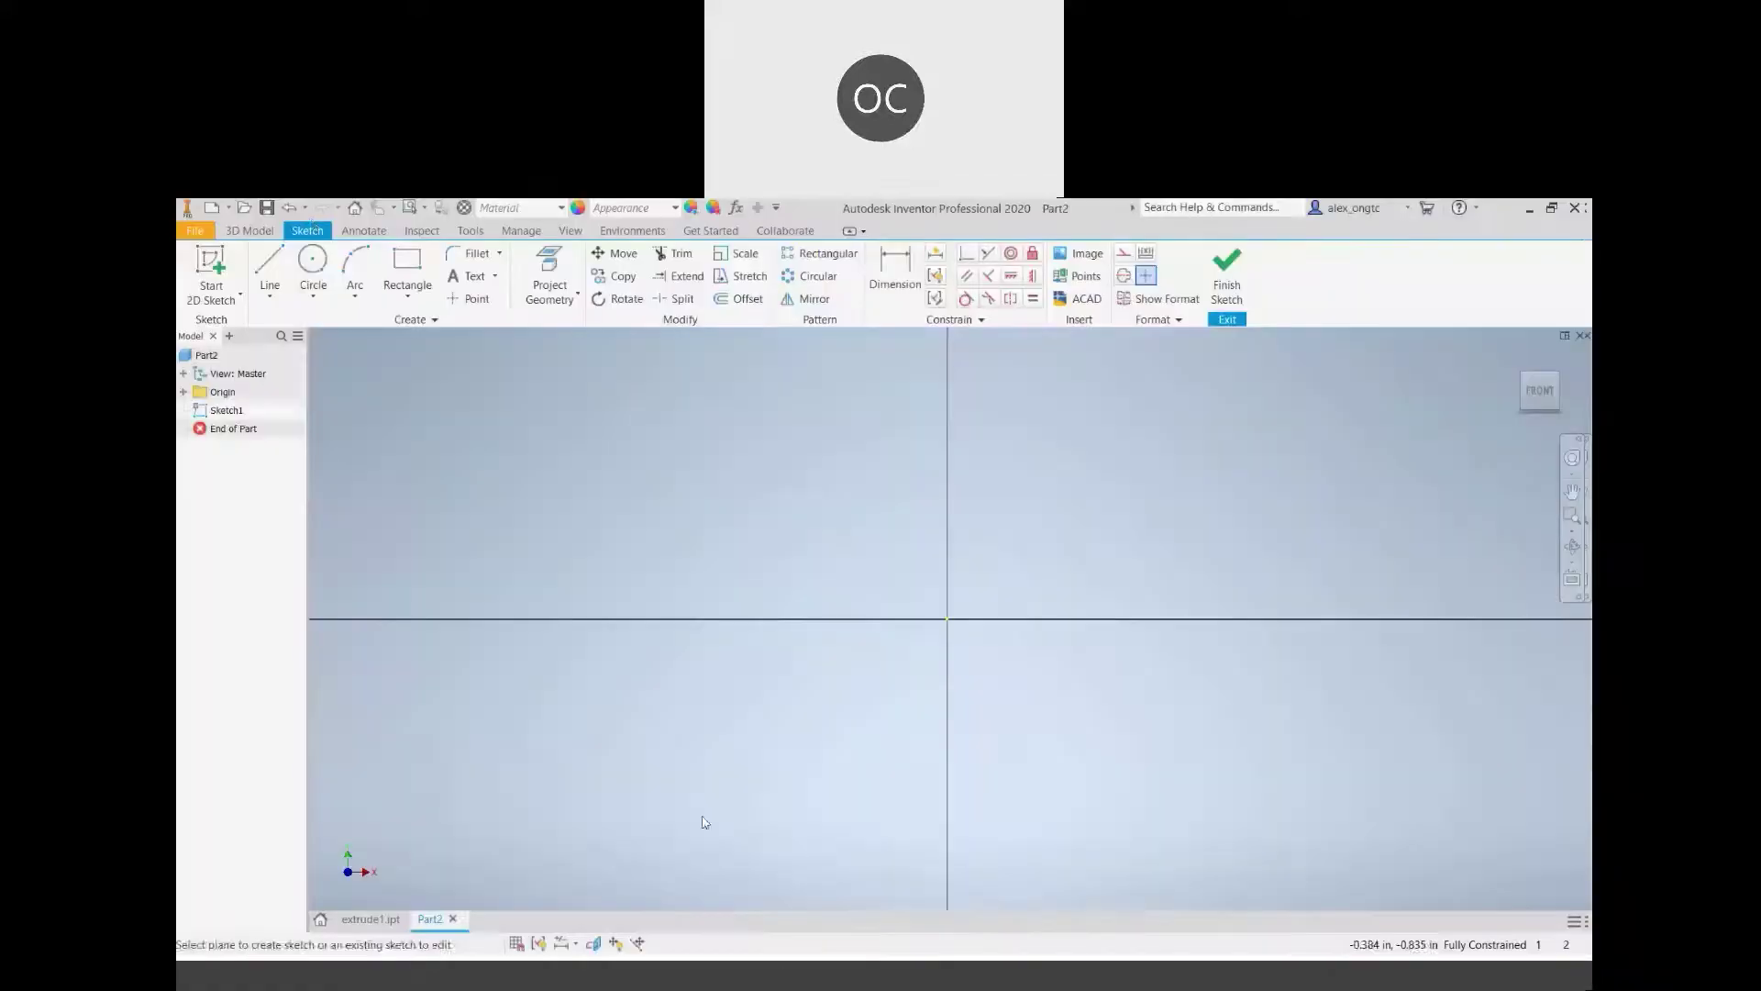
{"action": "left_click", "coordinate": [392, 260]}
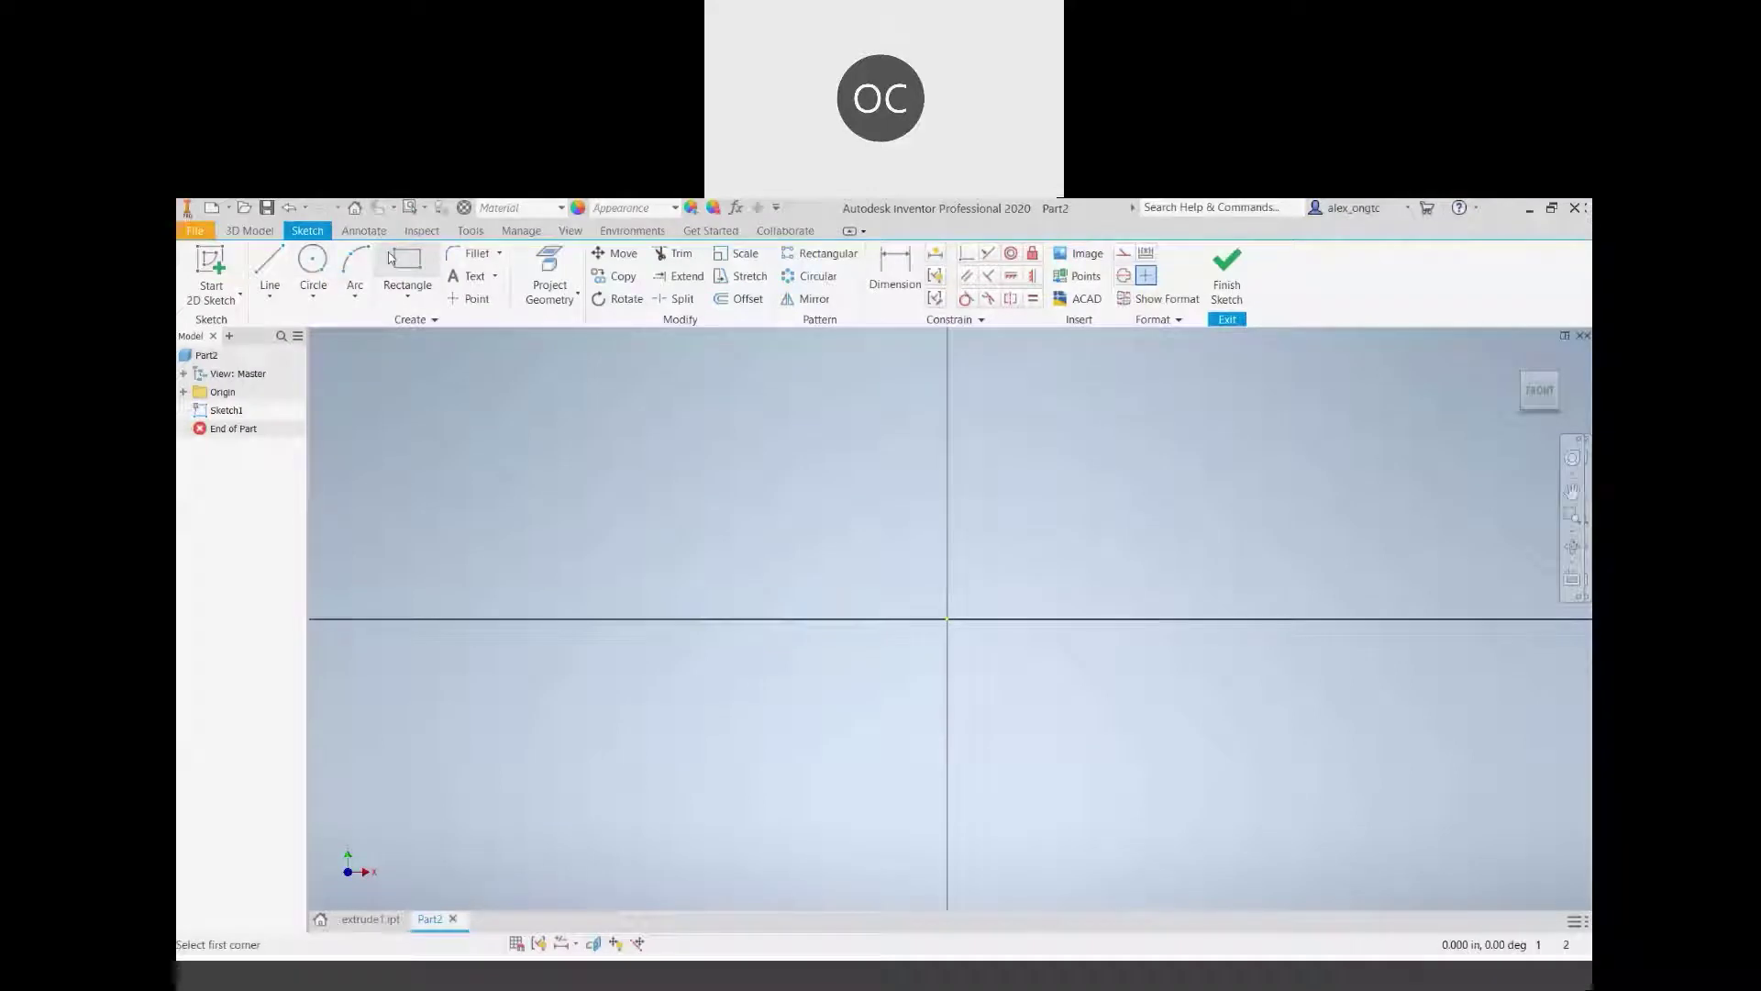
{"action": "left_click", "coordinate": [669, 496]}
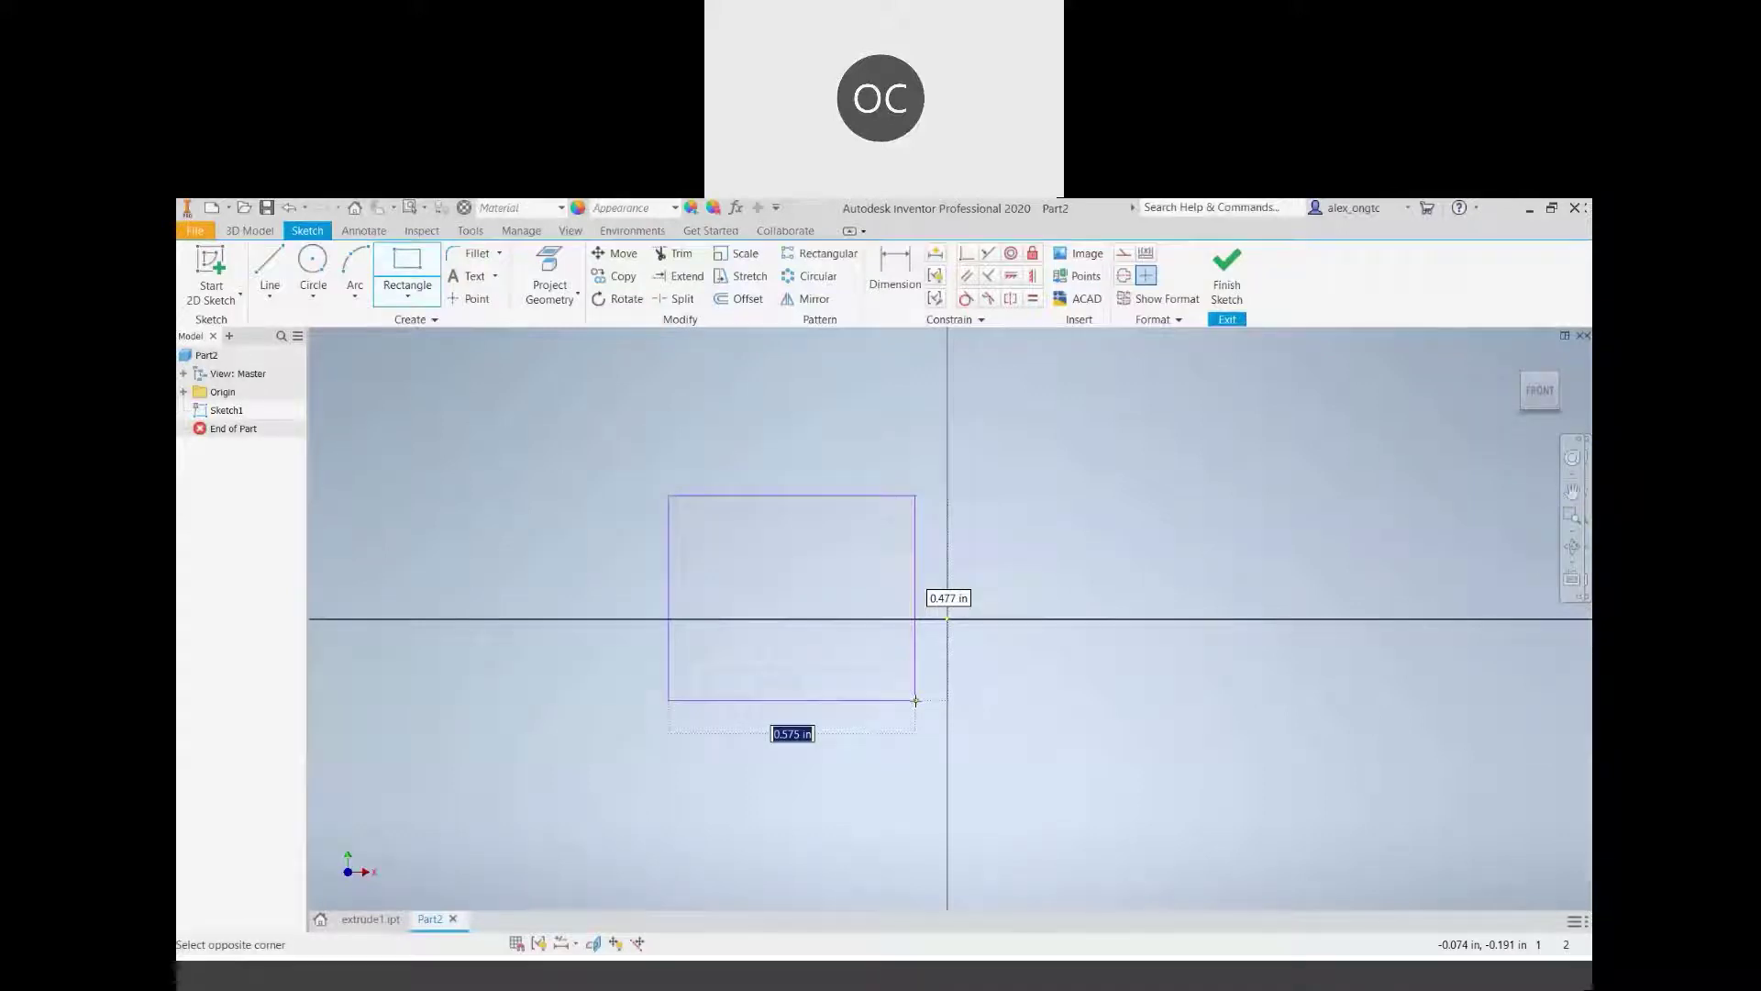
{"action": "left_click", "coordinate": [916, 700]}
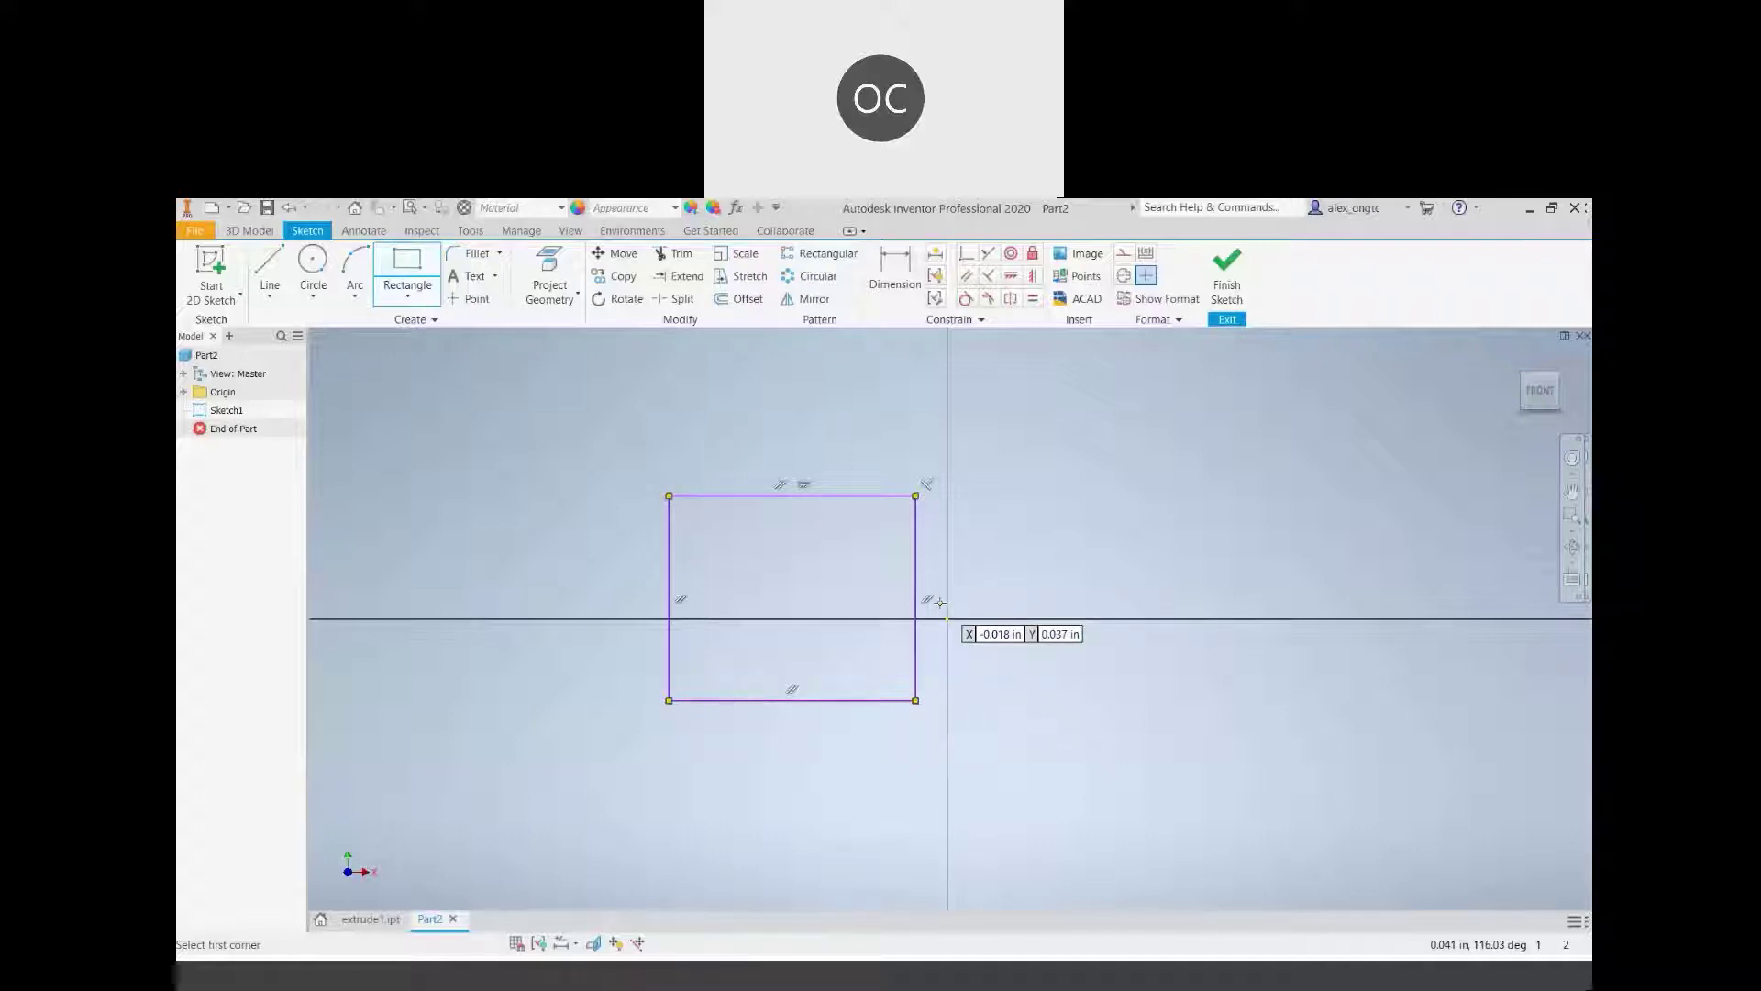
Dimension the rectangle's upper edge and set its width to 2.375 in
{"action": "key", "text": "d"}
{"action": "left_click", "coordinate": [824, 493]}
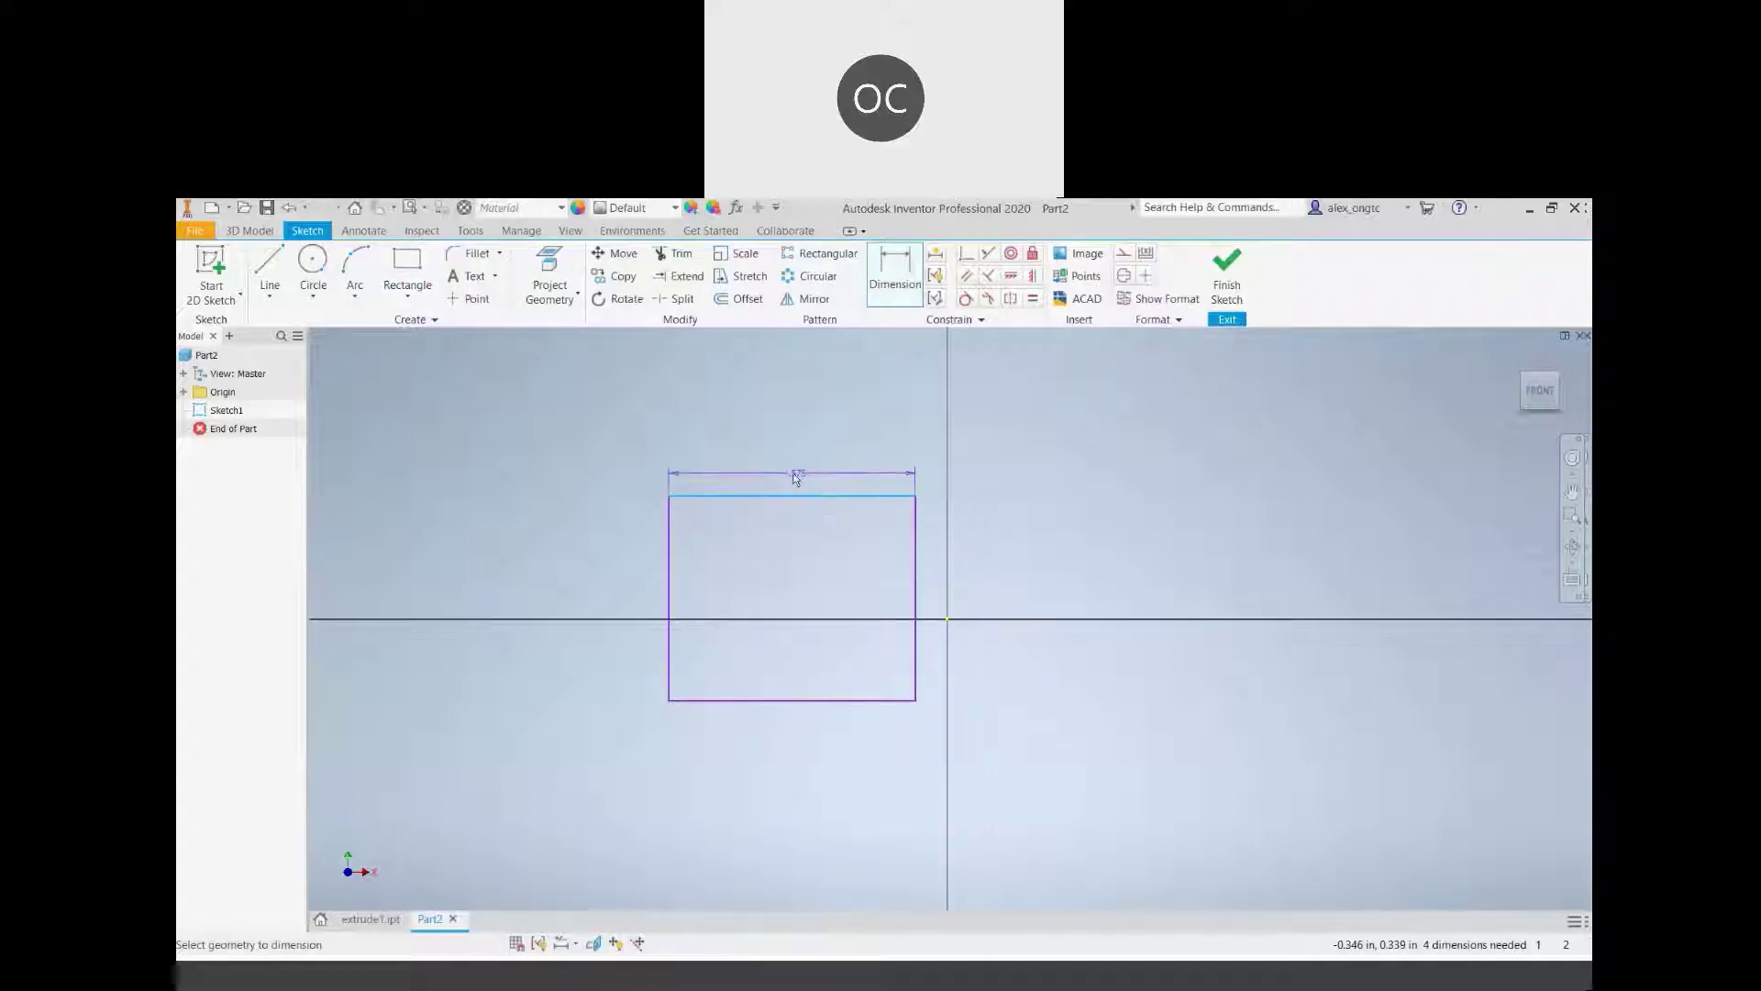
{"action": "left_click", "coordinate": [793, 473]}
{"action": "type", "text": "2.375"}
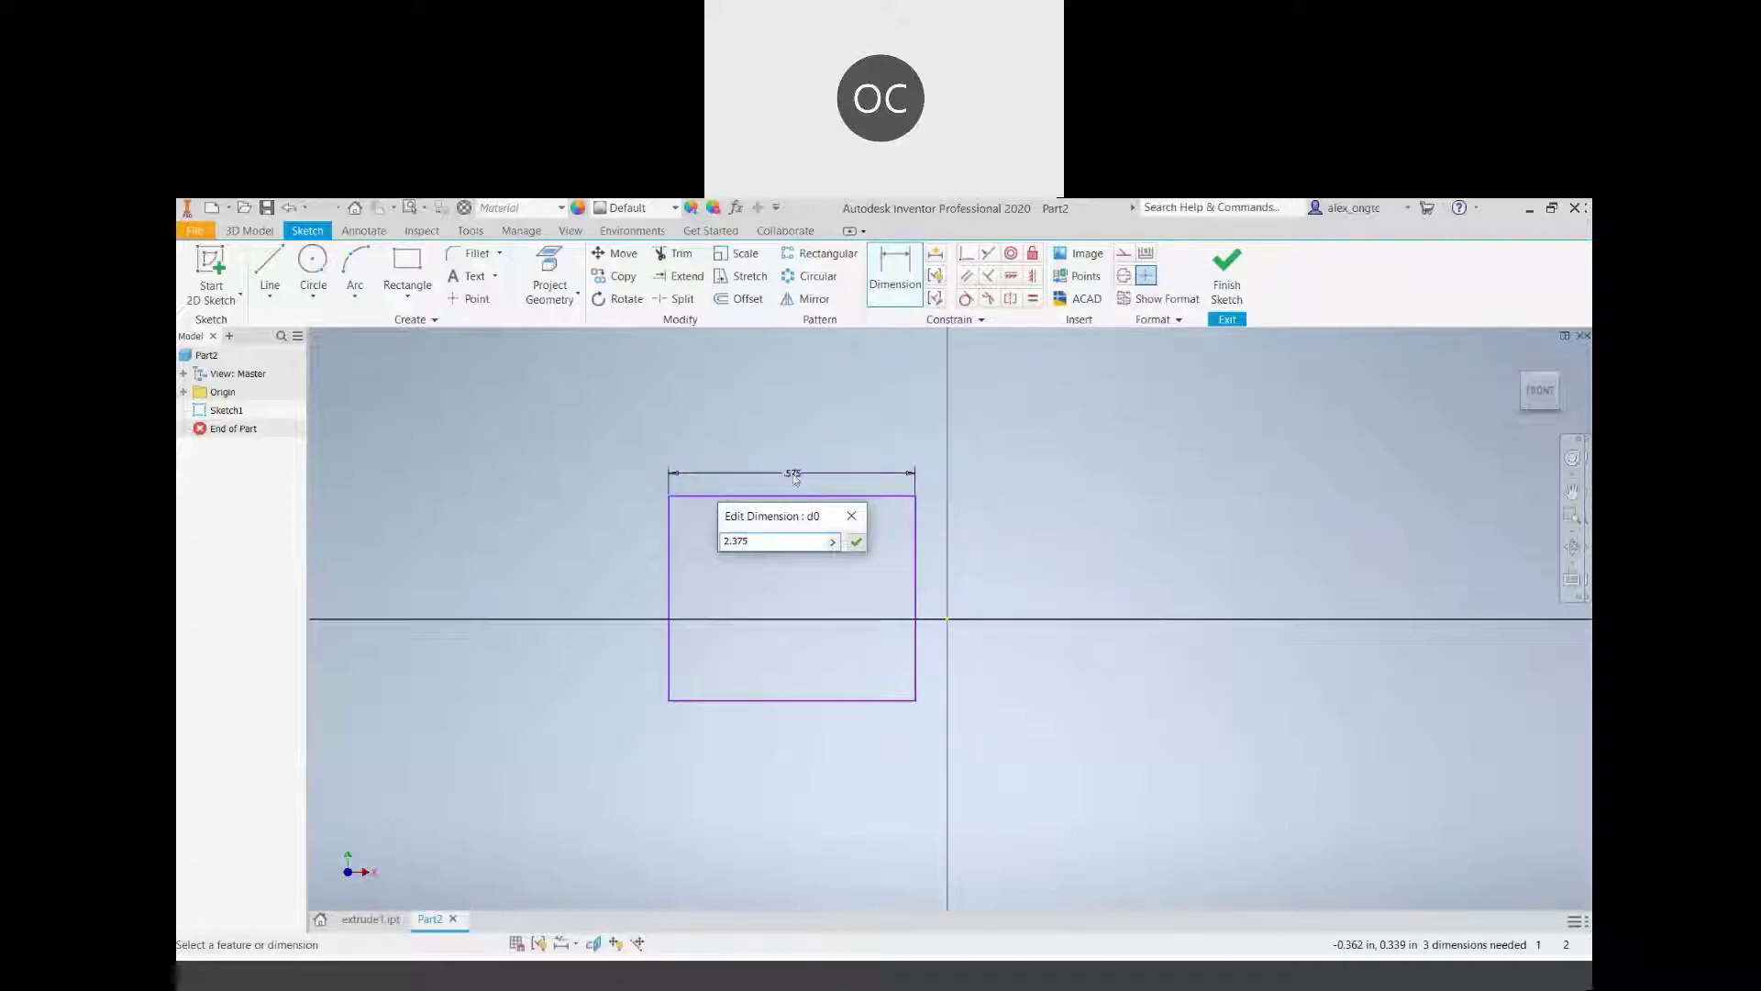
{"action": "key", "text": "Return"}
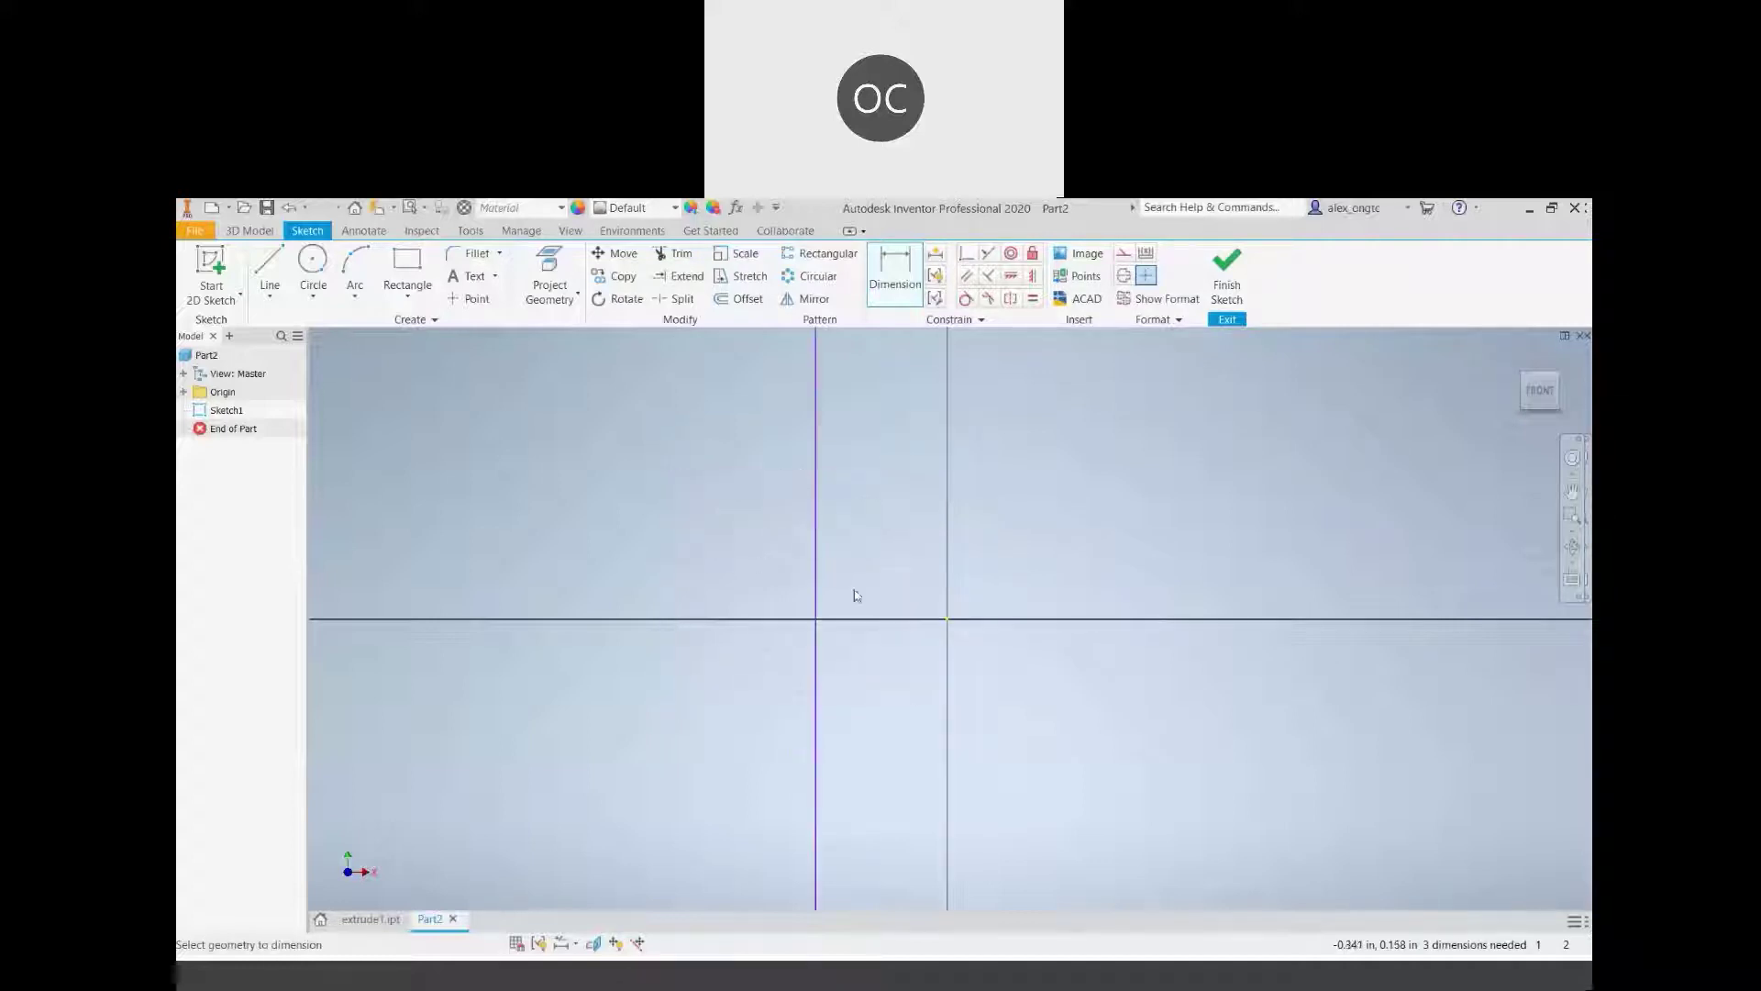
Dimension the rectangle's left edge and set its height to 1.75 in
{"action": "scroll", "coordinate": [847, 589], "scroll_direction": "down", "scroll_amount": 5}
{"action": "scroll", "coordinate": [727, 548], "scroll_direction": "up", "scroll_amount": 2}
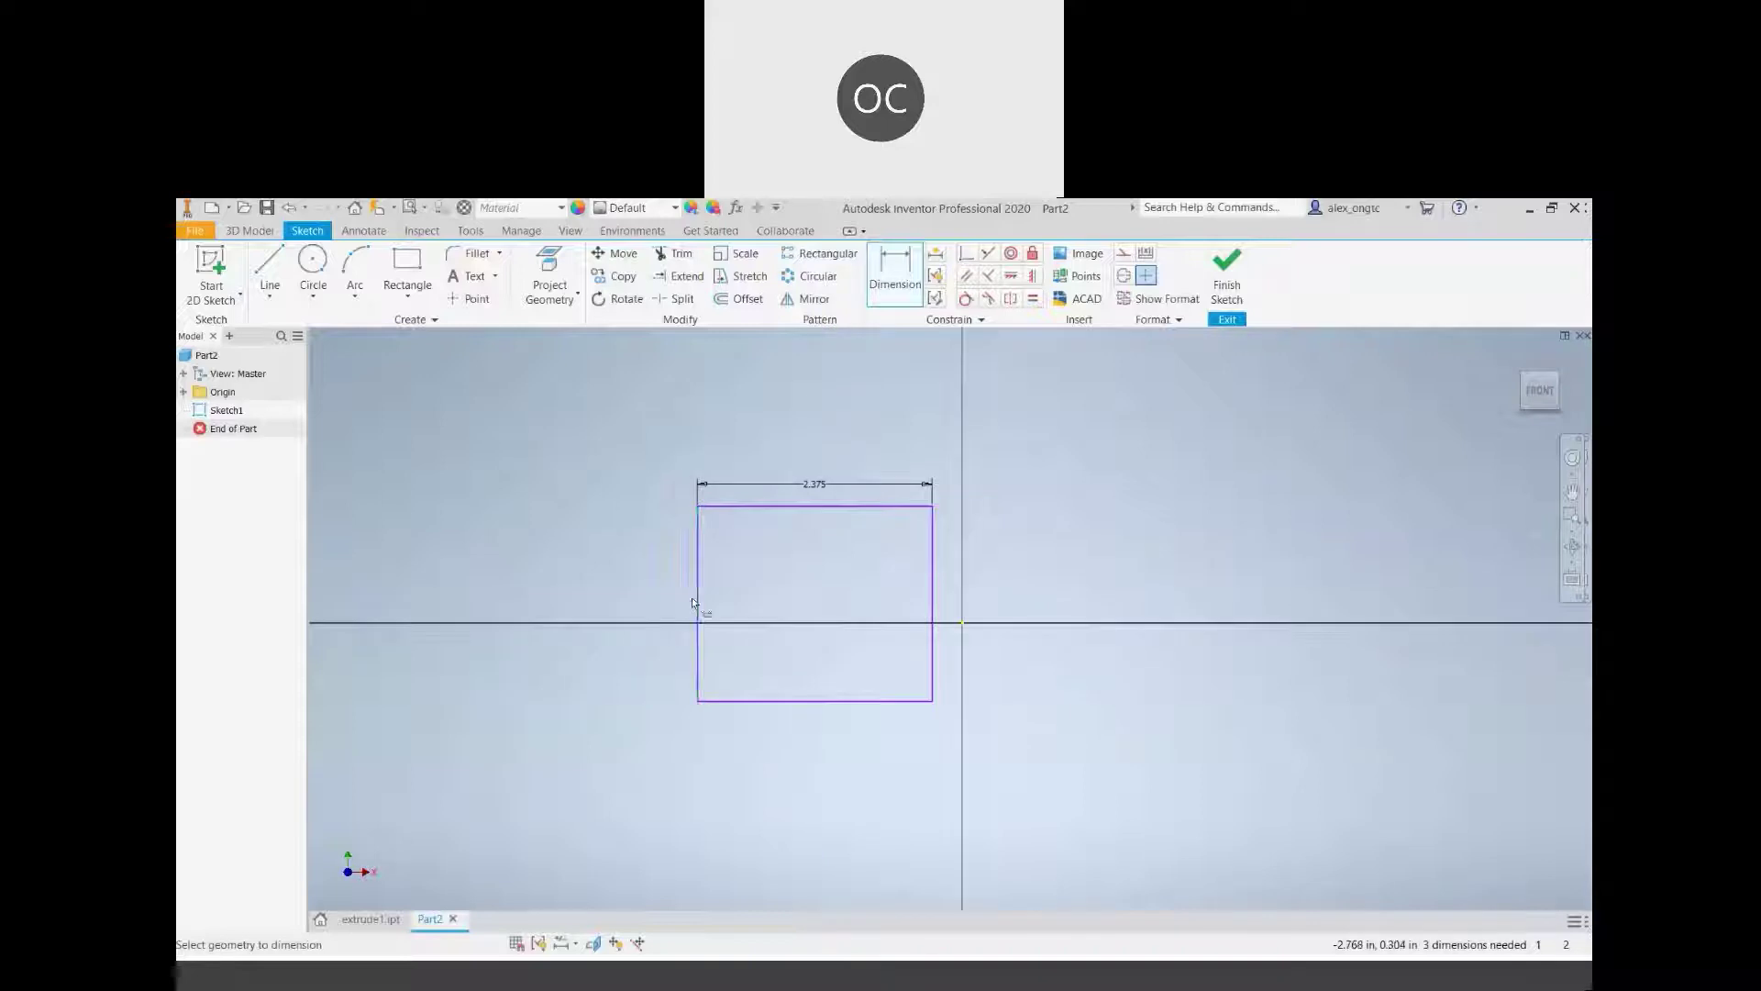
{"action": "left_click", "coordinate": [697, 597]}
{"action": "left_click", "coordinate": [663, 601]}
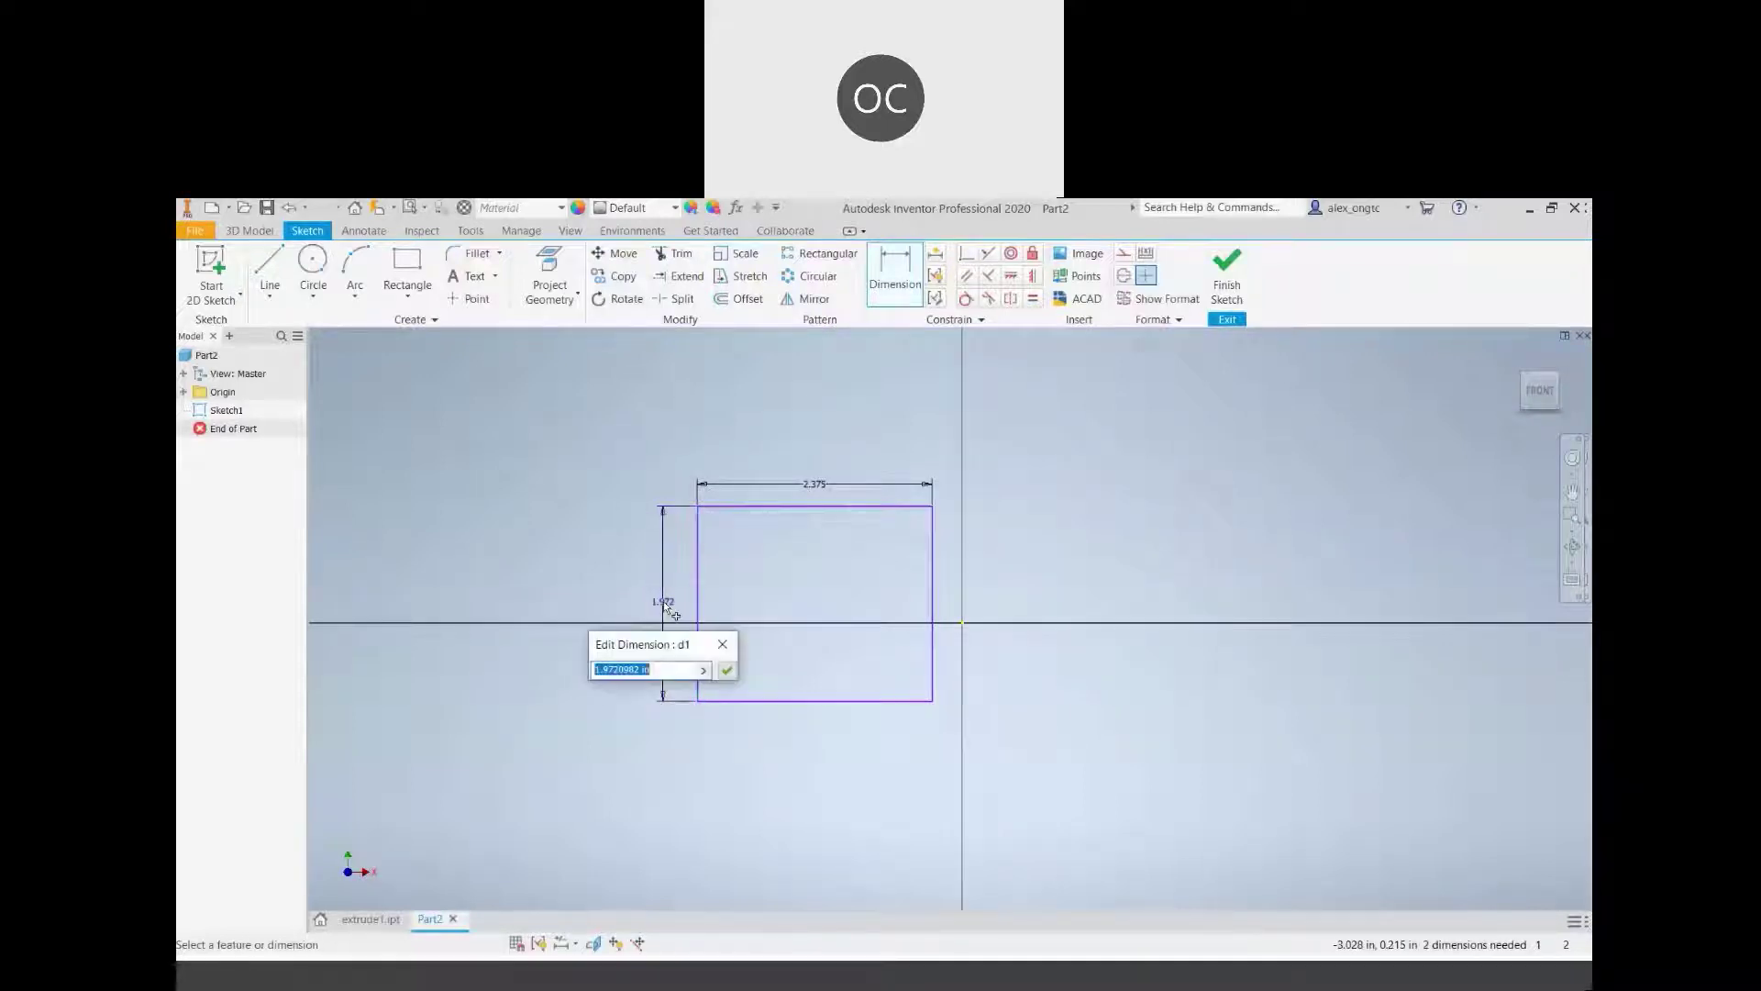
{"action": "type", "text": "1.75"}
{"action": "key", "text": "Return"}
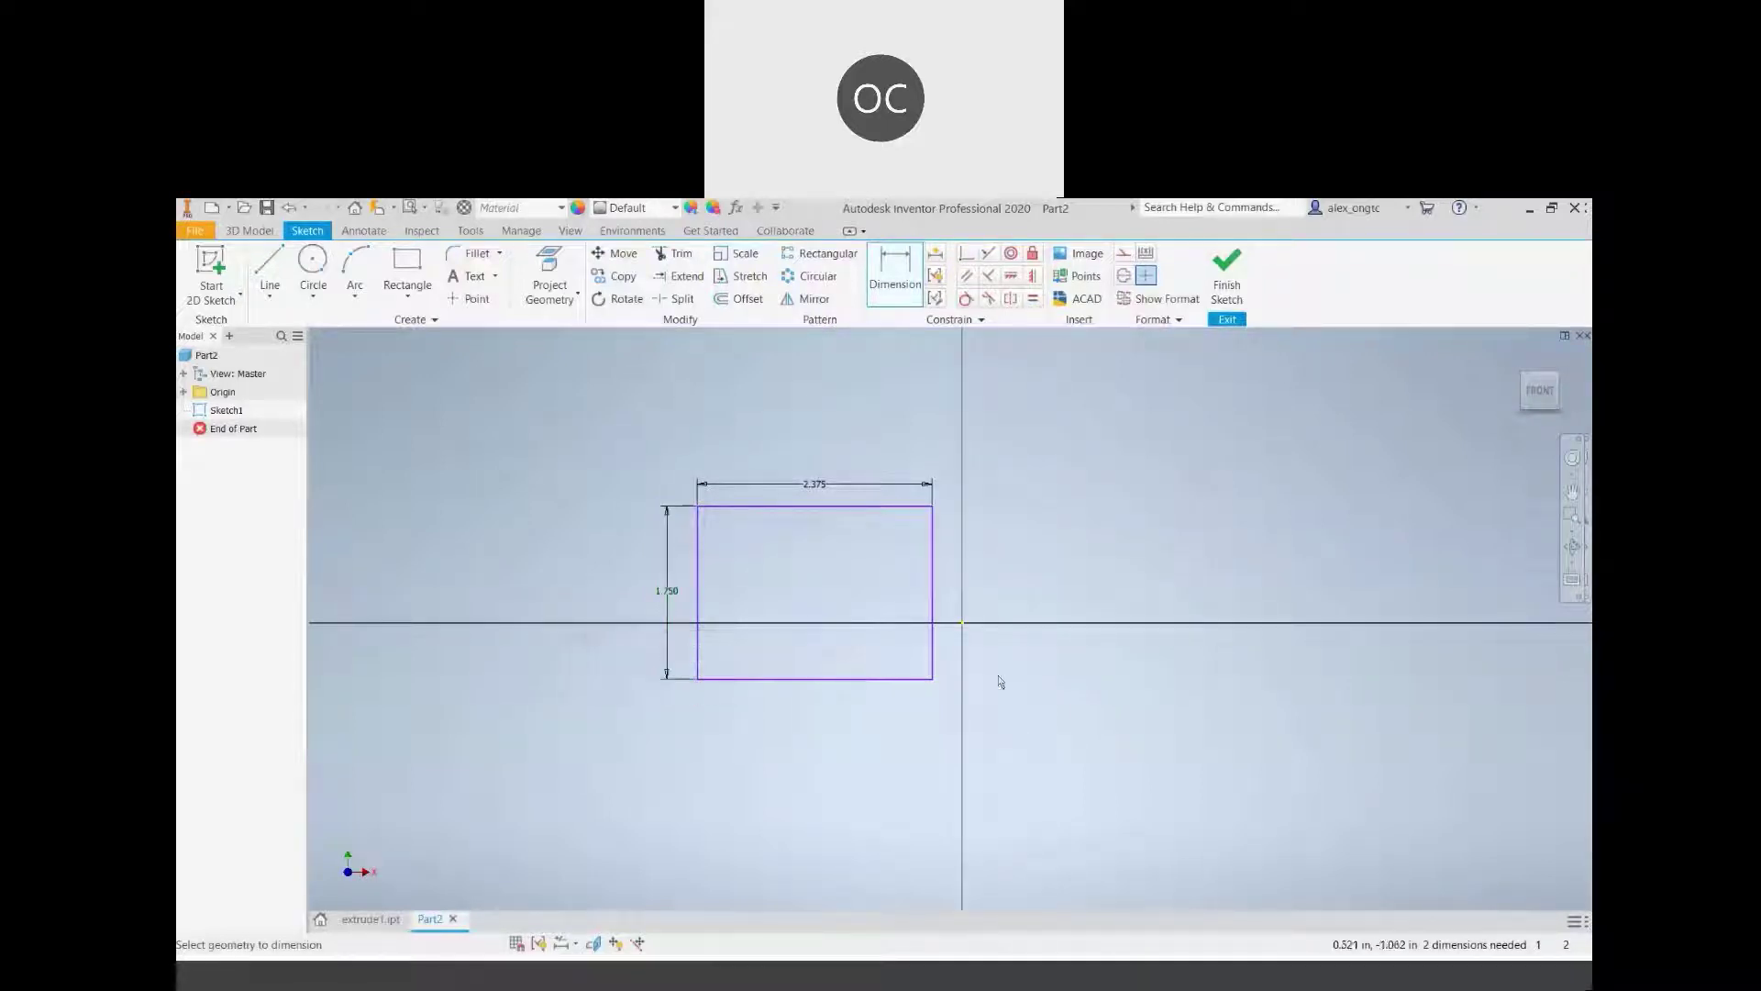
Compare the base rectangle with the drawing in Acrobat Reader, return to Inventor and finish the sketch
{"action": "scroll", "coordinate": [805, 592], "scroll_direction": "up", "scroll_amount": 1}
{"action": "scroll", "coordinate": [806, 593], "scroll_direction": "up", "scroll_amount": 4}
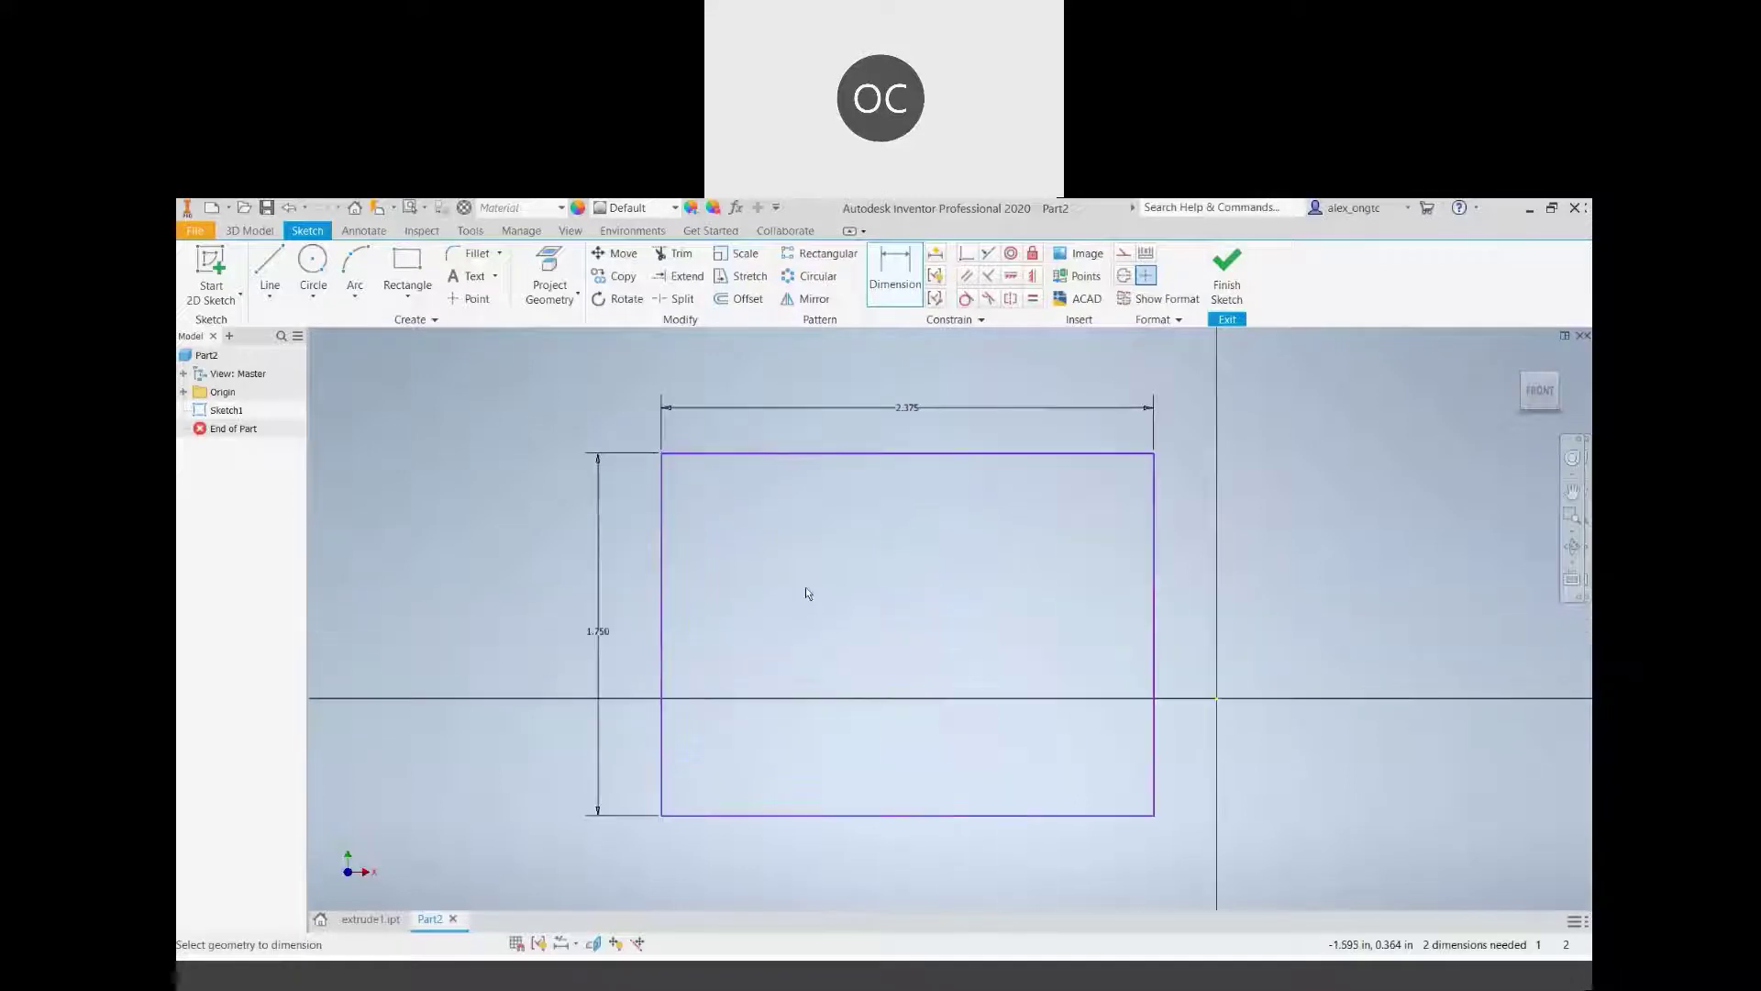
{"action": "scroll", "coordinate": [945, 681], "scroll_direction": "down", "scroll_amount": 2}
{"action": "middle_click_drag", "start_coordinate": [1009, 680], "coordinate": [907, 643]}
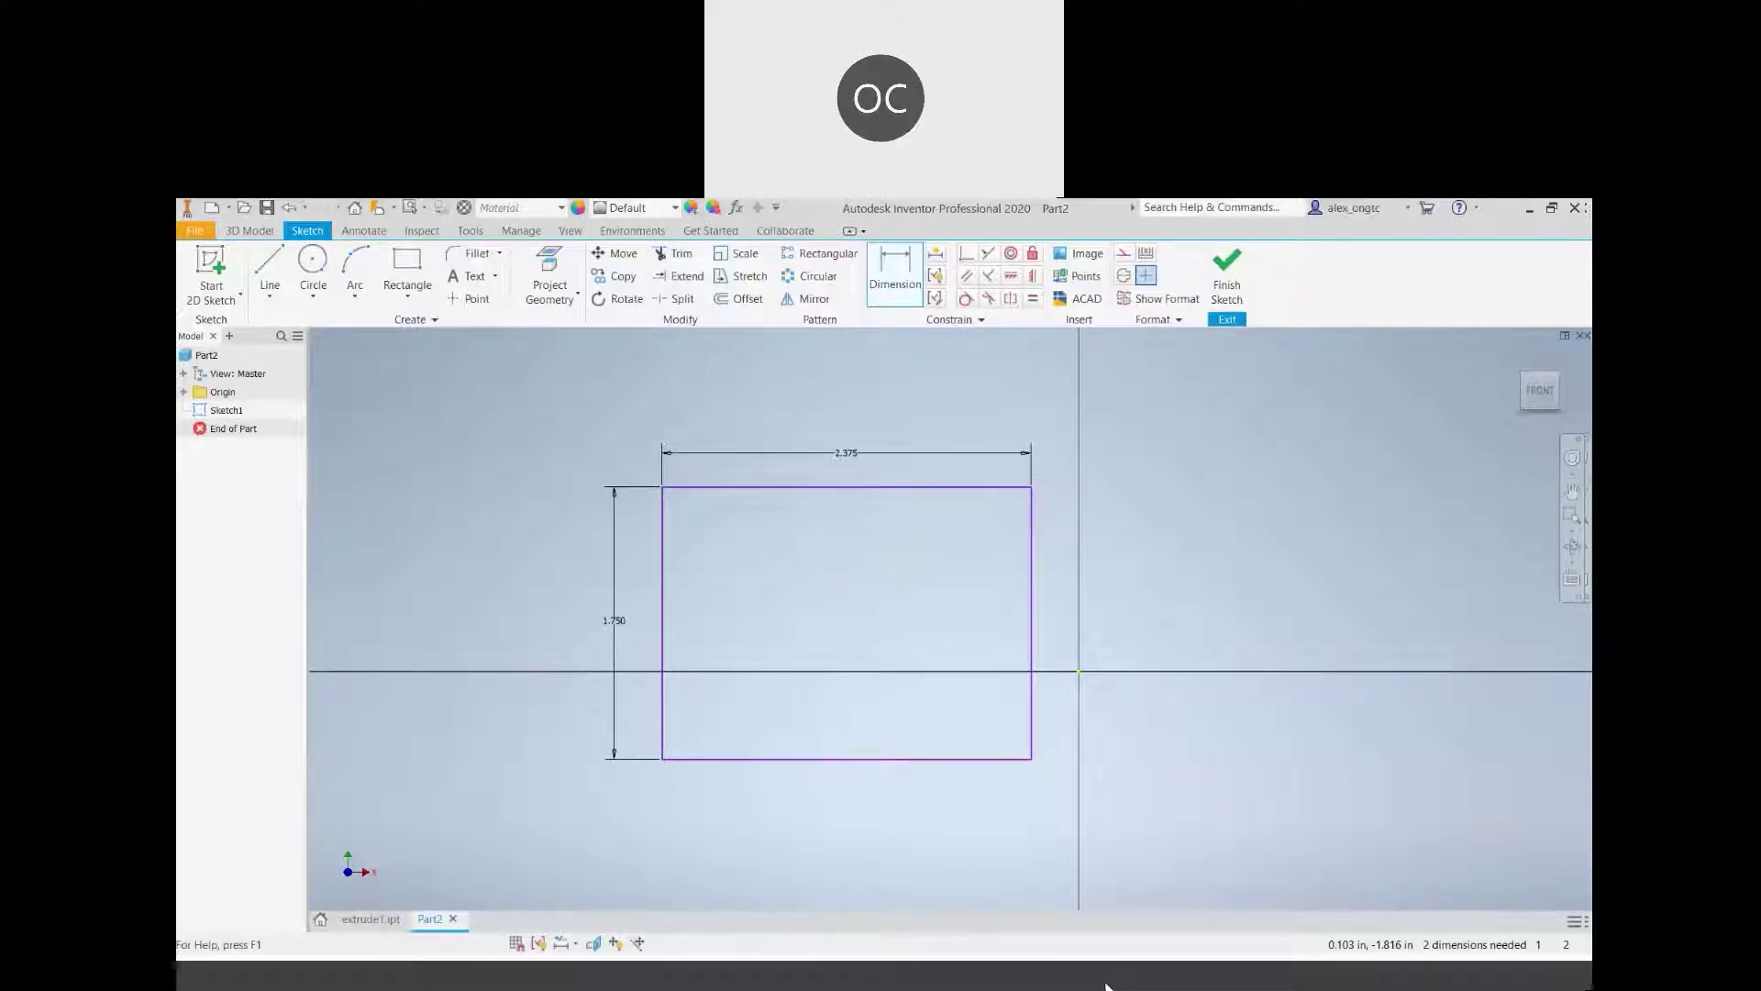
{"action": "left_click", "coordinate": [1219, 930]}
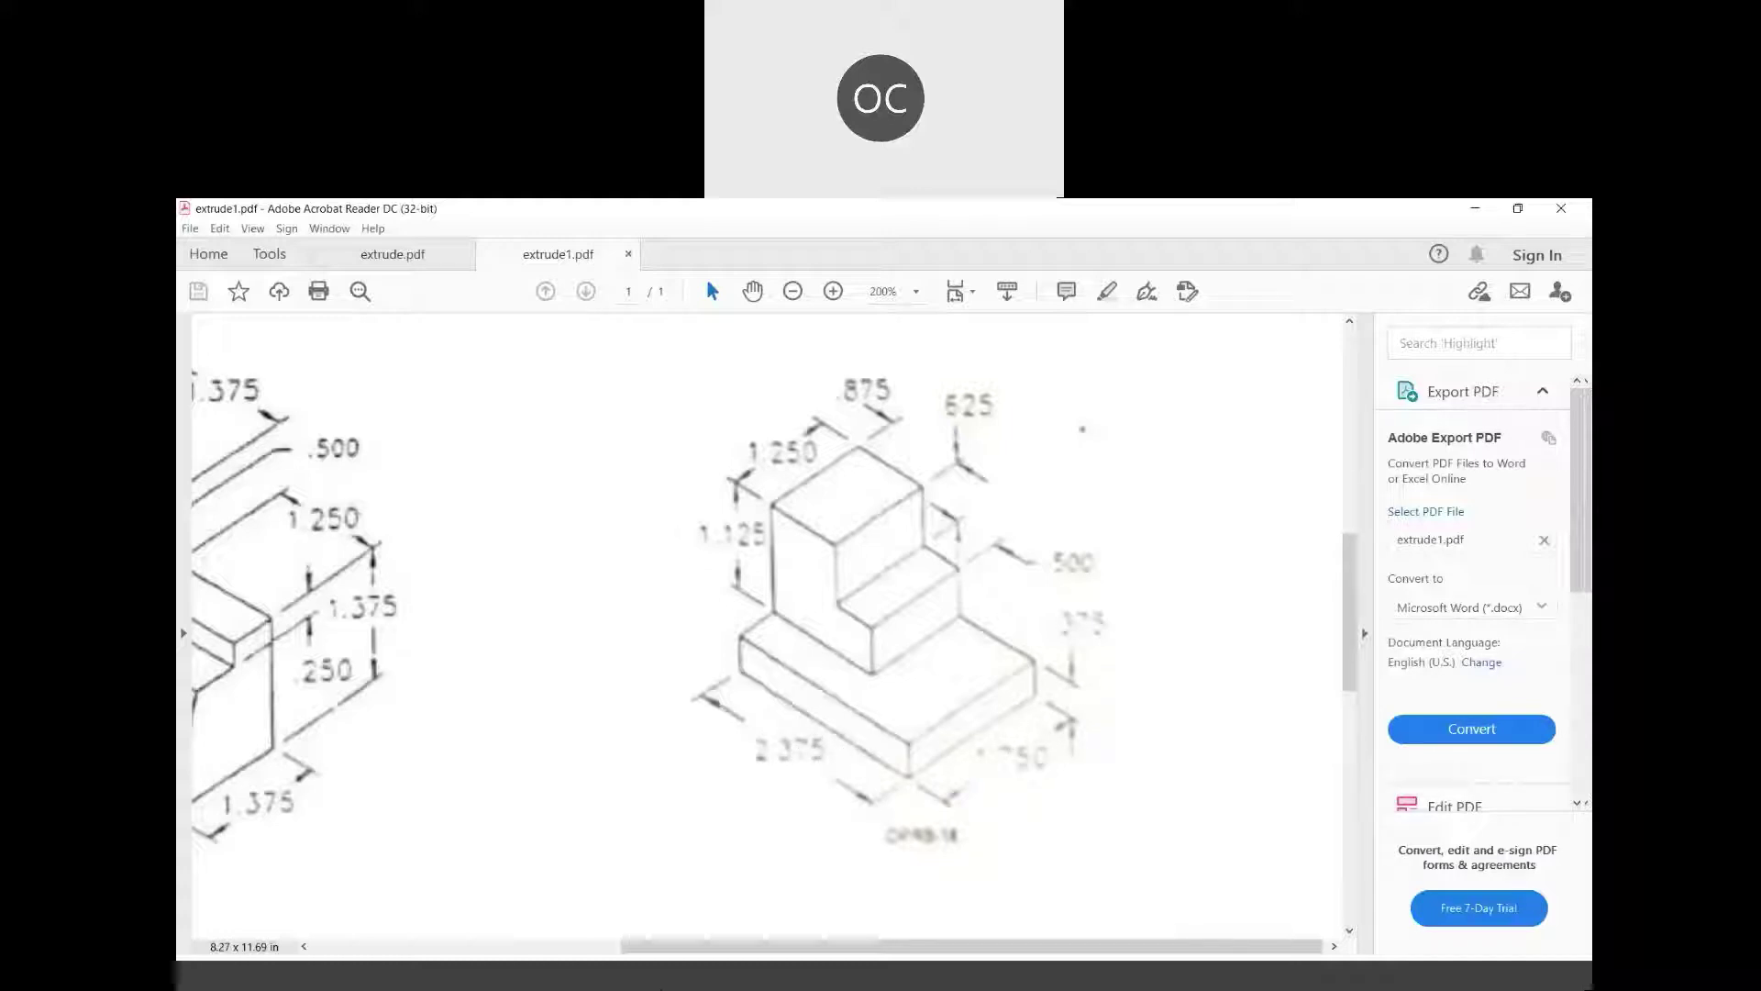
{"action": "left_click", "coordinate": [798, 976]}
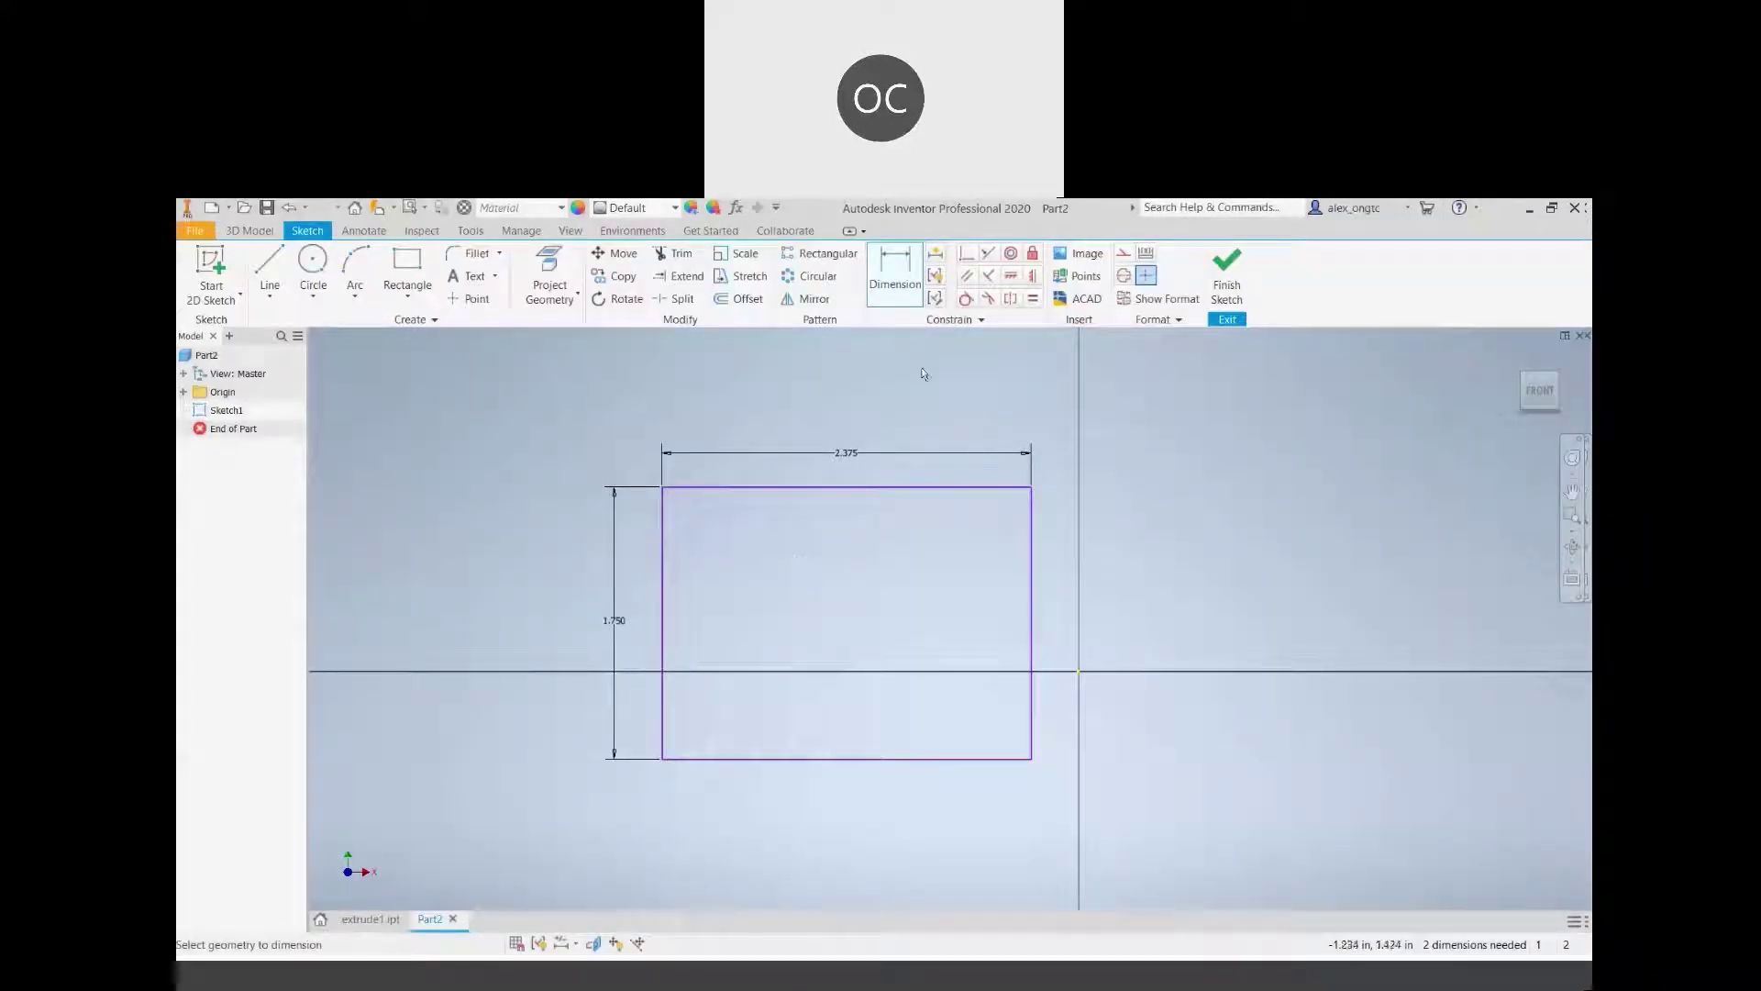
{"action": "left_click", "coordinate": [1230, 278]}
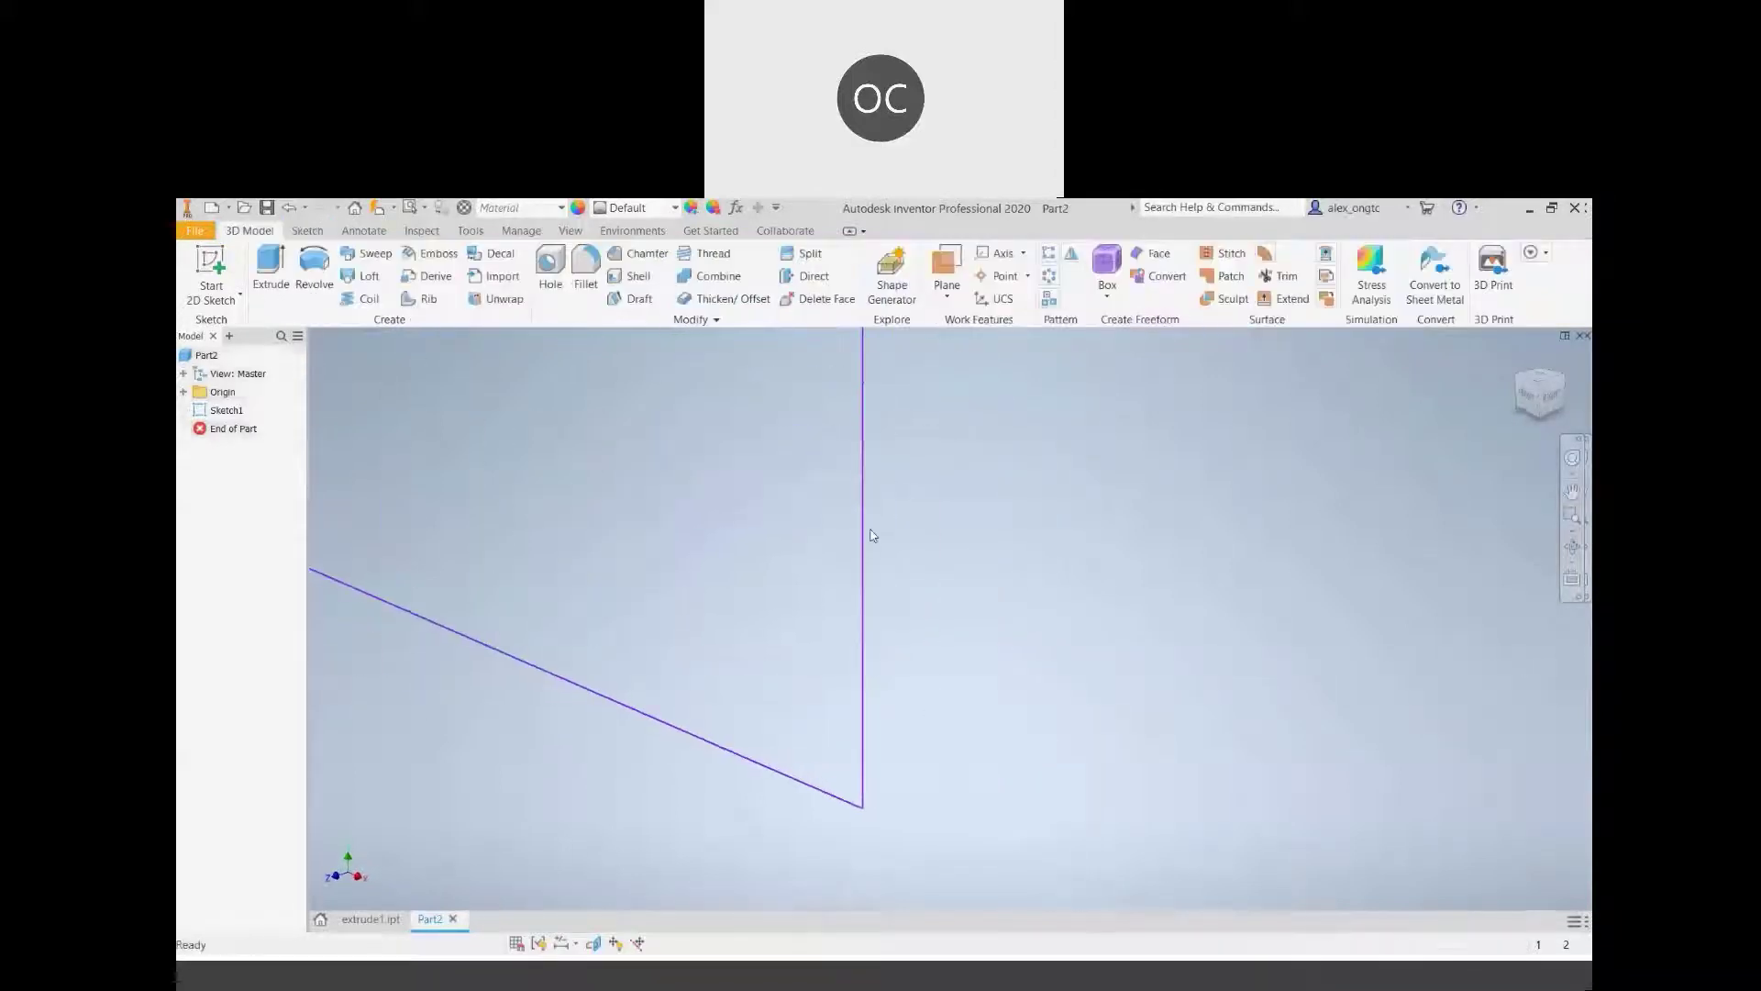
Extrude the base rectangle 0.375 in, checking the base thickness on the extrude1.pdf drawing in Acrobat Reader before returning to Inventor
{"action": "scroll", "coordinate": [872, 535], "scroll_direction": "down", "scroll_amount": 5}
{"action": "mouse_move", "coordinate": [683, 395]}
{"action": "middle_mouse_down"}
{"action": "mouse_move", "coordinate": [988, 791]}
{"action": "mouse_move", "coordinate": [794, 641]}
{"action": "mouse_move", "coordinate": [842, 658]}
{"action": "middle_mouse_up"}
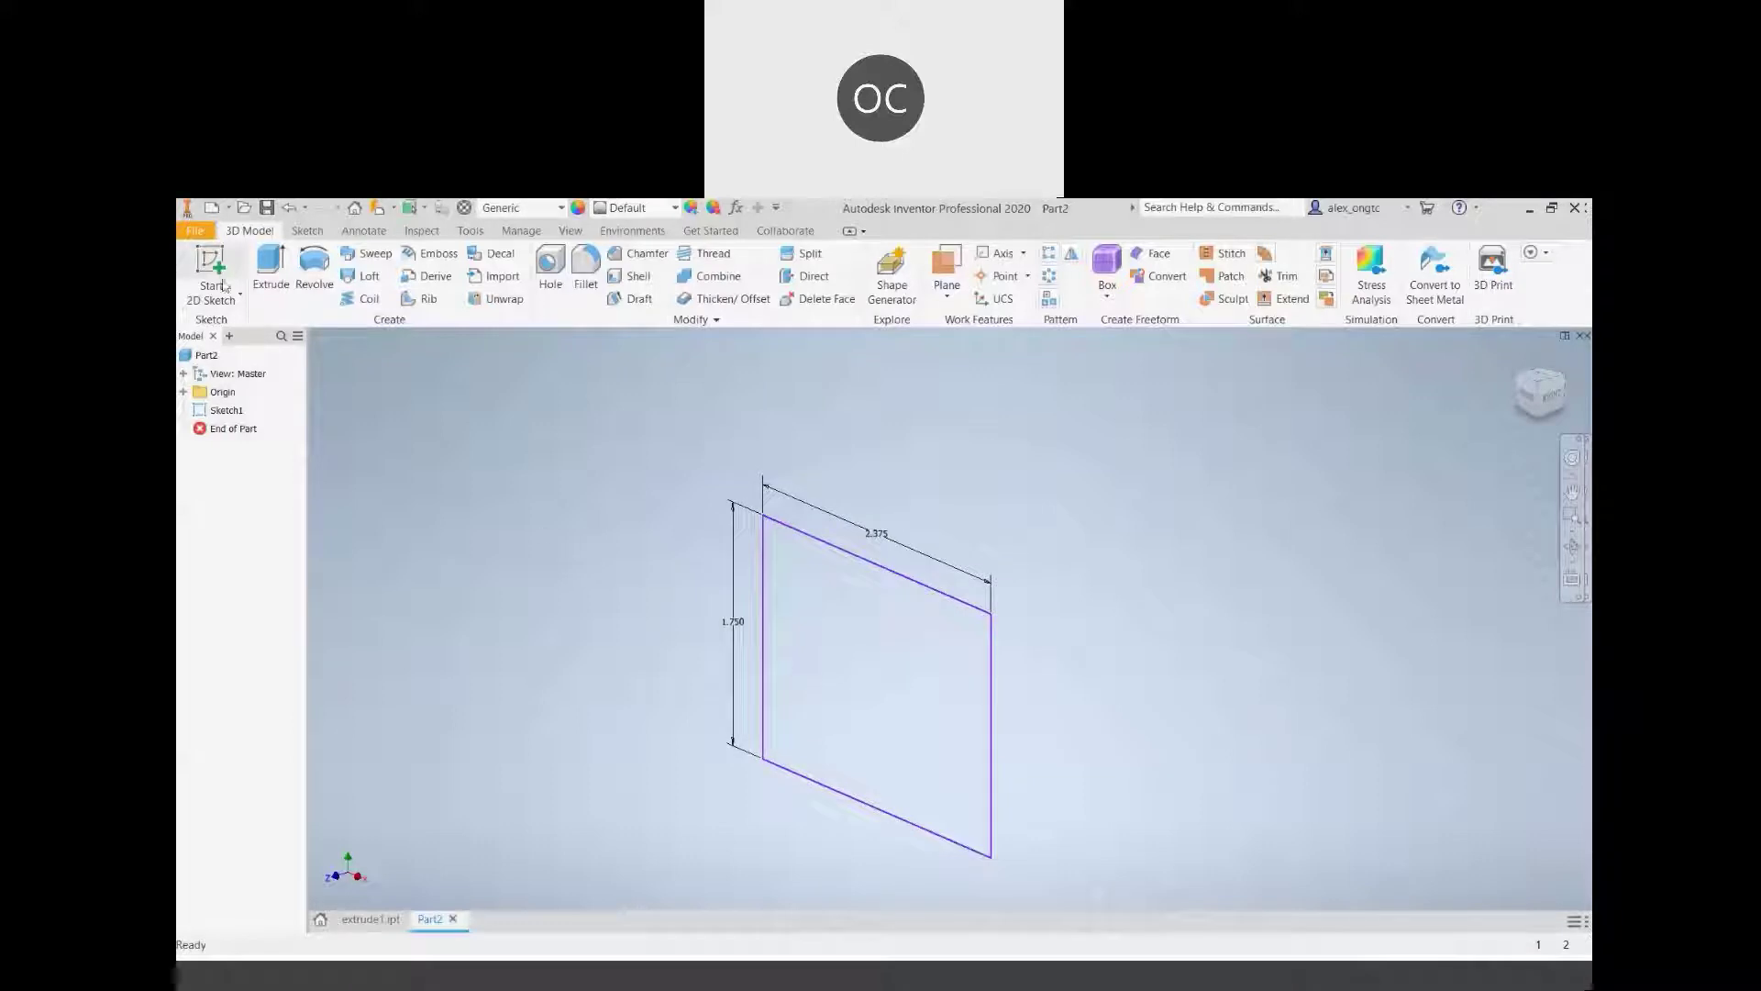
{"action": "left_click", "coordinate": [287, 292]}
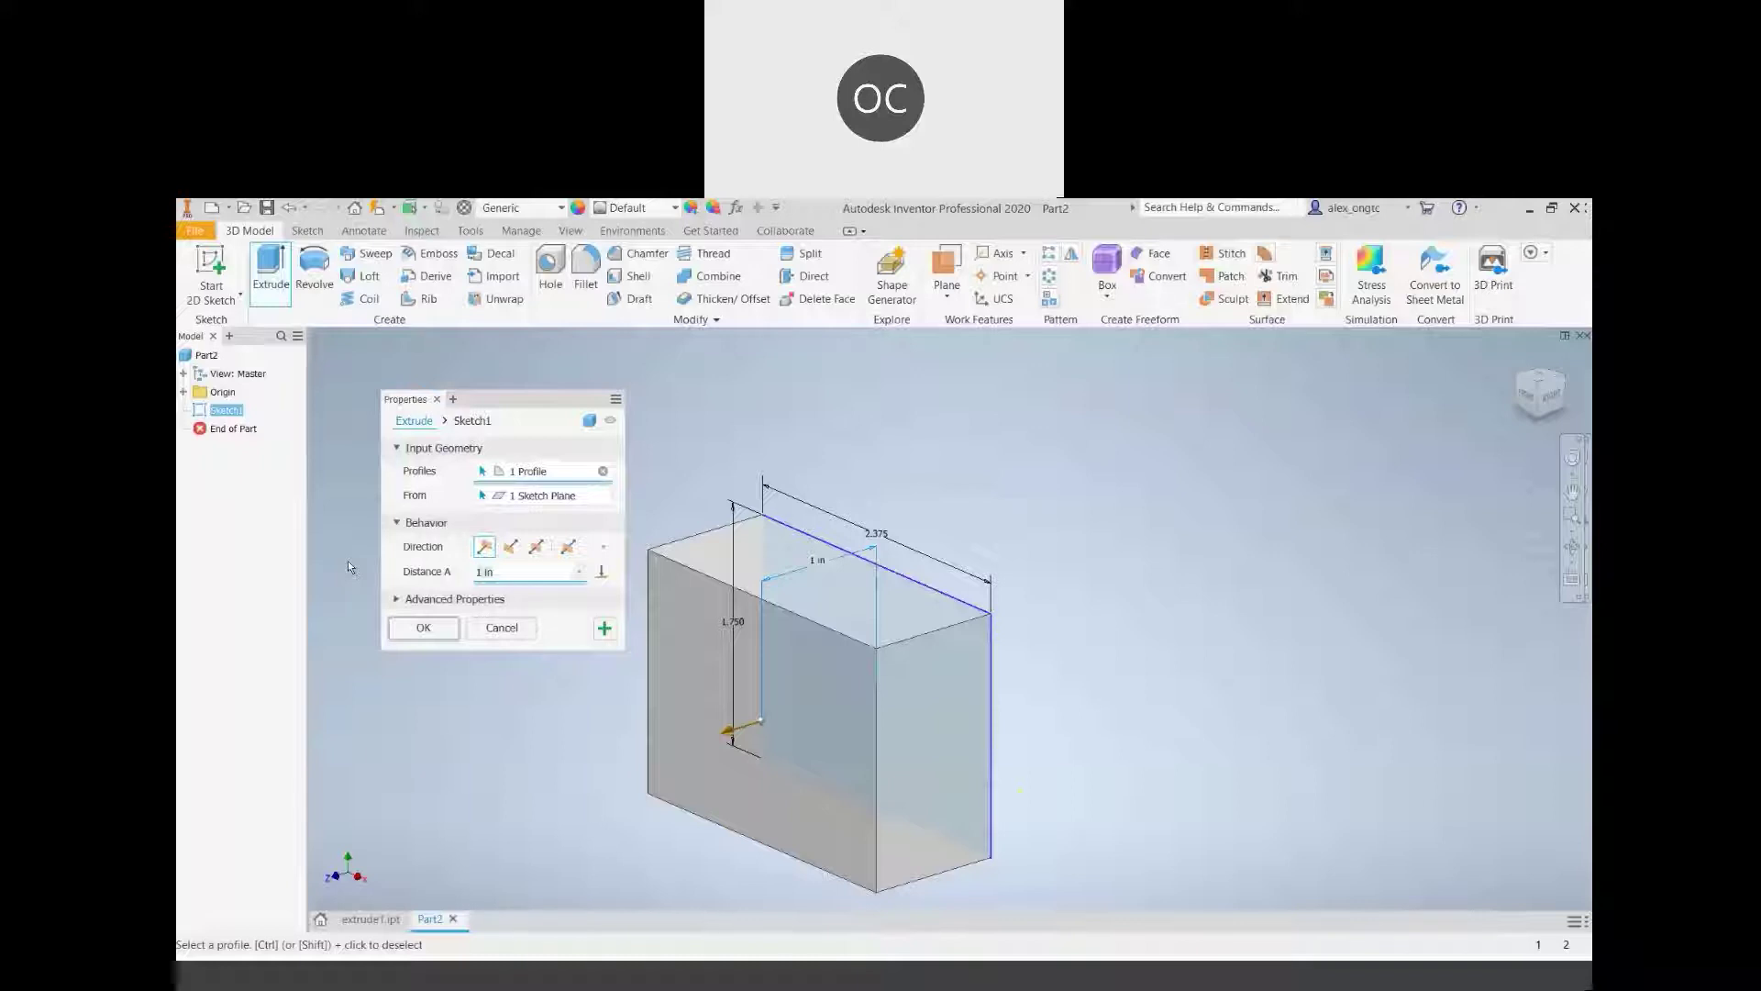
{"action": "left_click", "coordinate": [1176, 892]}
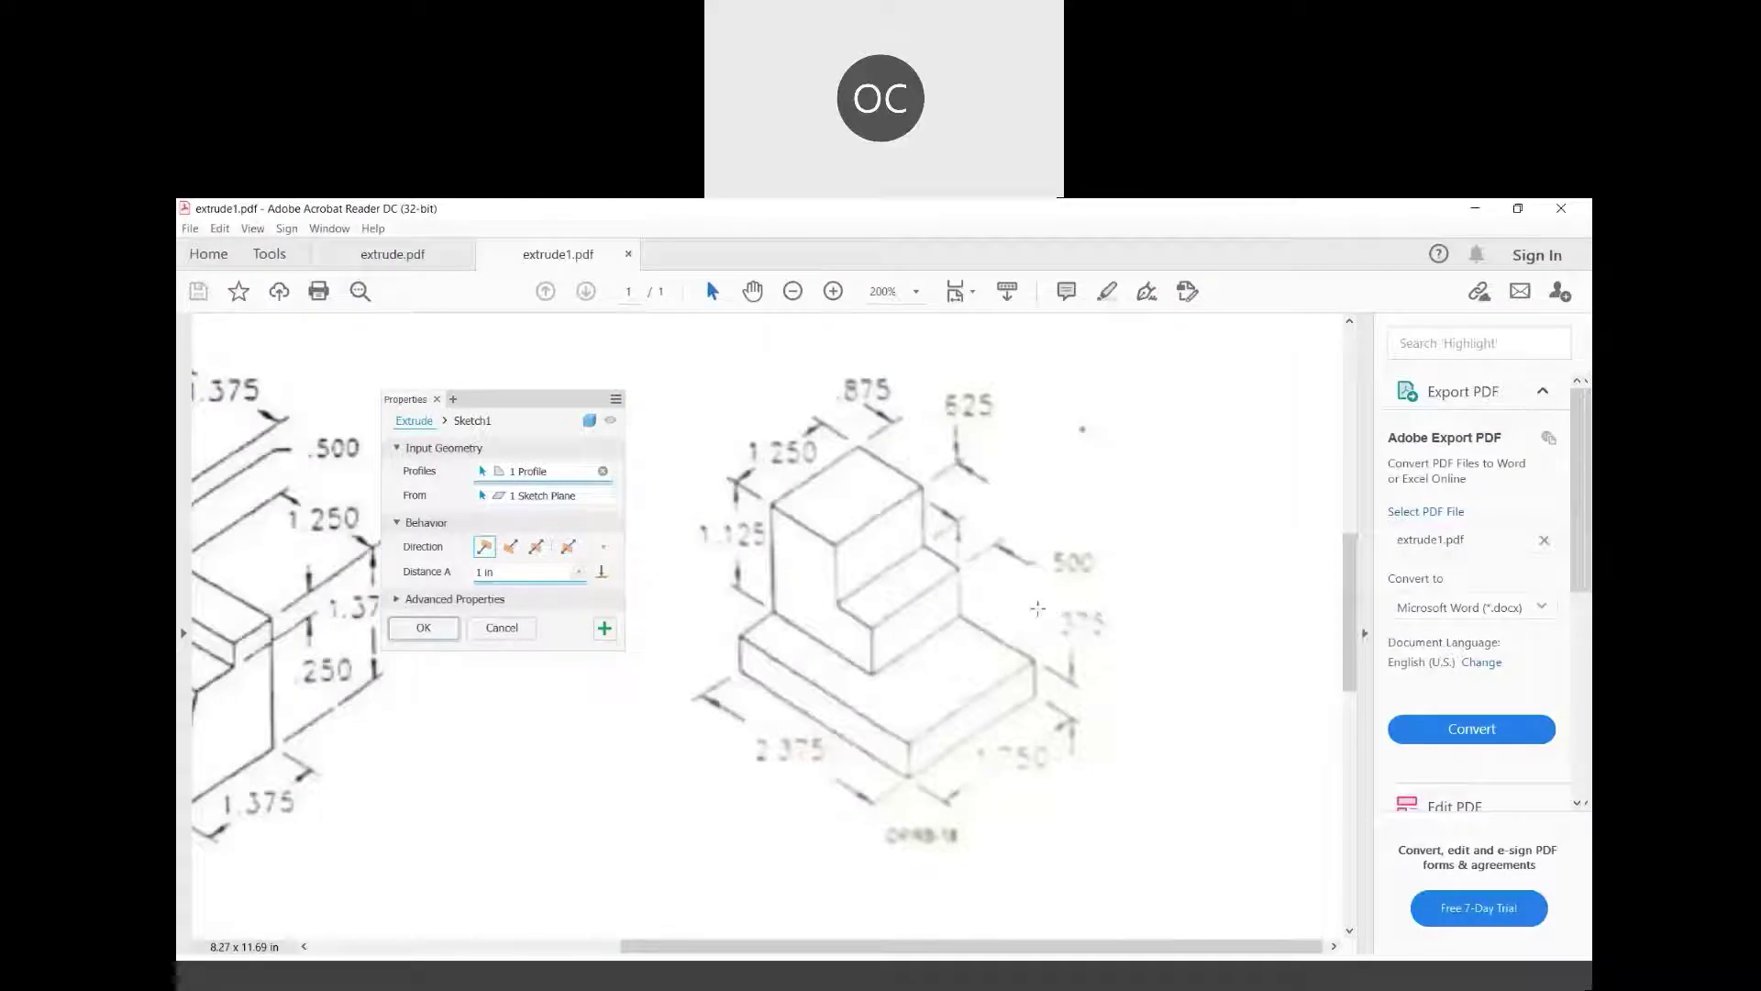
{"action": "left_click_drag", "start_coordinate": [1034, 605], "coordinate": [1122, 649]}
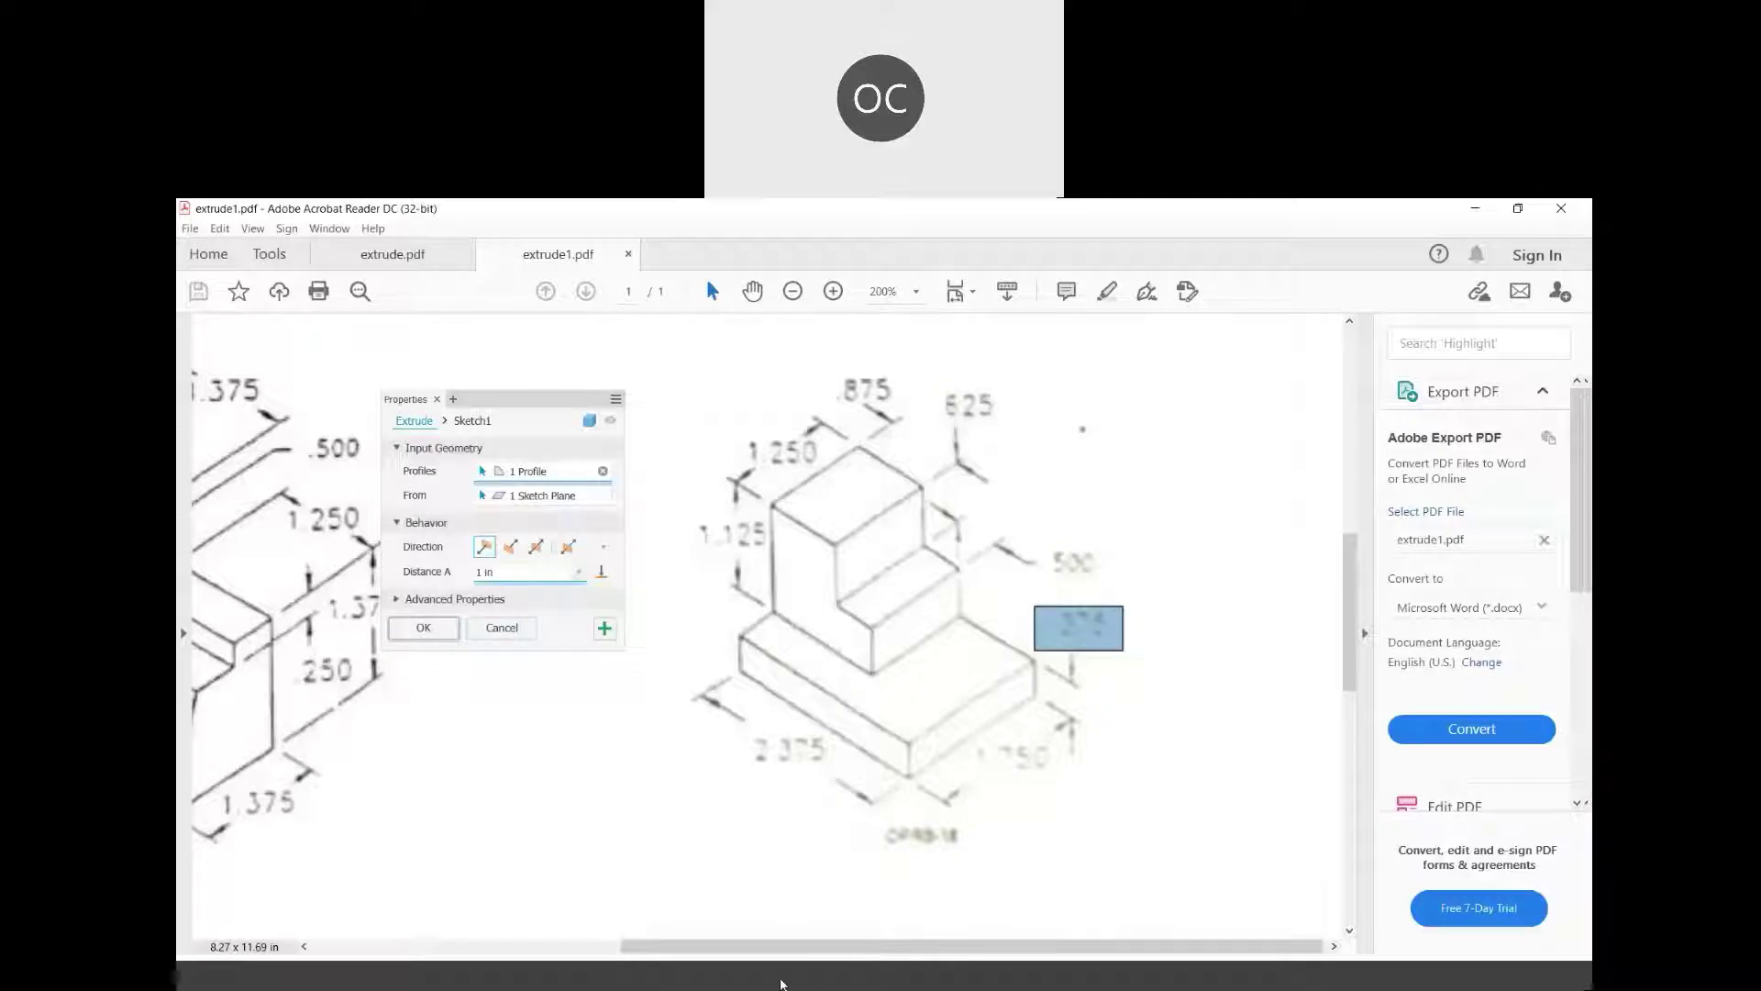
{"action": "left_click", "coordinate": [780, 984]}
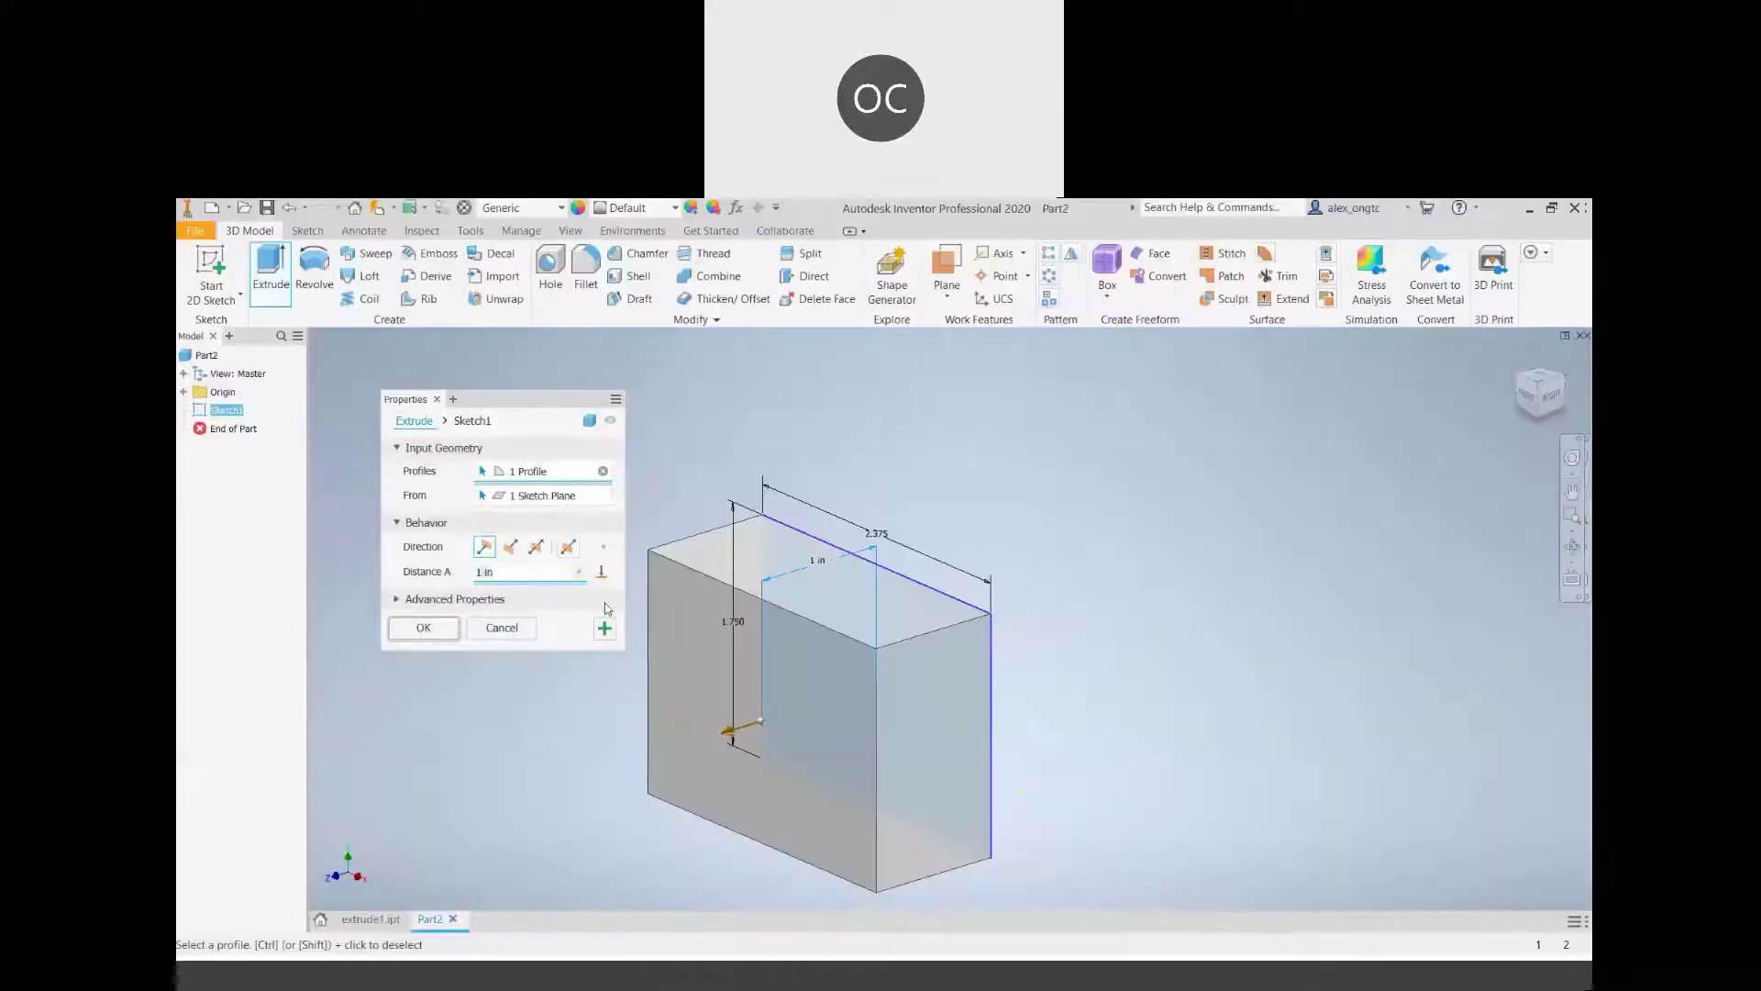
{"action": "type", "text": "0"}
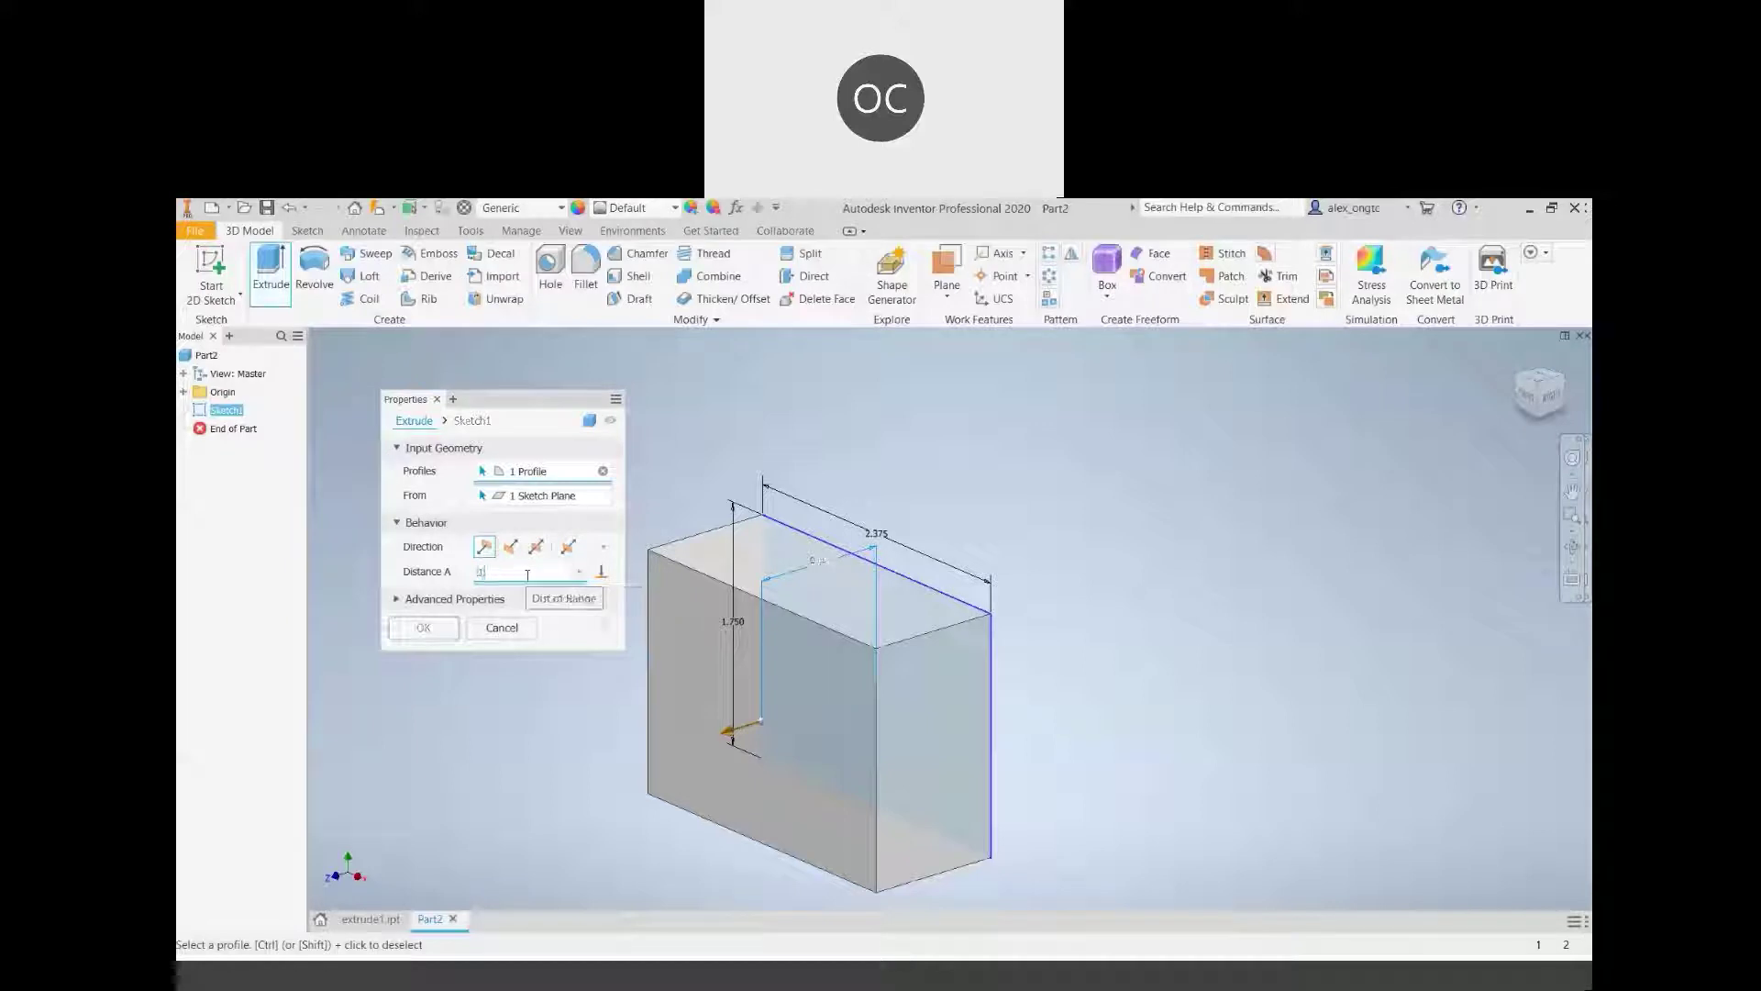
{"action": "type", "text": ".375"}
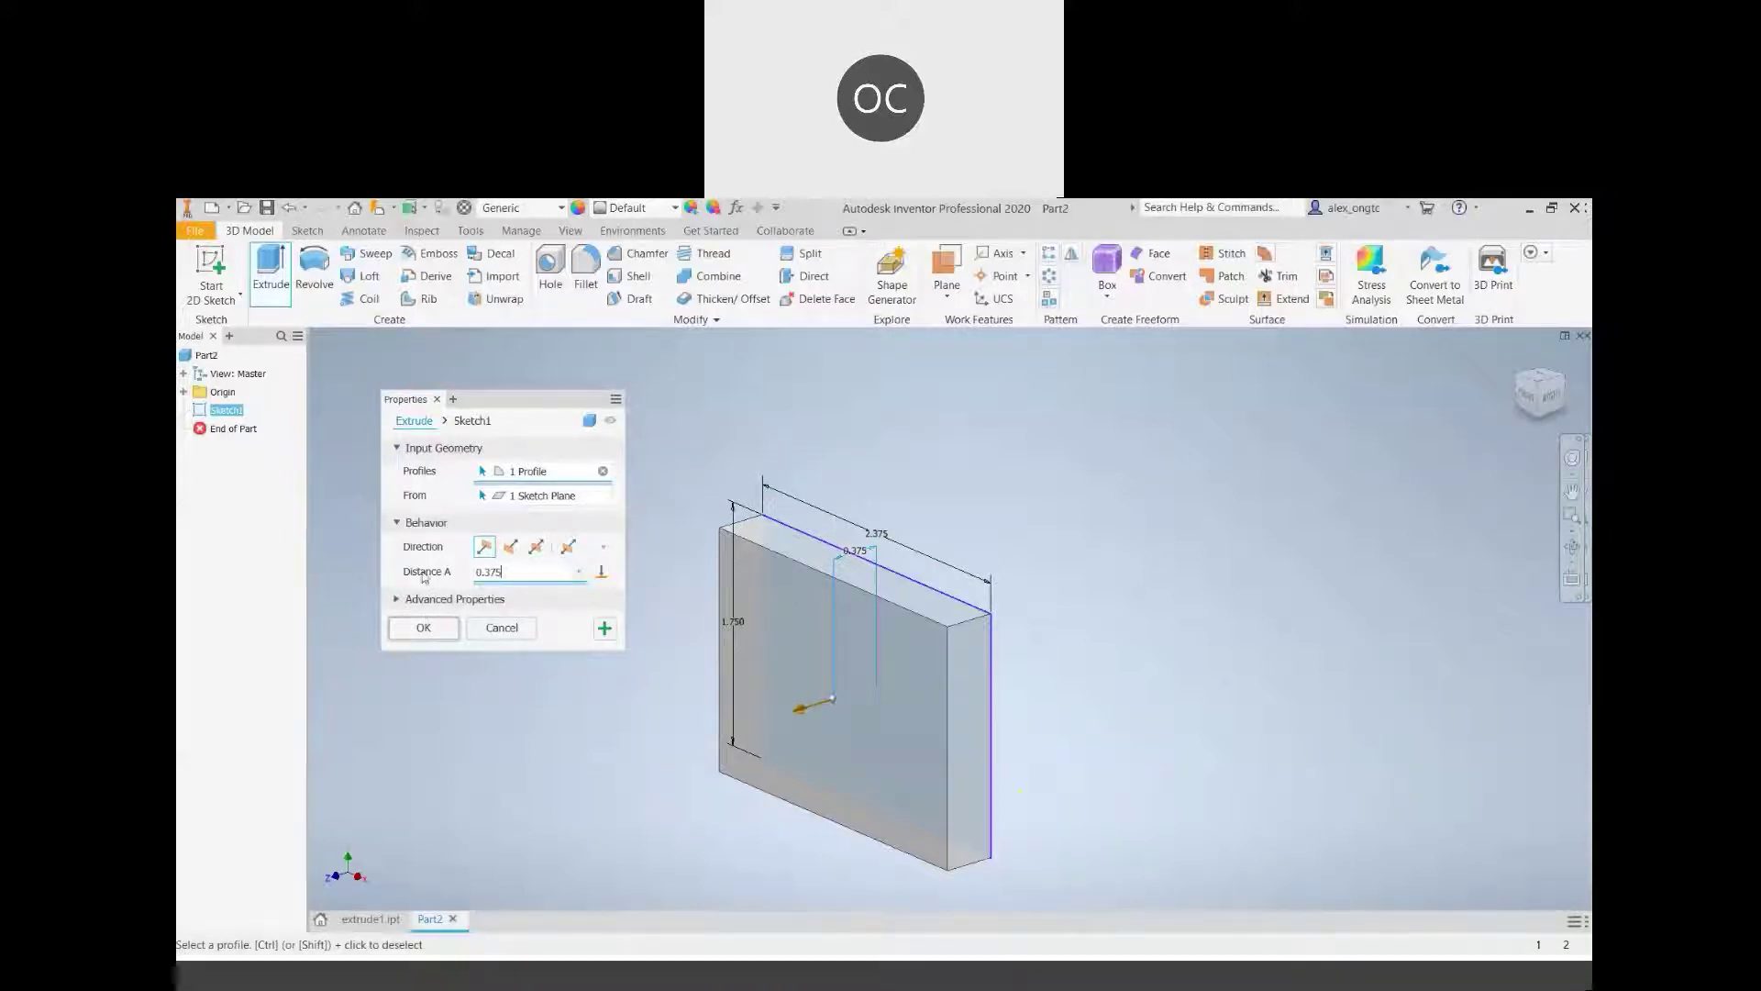
{"action": "left_click", "coordinate": [430, 631]}
Orient the base flat in an isometric view, compare it with the stepped block drawing in Acrobat Reader, and return to Inventor
{"action": "left_click", "coordinate": [1540, 415]}
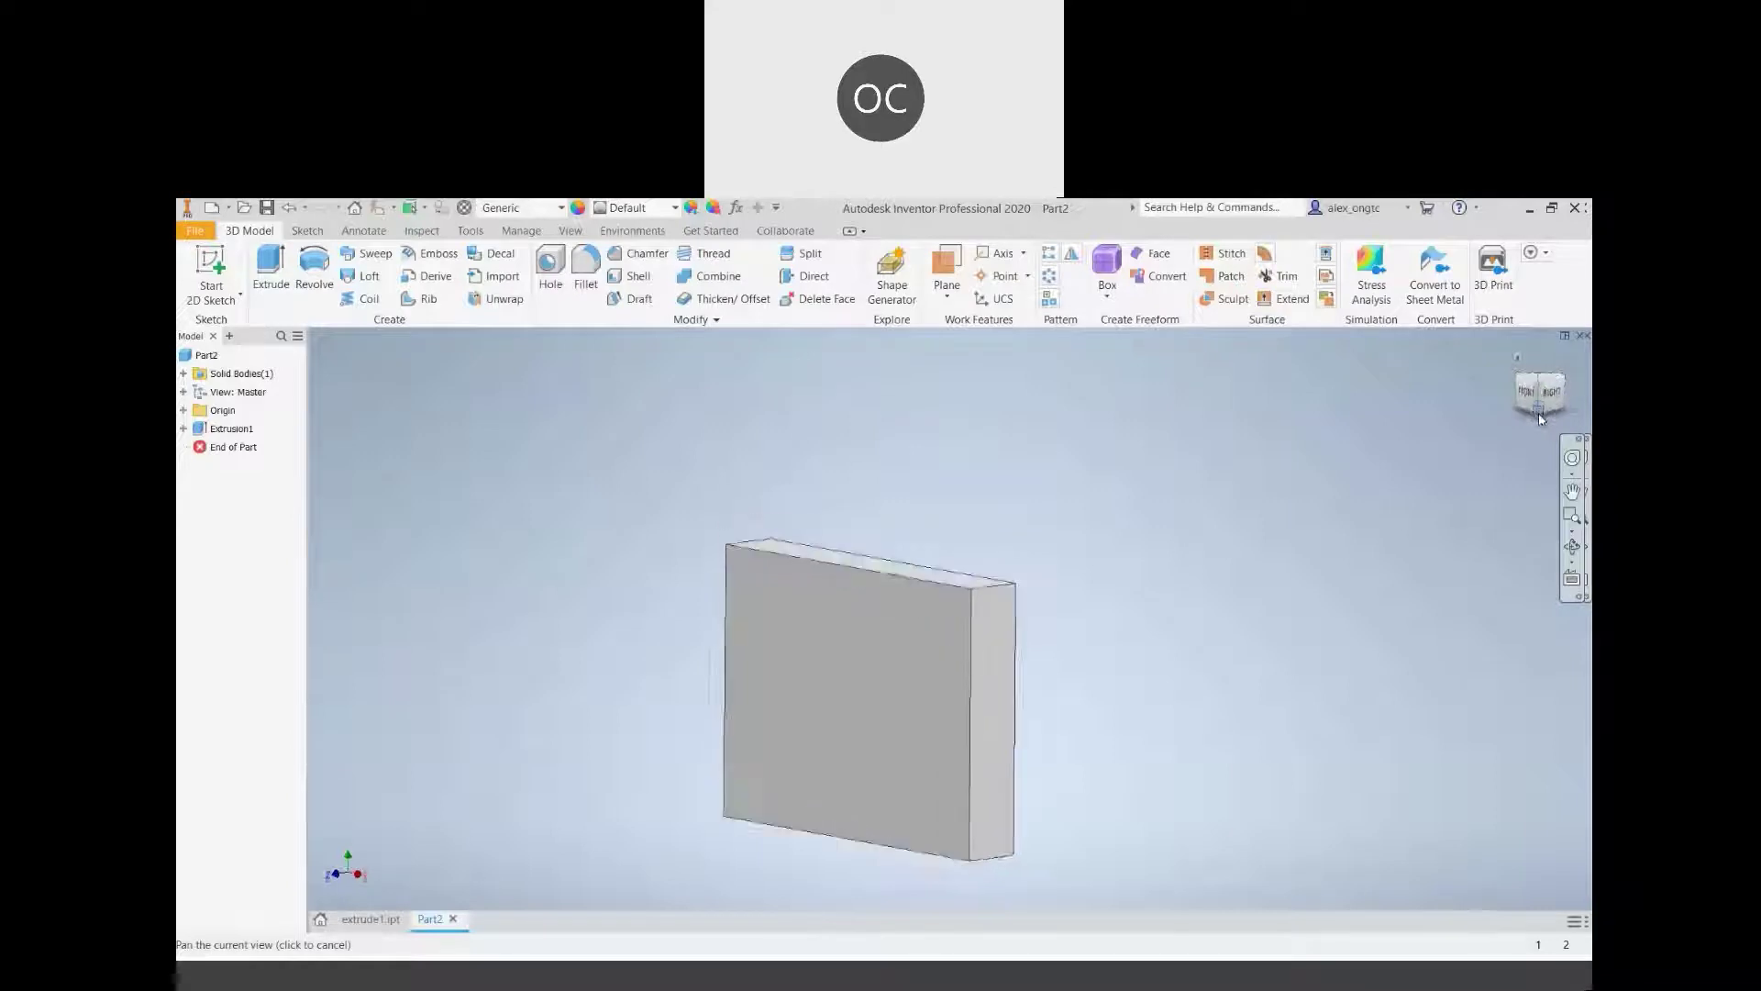
{"action": "left_click", "coordinate": [1543, 372]}
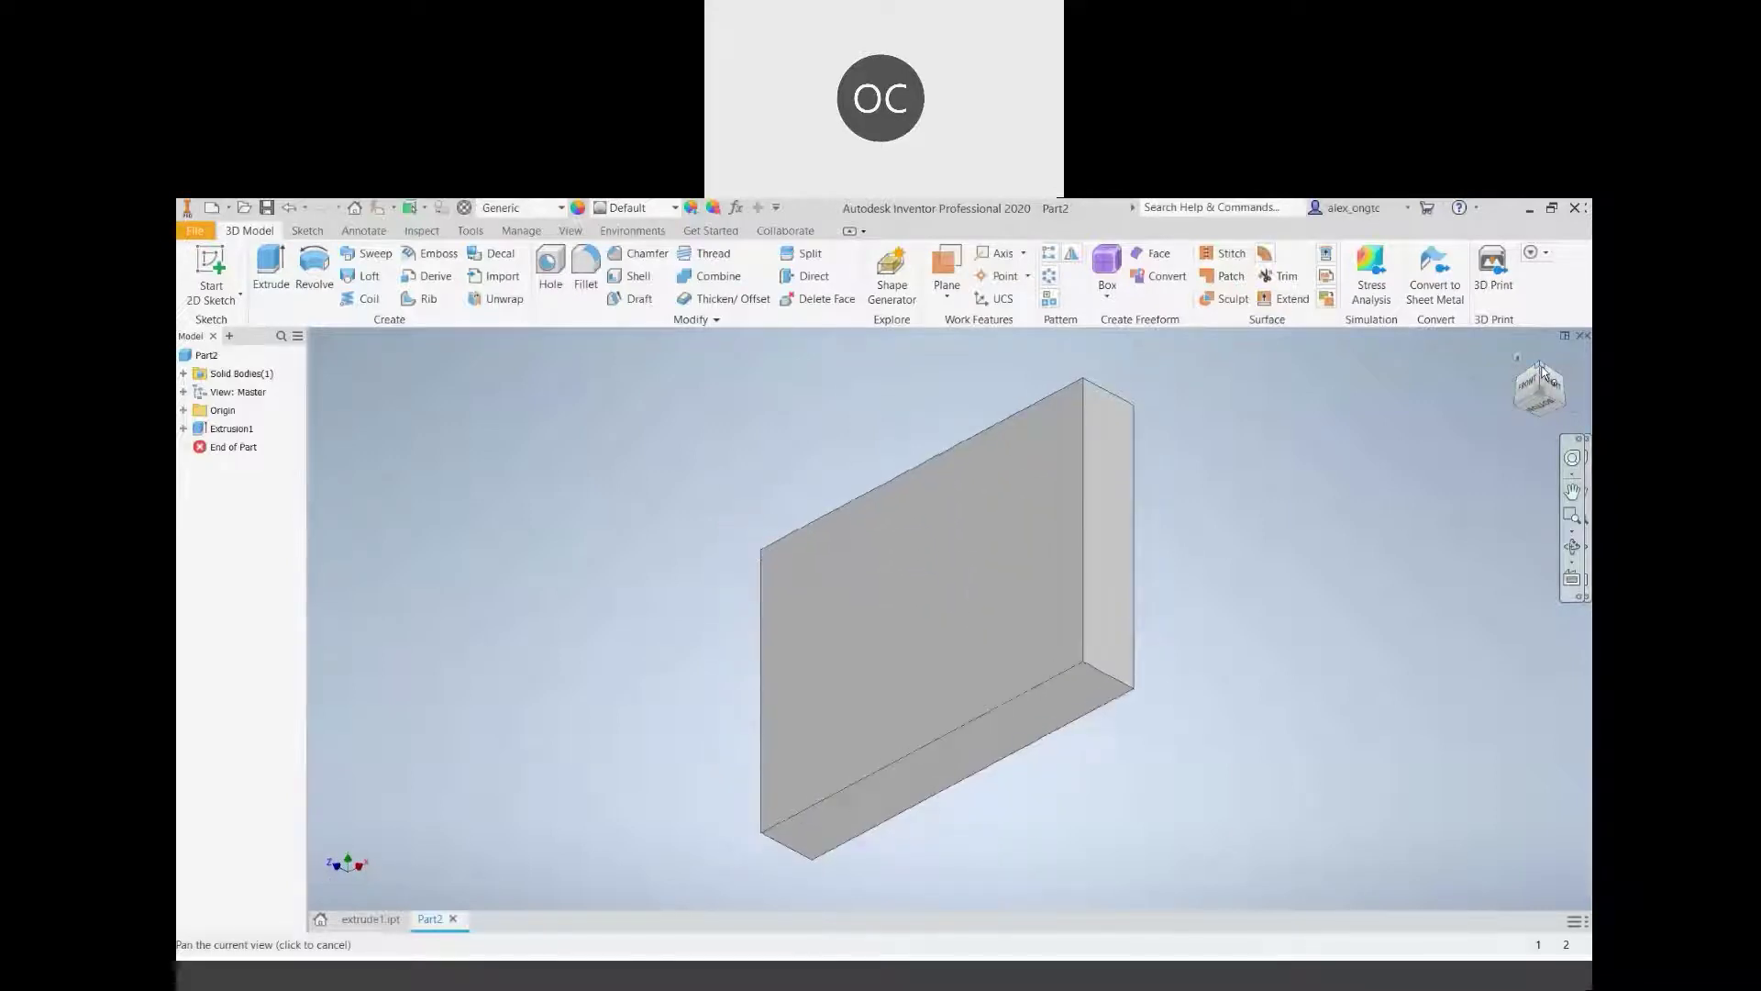
{"action": "left_click", "coordinate": [1567, 378]}
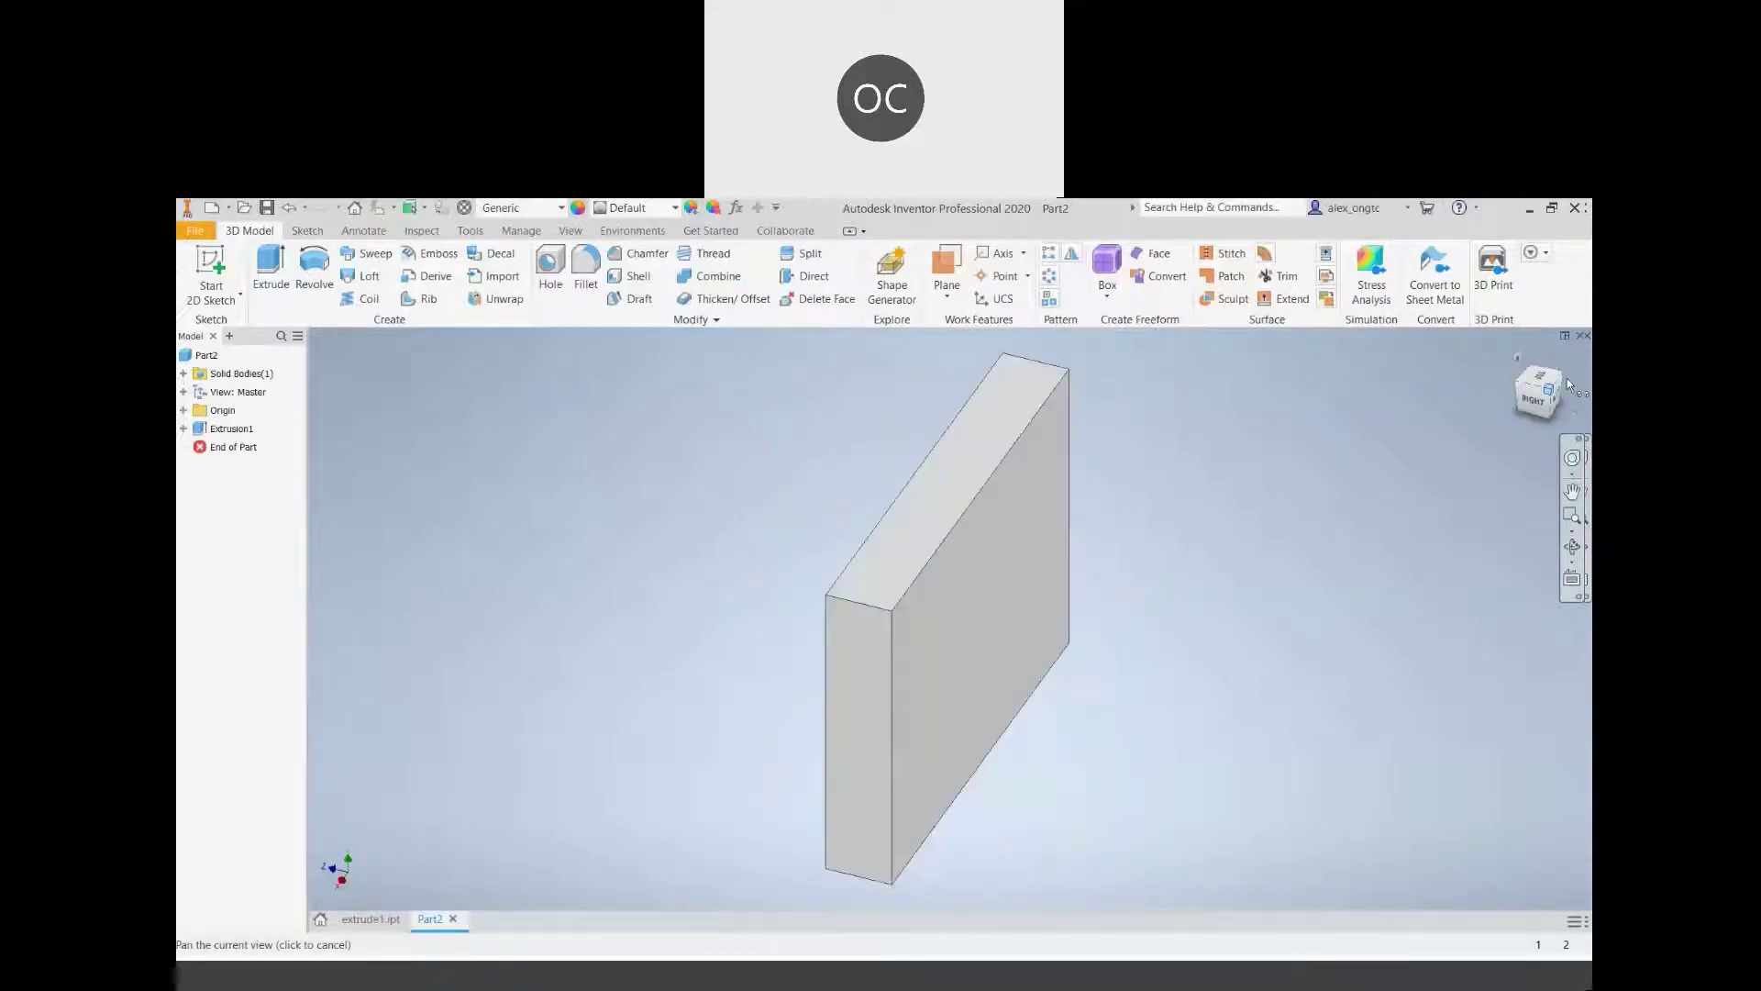
{"action": "key", "text": "F4"}
{"action": "left_click_drag", "start_coordinate": [849, 854], "coordinate": [1058, 638]}
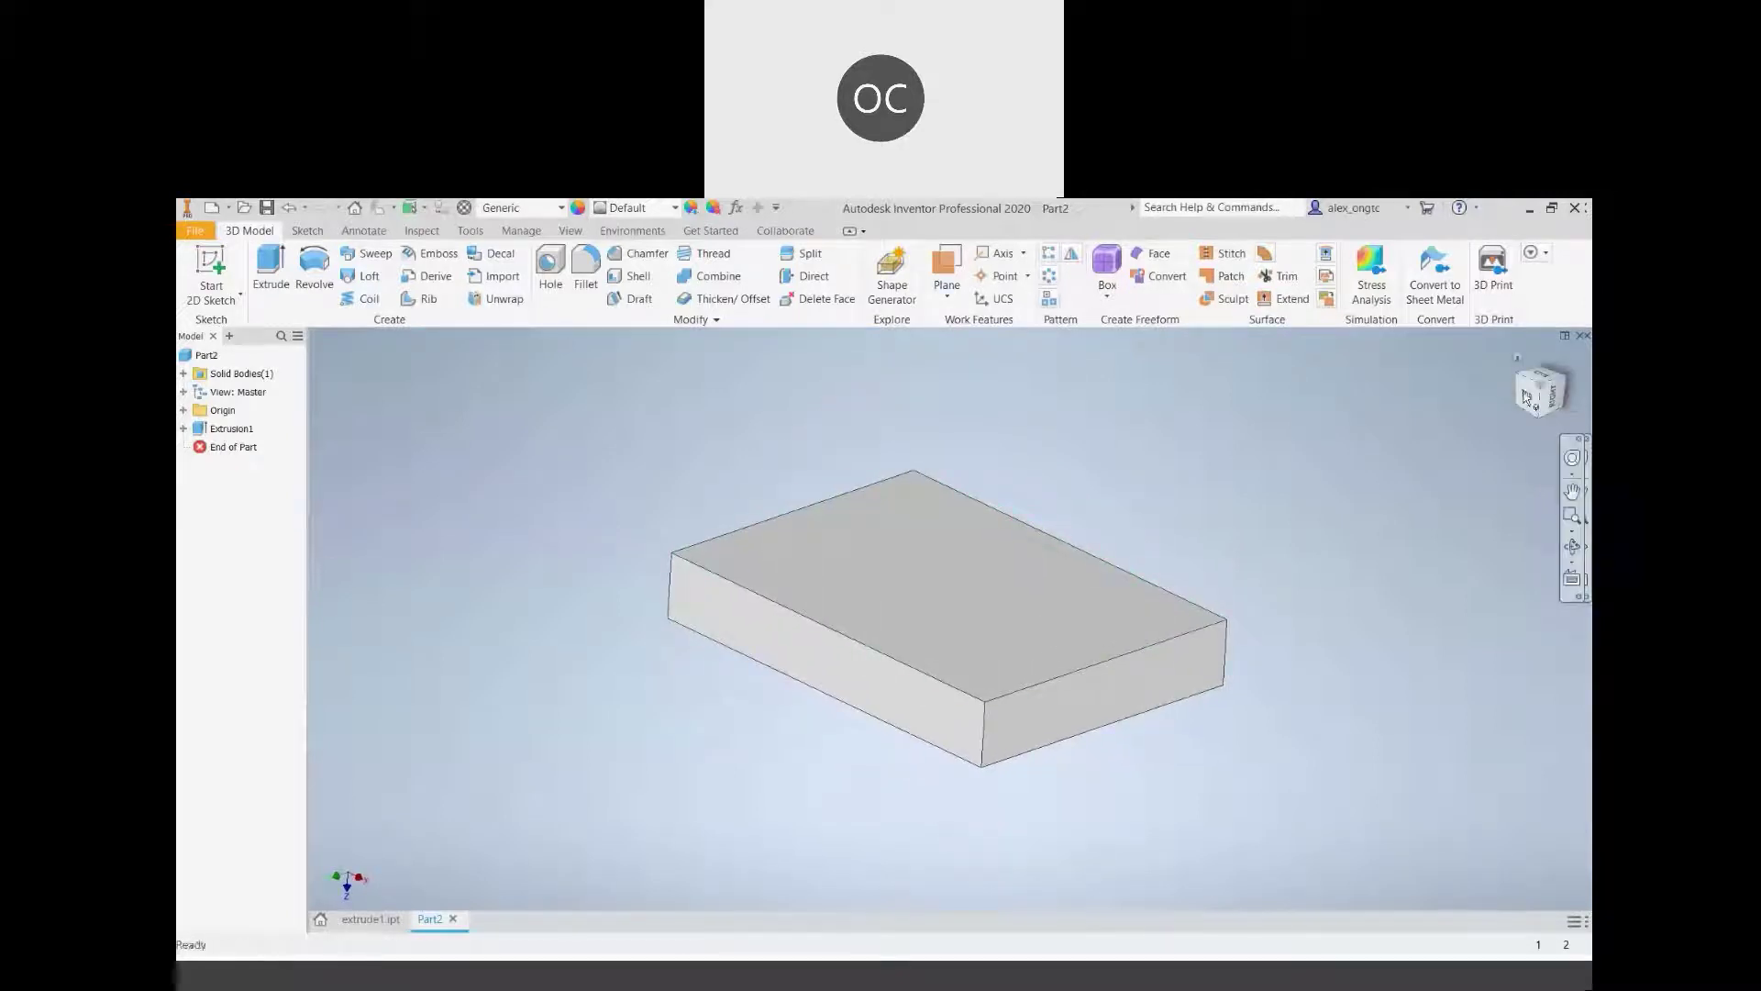
{"action": "left_click", "coordinate": [1541, 389]}
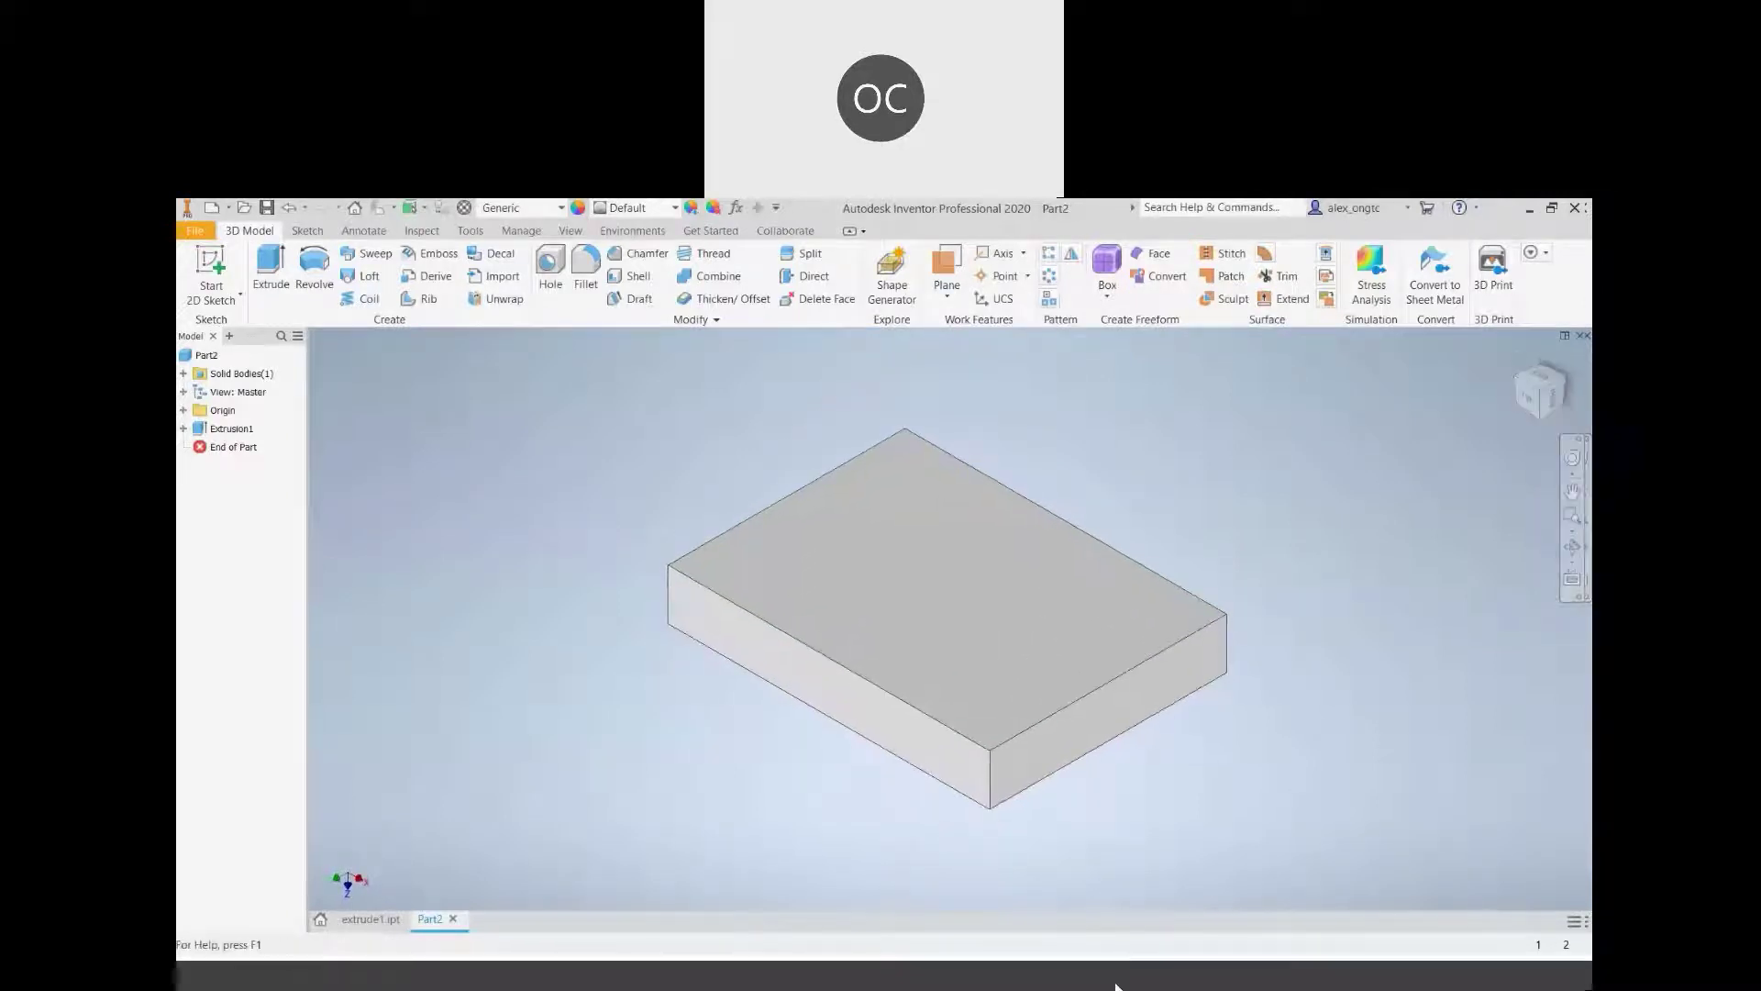
{"action": "left_click", "coordinate": [1228, 897]}
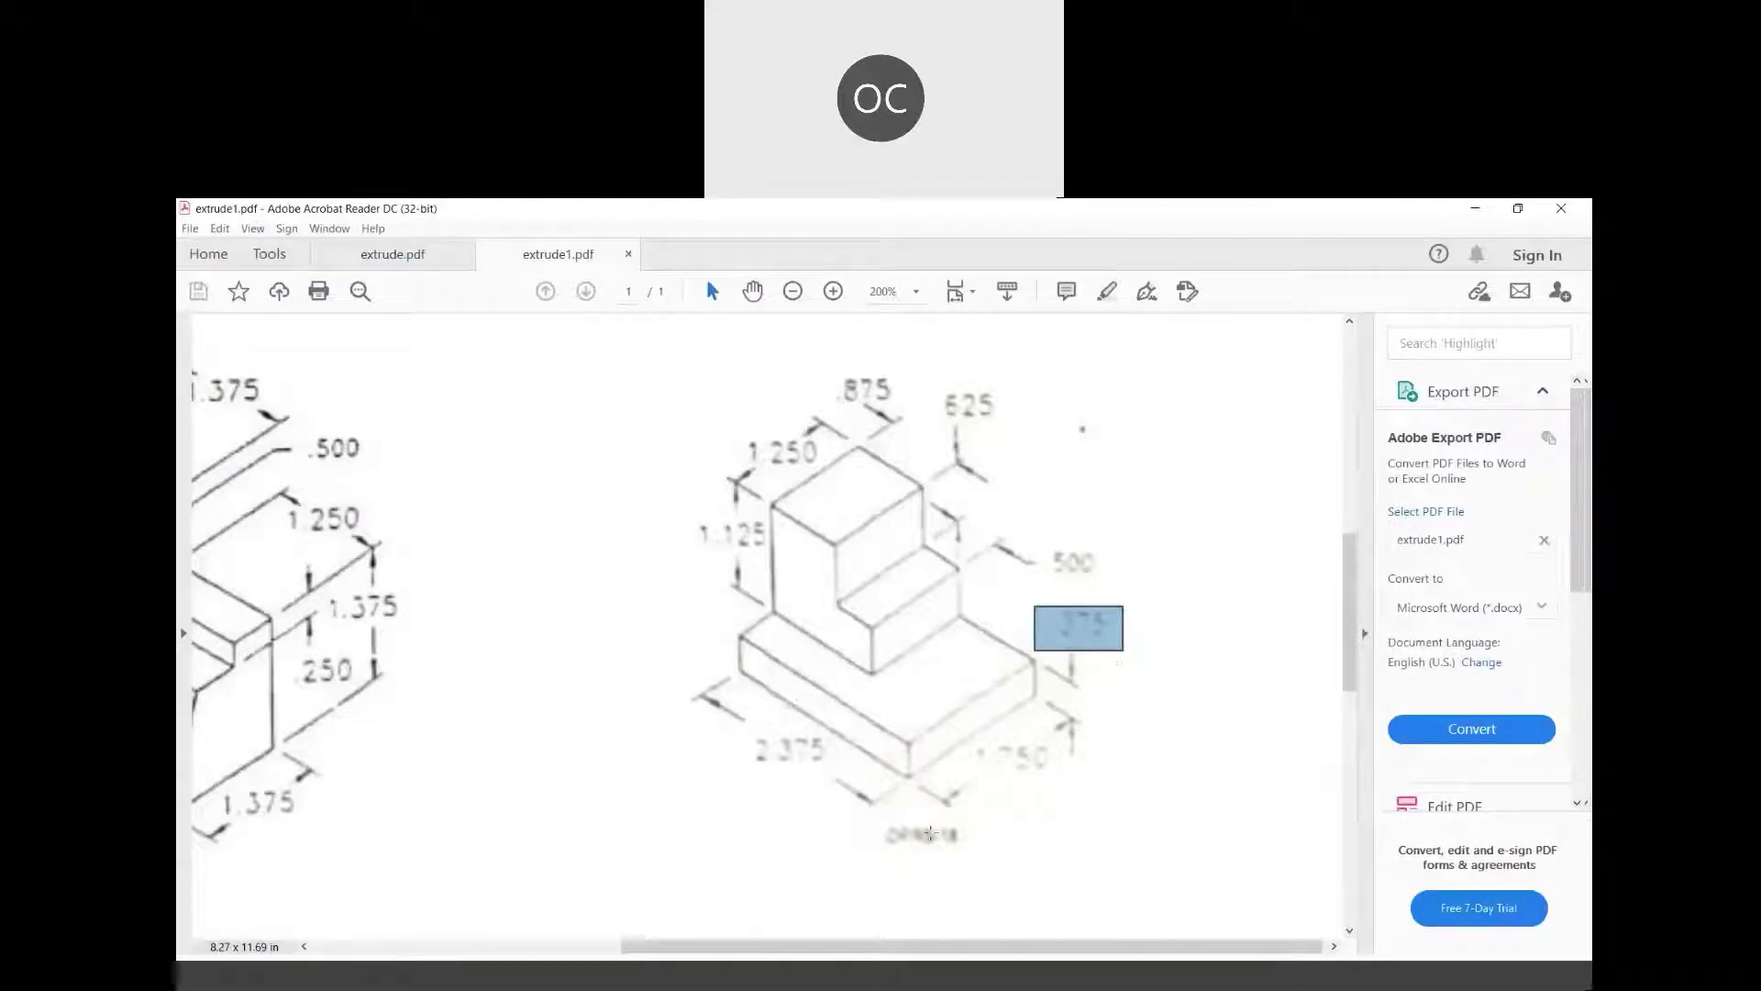
{"action": "left_click", "coordinate": [1194, 752]}
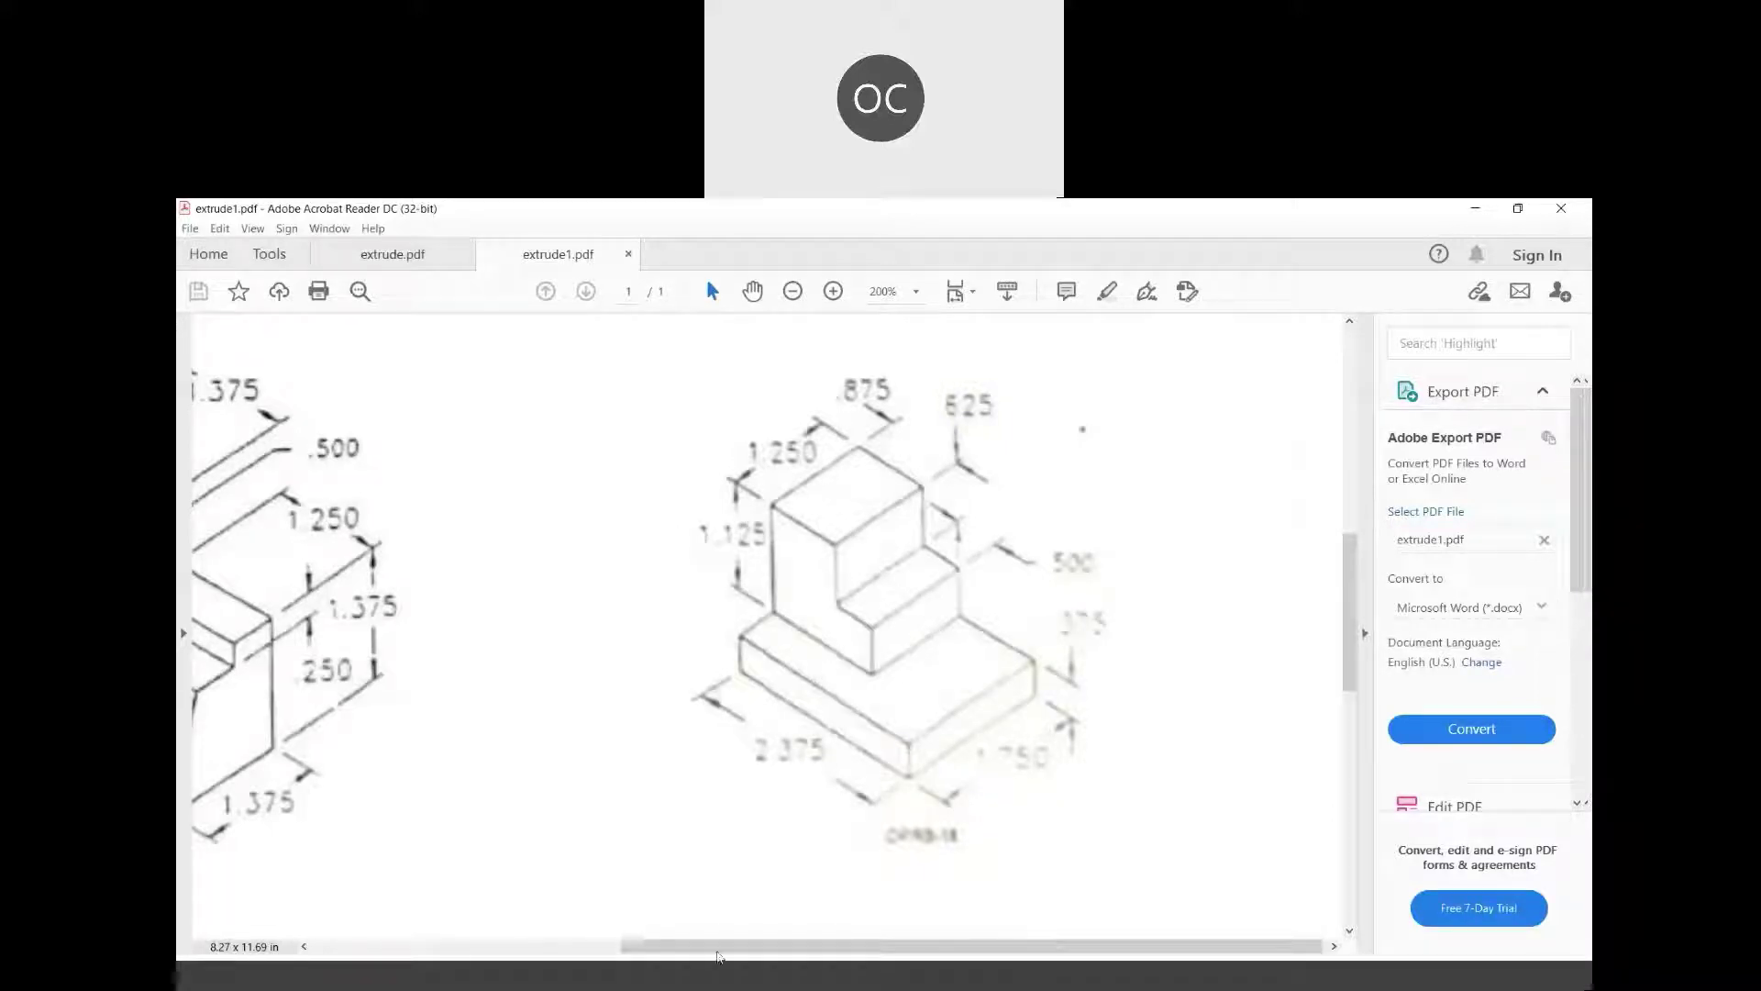
{"action": "left_click", "coordinate": [798, 977]}
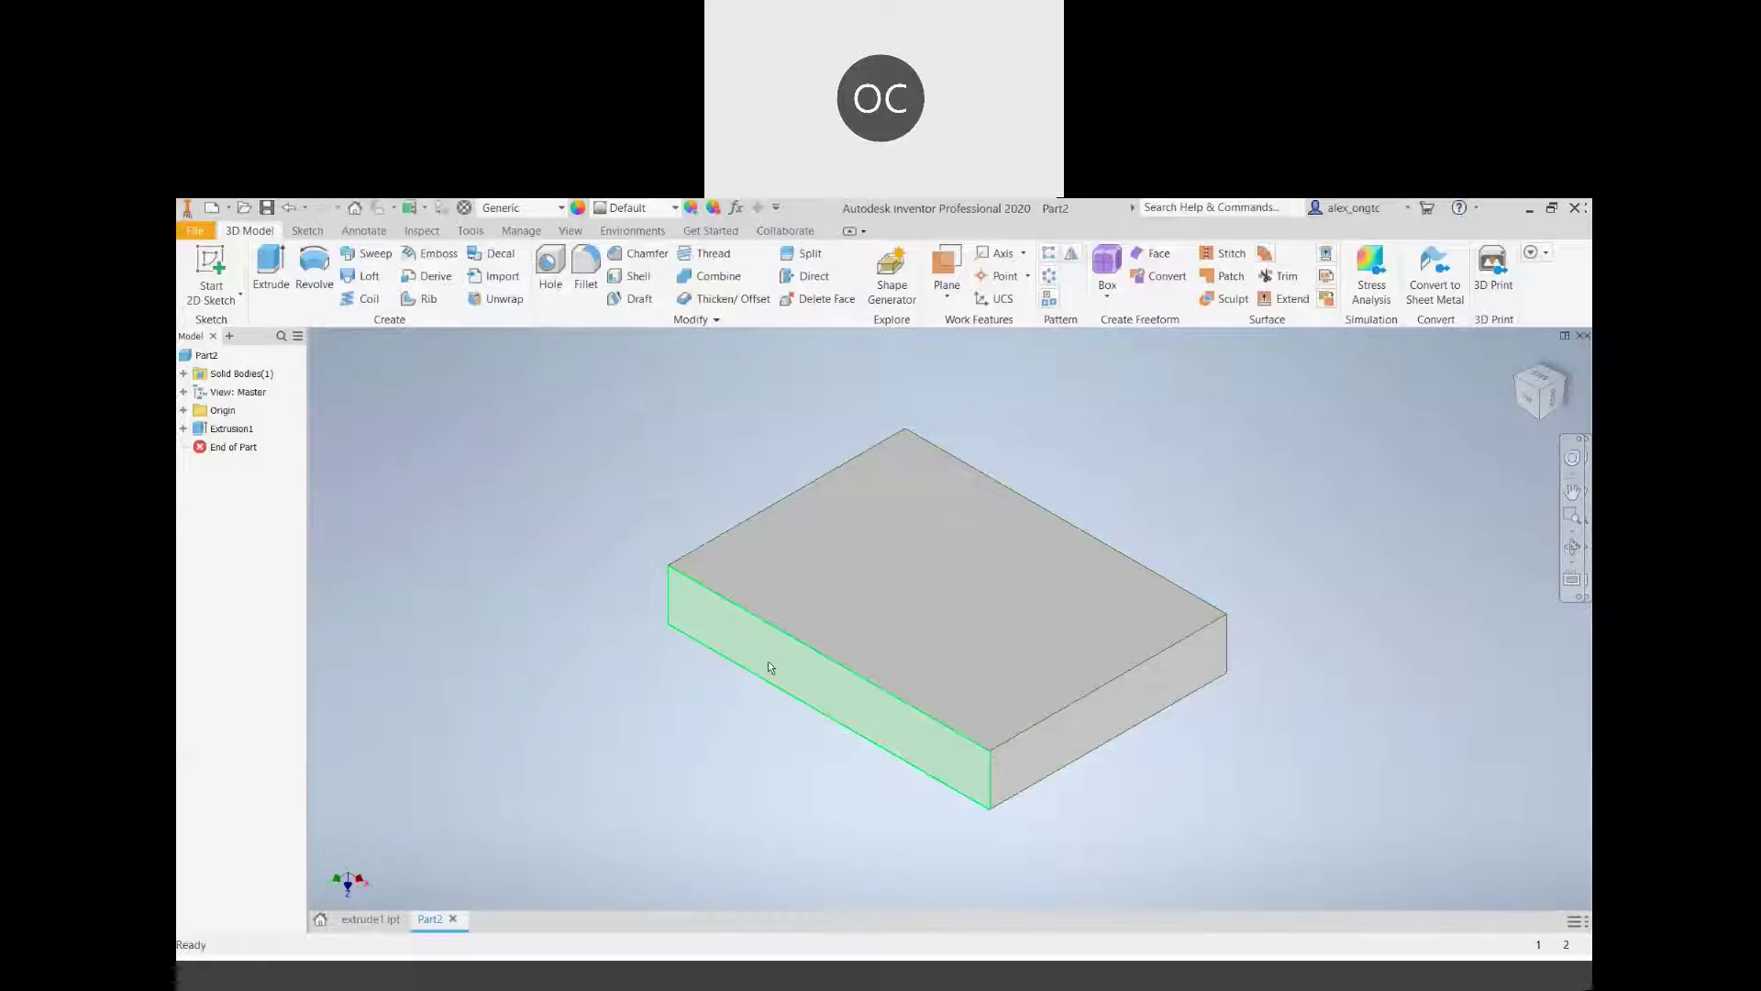
{"action": "mouse_move", "coordinate": [792, 690]}
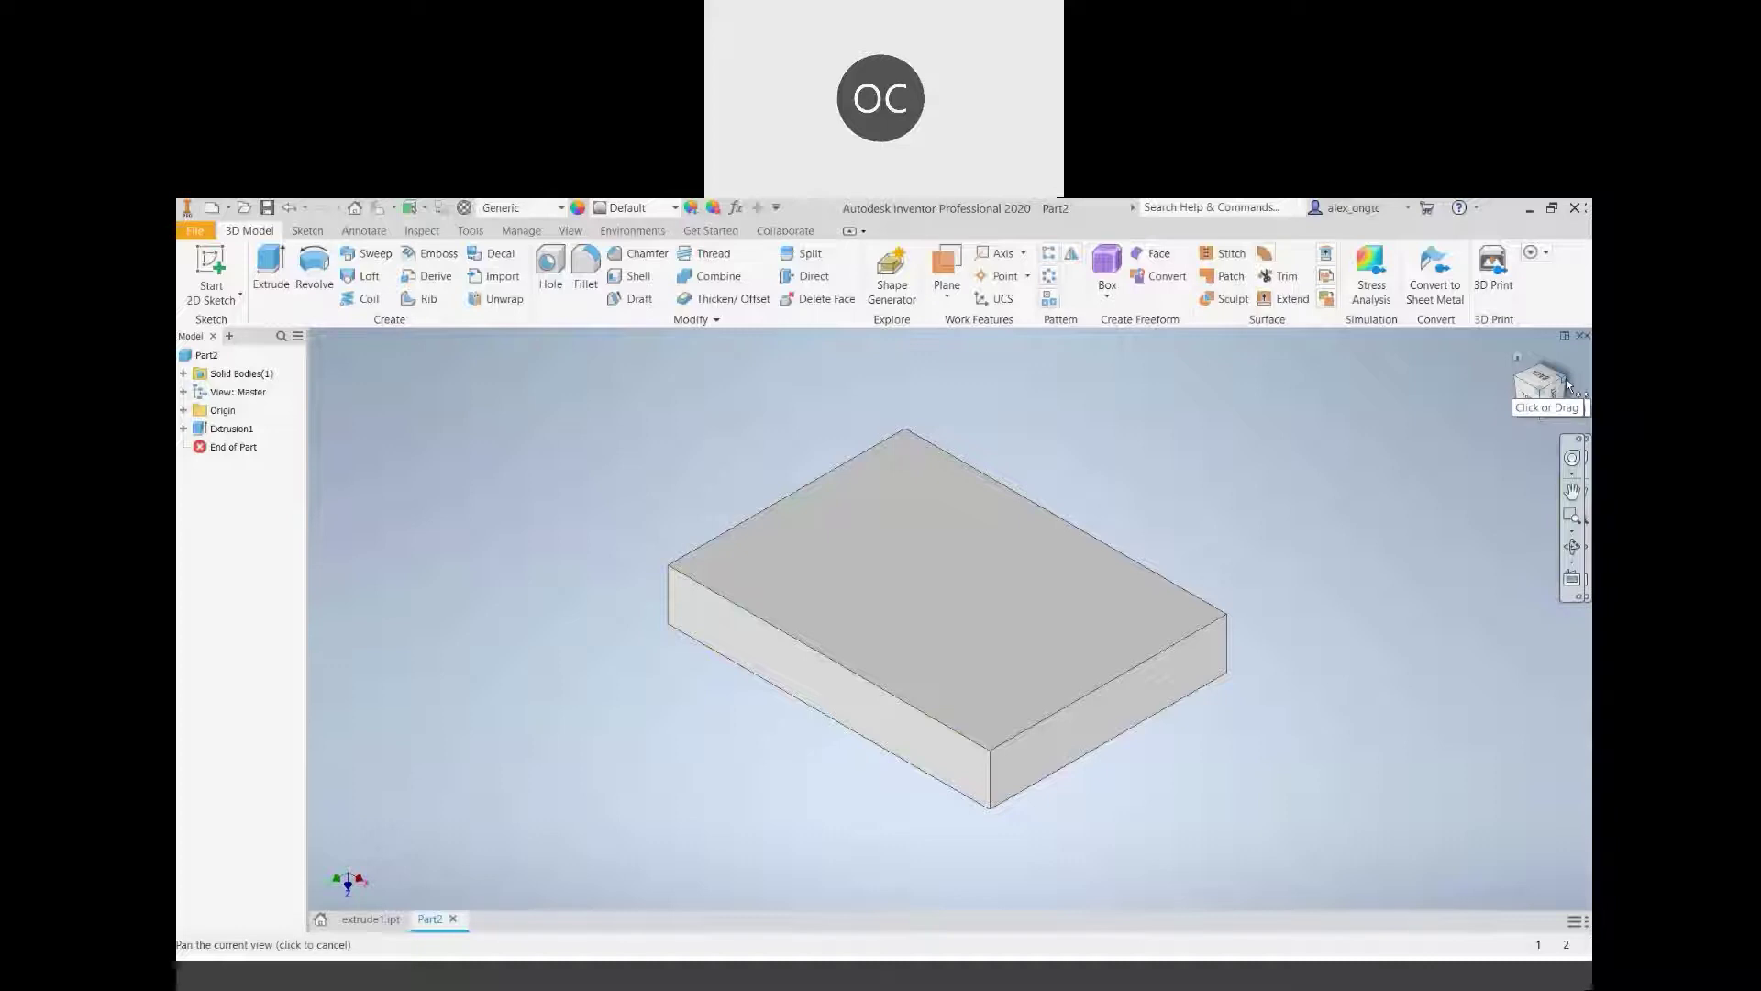
{"action": "left_click", "coordinate": [1572, 562]}
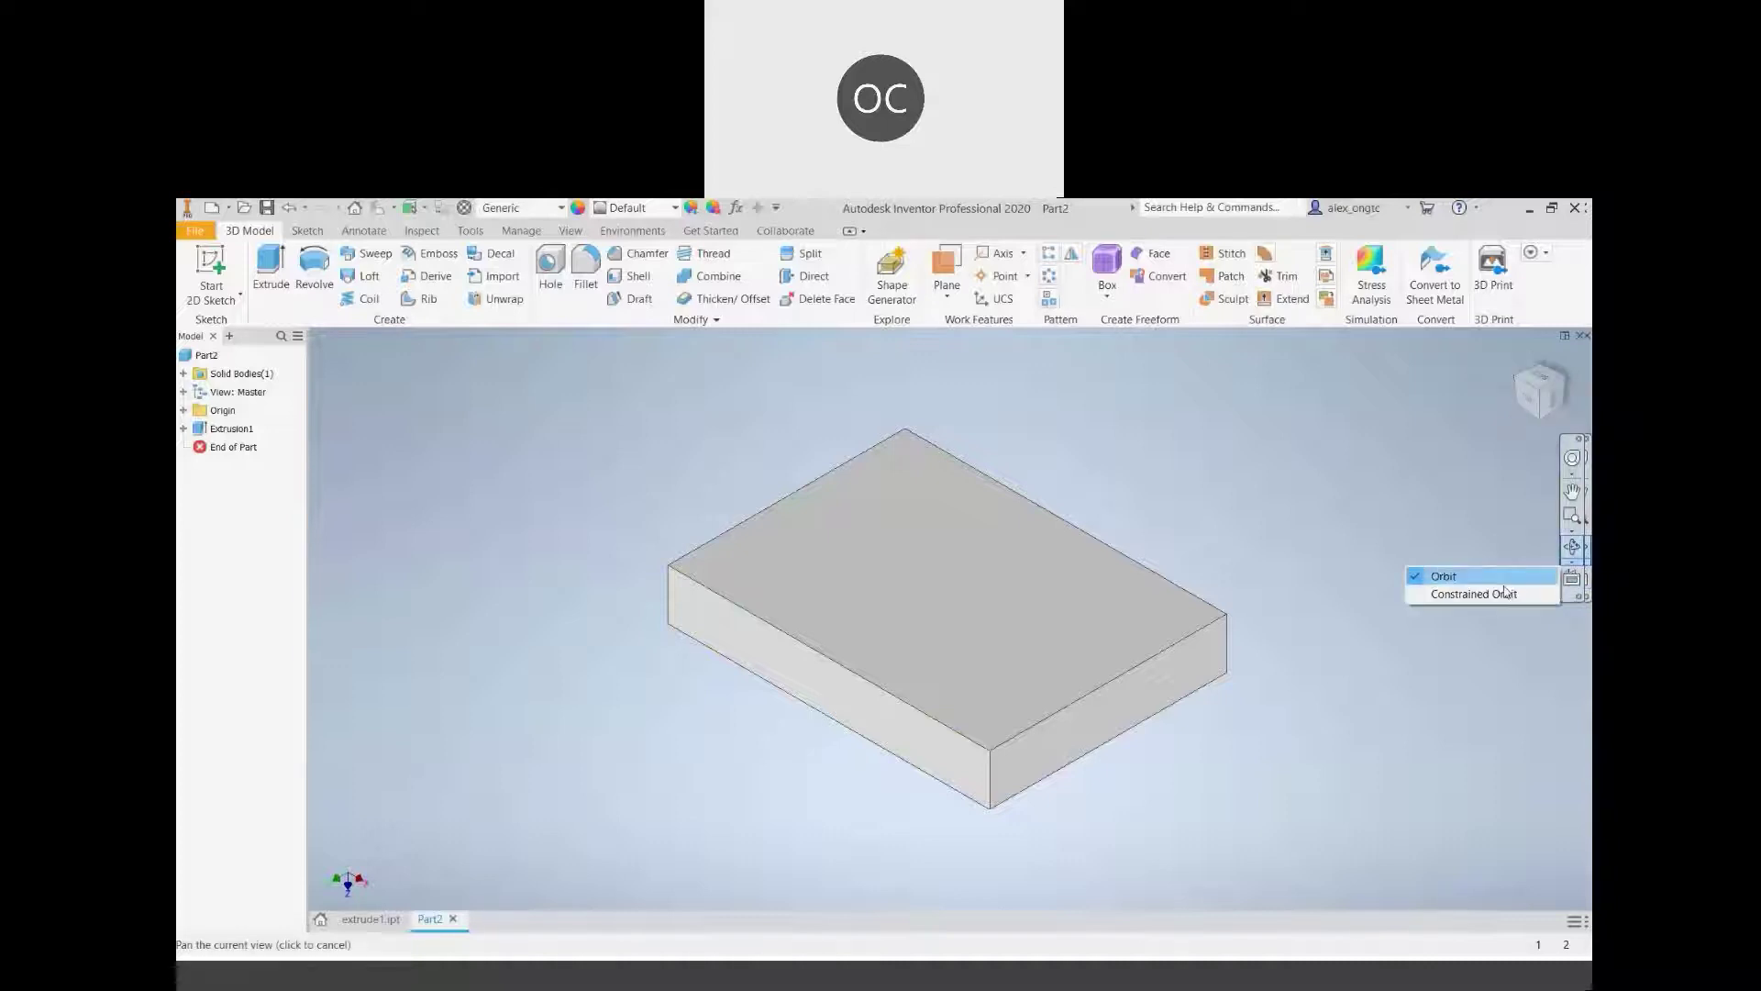
{"action": "left_click", "coordinate": [1515, 493]}
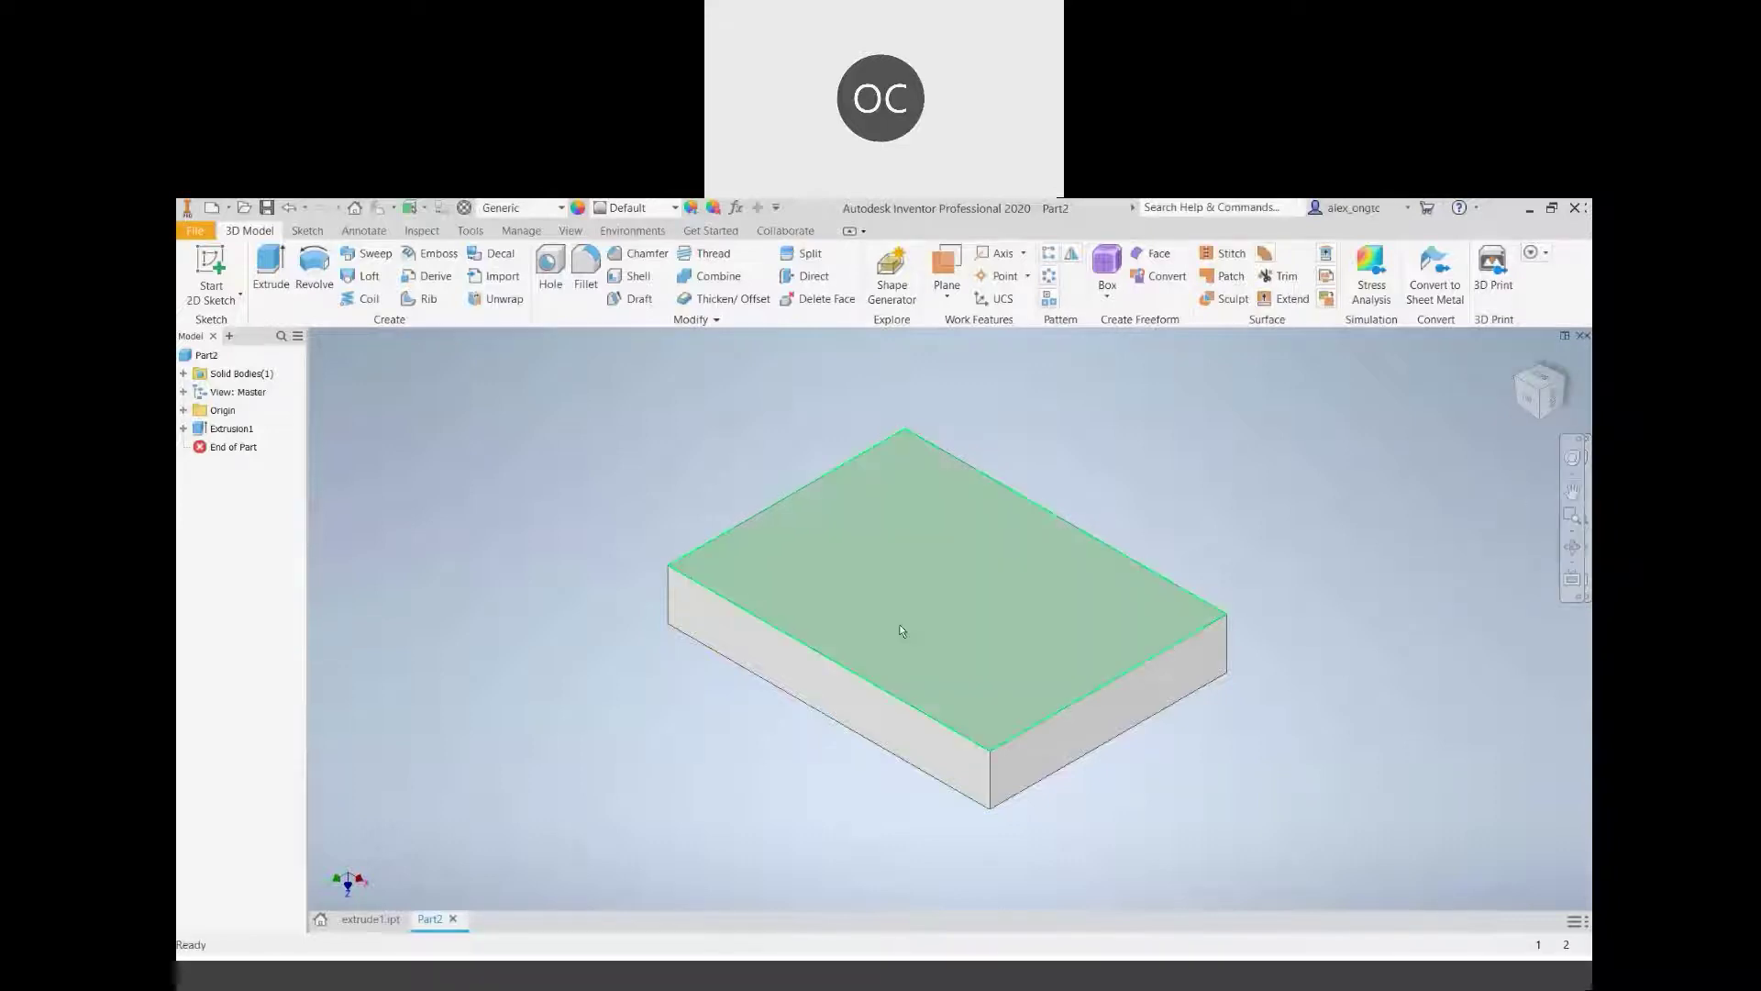
{"action": "key", "text": "F4"}
{"action": "left_click_drag", "start_coordinate": [862, 661], "coordinate": [1043, 712]}
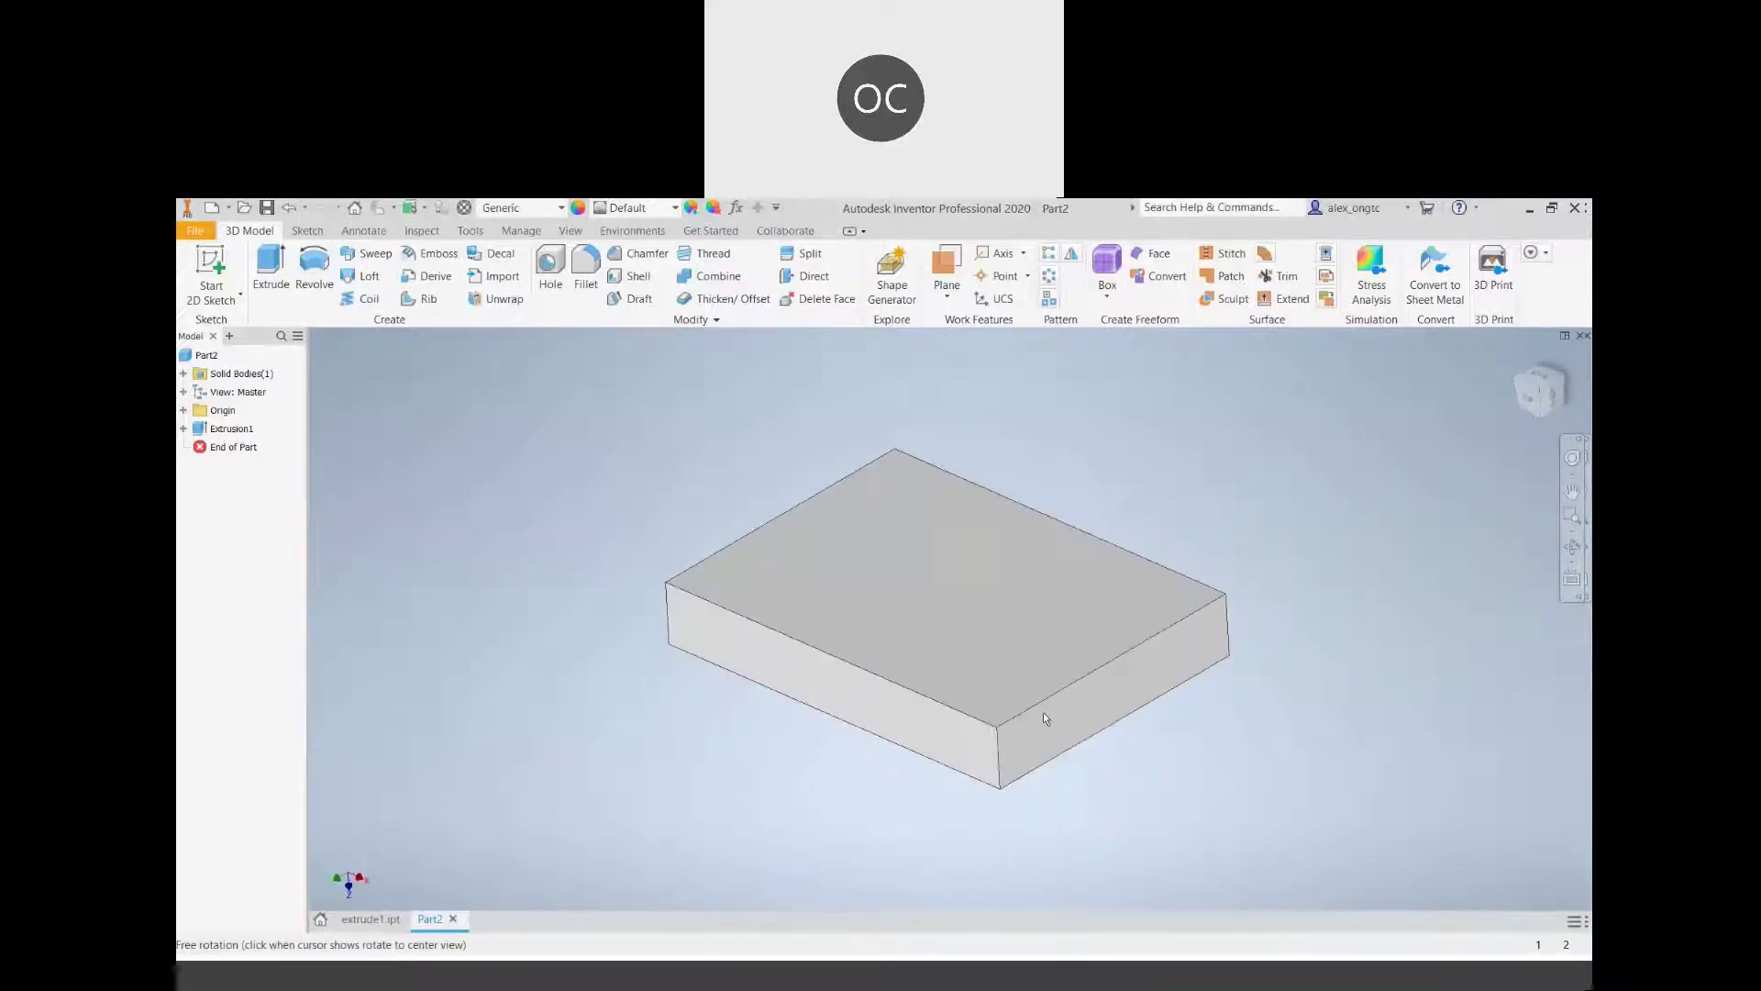
{"action": "left_click", "coordinate": [1545, 393]}
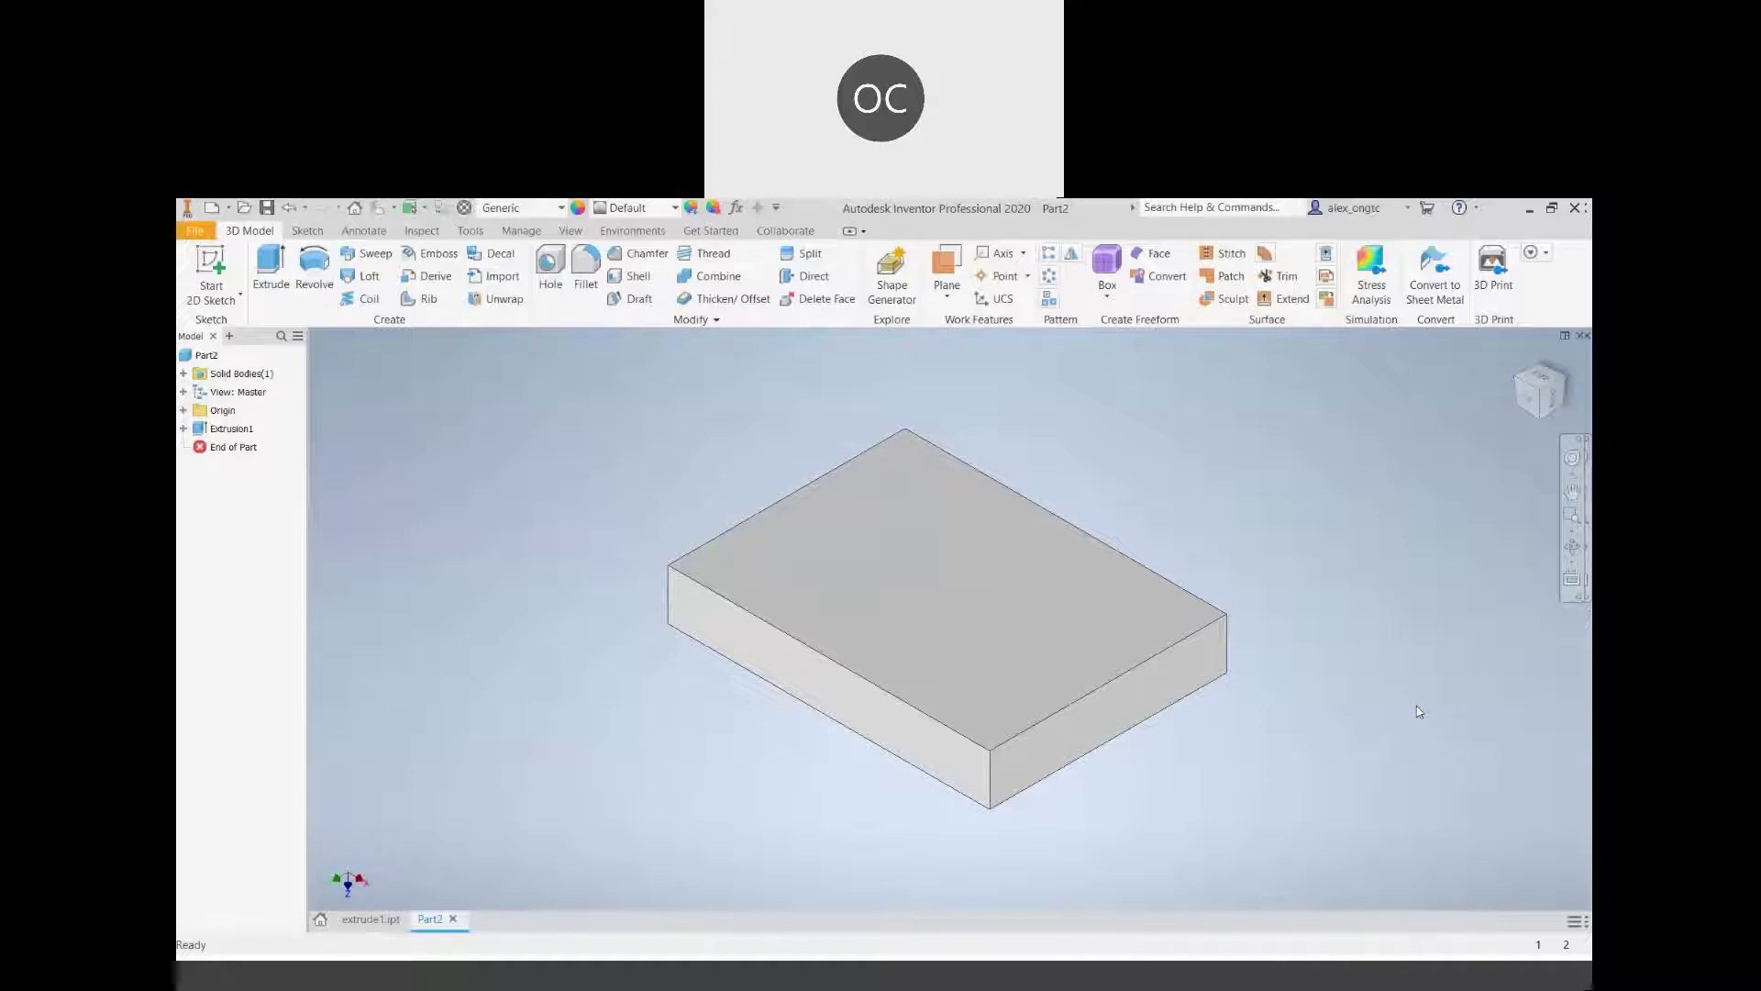
{"action": "left_click", "coordinate": [1573, 562]}
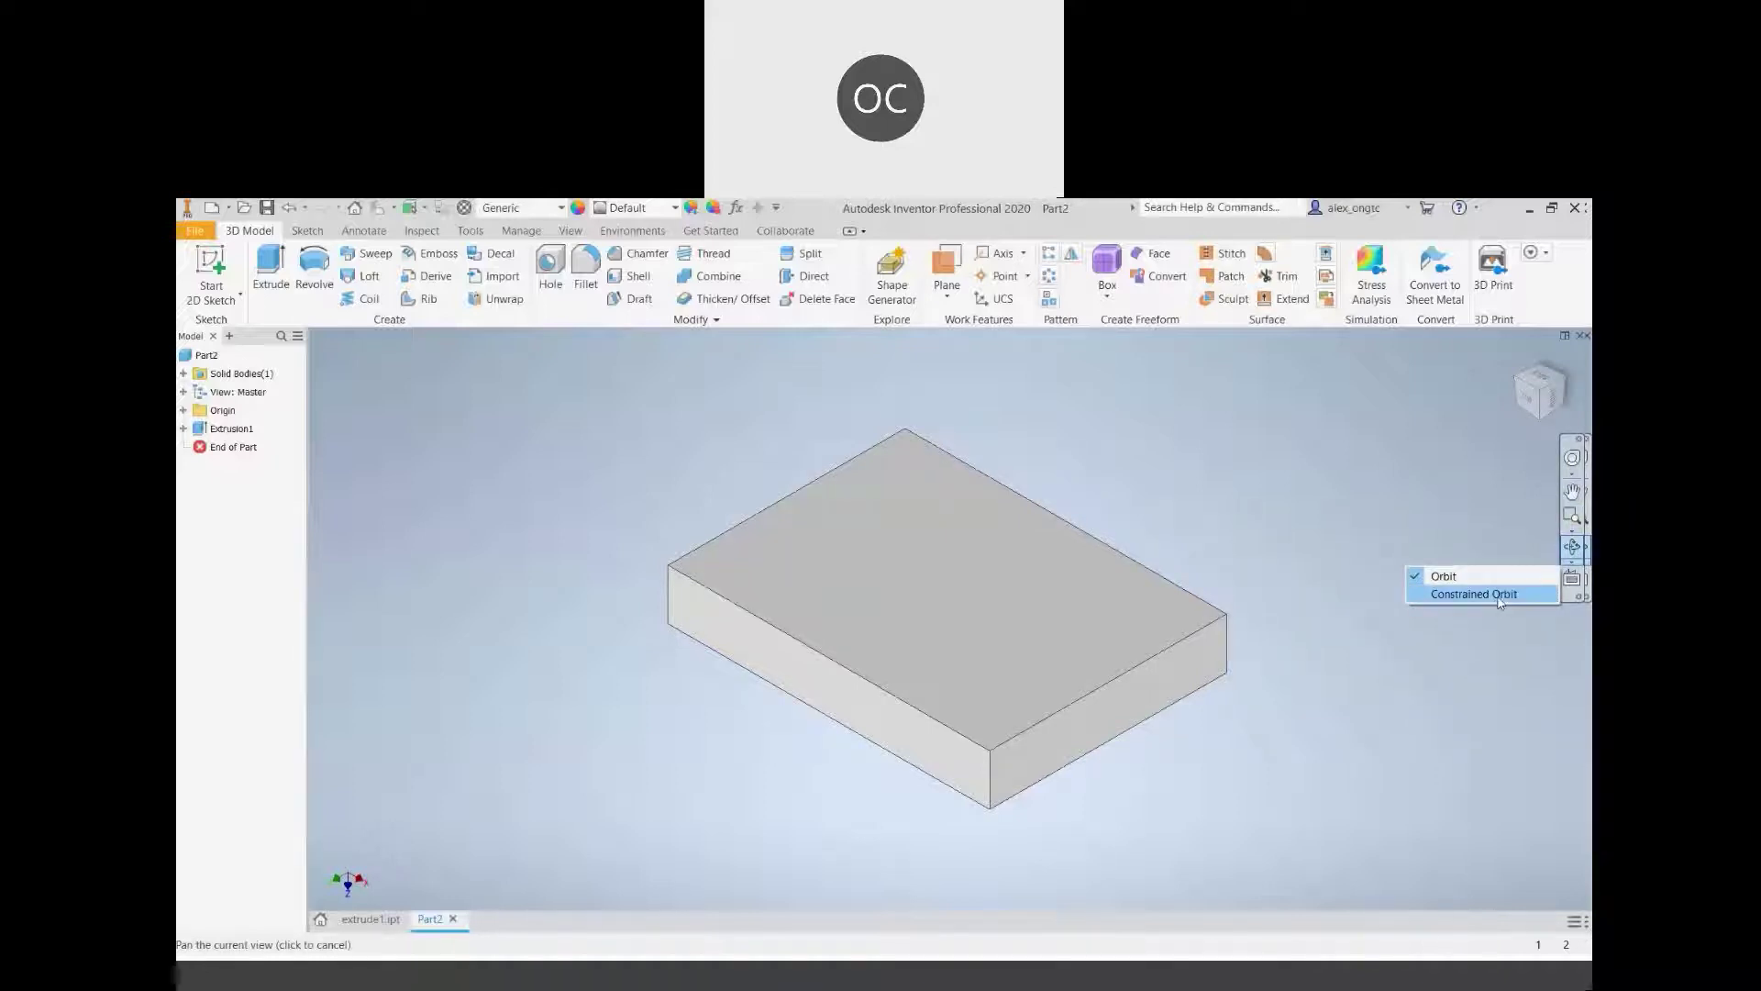
{"action": "left_click", "coordinate": [1351, 667]}
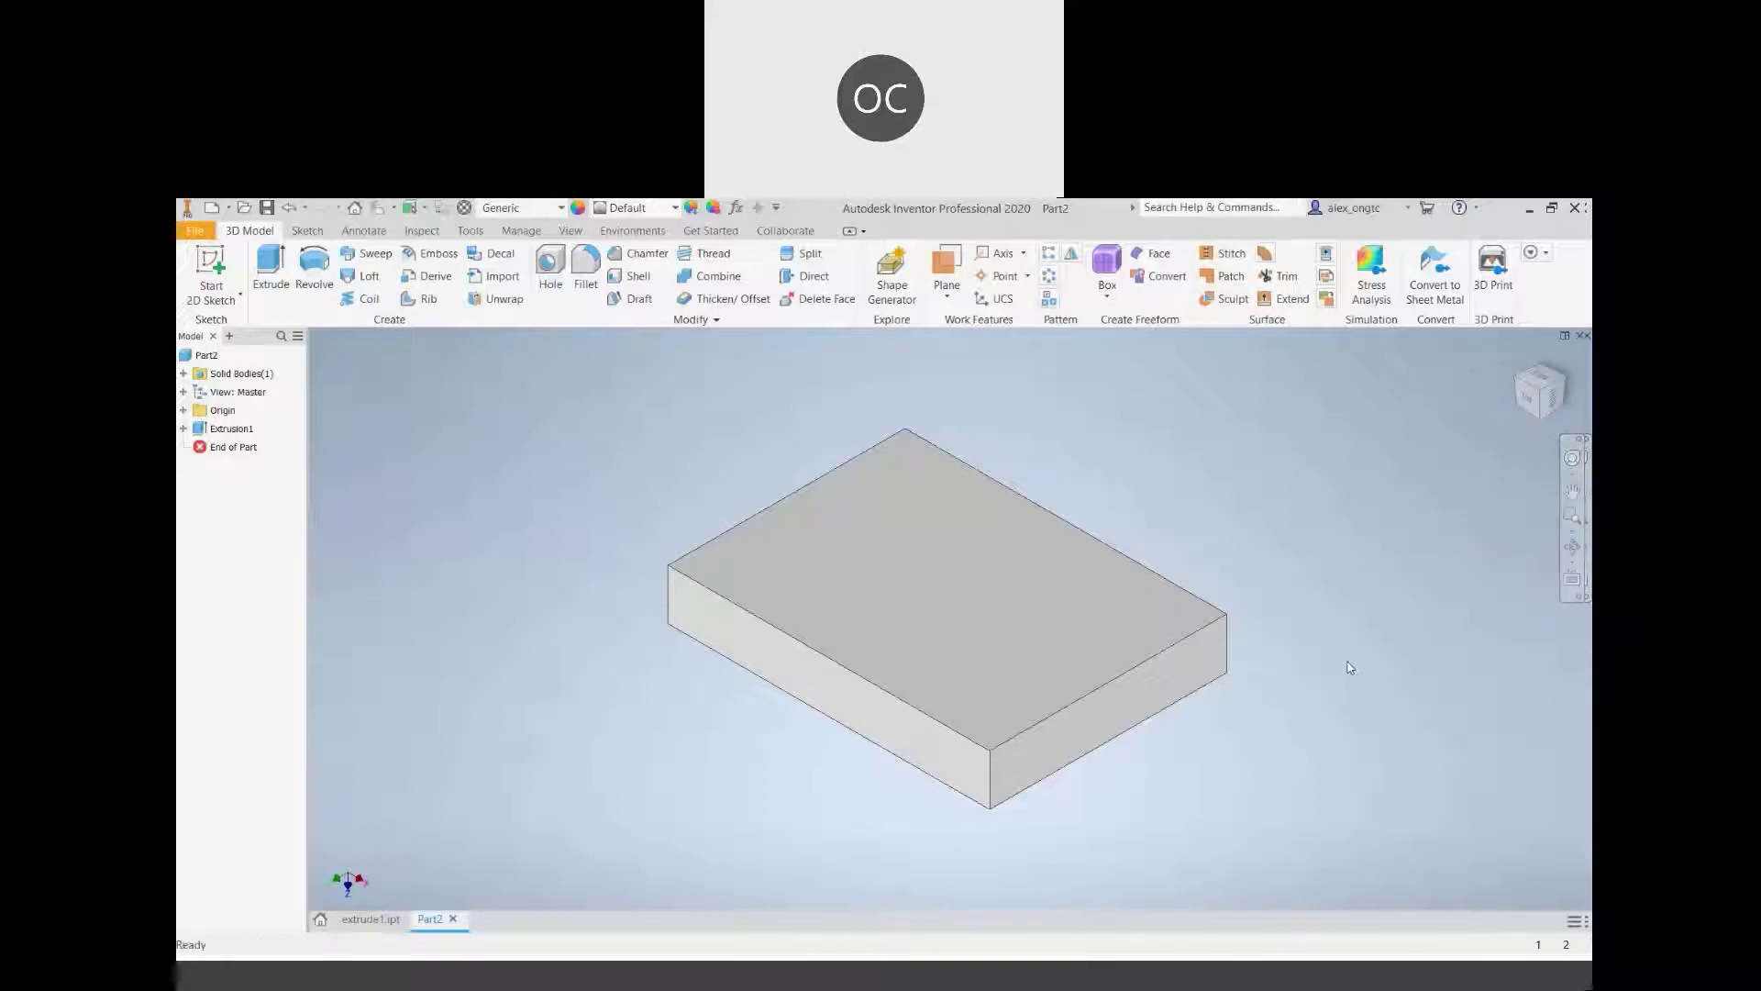
{"action": "key", "text": "F4"}
{"action": "key", "text": "F4"}
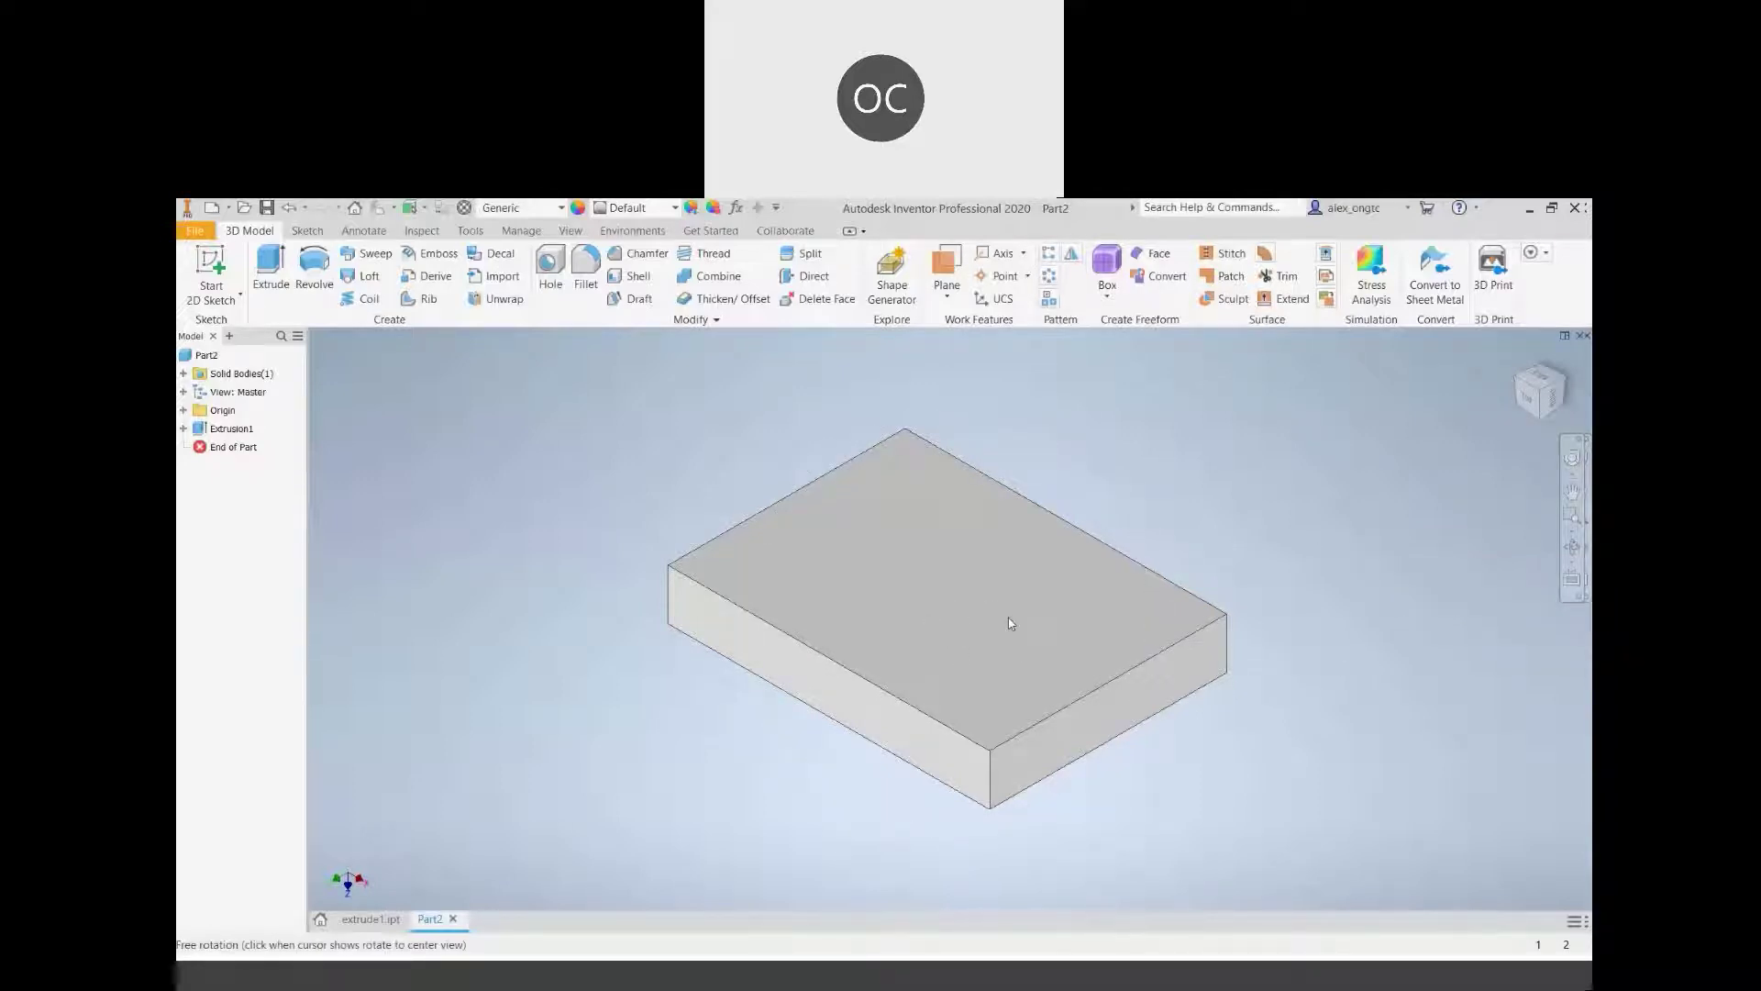
{"action": "key", "text": "F4"}
{"action": "left_click_drag", "start_coordinate": [988, 645], "coordinate": [849, 672]}
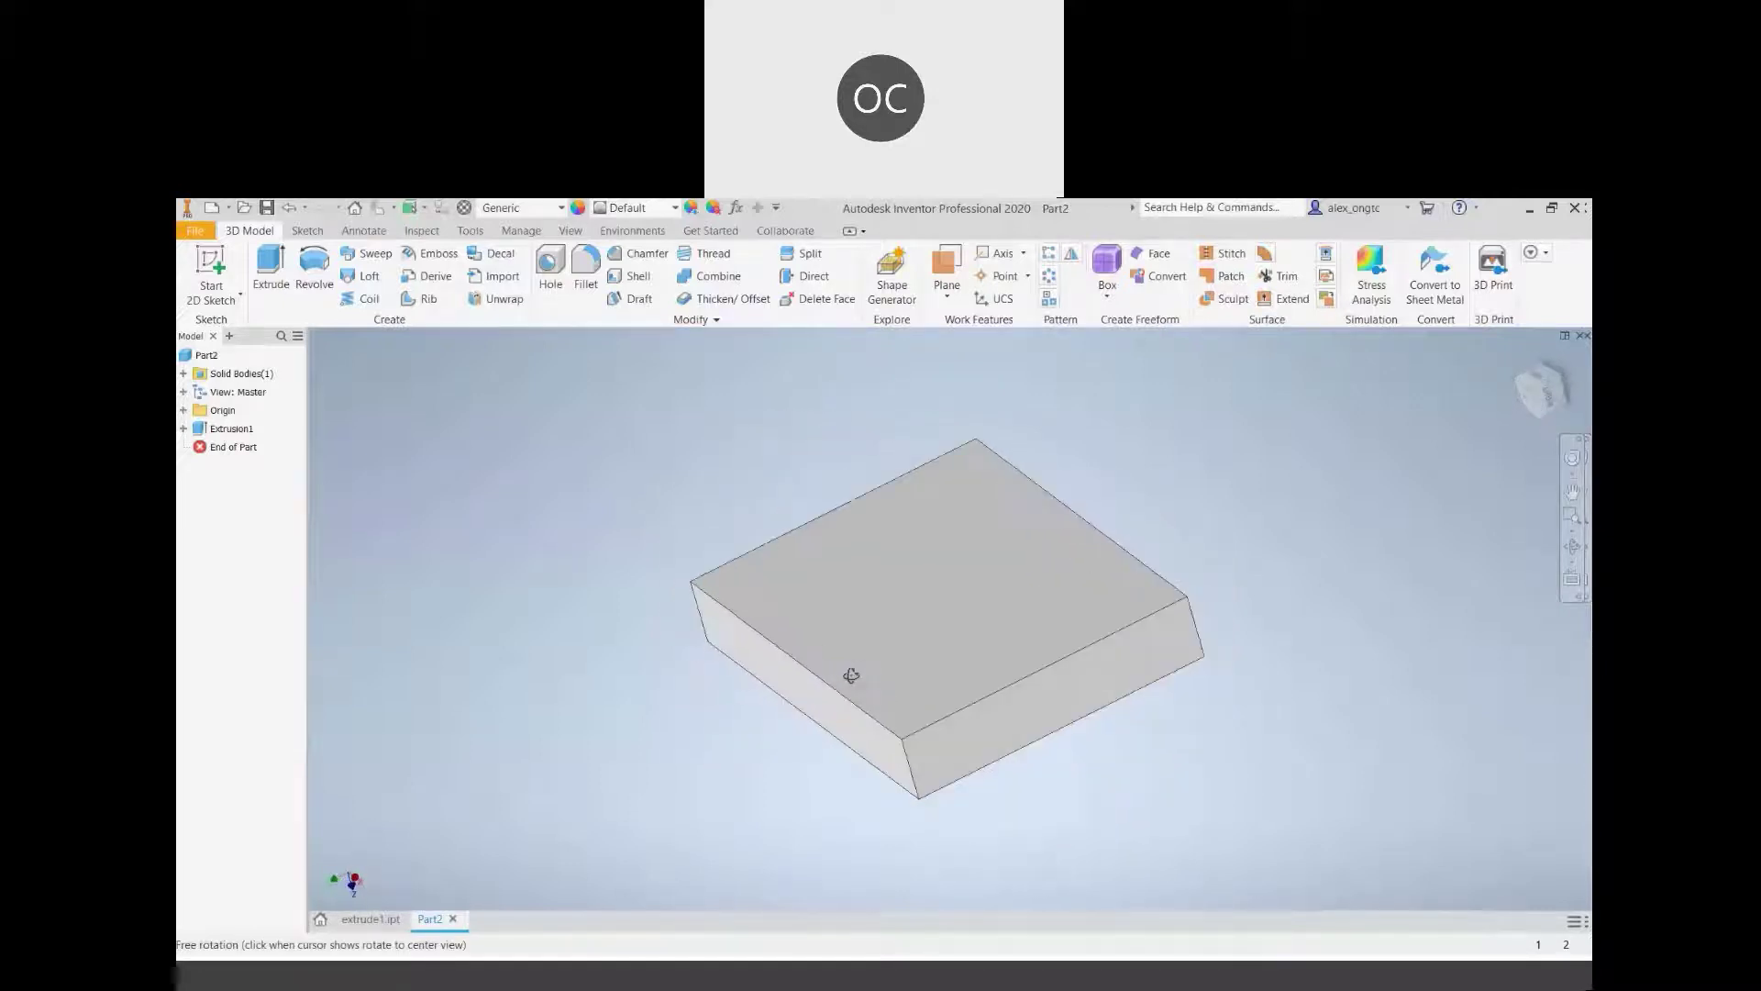
{"action": "key", "text": "Escape"}
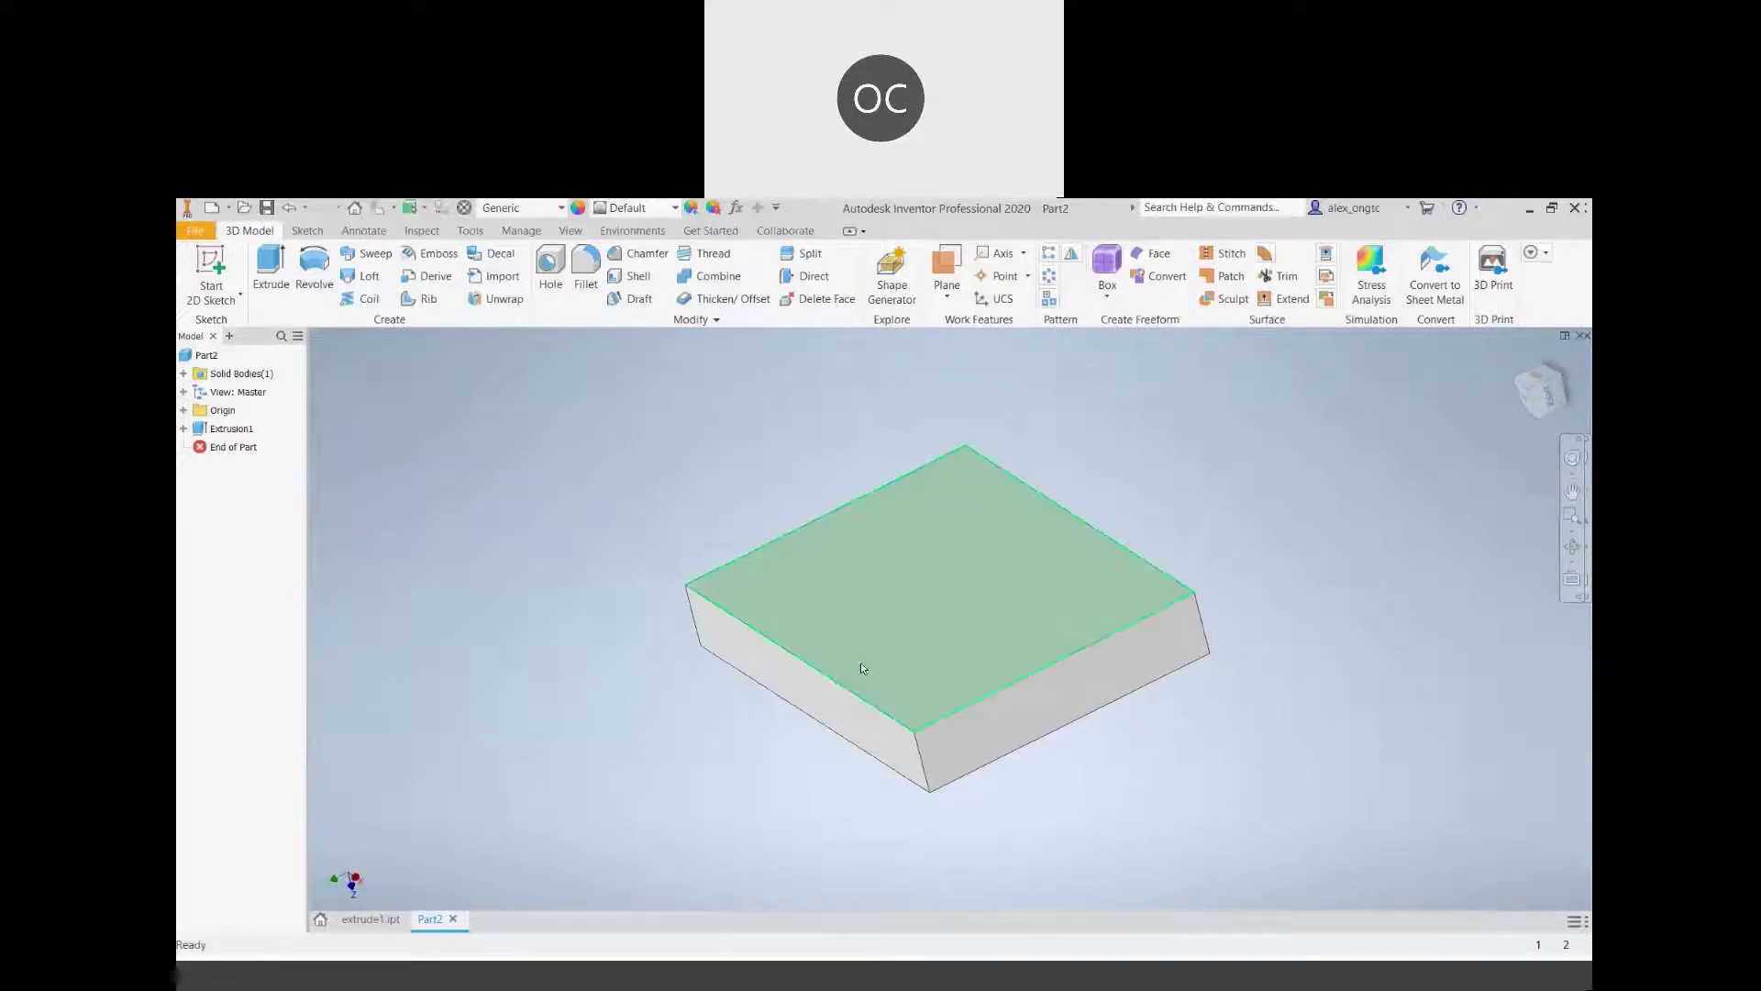
{"action": "left_click", "coordinate": [1531, 392]}
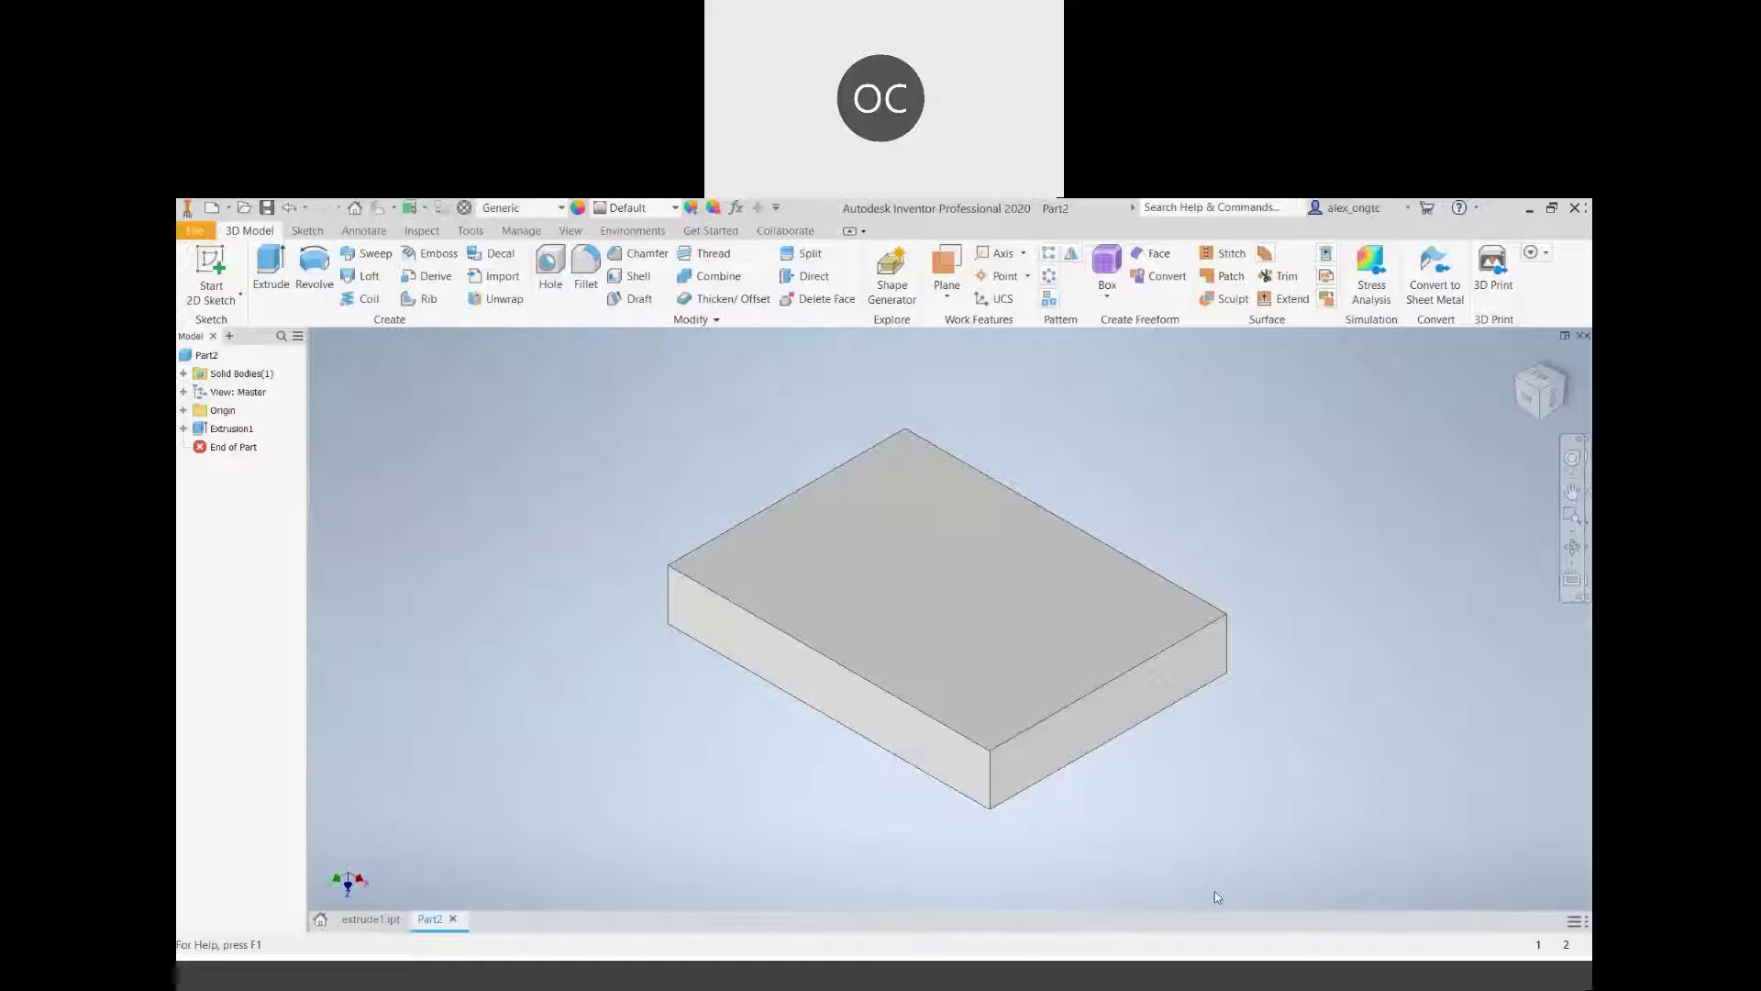
Recheck the base thickness on the extrude1.pdf drawing in Acrobat Reader and return to Inventor
{"action": "left_click", "coordinate": [785, 980]}
{"action": "left_click", "coordinate": [786, 979]}
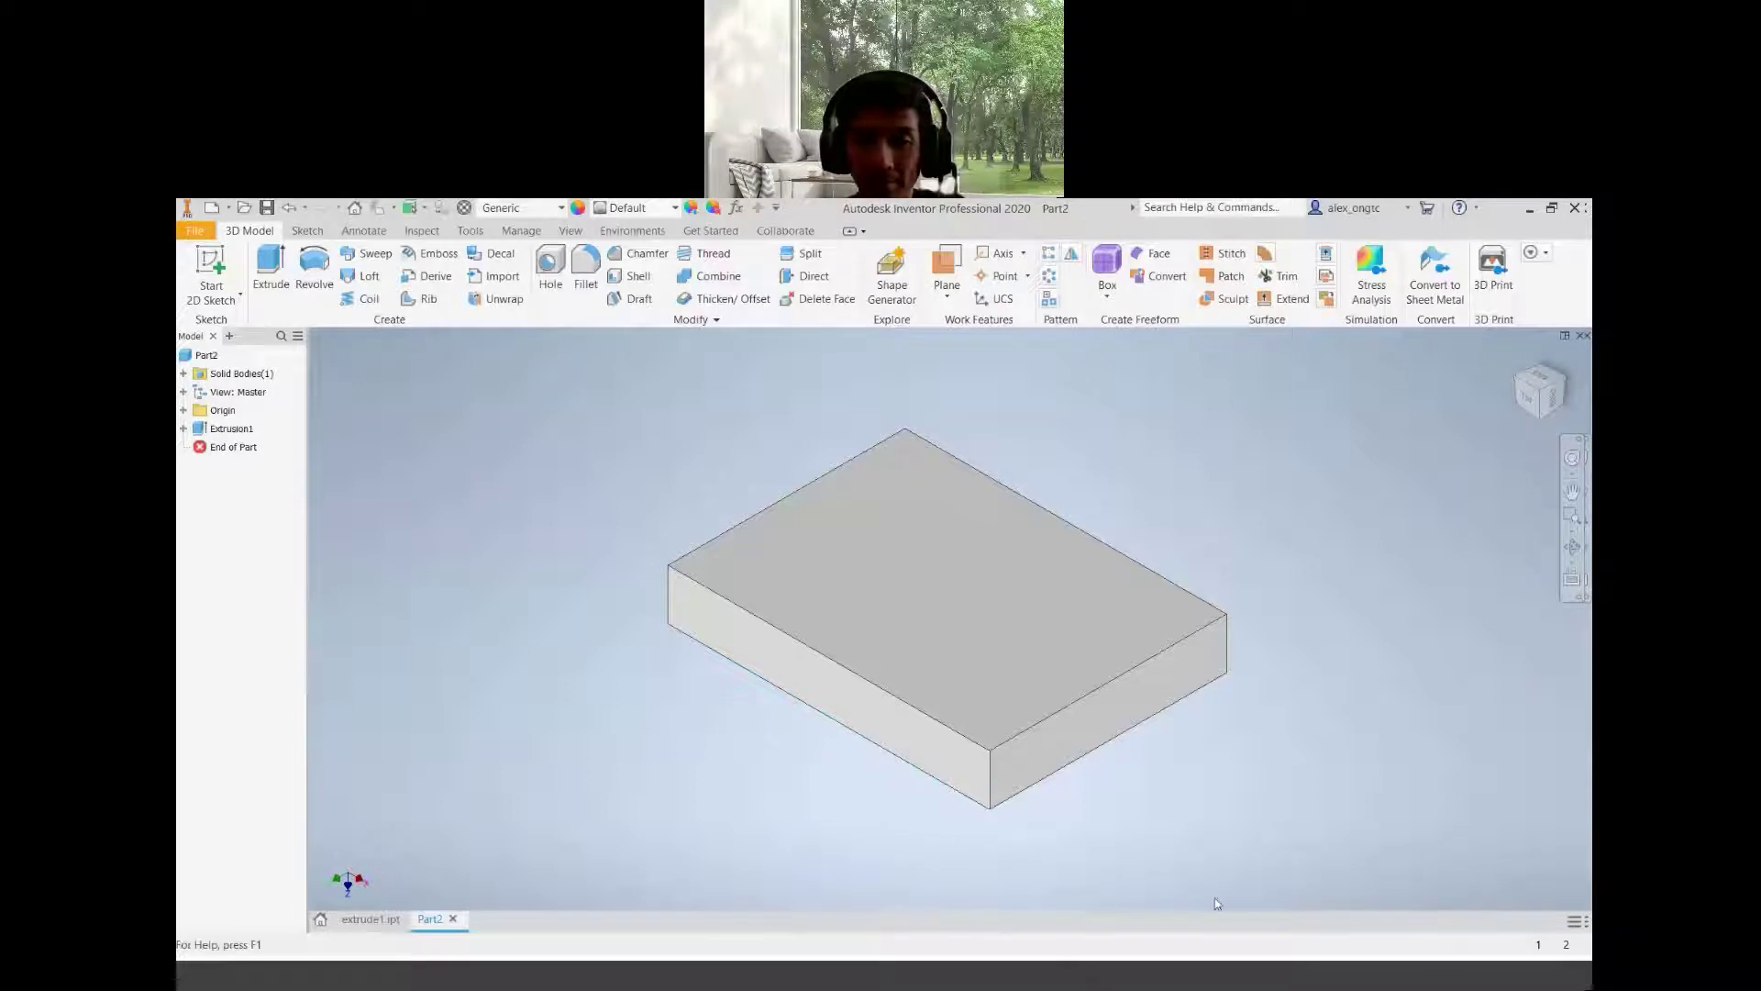
{"action": "key", "text": "alt+Tab"}
{"action": "mouse_move", "coordinate": [1048, 606]}
{"action": "left_mouse_down"}
{"action": "mouse_move", "coordinate": [1132, 636]}
{"action": "mouse_move", "coordinate": [1142, 662]}
{"action": "mouse_move", "coordinate": [1132, 646]}
{"action": "left_mouse_up"}
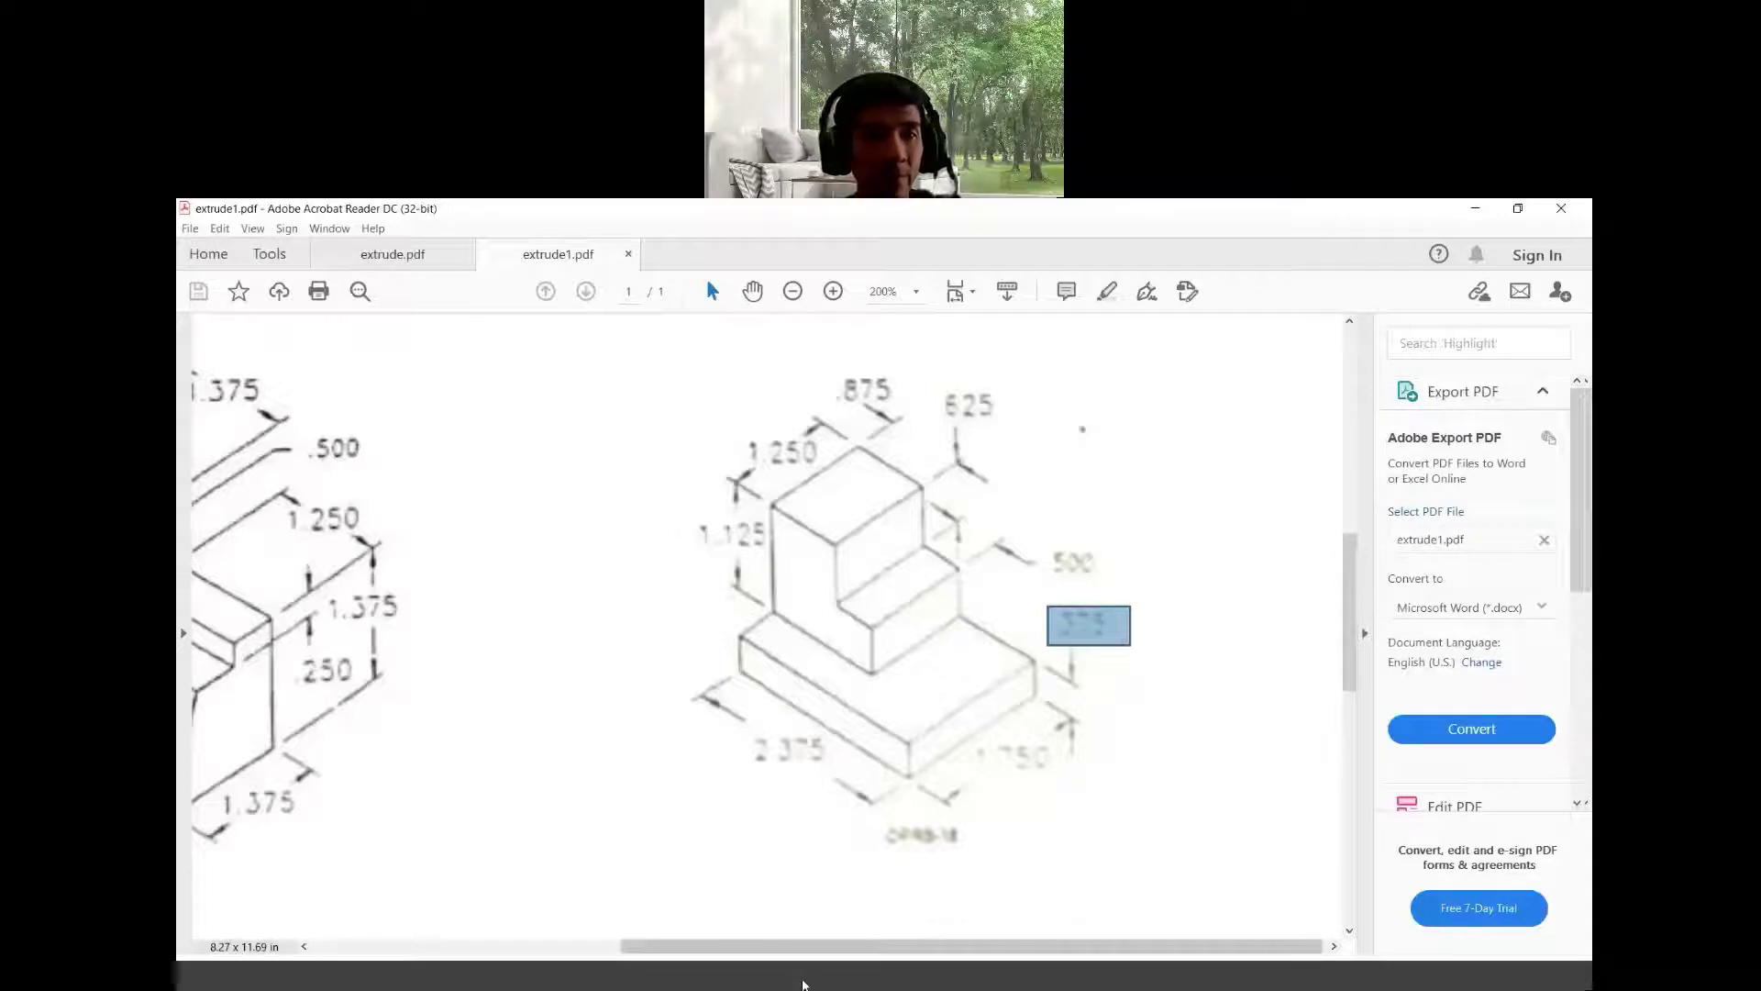
{"action": "left_click", "coordinate": [803, 982]}
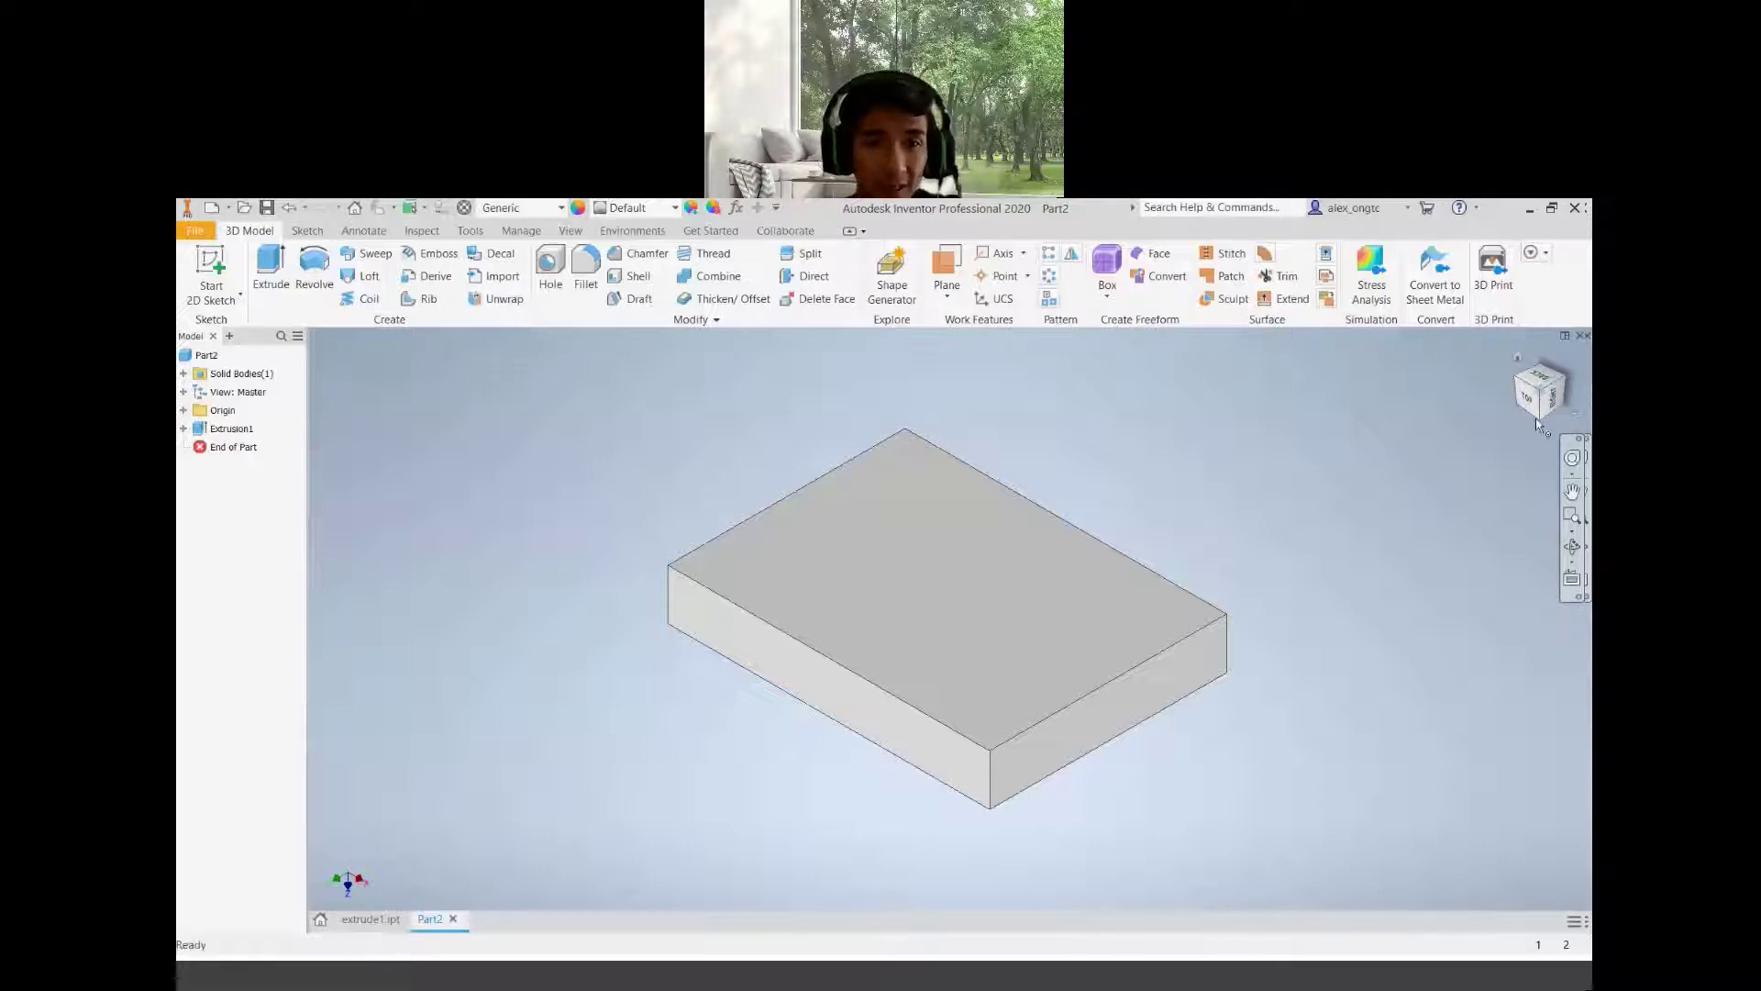
{"action": "left_click", "coordinate": [1569, 385]}
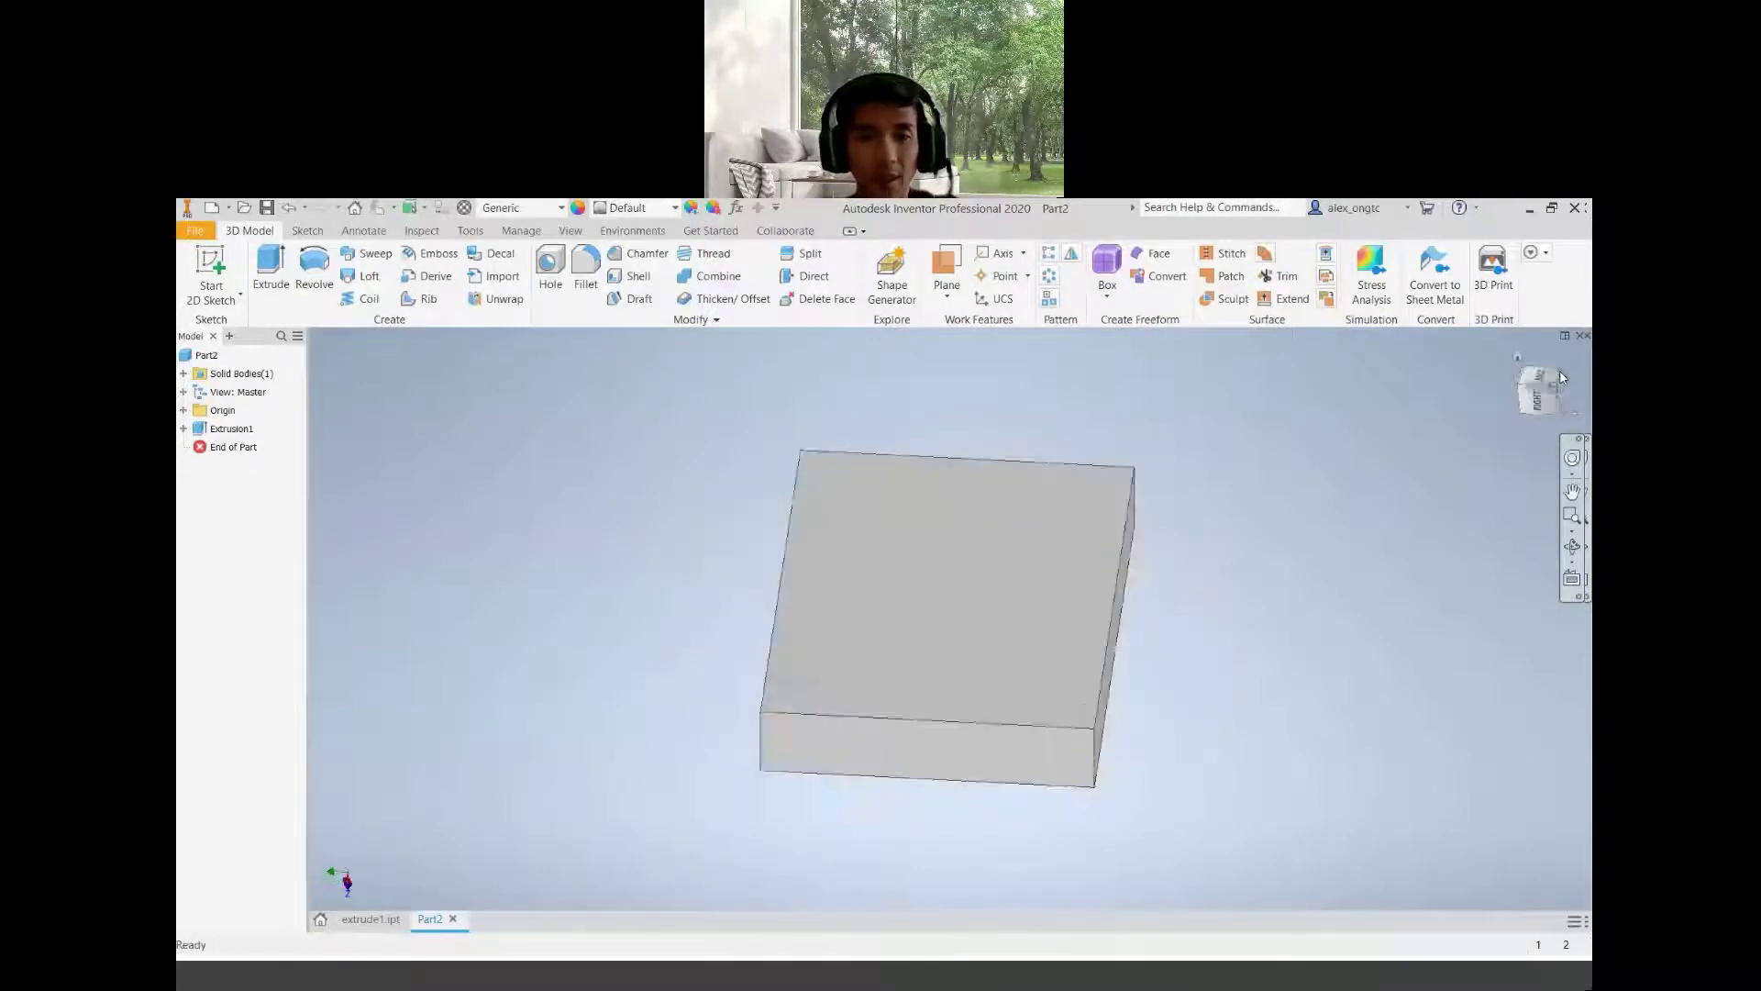
{"action": "left_click", "coordinate": [1563, 377]}
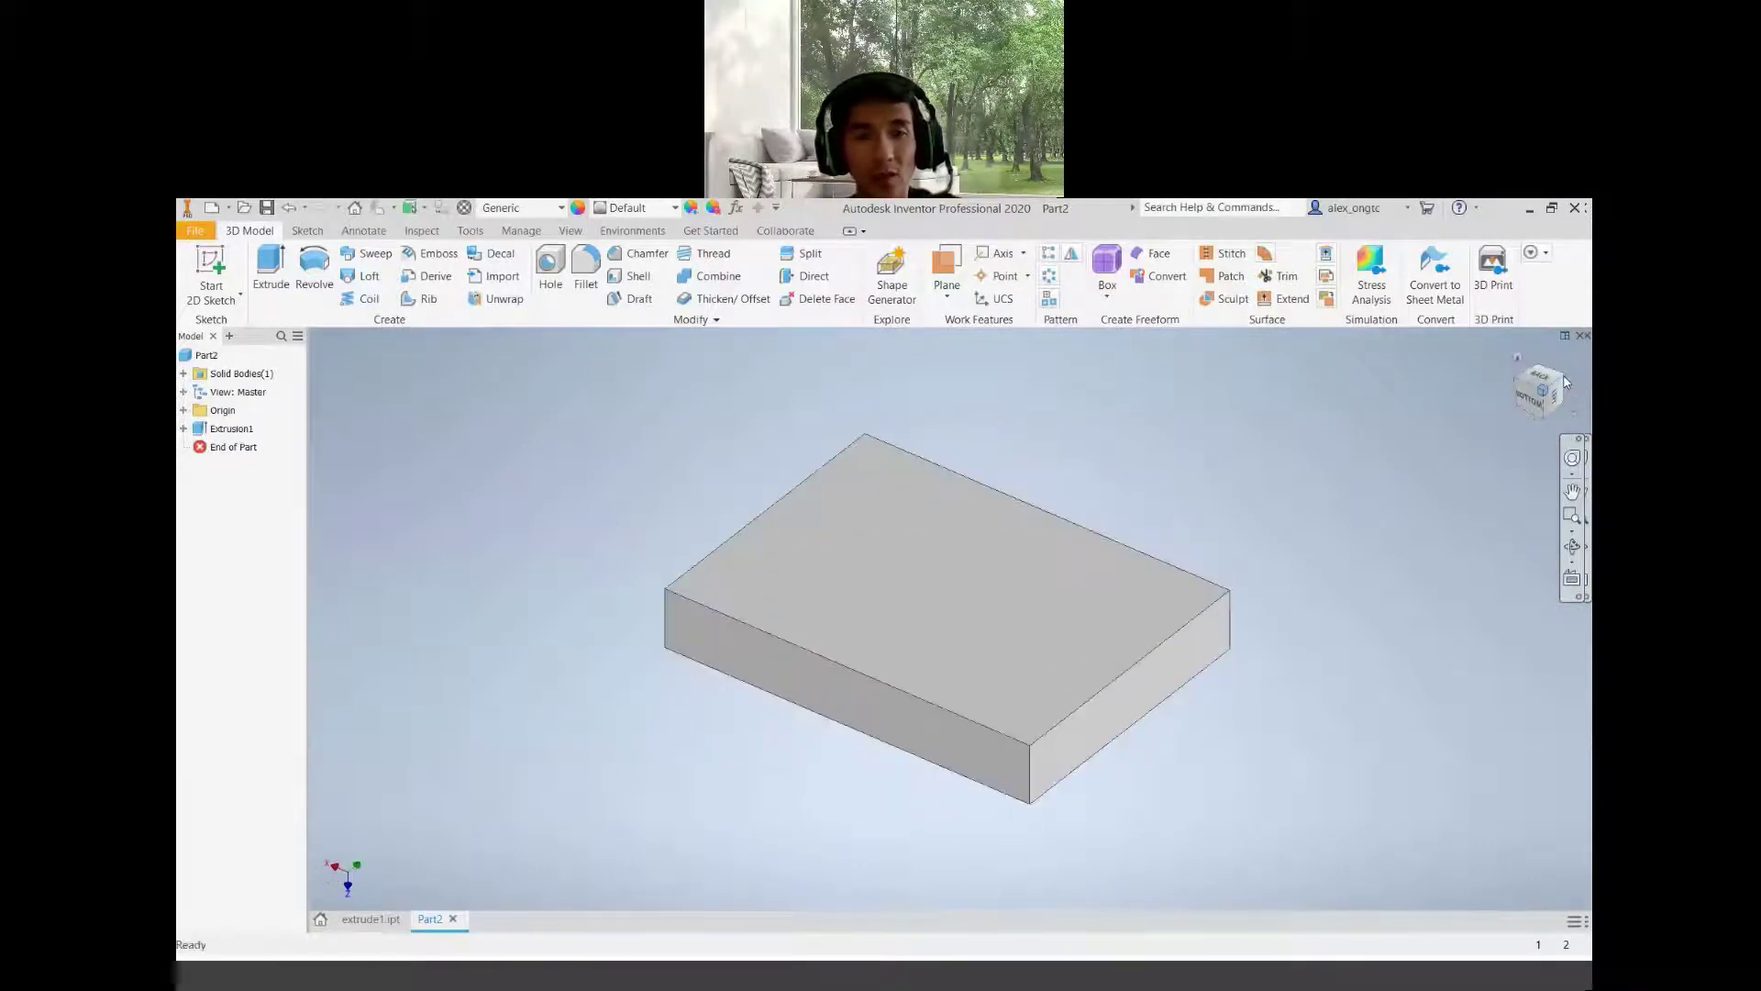
{"action": "left_click", "coordinate": [1561, 376]}
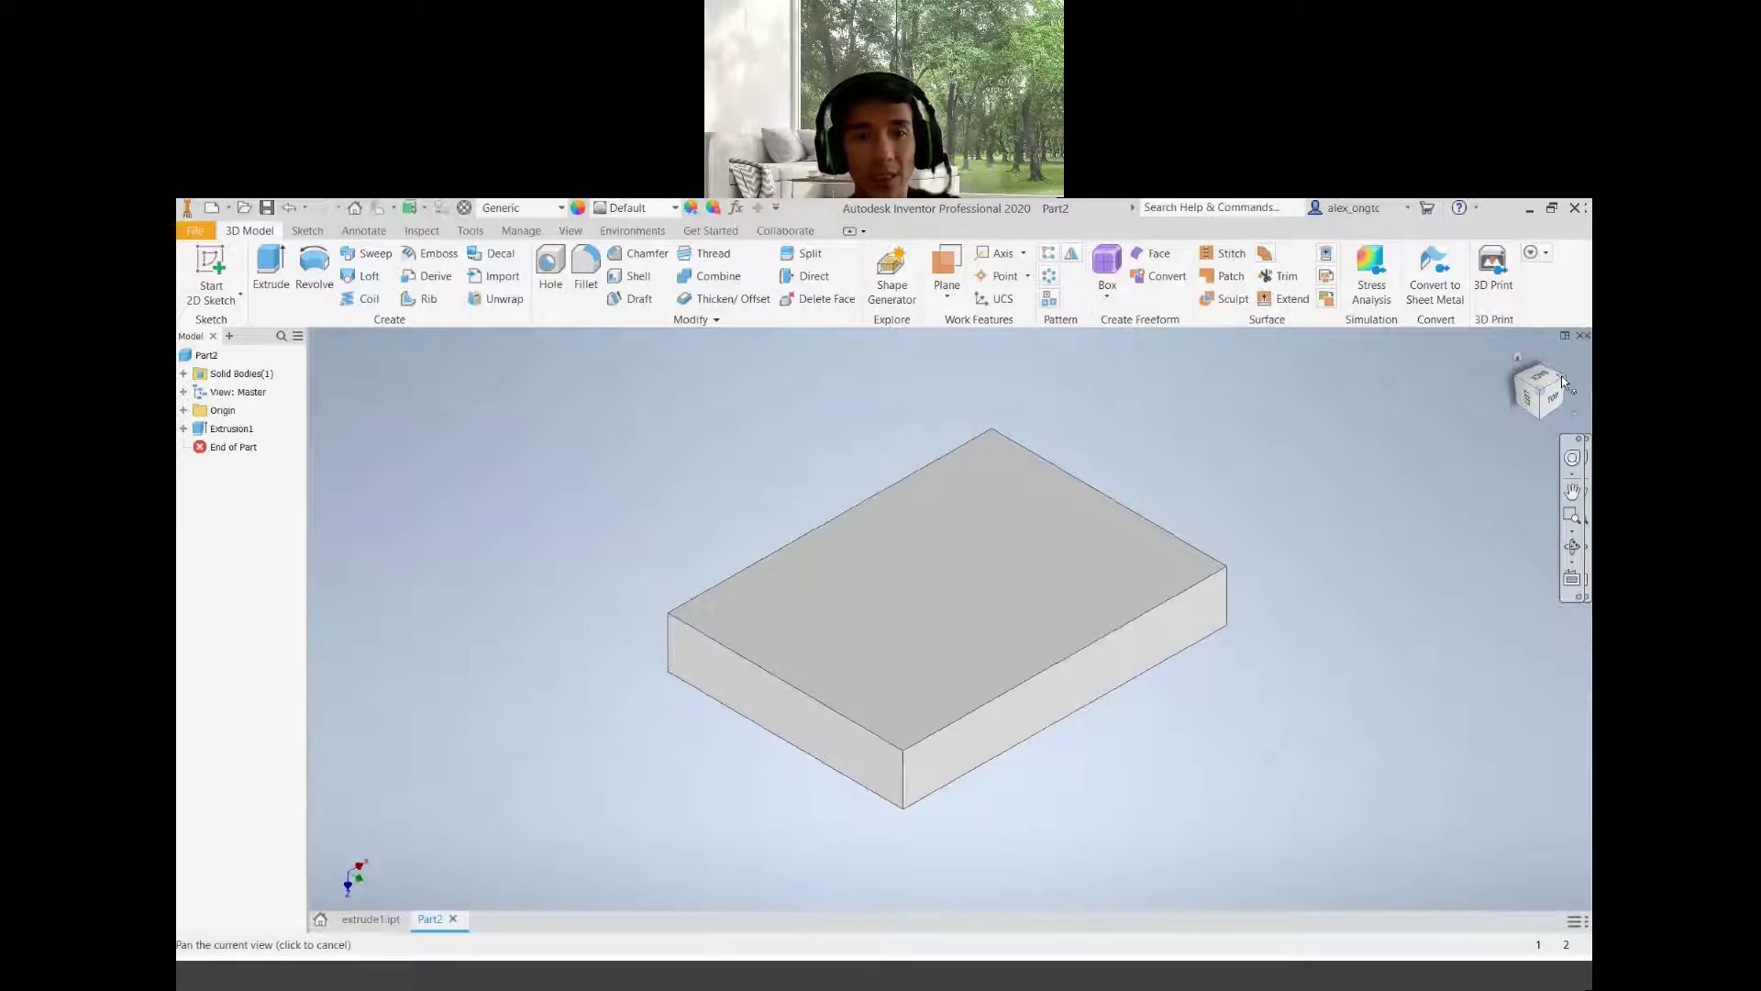
{"action": "left_click", "coordinate": [1561, 376]}
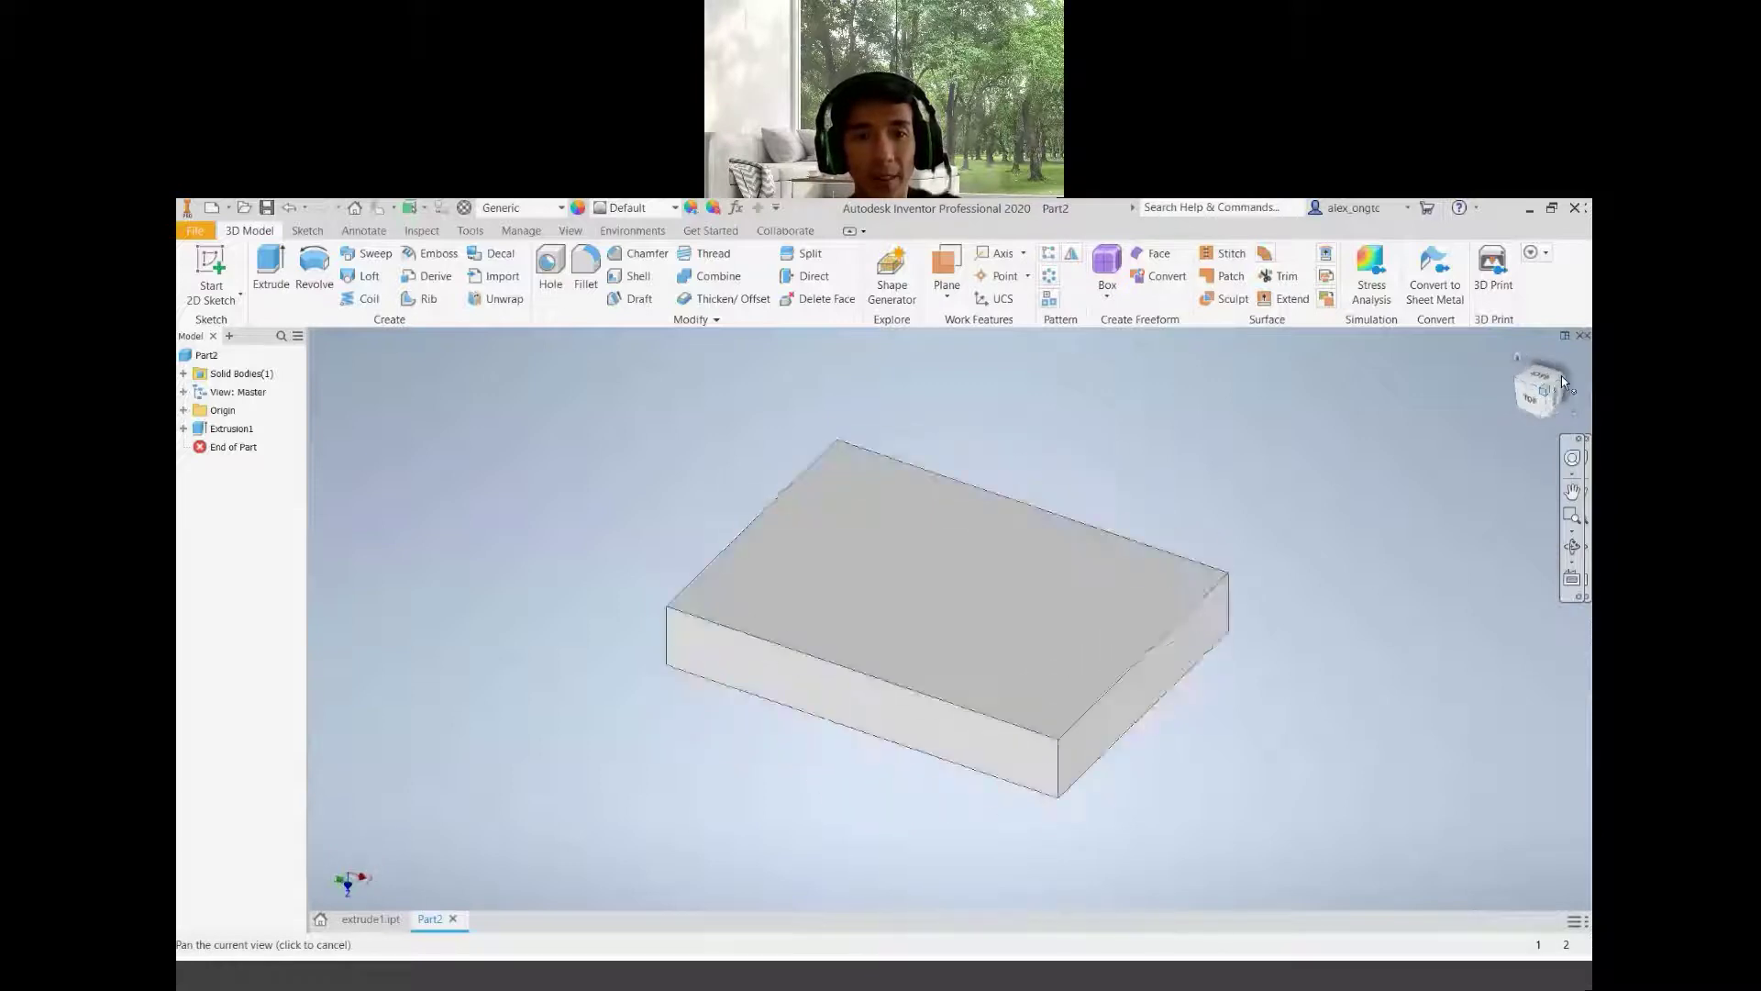
{"action": "left_click", "coordinate": [1574, 564]}
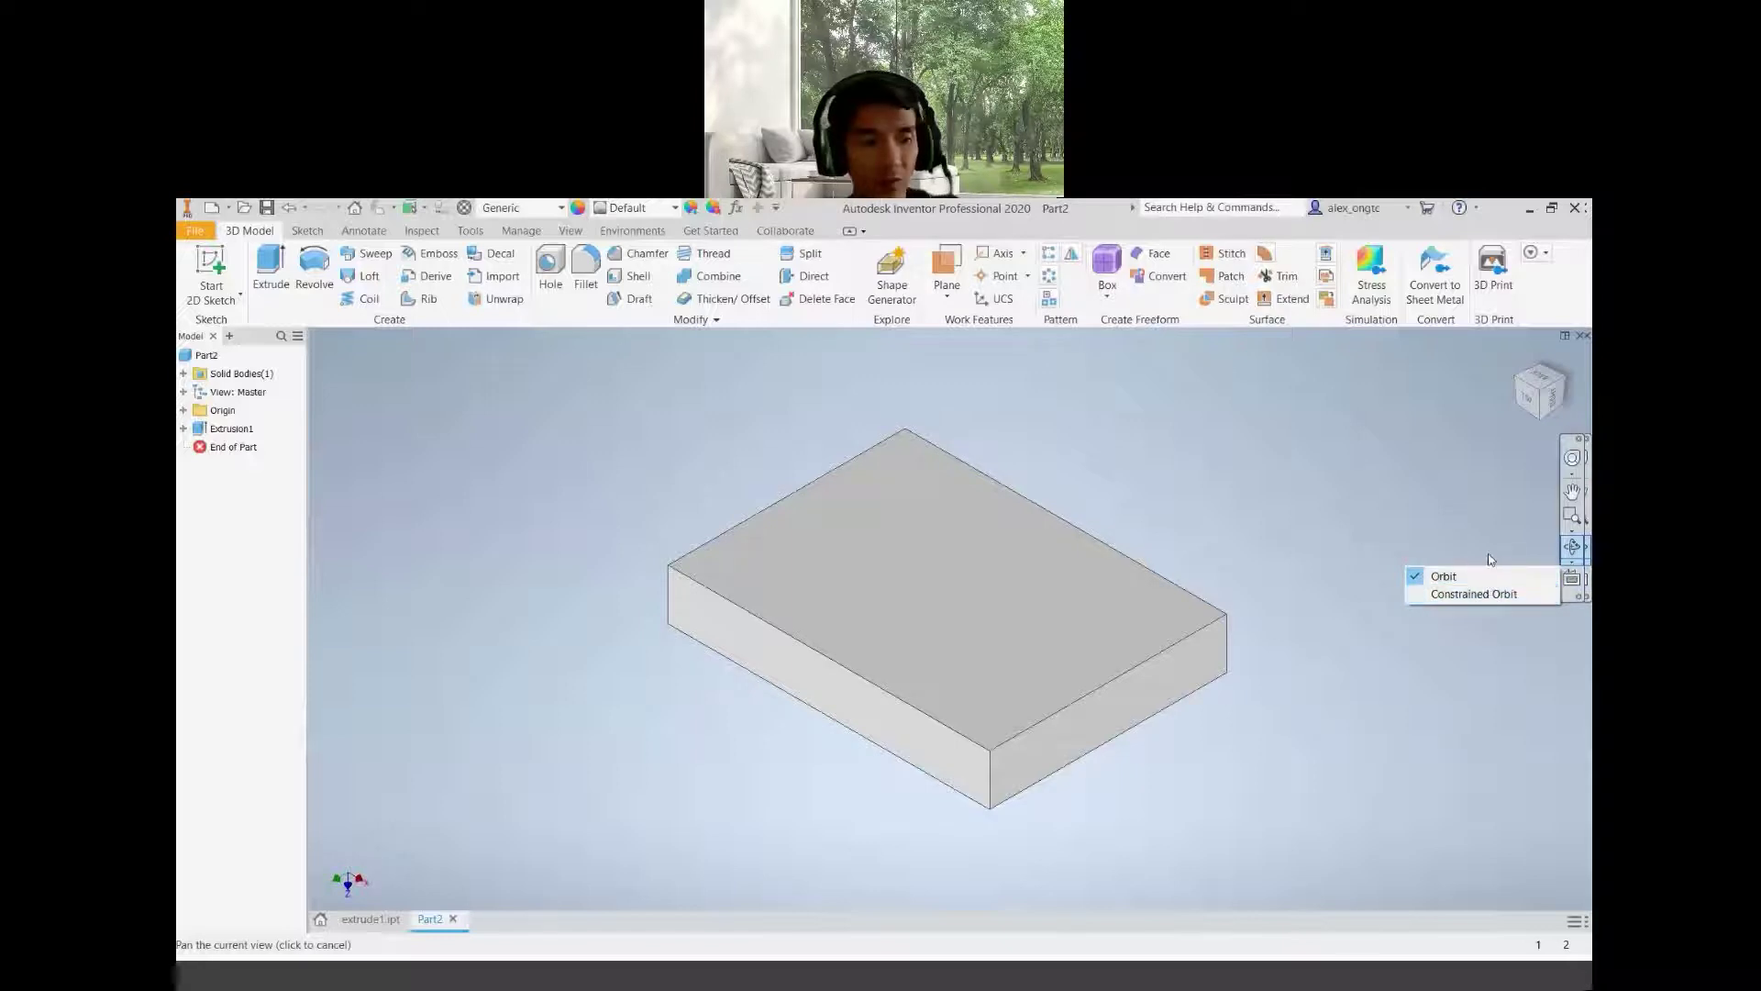
{"action": "left_click", "coordinate": [1497, 524]}
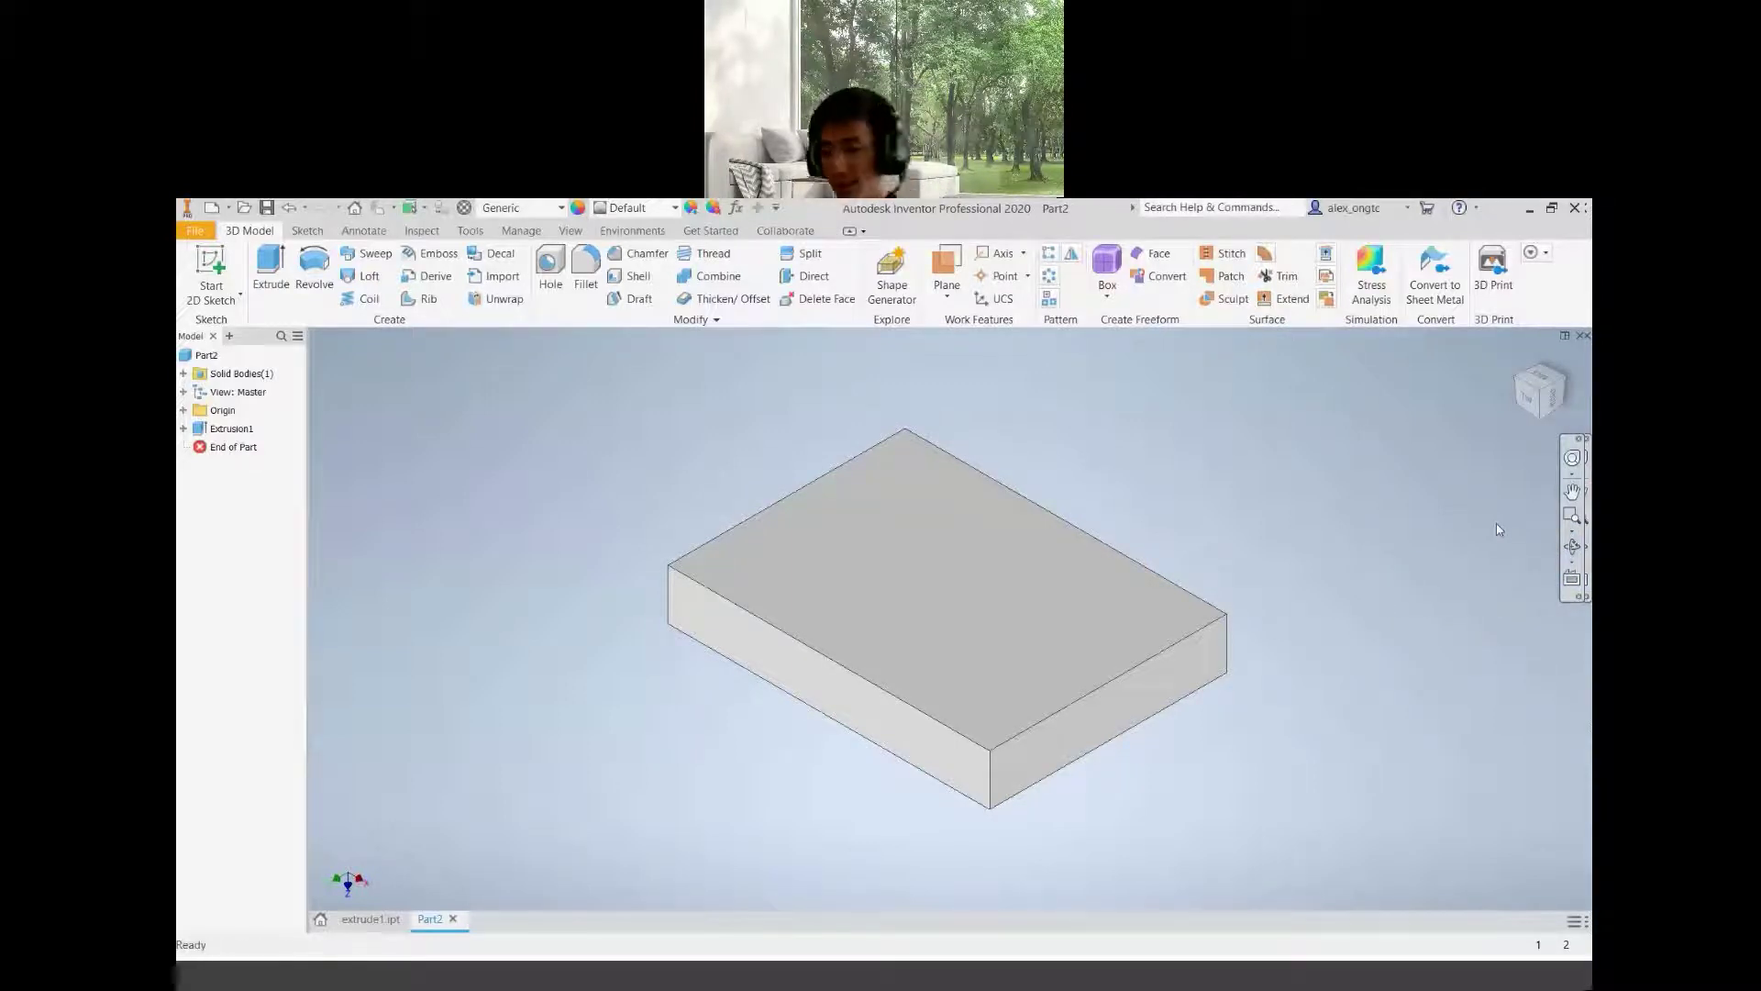
Examine the base block from several angles, ending with it lying flat and its large face up
{"action": "key", "text": "F4"}
{"action": "key", "text": "F4"}
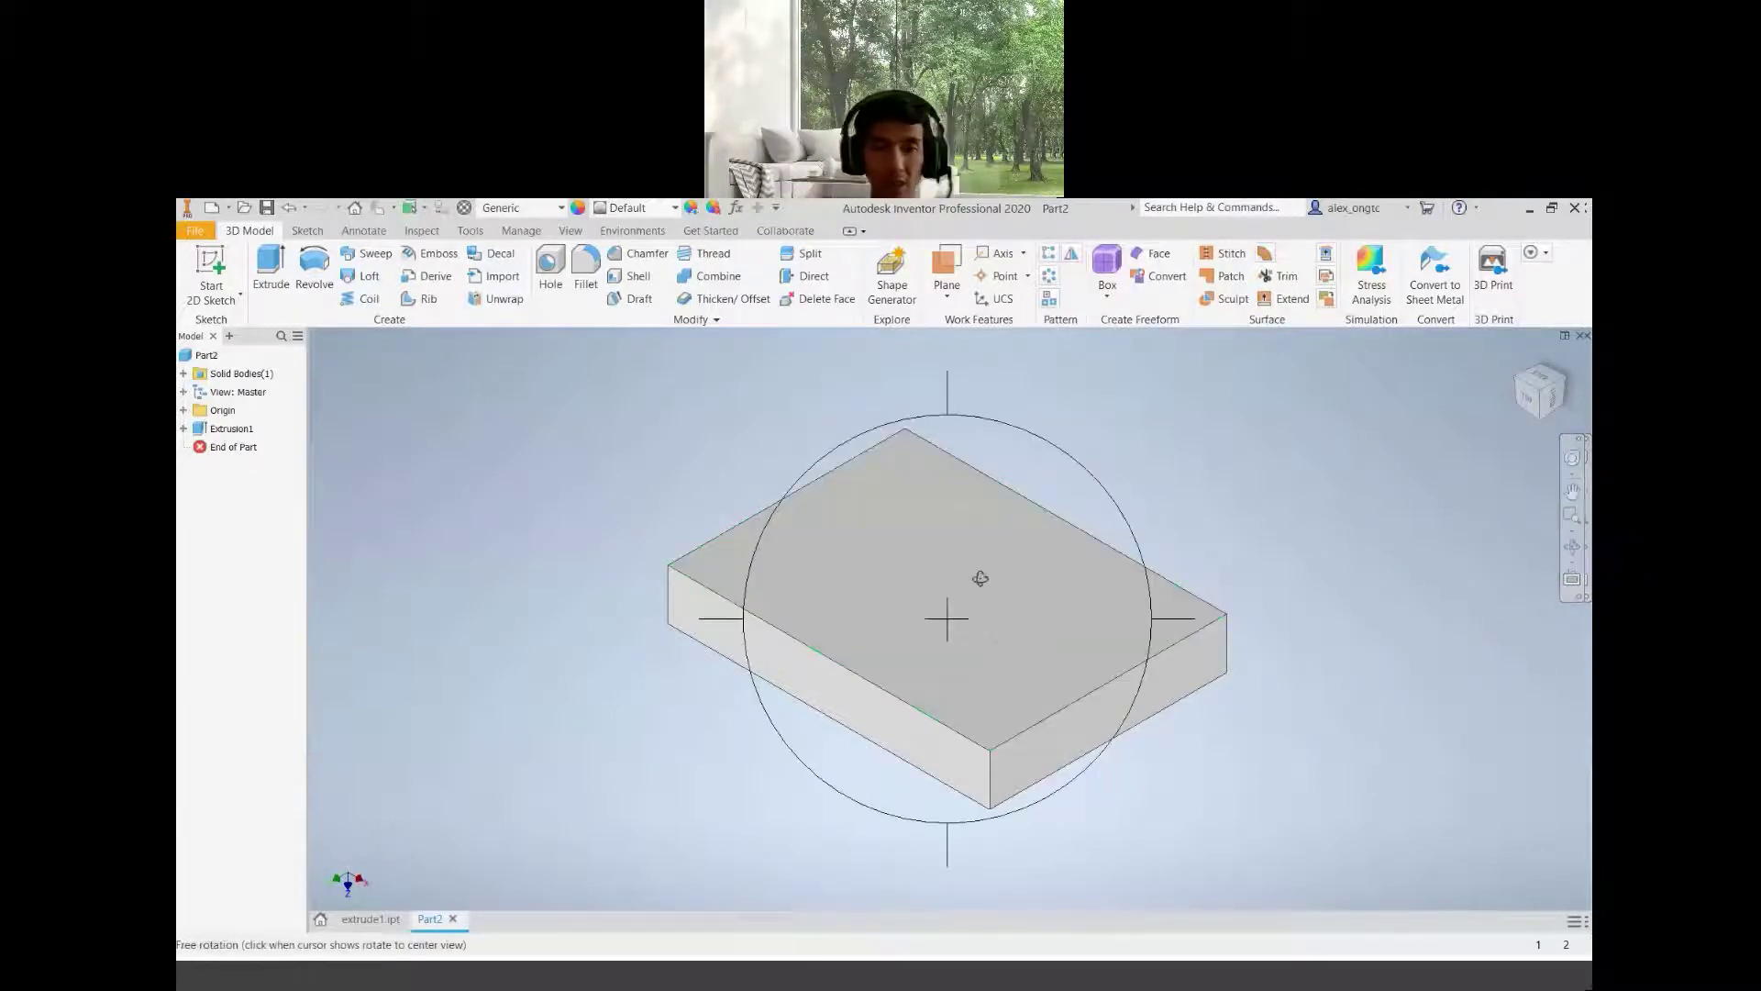
{"action": "mouse_move", "coordinate": [967, 660]}
{"action": "left_mouse_down"}
{"action": "mouse_move", "coordinate": [922, 722]}
{"action": "mouse_move", "coordinate": [936, 633]}
{"action": "mouse_move", "coordinate": [808, 549]}
{"action": "mouse_move", "coordinate": [865, 621]}
{"action": "mouse_move", "coordinate": [916, 605]}
{"action": "mouse_move", "coordinate": [888, 641]}
{"action": "mouse_move", "coordinate": [958, 690]}
{"action": "left_mouse_up"}
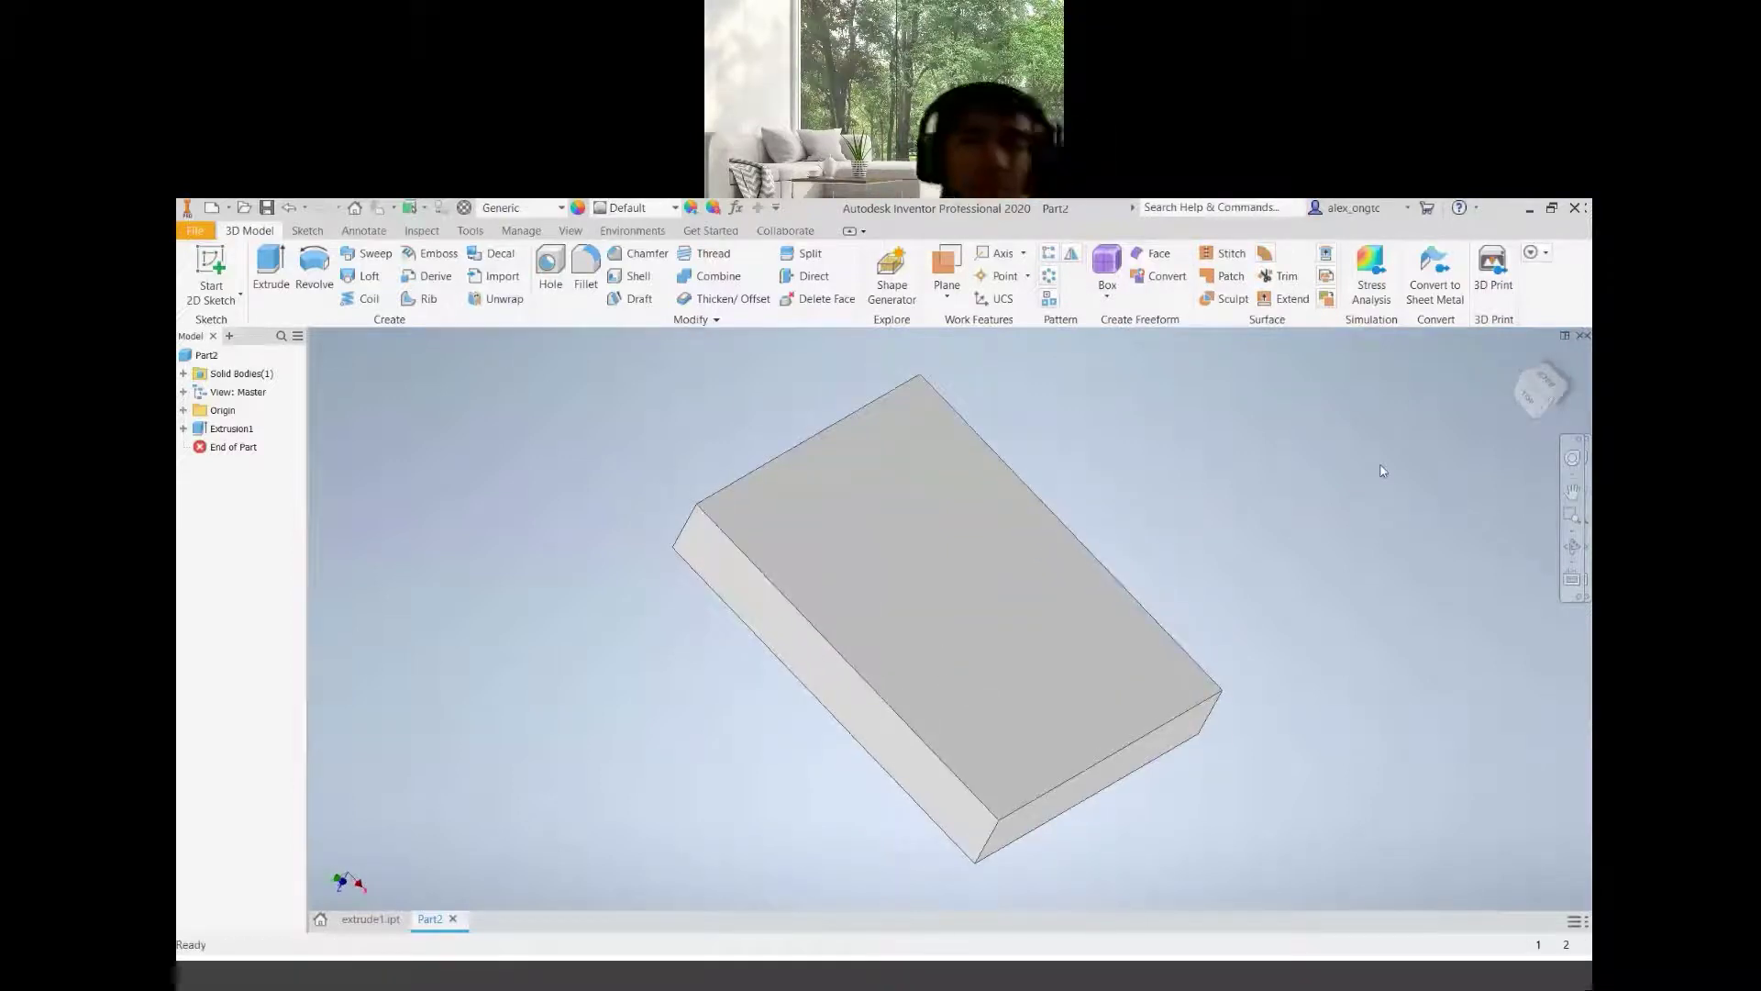
{"action": "left_click", "coordinate": [1549, 404]}
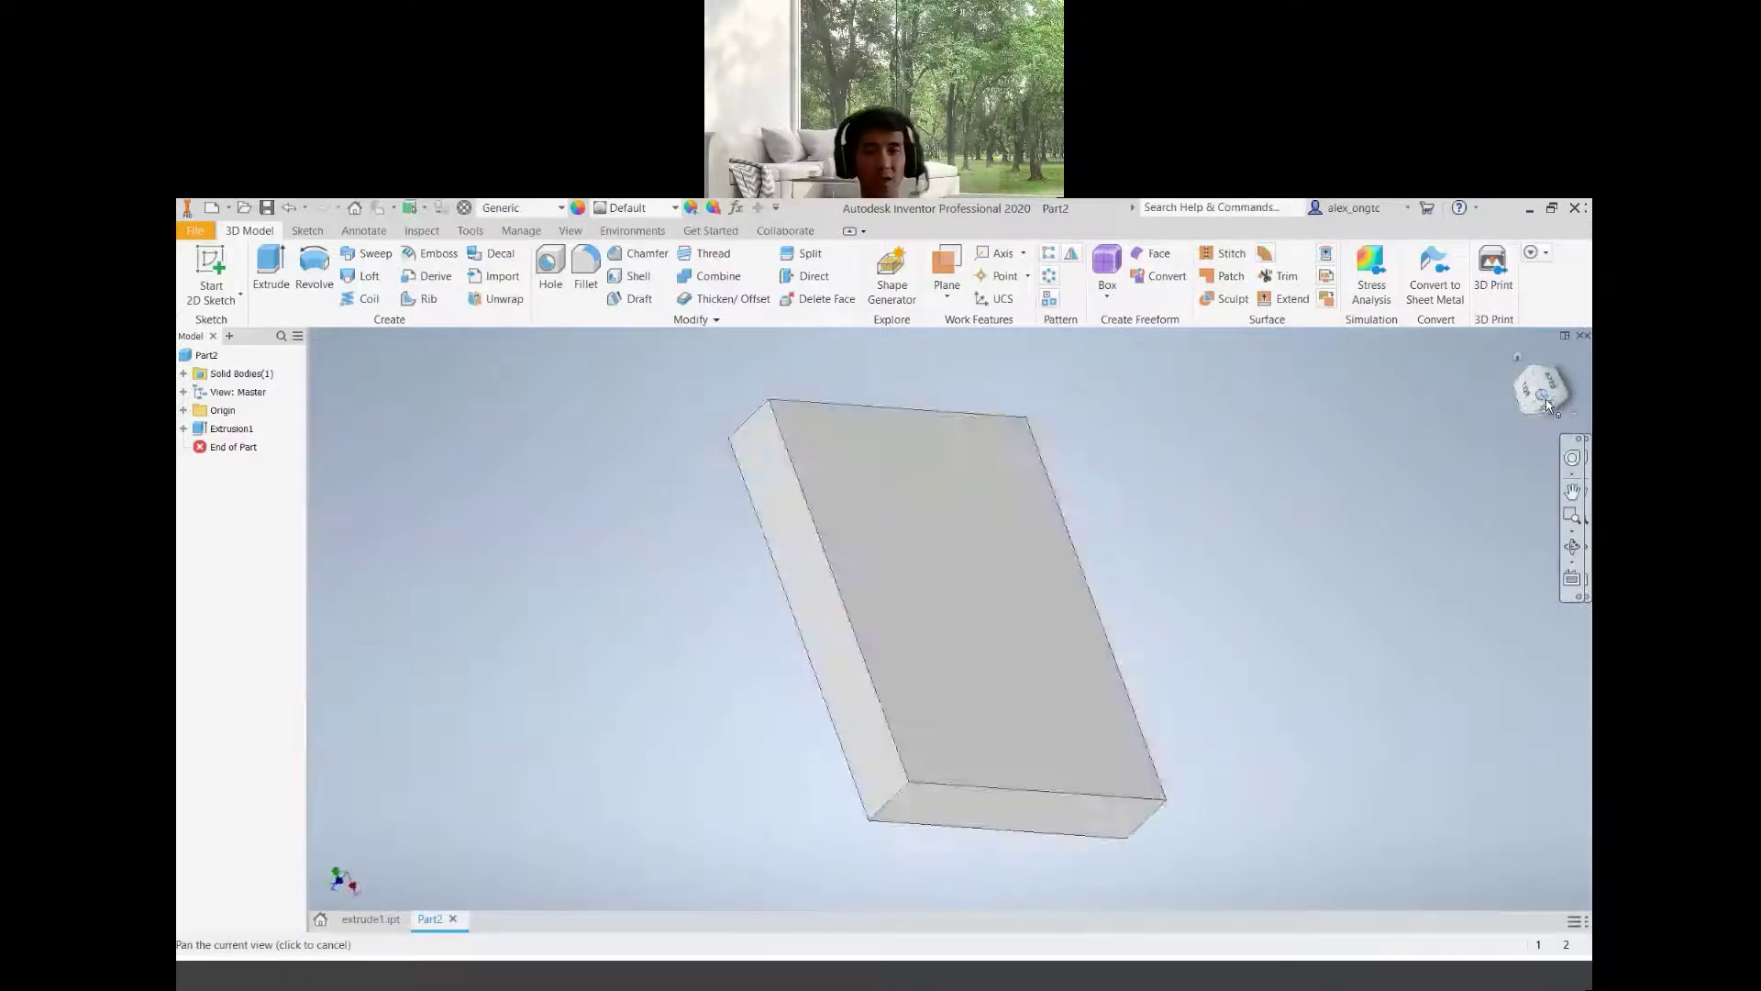
{"action": "left_click", "coordinate": [1521, 359]}
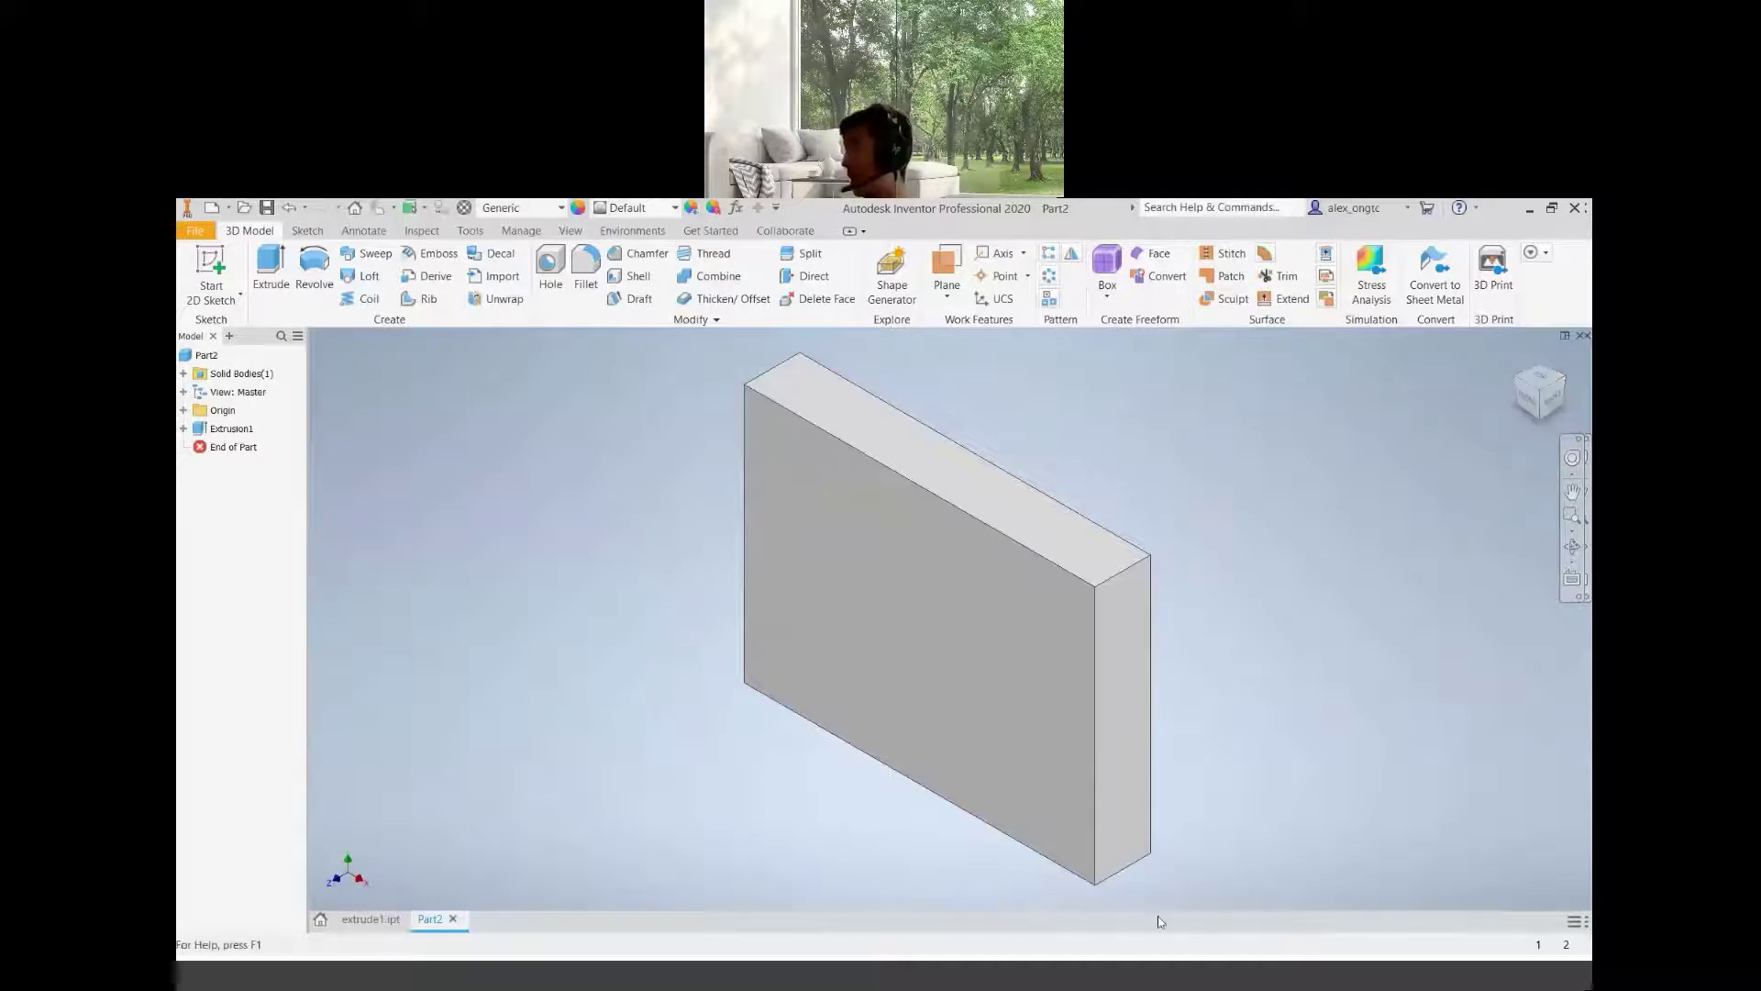
{"action": "key", "text": "F4"}
{"action": "left_click_drag", "start_coordinate": [944, 688], "coordinate": [1118, 499]}
{"action": "left_click_drag", "start_coordinate": [979, 680], "coordinate": [989, 728]}
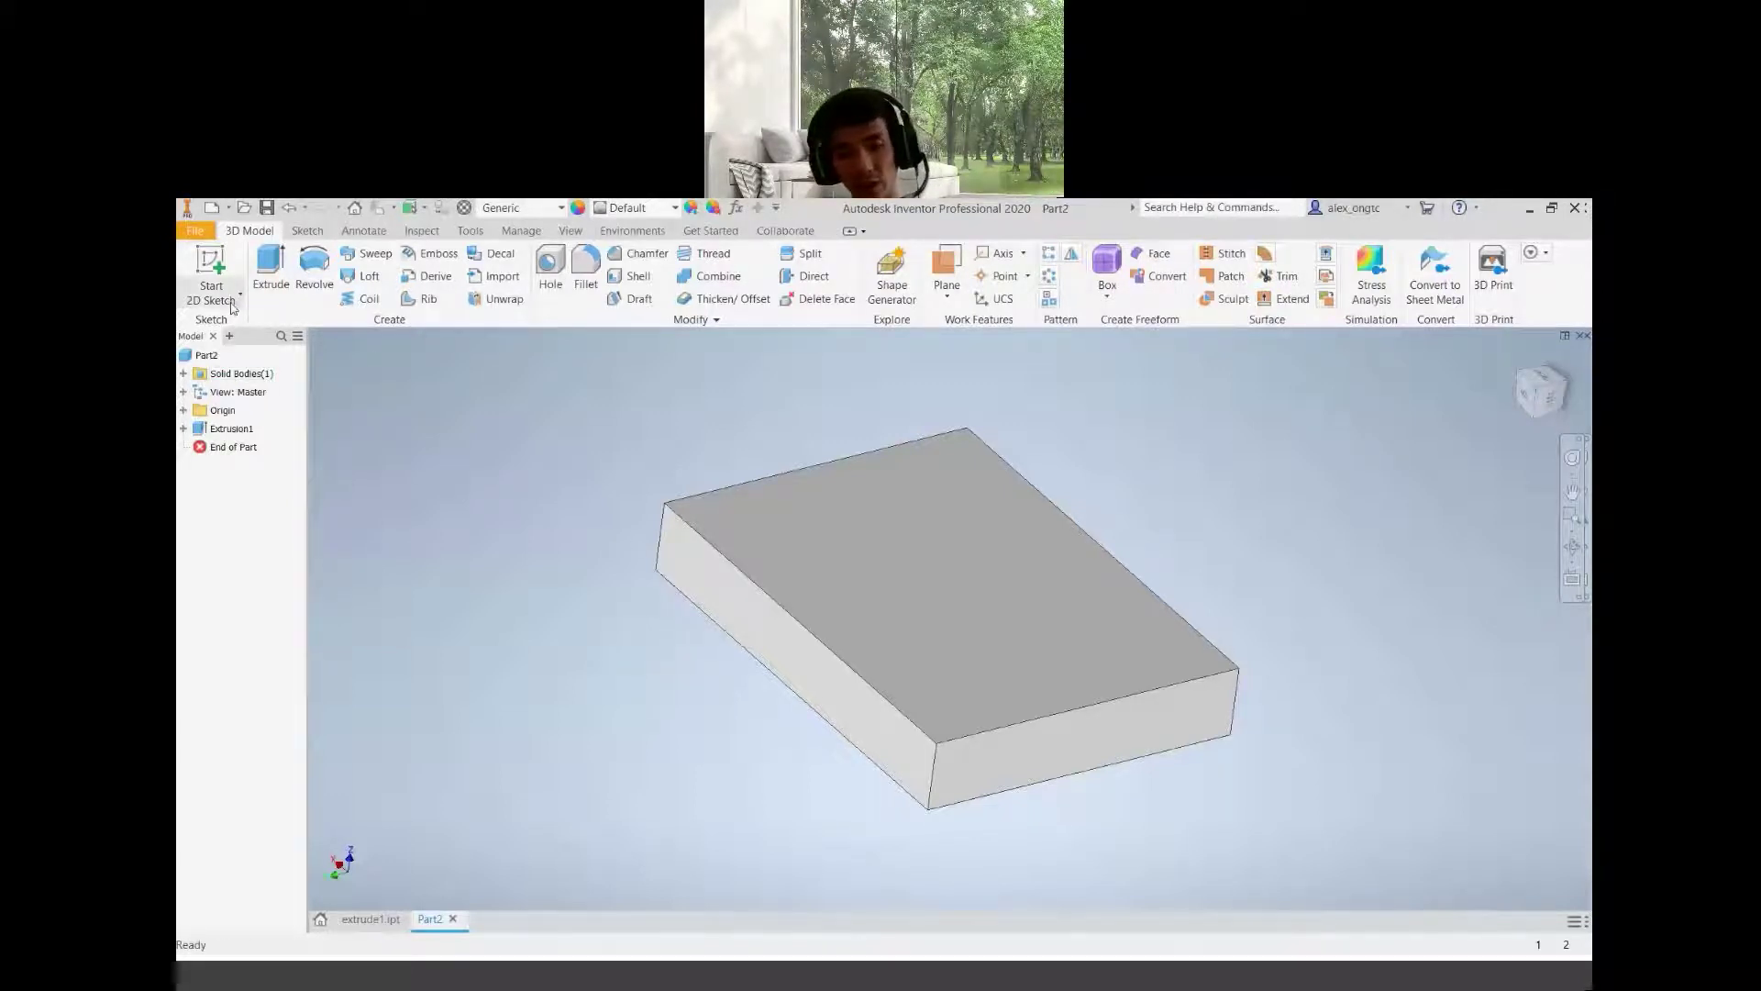
List the part's origin planes, highlight the XY Plane against the base, and restore the isometric view
{"action": "left_click", "coordinate": [184, 411]}
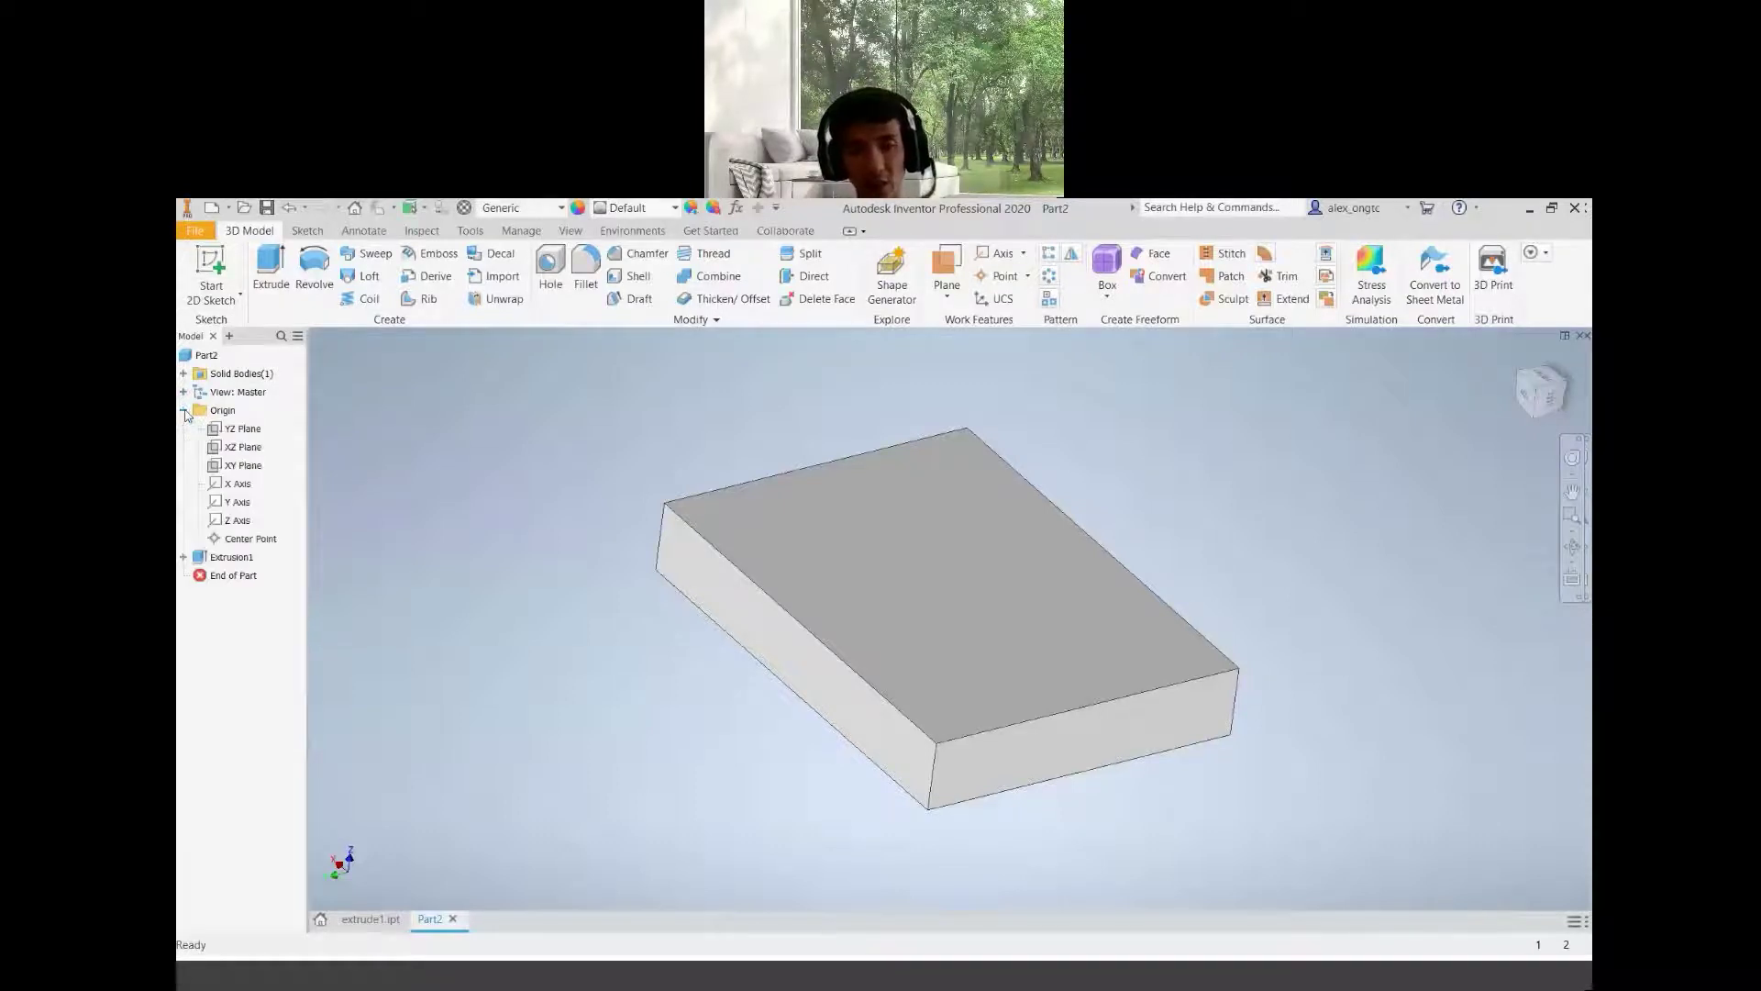
{"action": "left_click", "coordinate": [243, 467]}
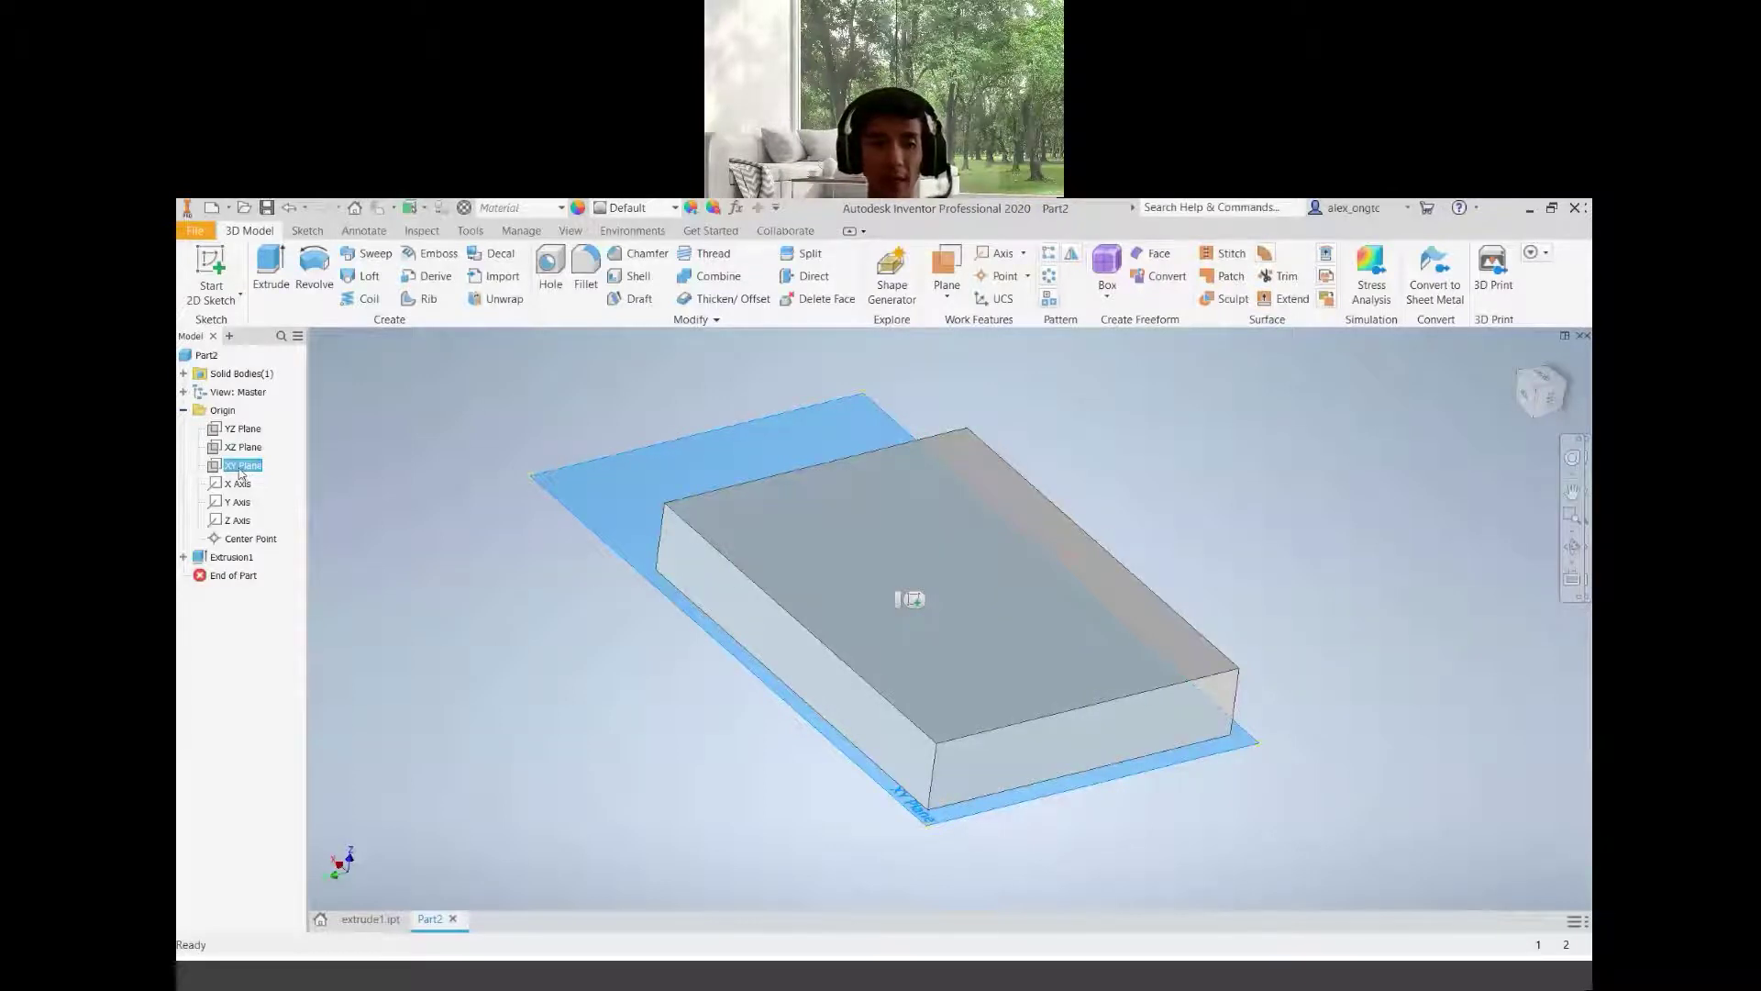
{"action": "left_click", "coordinate": [1544, 396]}
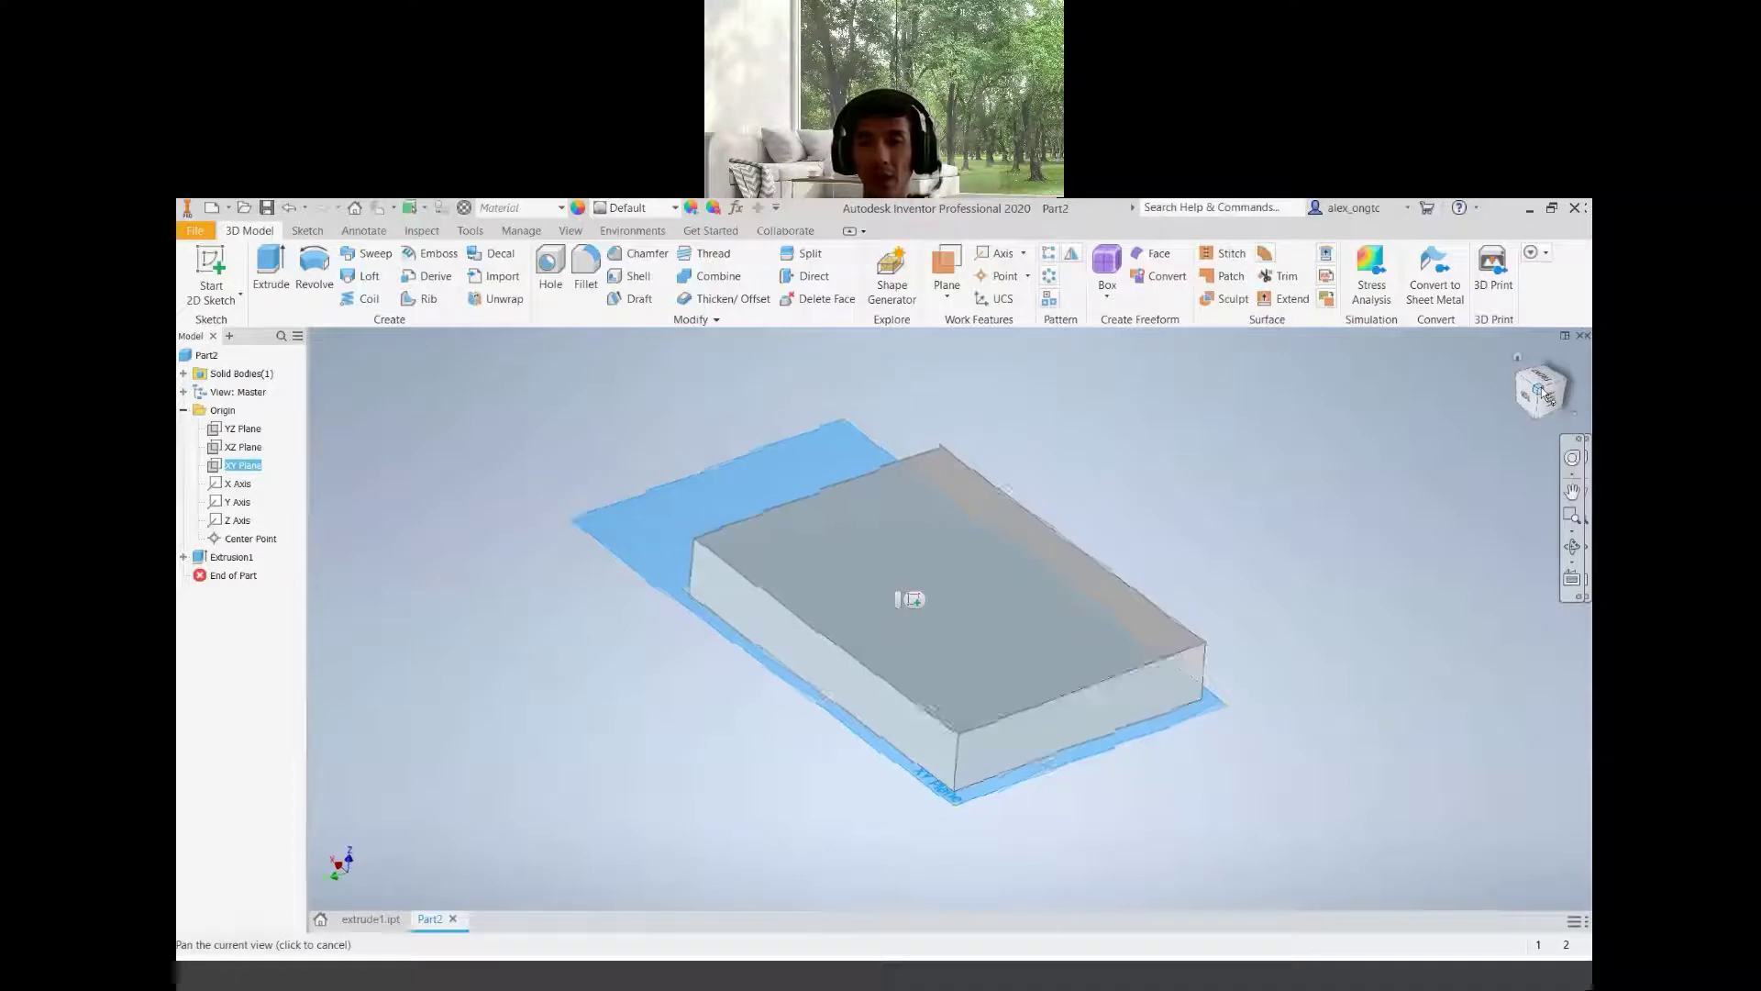
{"action": "left_click", "coordinate": [1317, 820]}
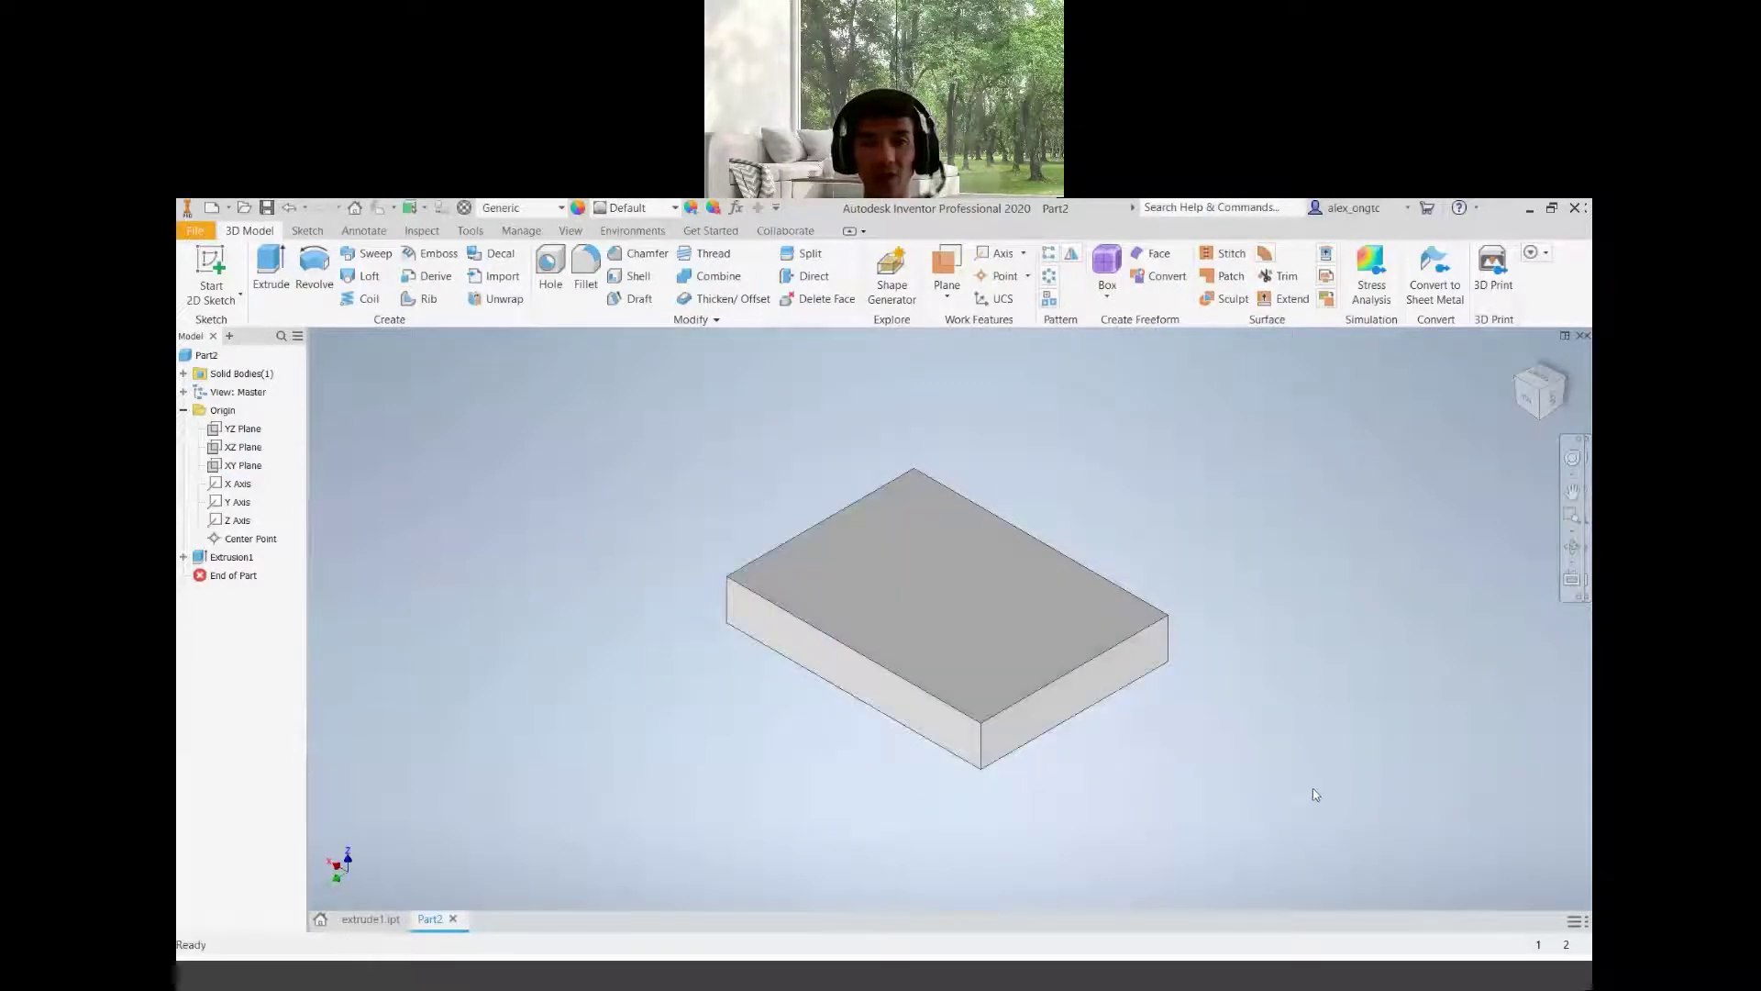
Review the stepped upper block on the extrude1.pdf drawing in Acrobat Reader, clear the highlighted .375 dimension, and return to Inventor
{"action": "scroll", "coordinate": [1060, 697], "scroll_direction": "down", "scroll_amount": 4}
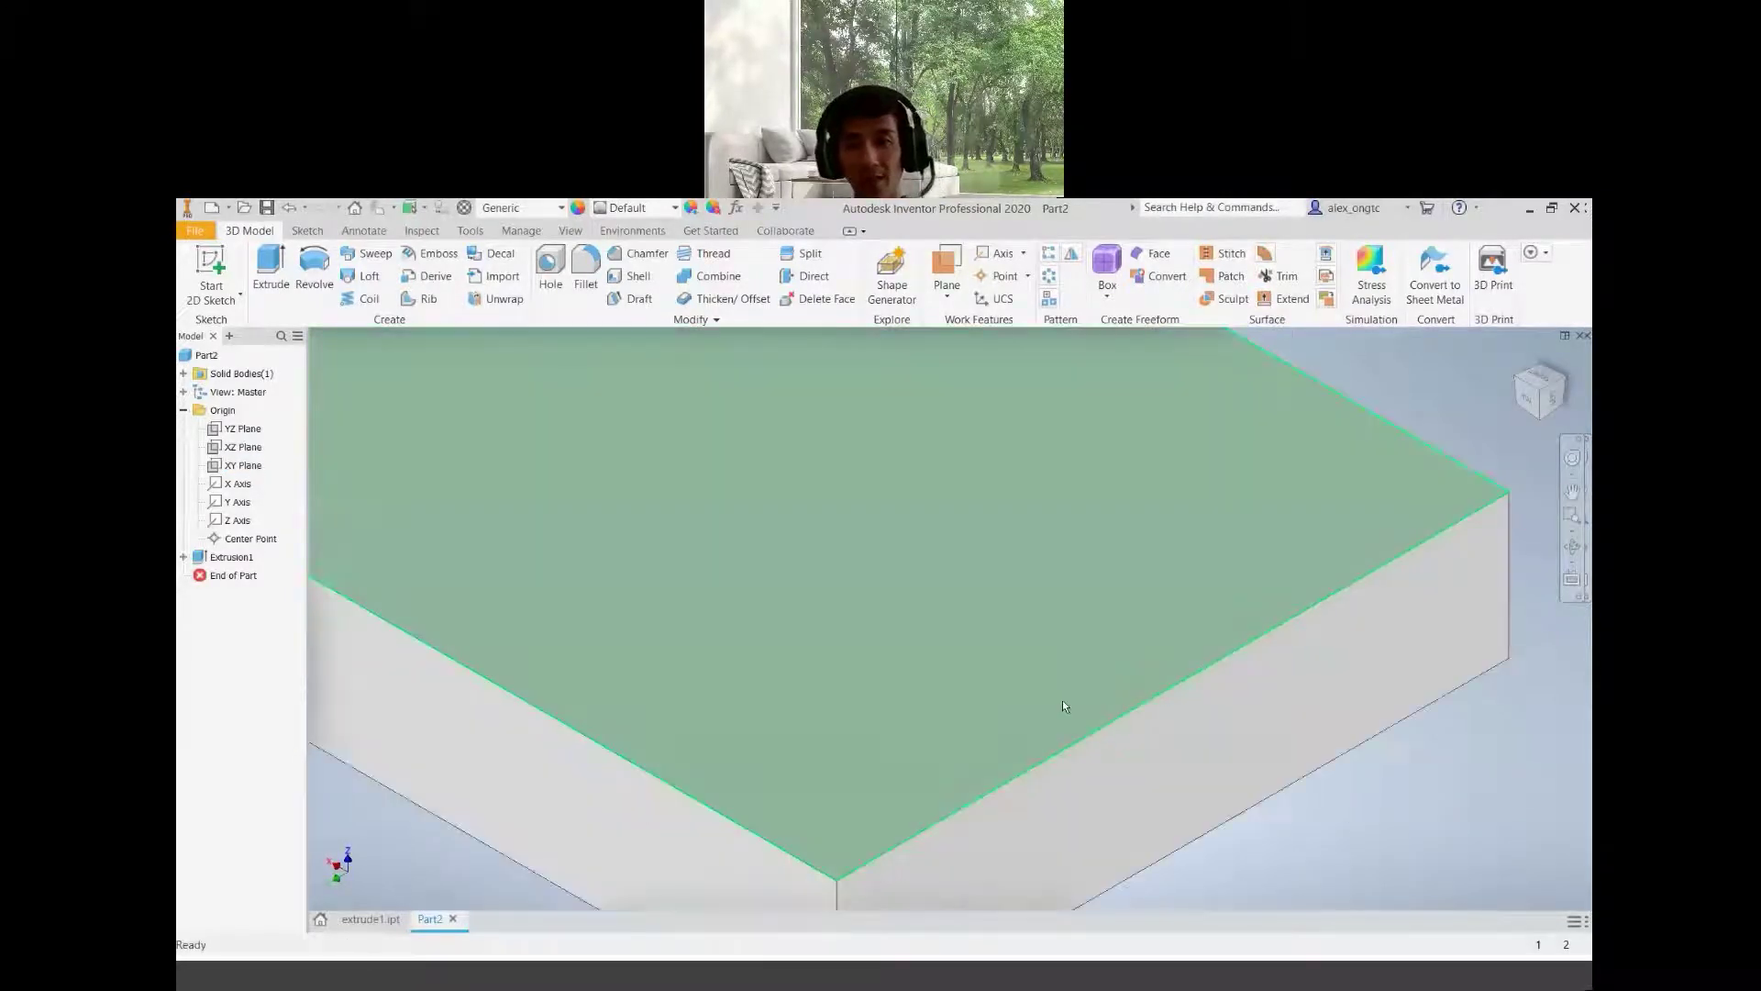
{"action": "scroll", "coordinate": [1062, 701], "scroll_direction": "up", "scroll_amount": 5}
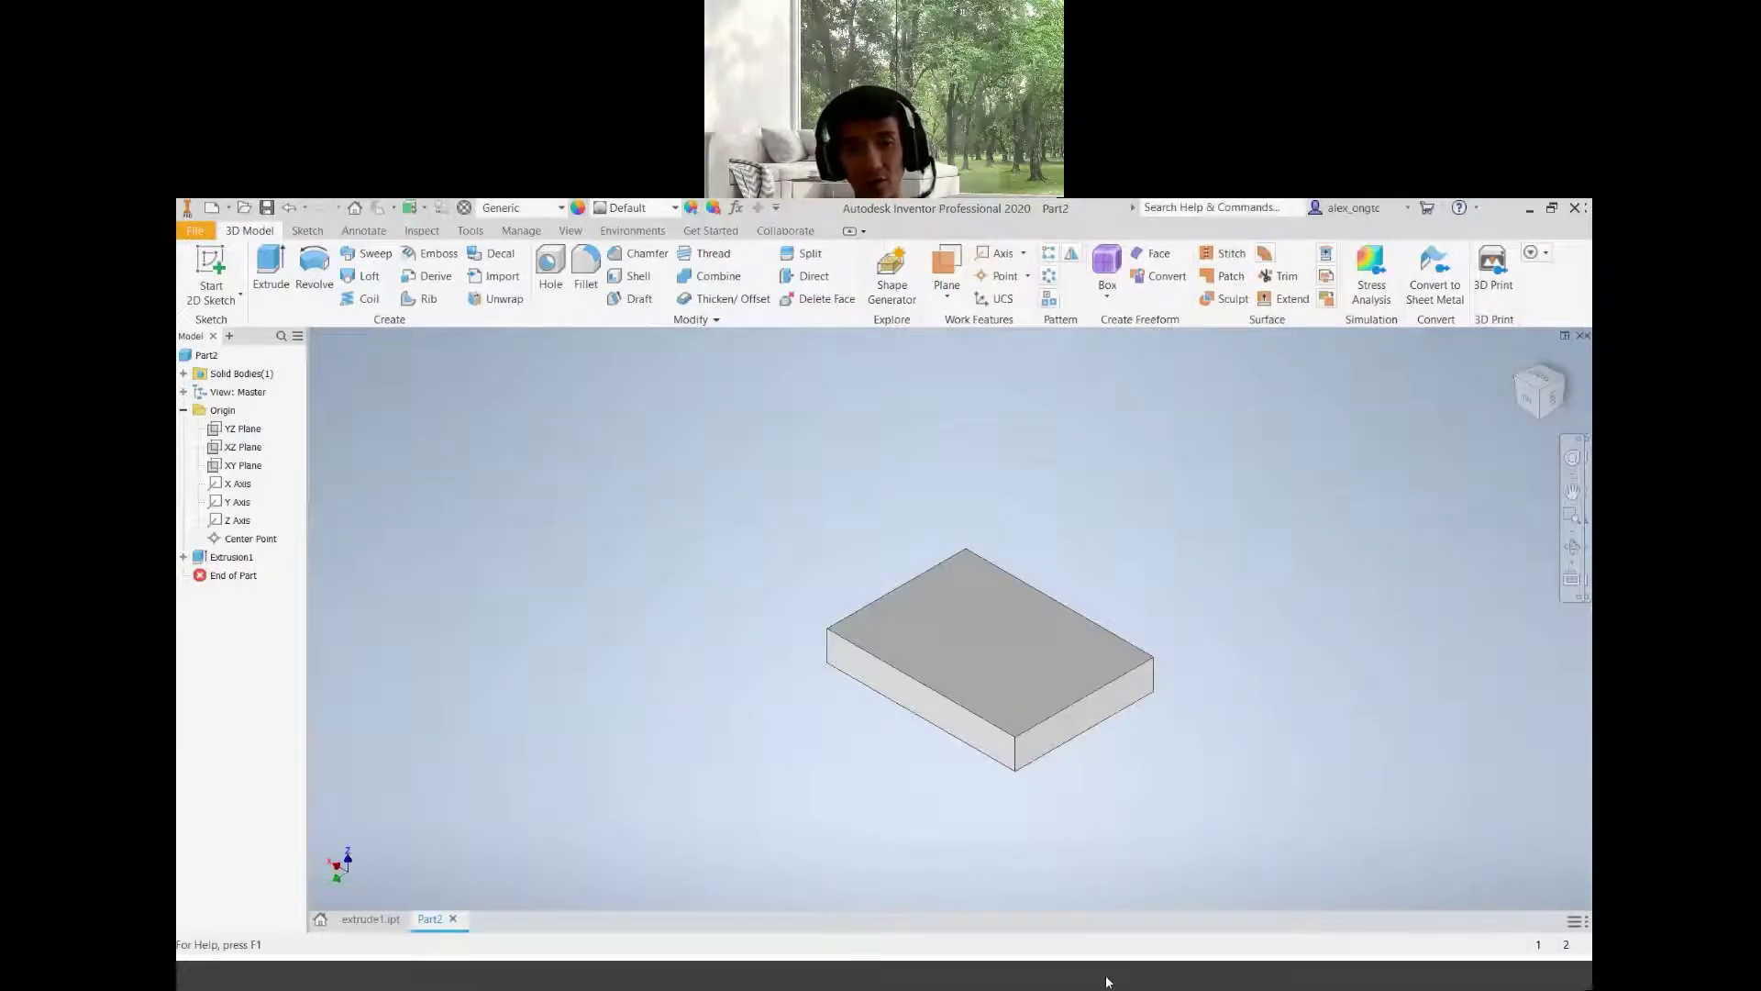
{"action": "key", "text": "alt+Tab"}
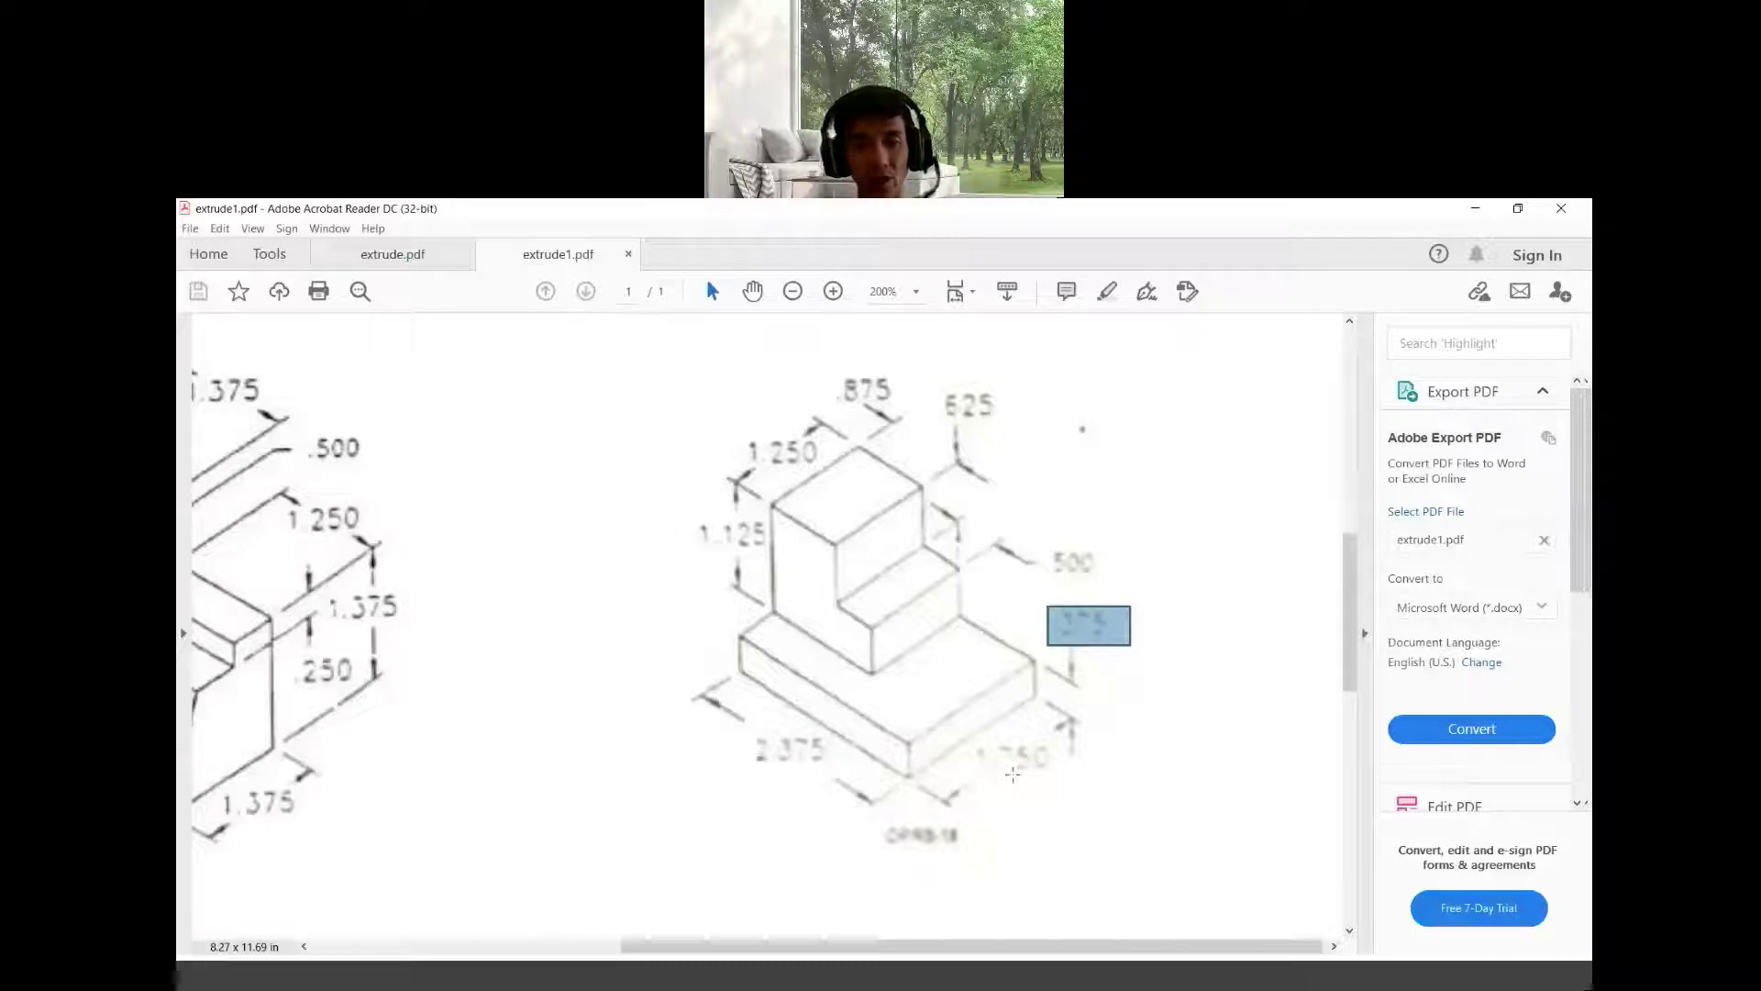
{"action": "left_click", "coordinate": [1203, 597]}
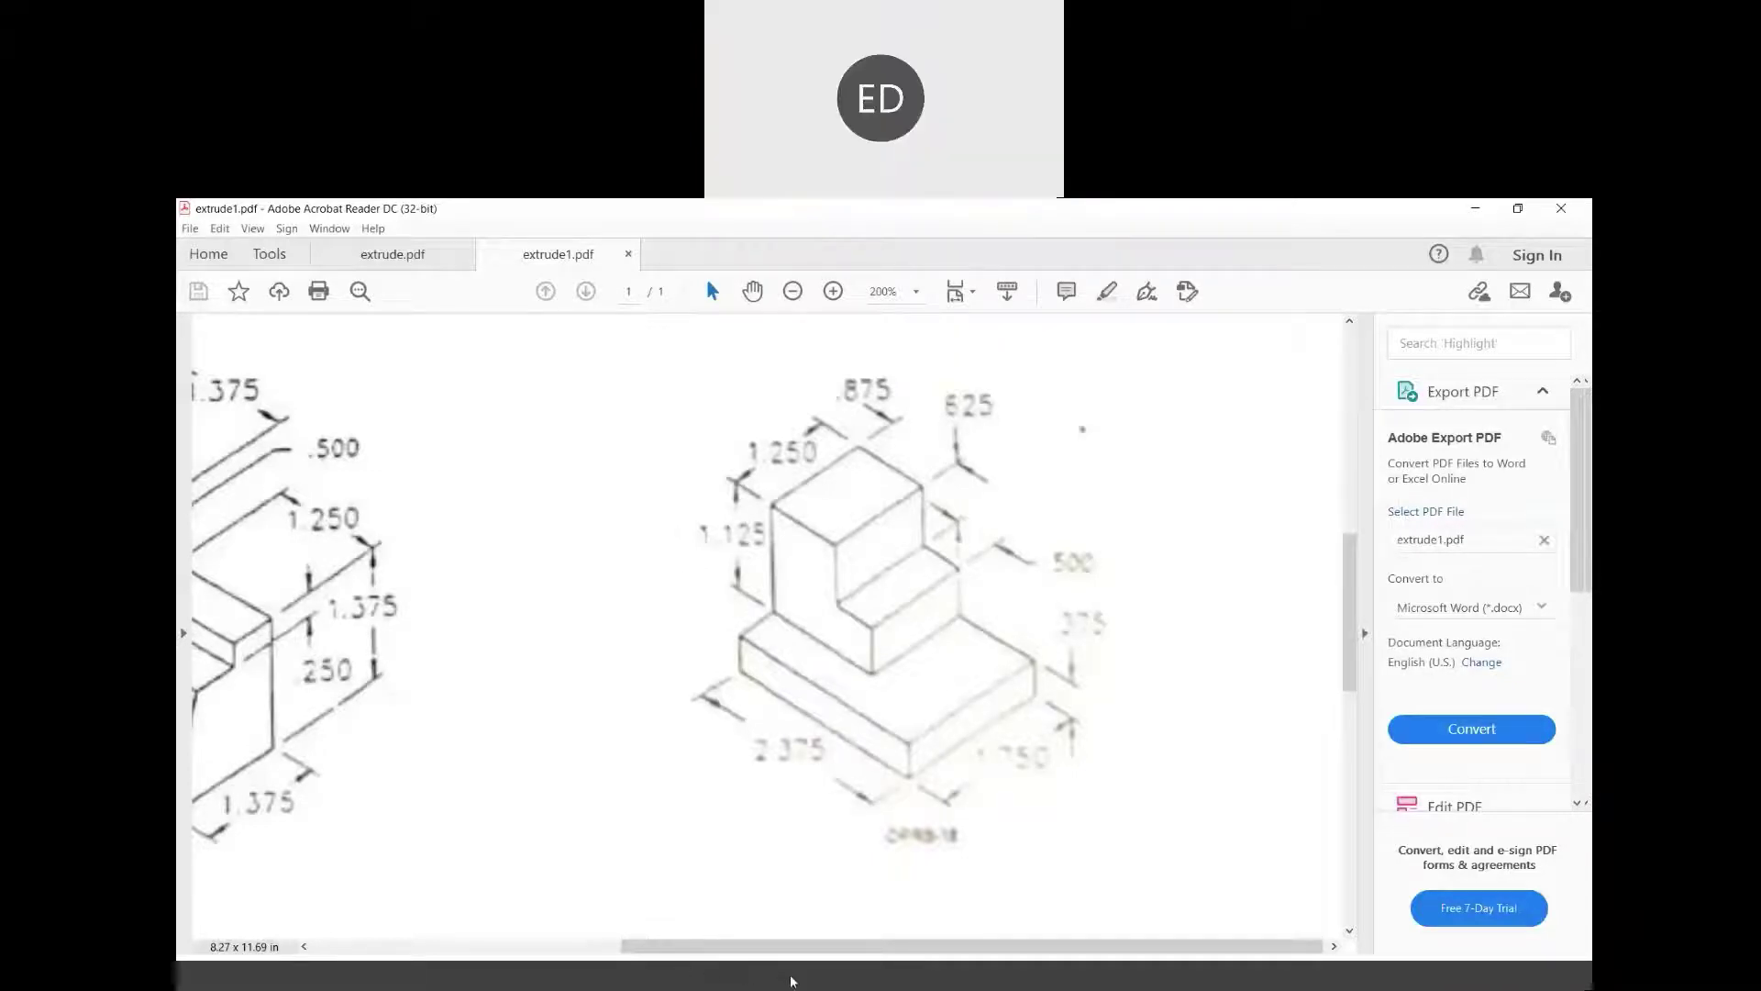
{"action": "left_click", "coordinate": [792, 981]}
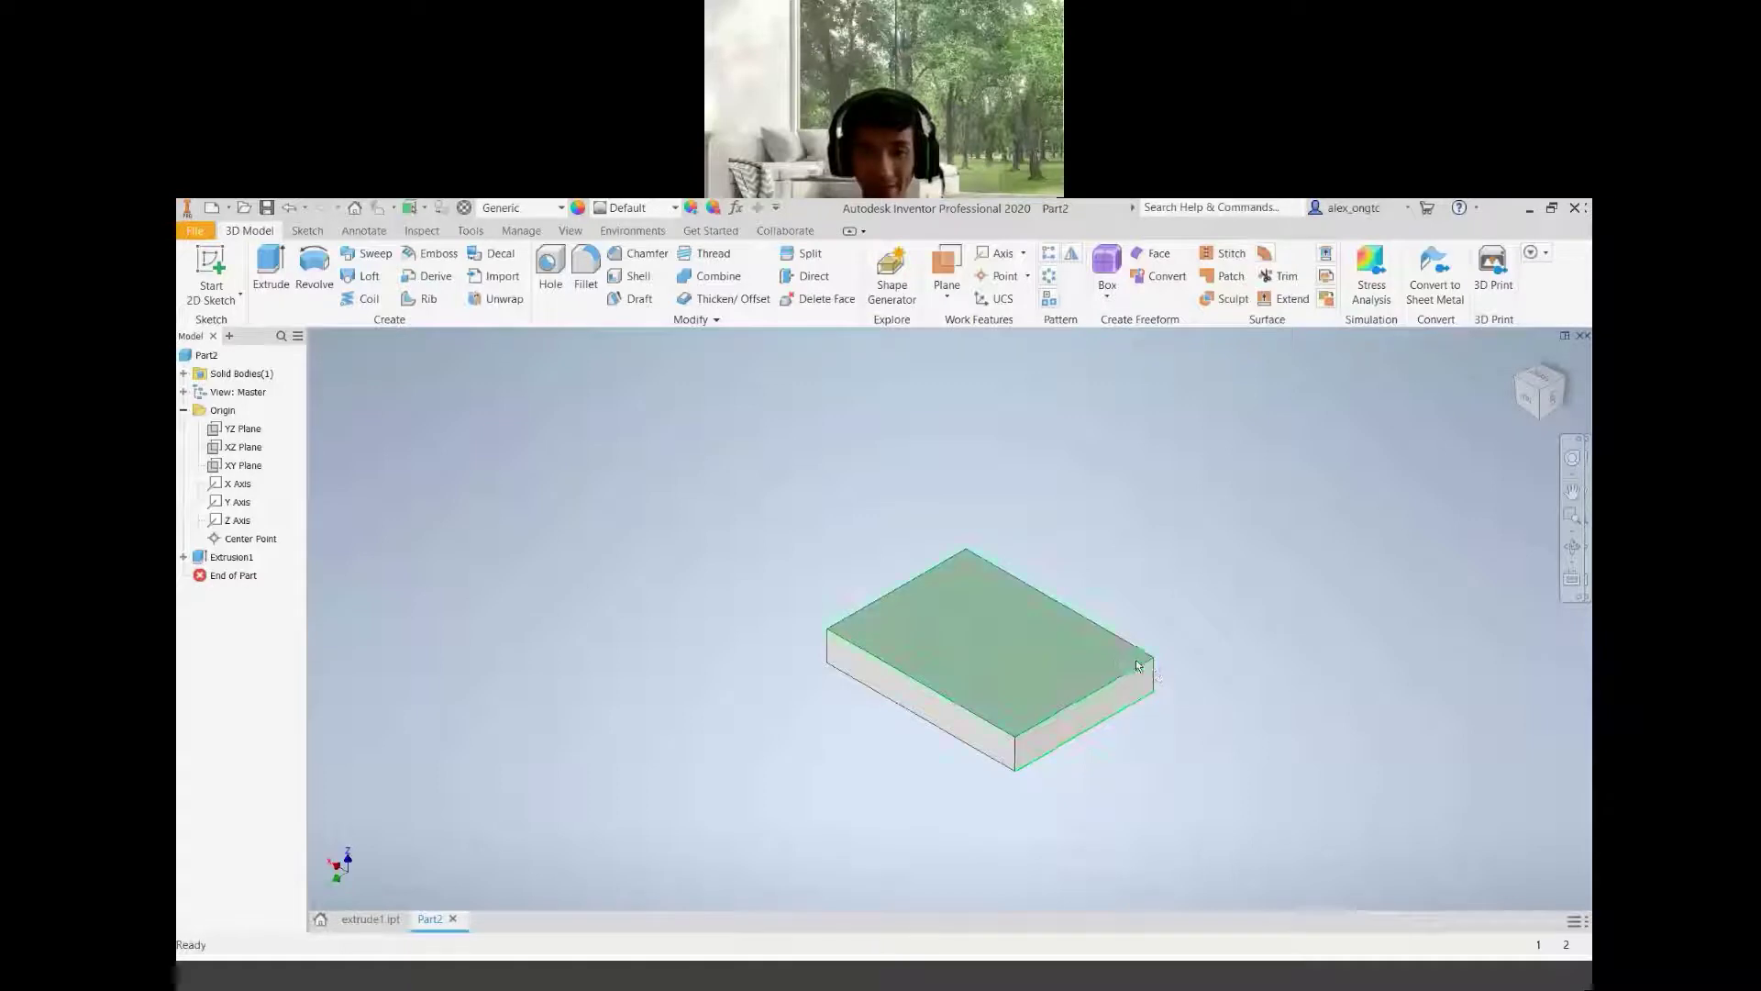
Start a 2D sketch on the base's long 2.375 in by 0.375 in side face
{"action": "scroll", "coordinate": [1167, 627], "scroll_direction": "down", "scroll_amount": 3}
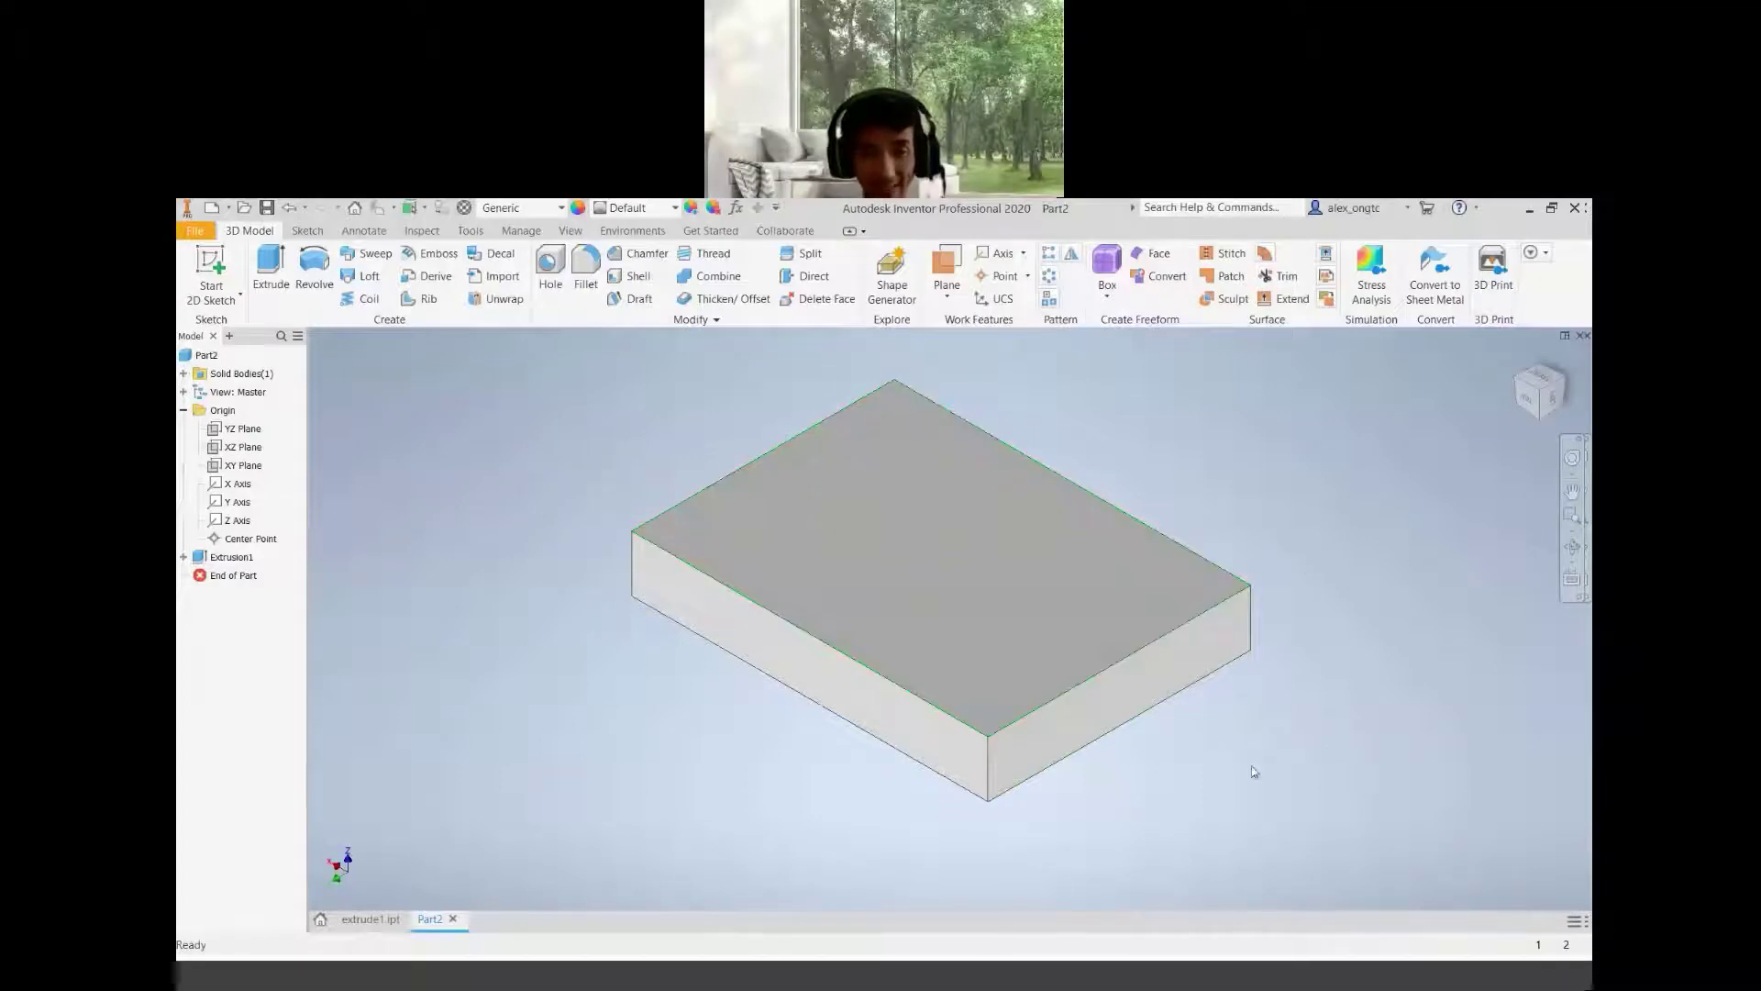
{"action": "key", "text": "F4"}
{"action": "left_click_drag", "start_coordinate": [982, 646], "coordinate": [878, 671]}
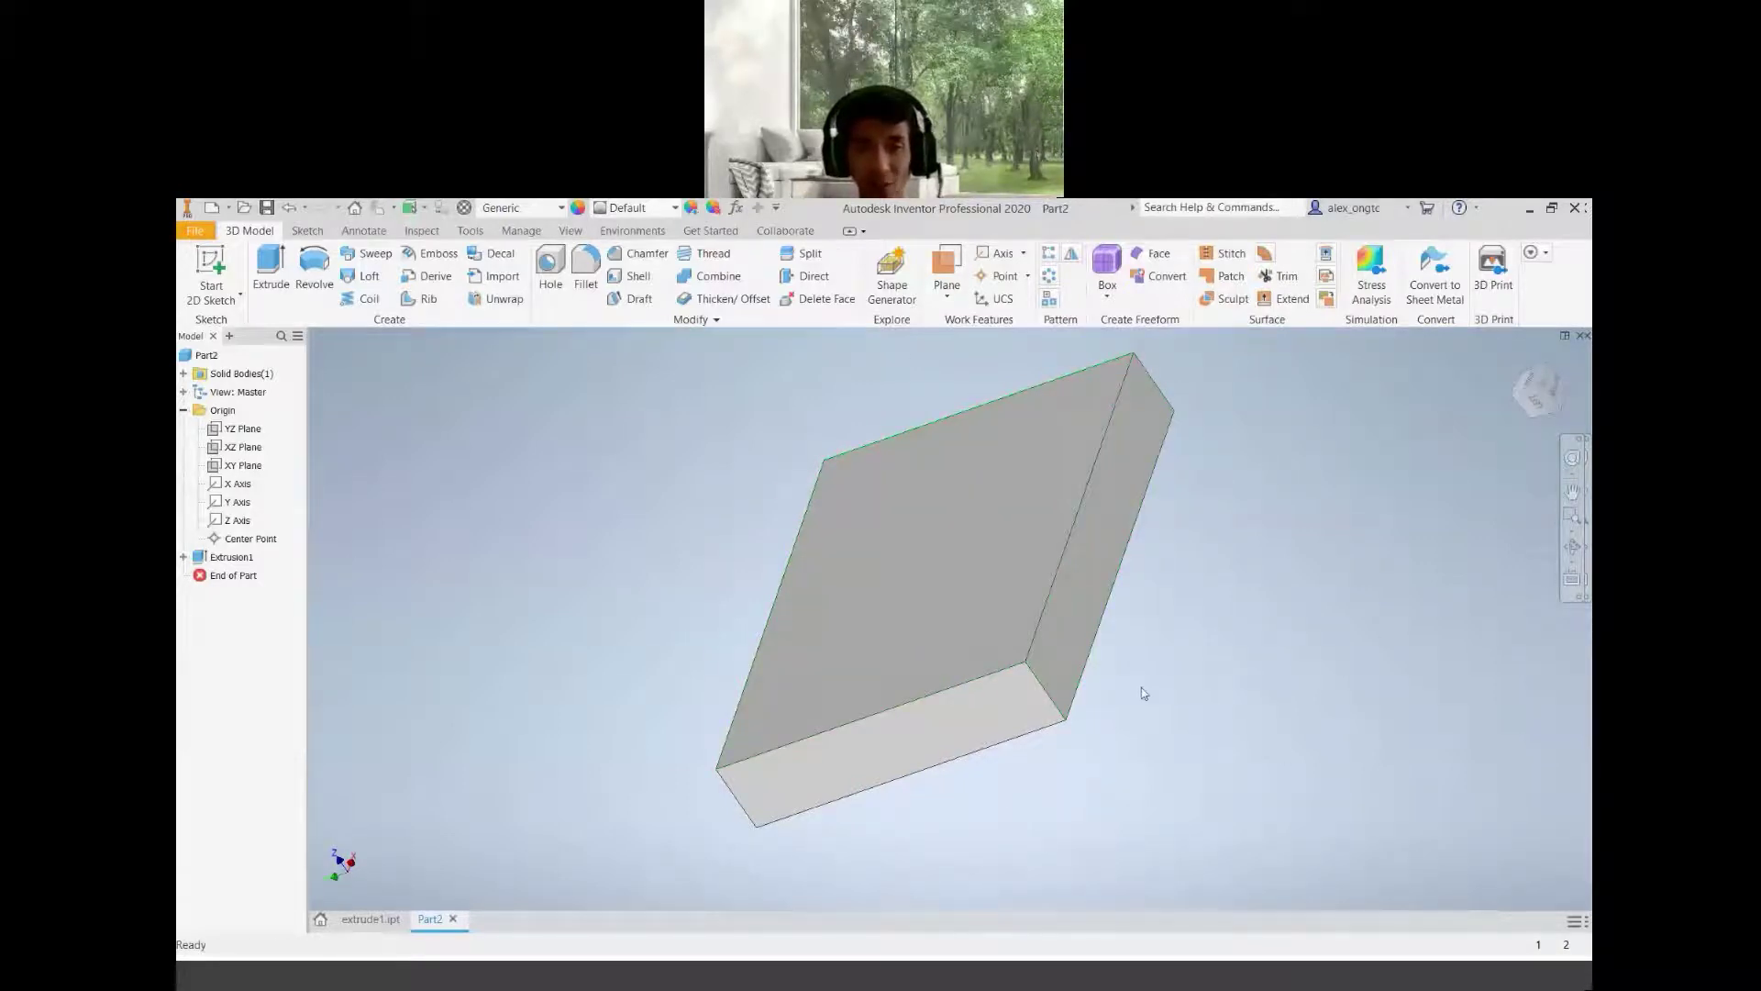
{"action": "key", "text": "F4"}
{"action": "left_click_drag", "start_coordinate": [1015, 651], "coordinate": [1101, 646]}
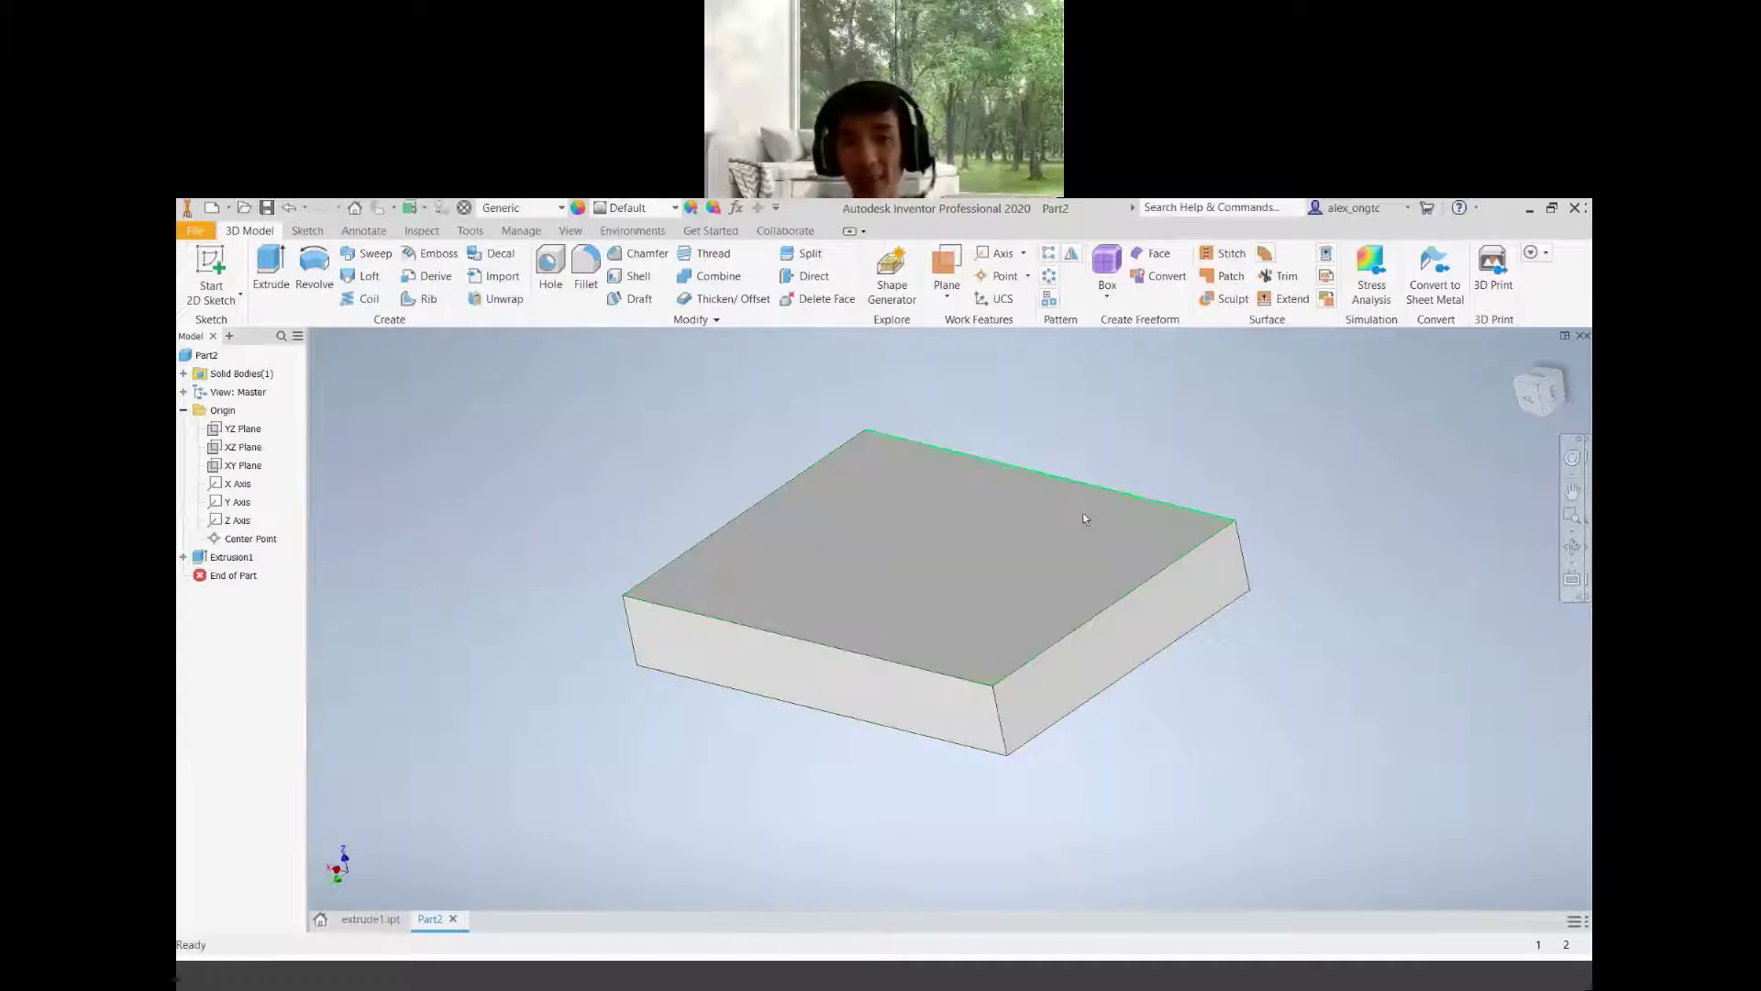
{"action": "left_click", "coordinate": [1540, 392]}
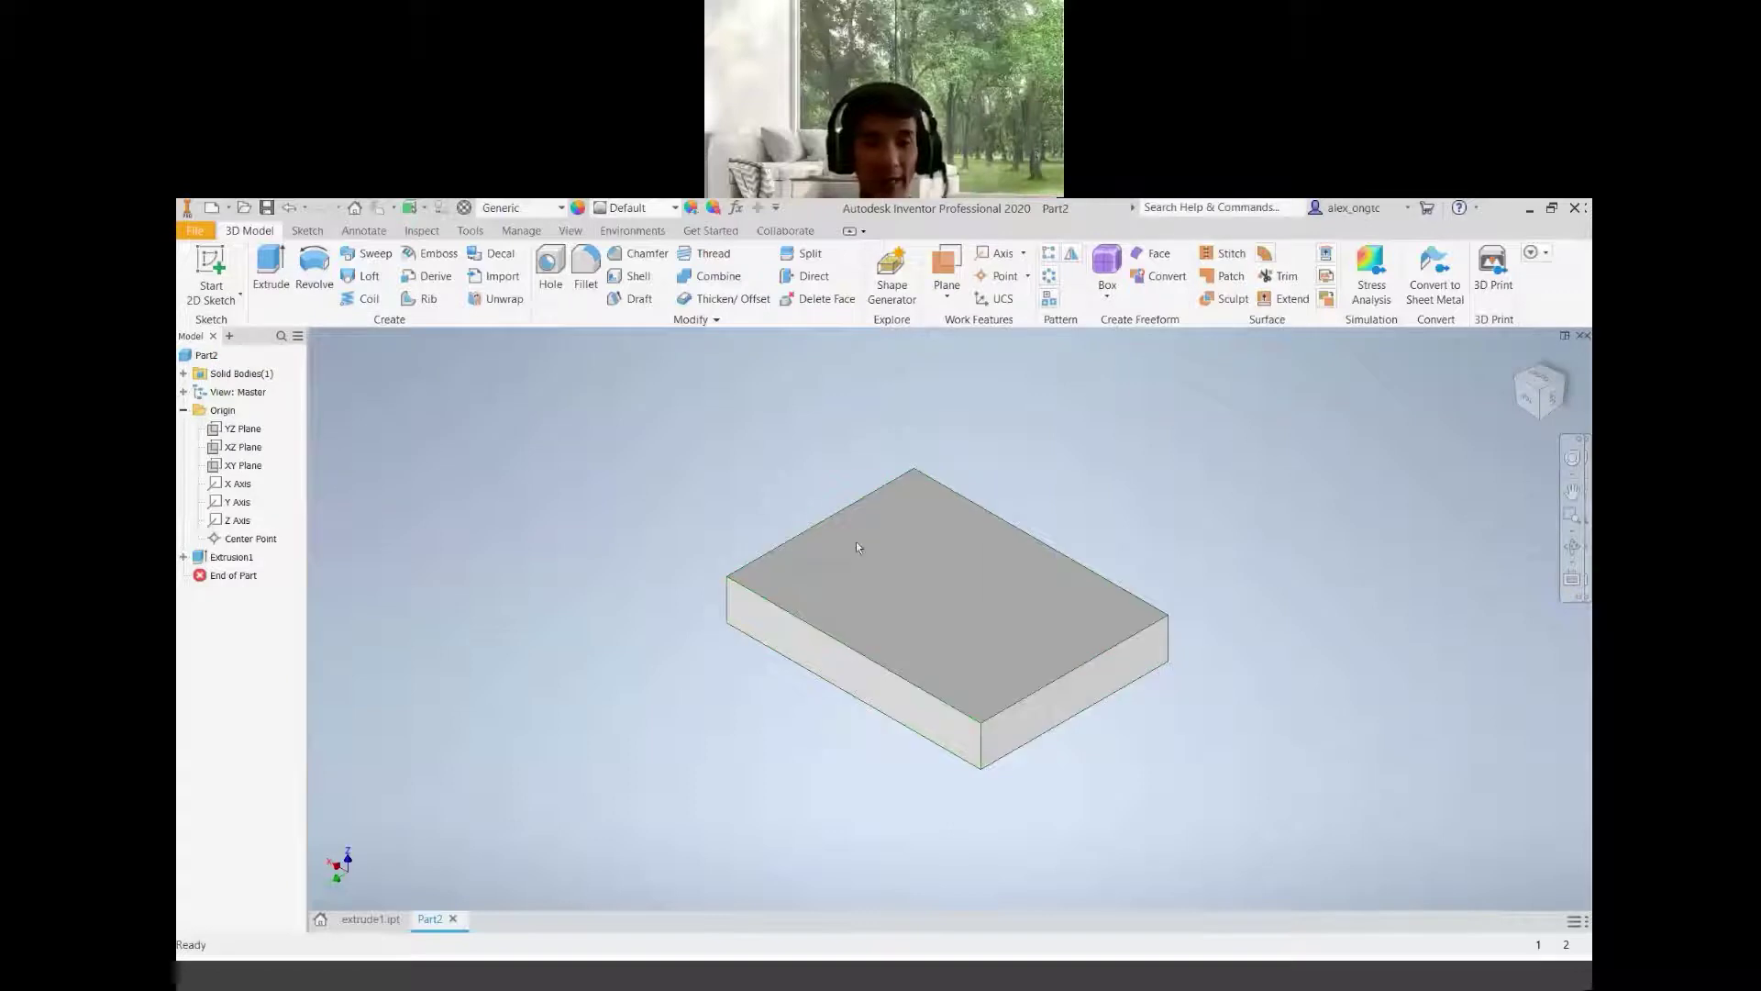
{"action": "left_click", "coordinate": [229, 299]}
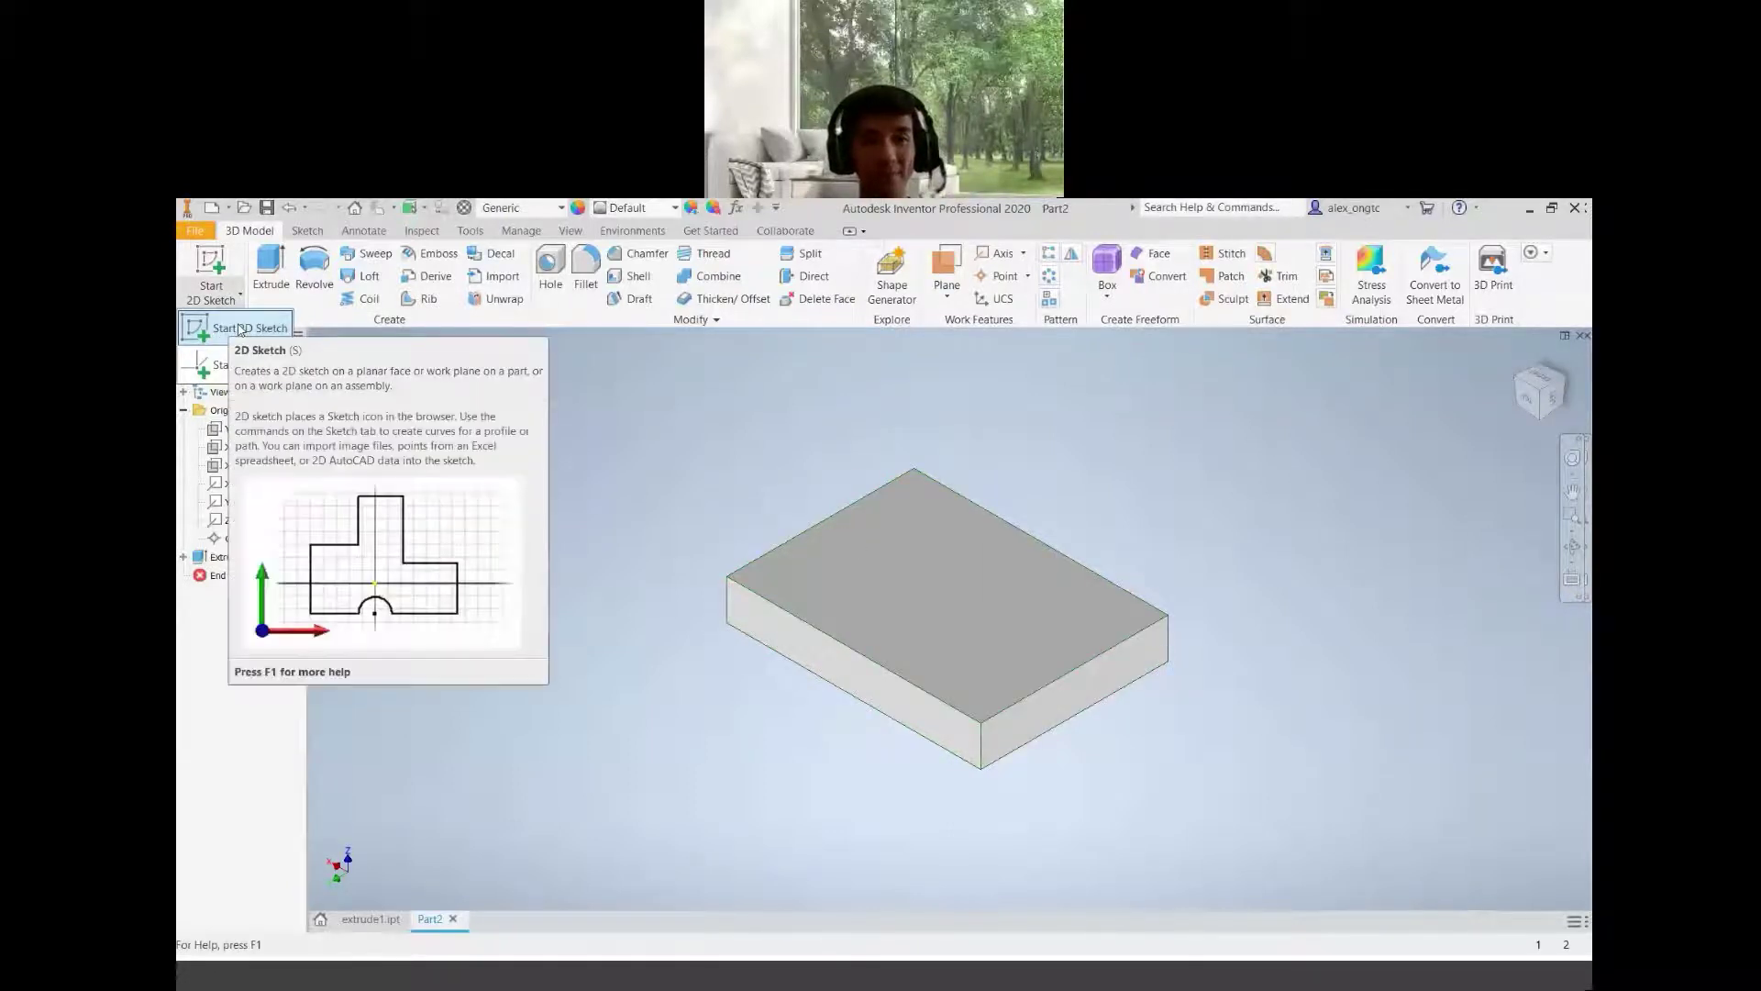
{"action": "left_click", "coordinate": [240, 328]}
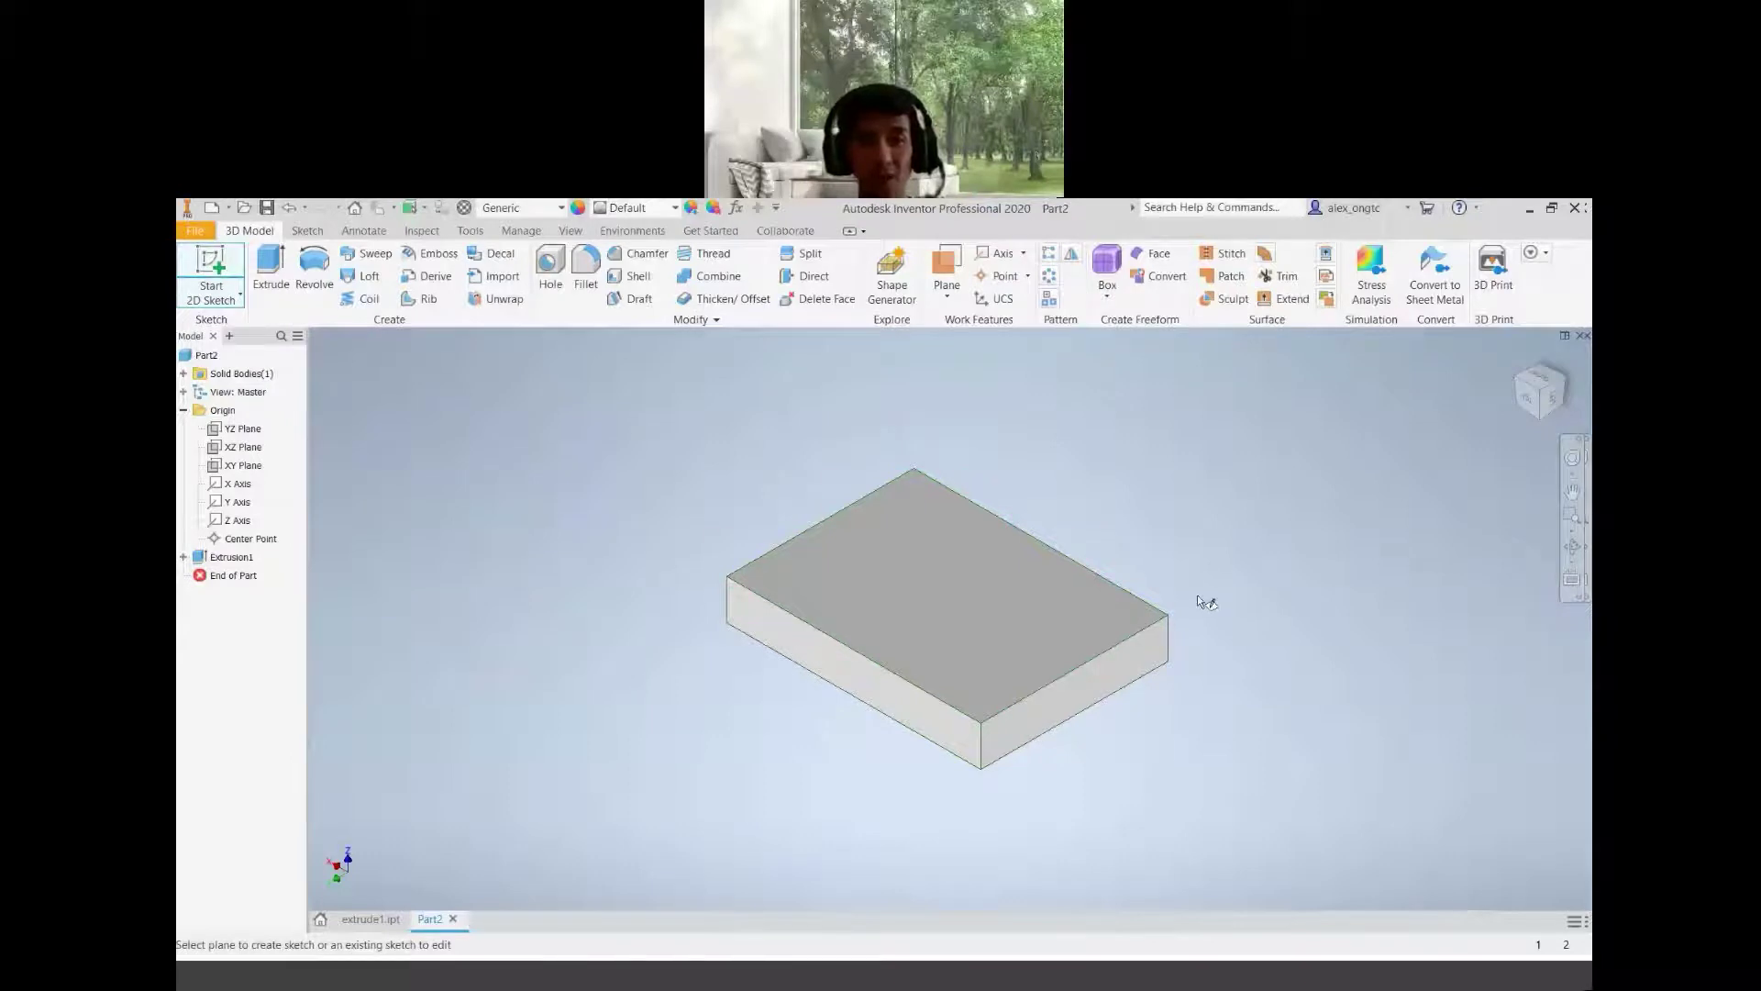
{"action": "mouse_move", "coordinate": [1187, 609]}
{"action": "middle_mouse_down", "text": "shift"}
{"action": "mouse_move", "coordinate": [1030, 668]}
{"action": "mouse_move", "coordinate": [982, 655]}
{"action": "mouse_move", "coordinate": [939, 669]}
{"action": "middle_mouse_up", "text": "shift"}
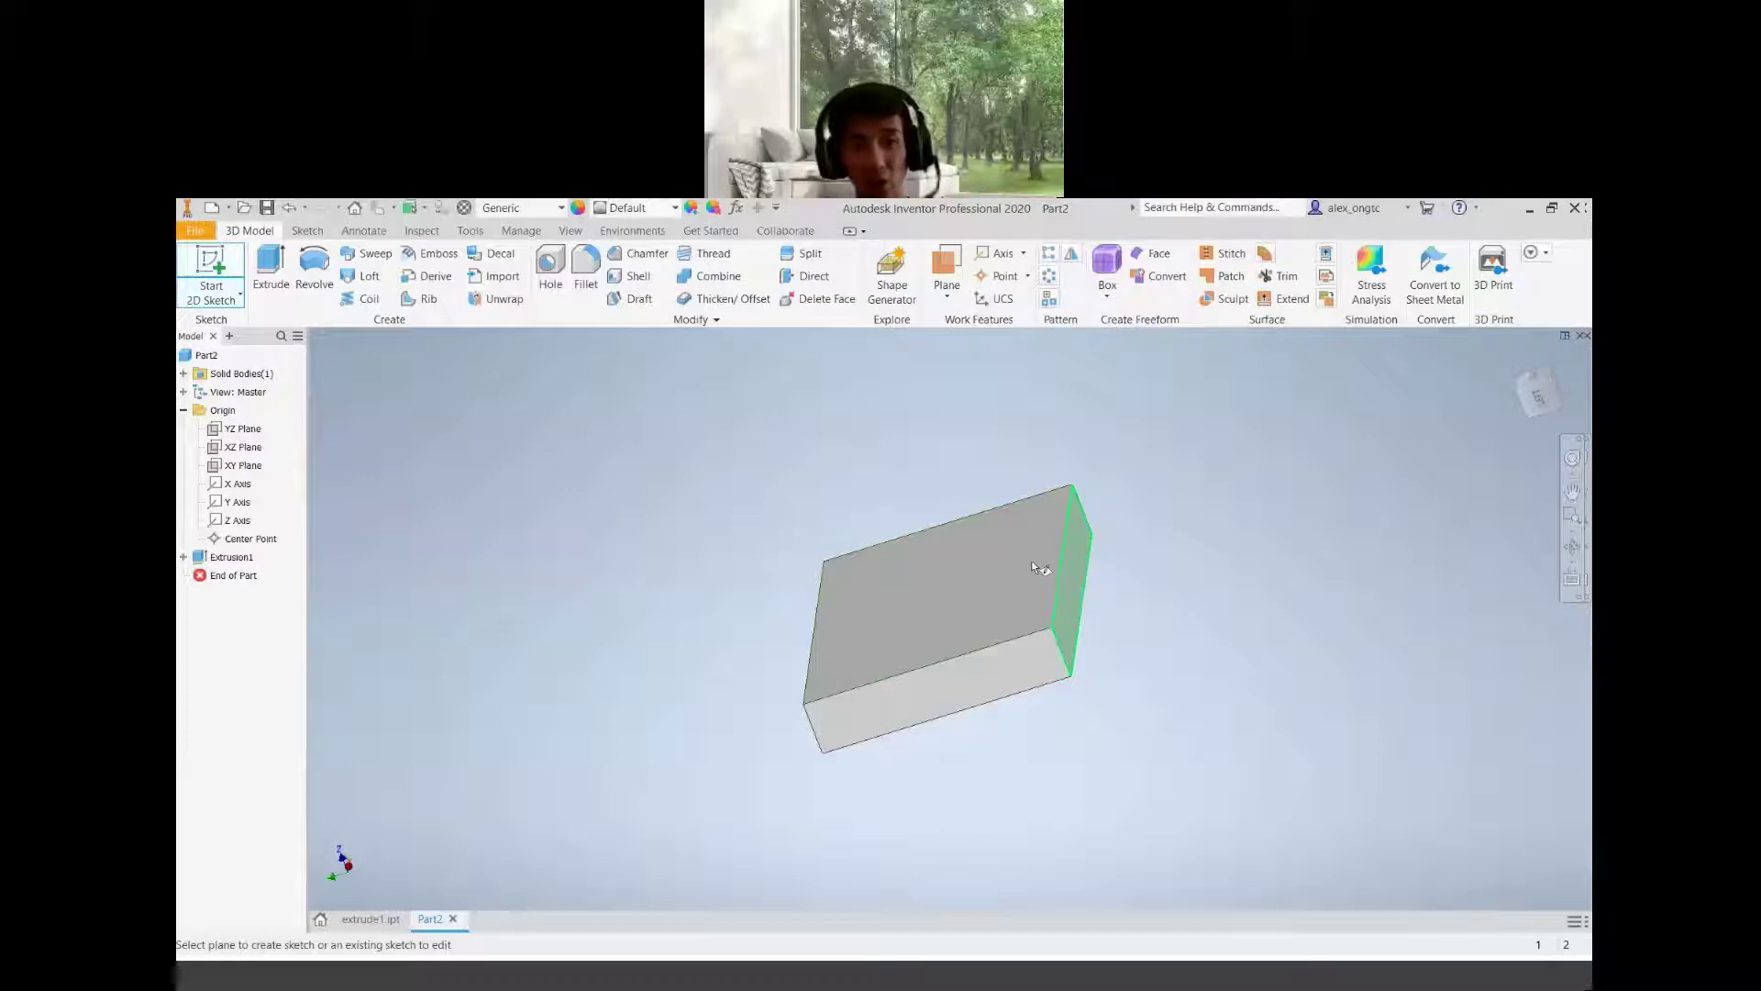
{"action": "left_click", "coordinate": [213, 292]}
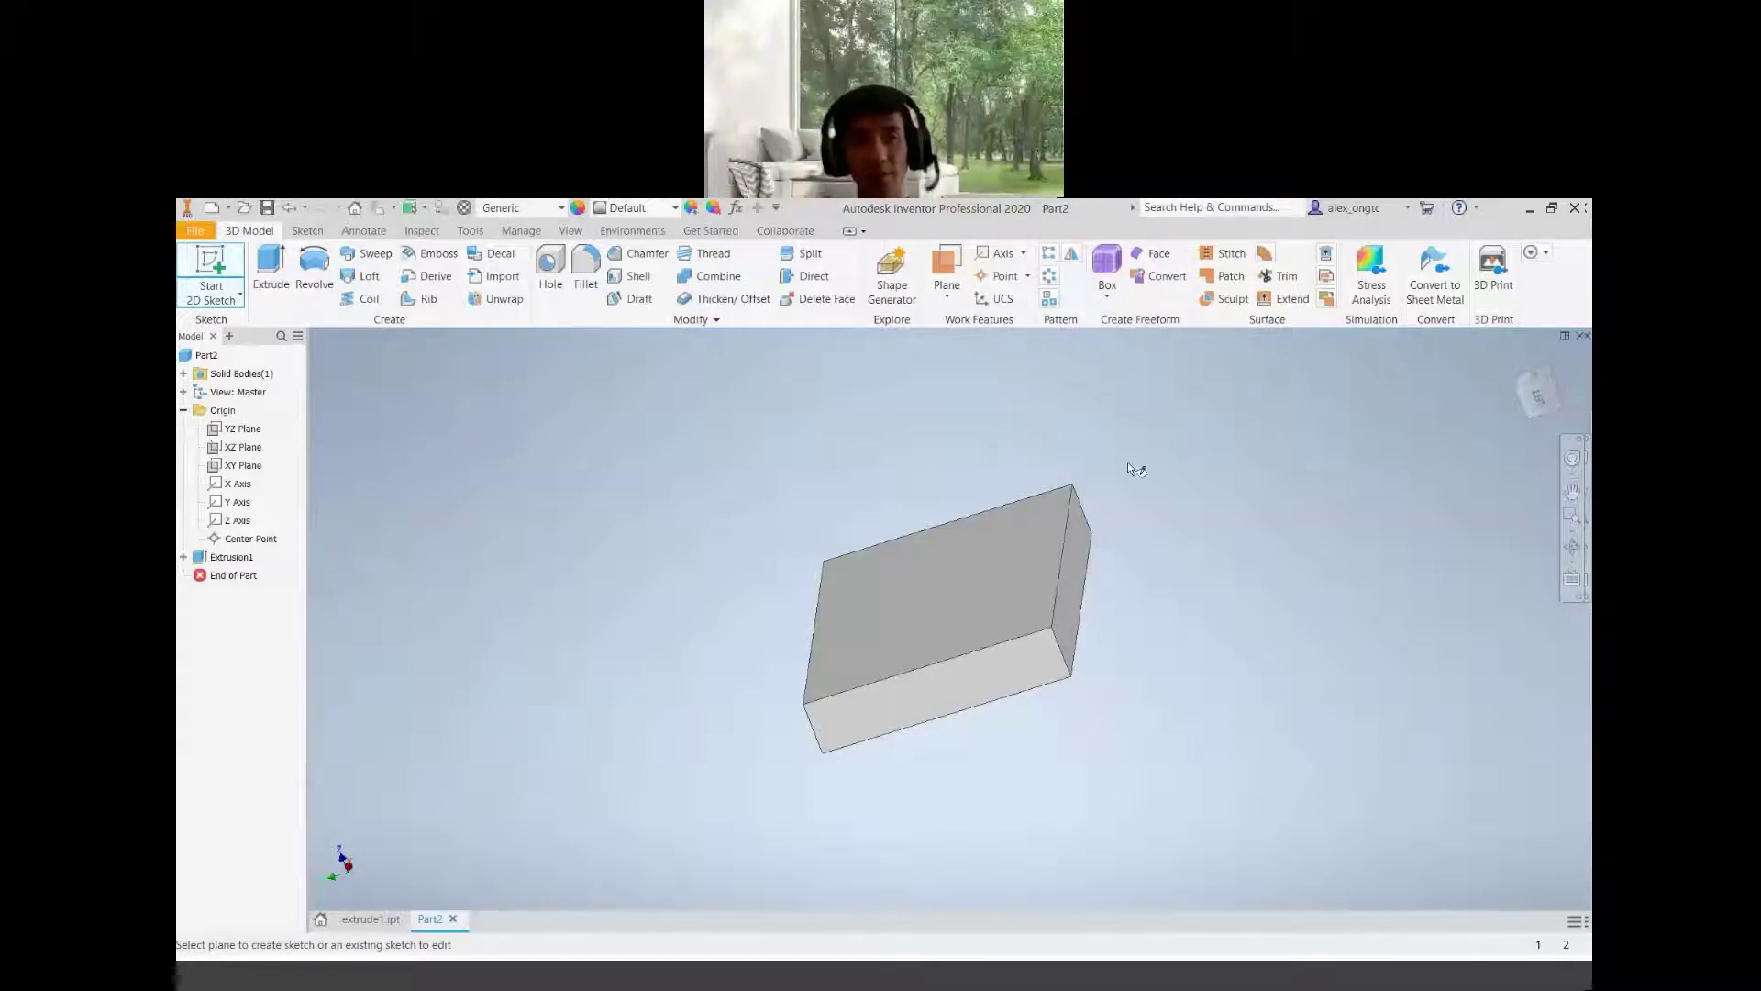
{"action": "left_click", "coordinate": [1067, 595]}
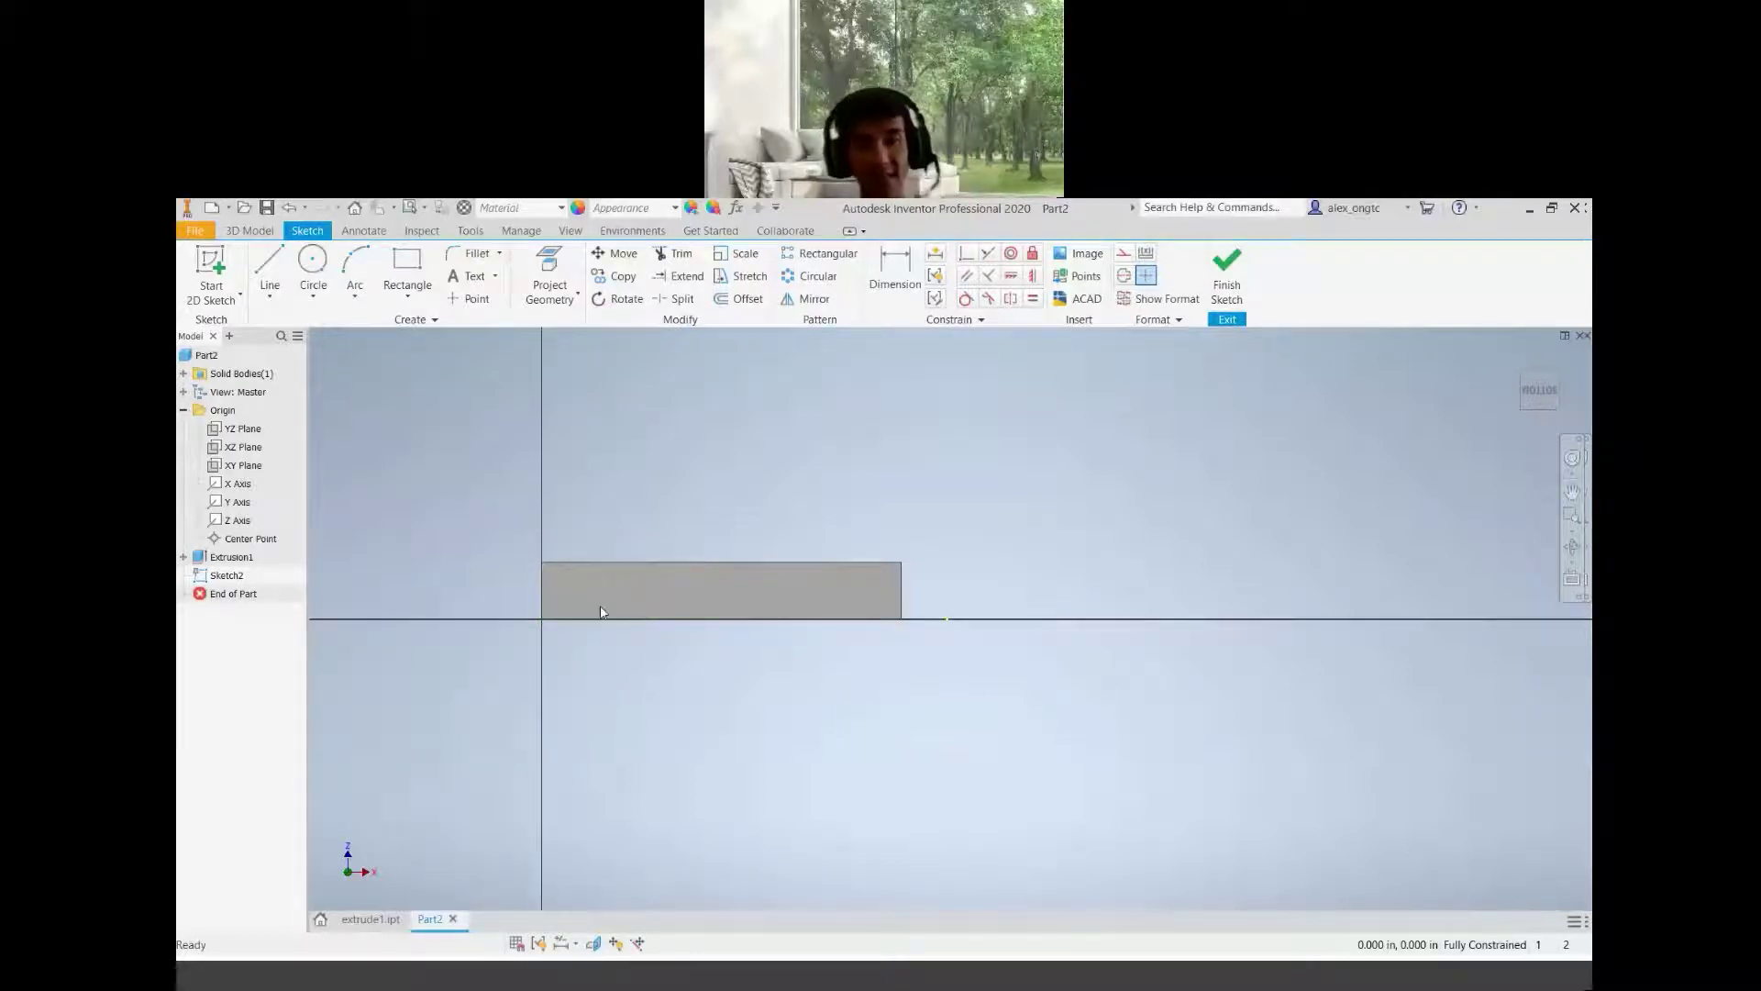
Inspect the sketch plane on the base's side face at an angle and return to the straight-on view
{"action": "key", "text": "F4"}
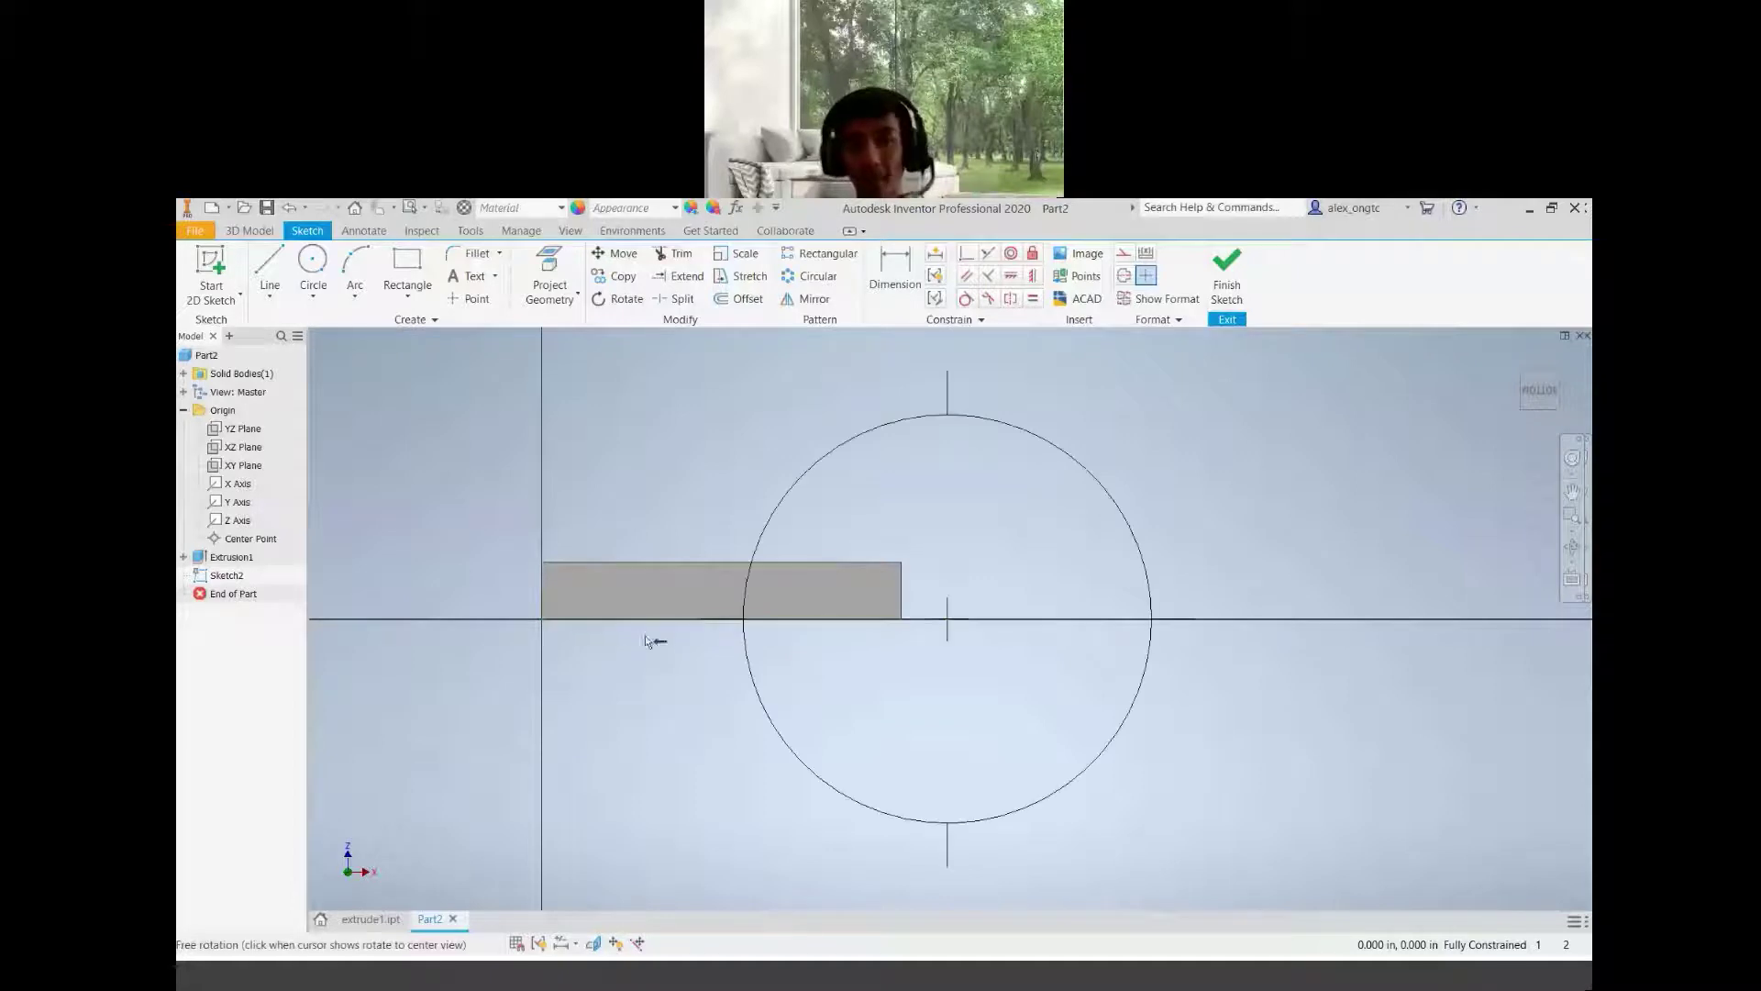
{"action": "mouse_move", "coordinate": [948, 652]}
{"action": "left_mouse_down"}
{"action": "mouse_move", "coordinate": [1006, 719]}
{"action": "mouse_move", "coordinate": [998, 688]}
{"action": "left_mouse_up"}
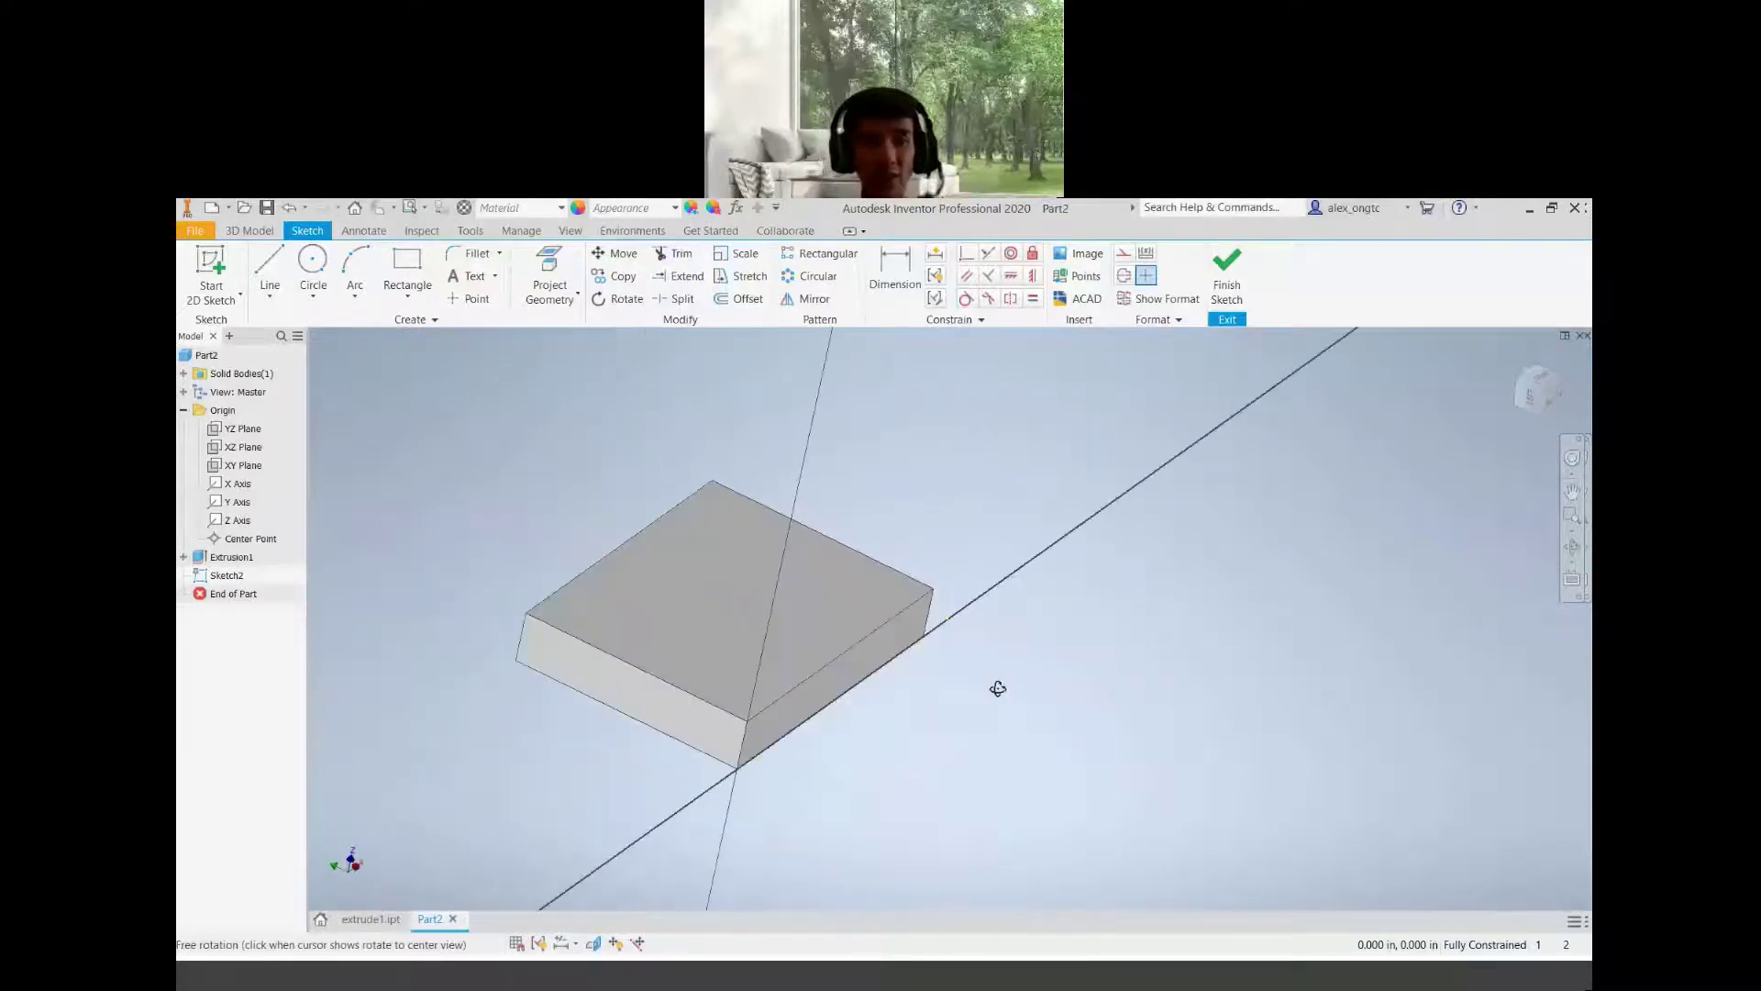
{"action": "key", "text": "Escape"}
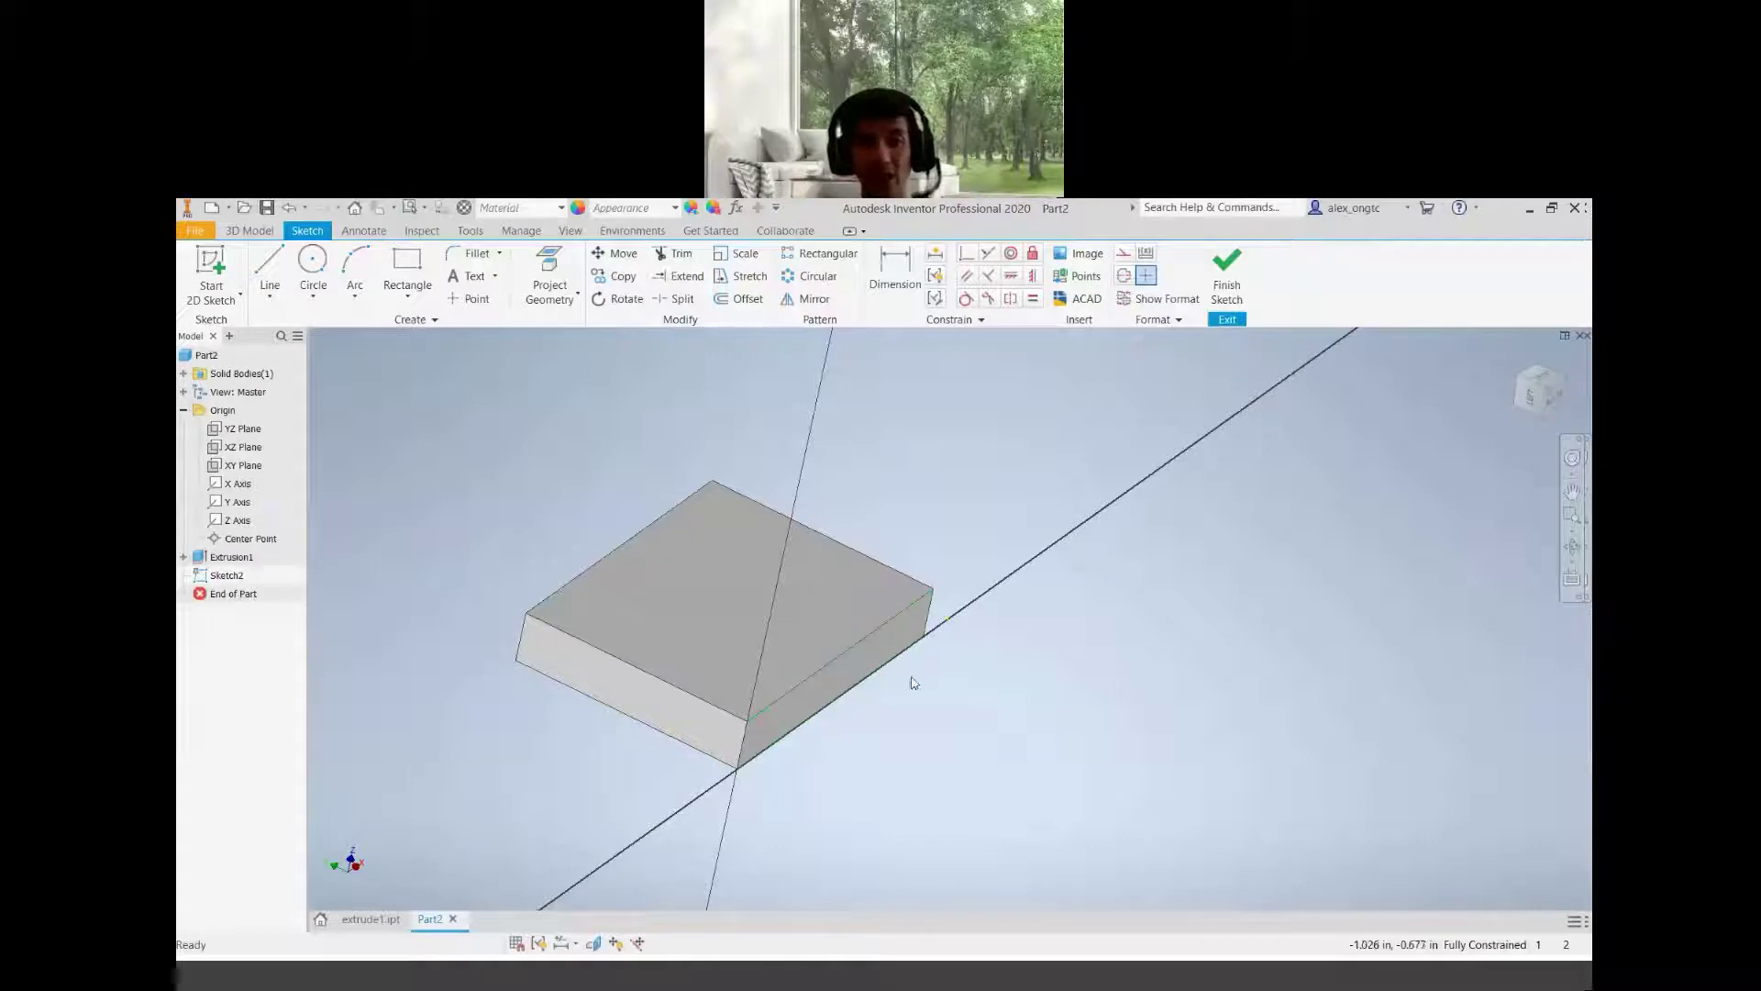
{"action": "left_click", "coordinate": [1555, 398]}
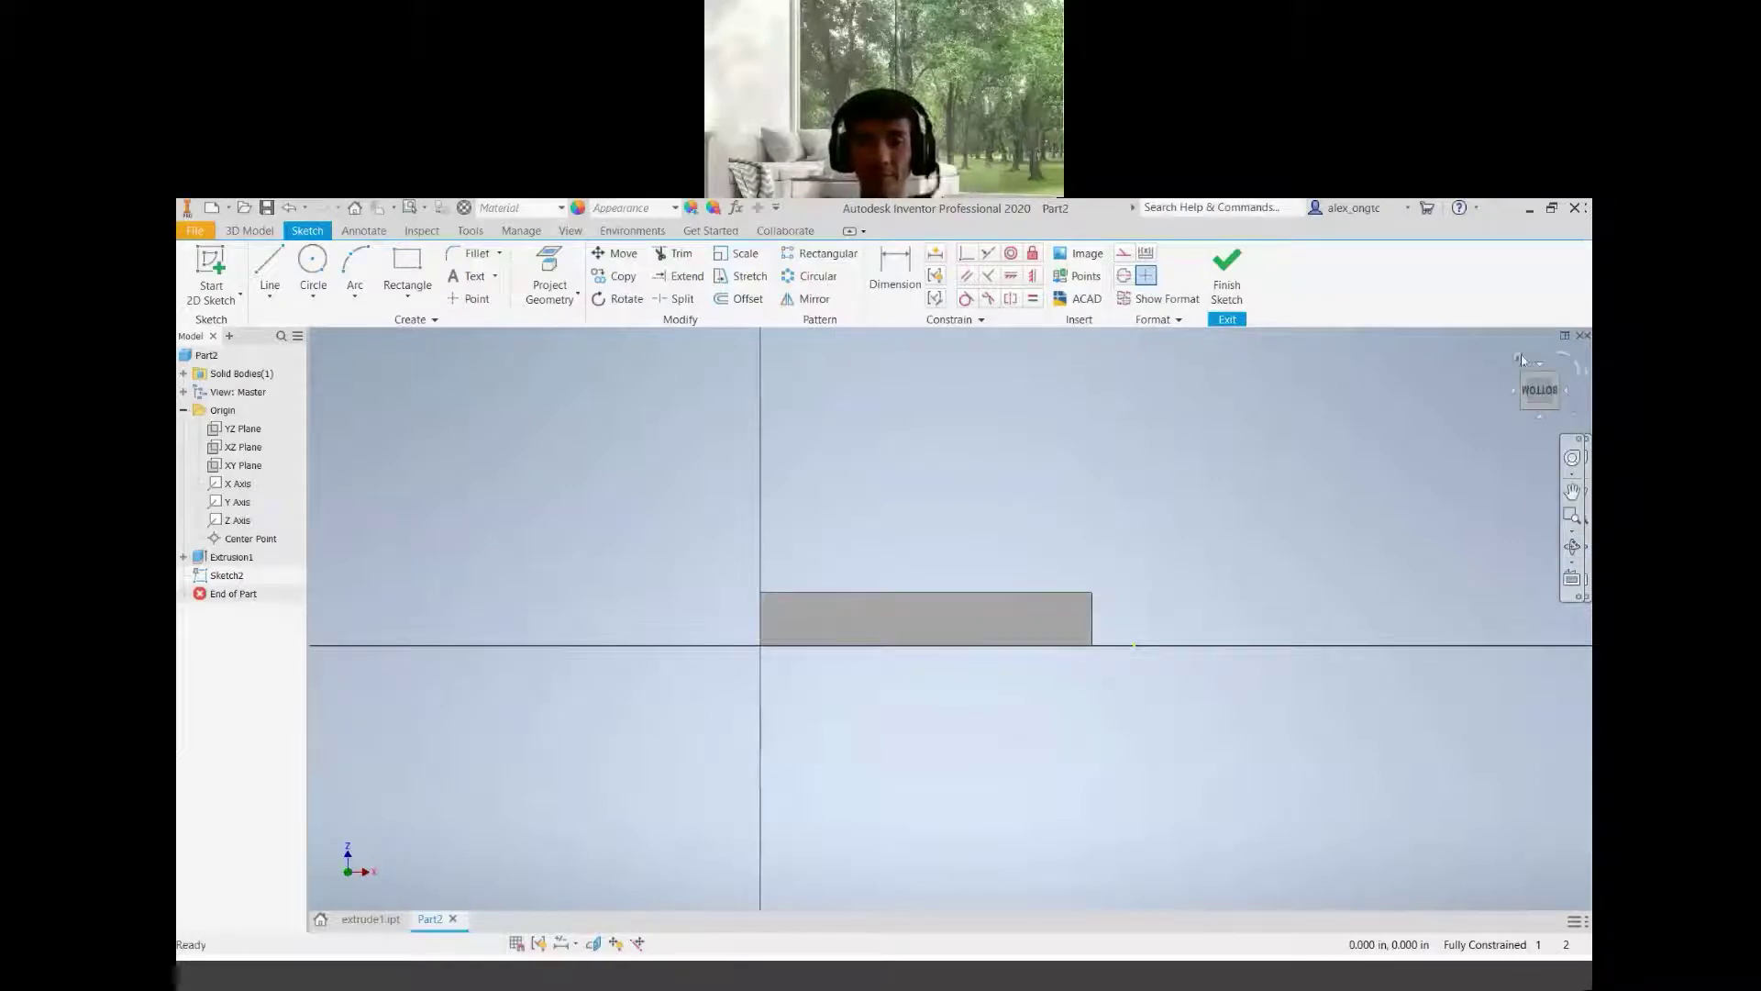
{"action": "middle_click_drag", "start_coordinate": [1222, 724], "coordinate": [1073, 733]}
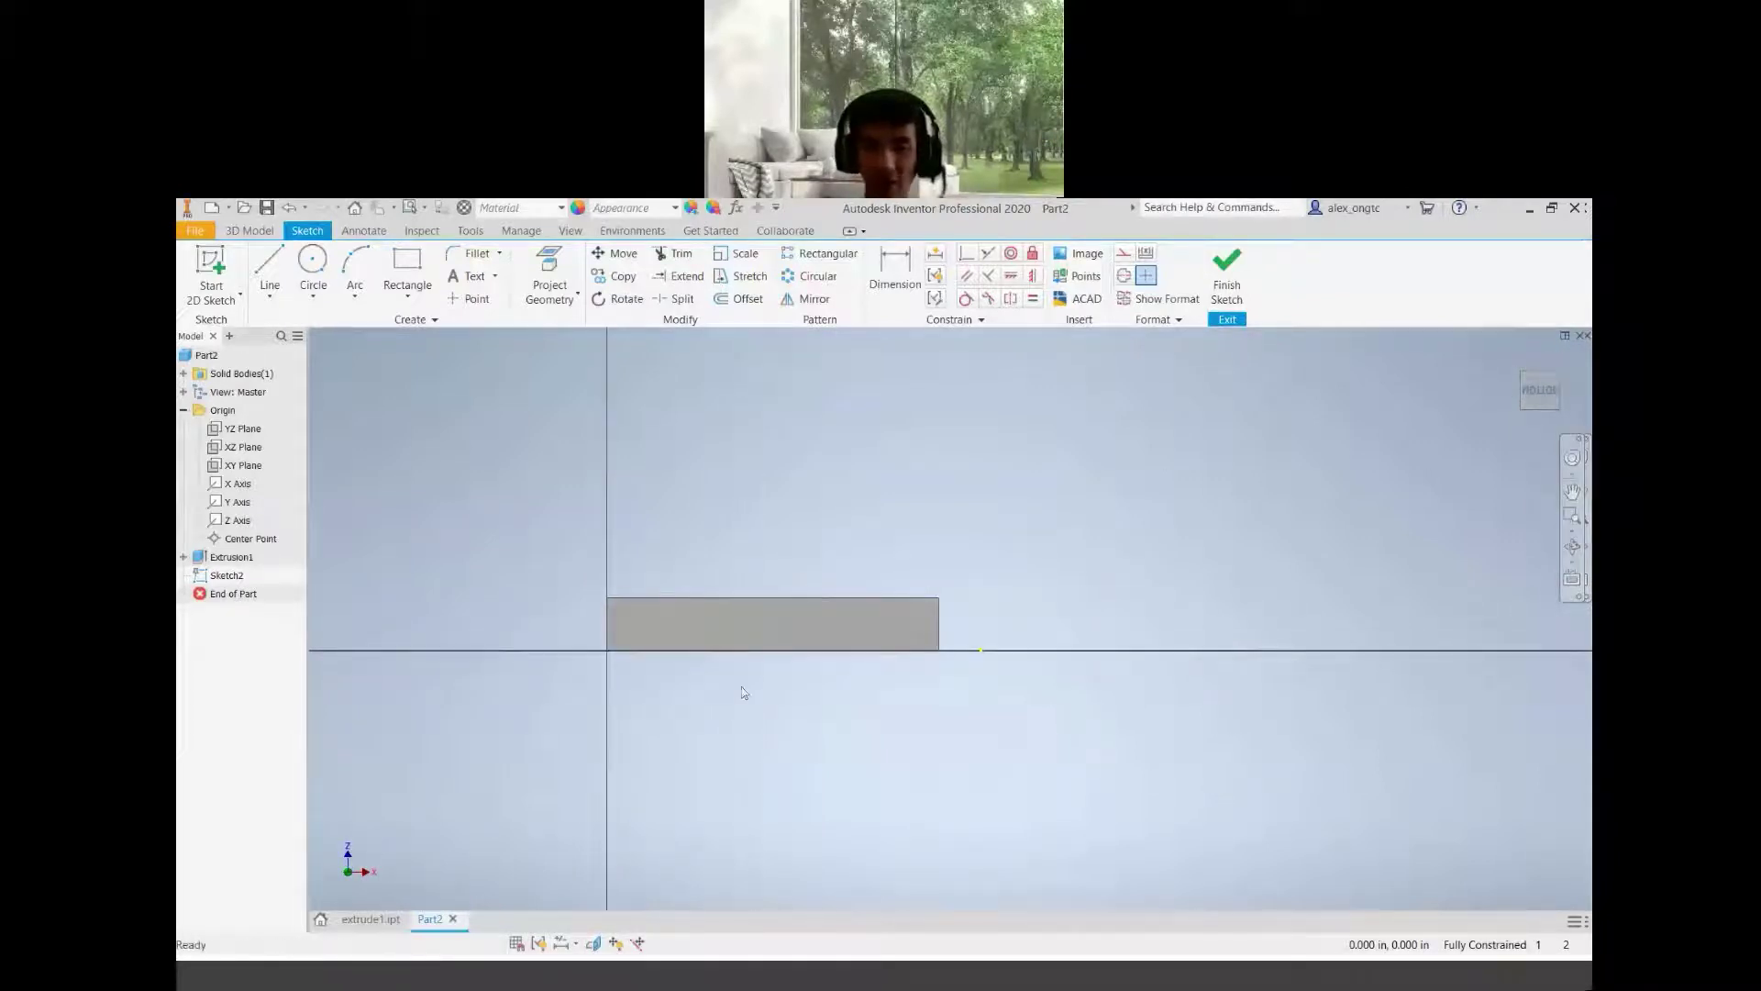
{"action": "left_click", "coordinate": [410, 261]}
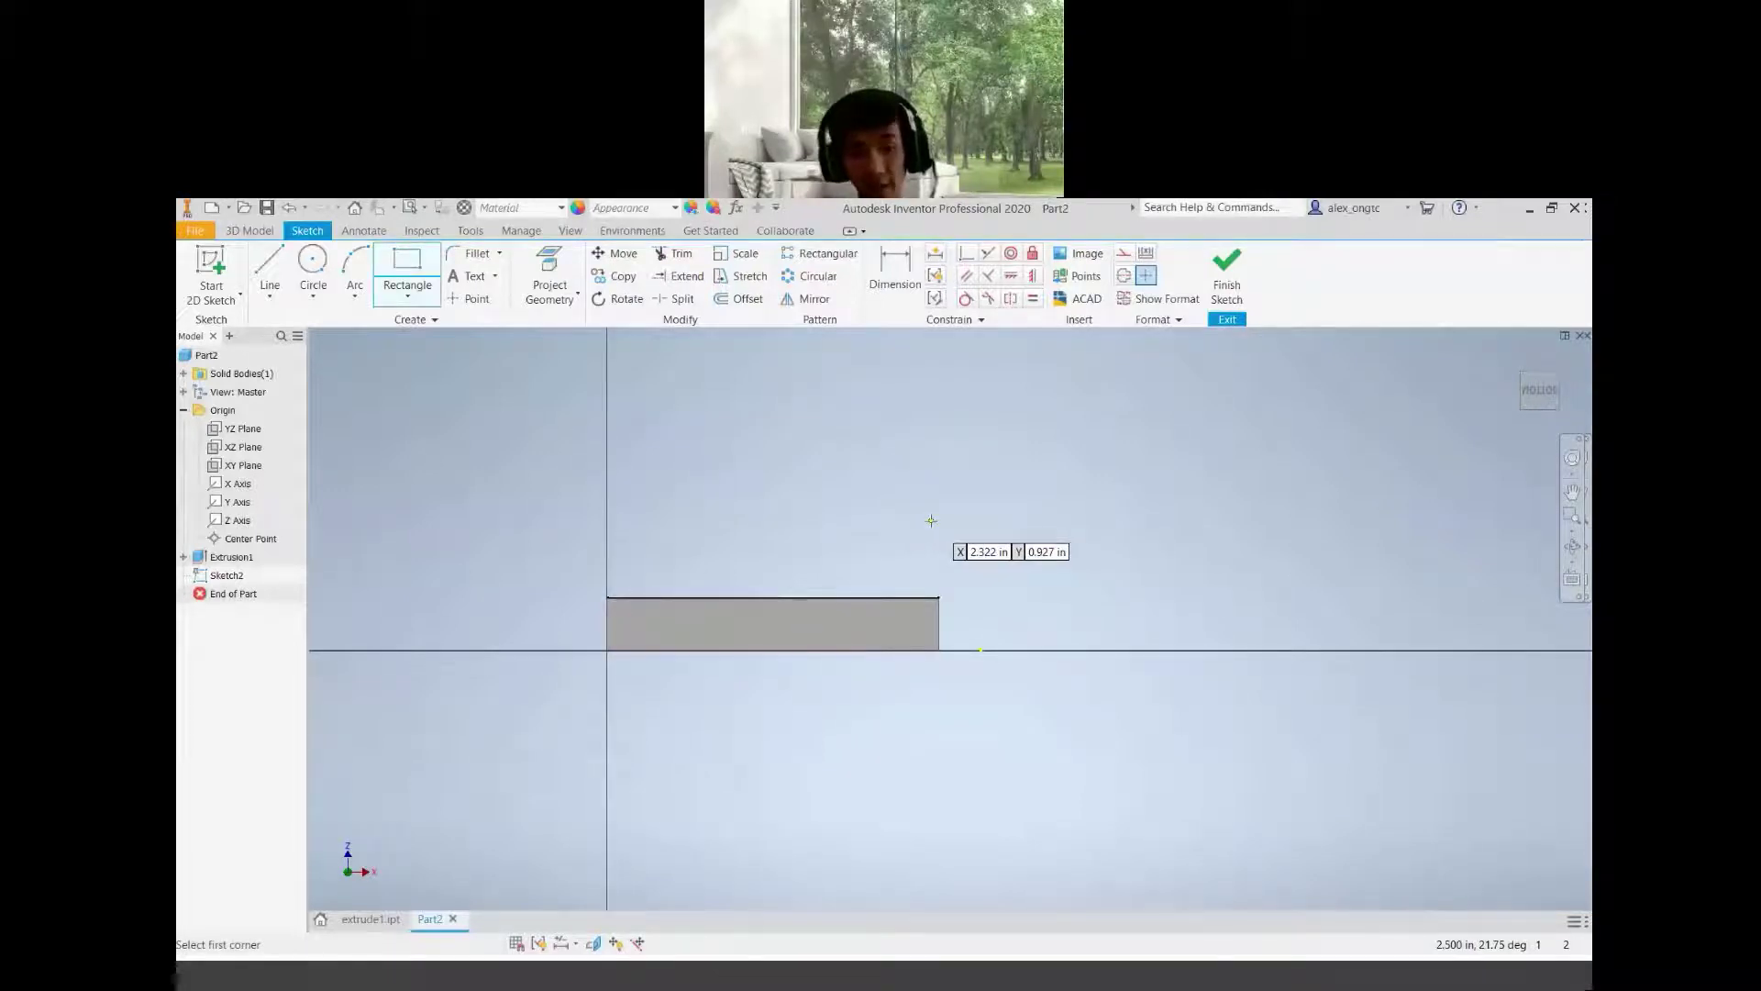
{"action": "key", "text": "Escape"}
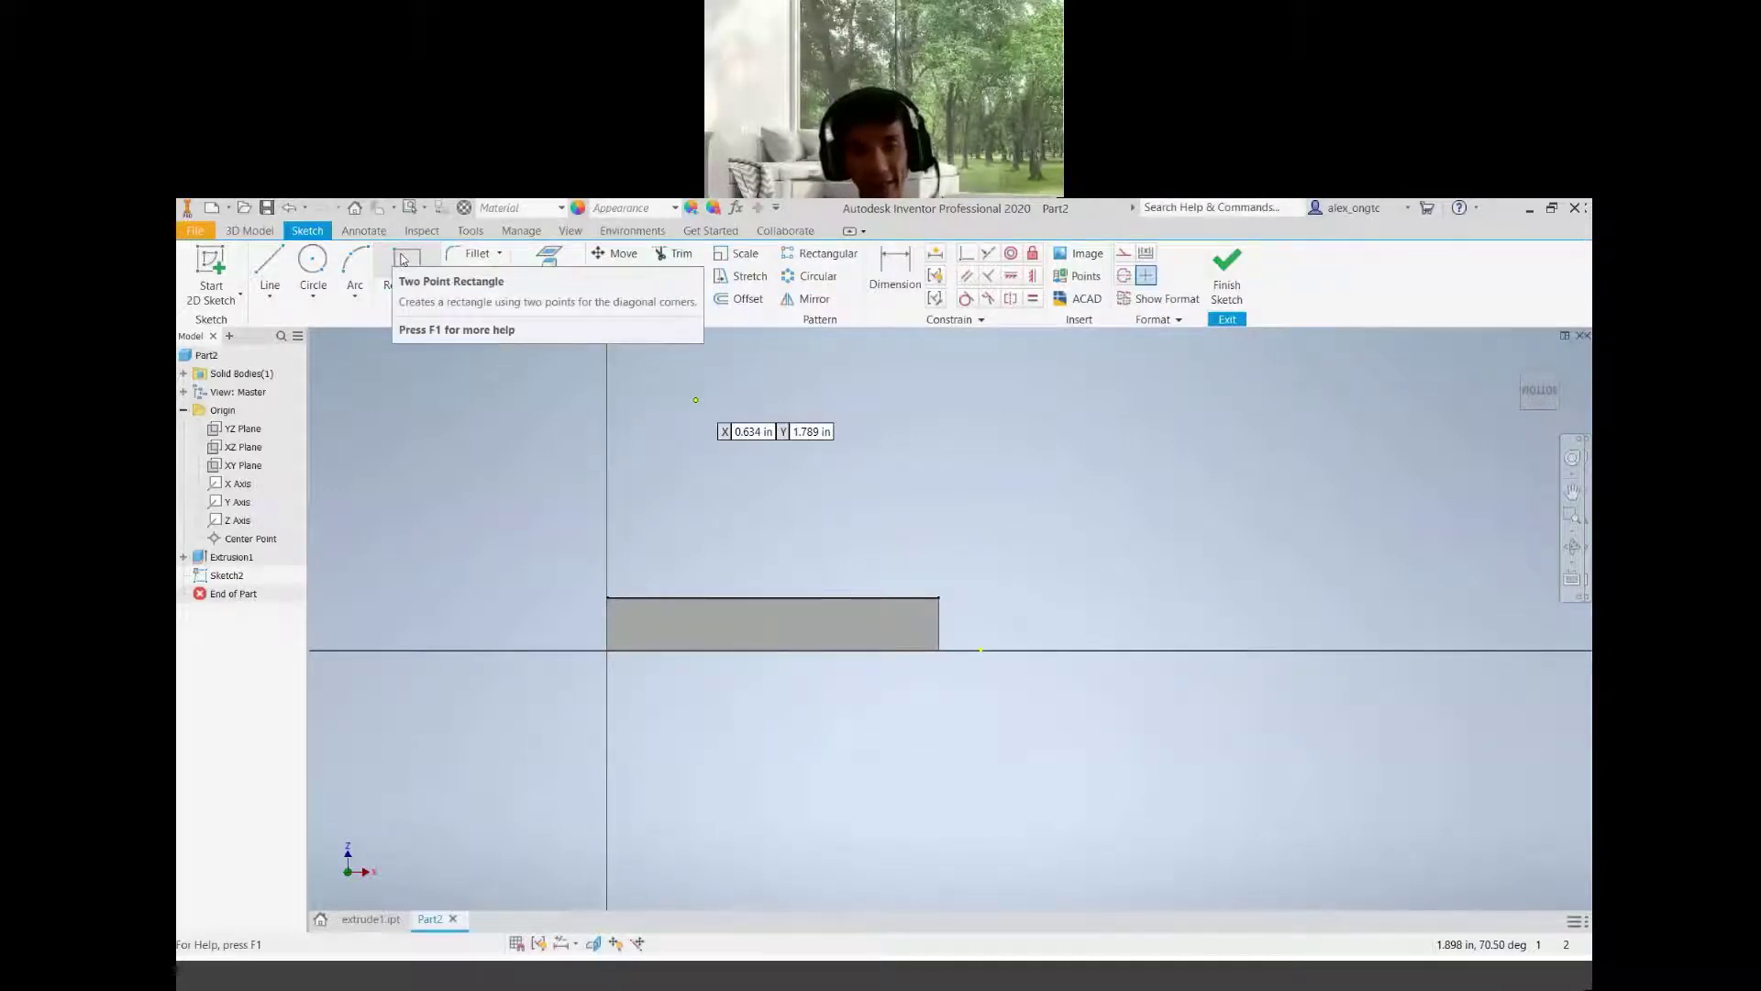
{"action": "left_click", "coordinate": [406, 266]}
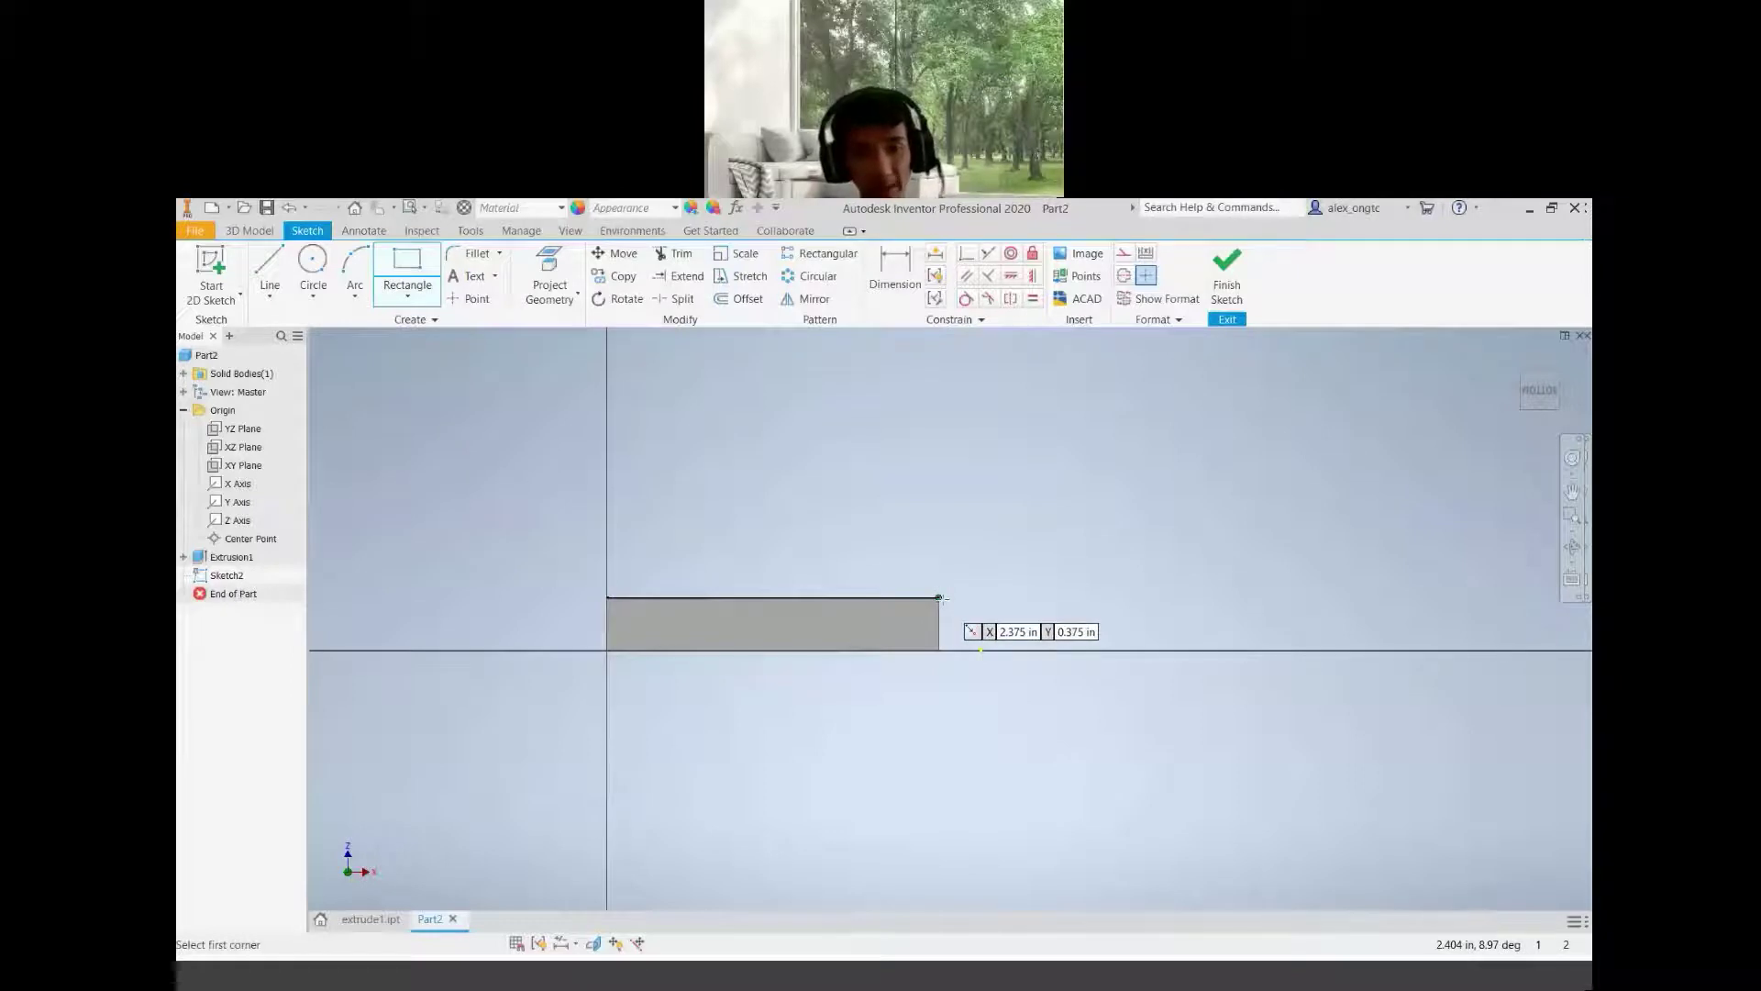
{"action": "key", "text": "Escape"}
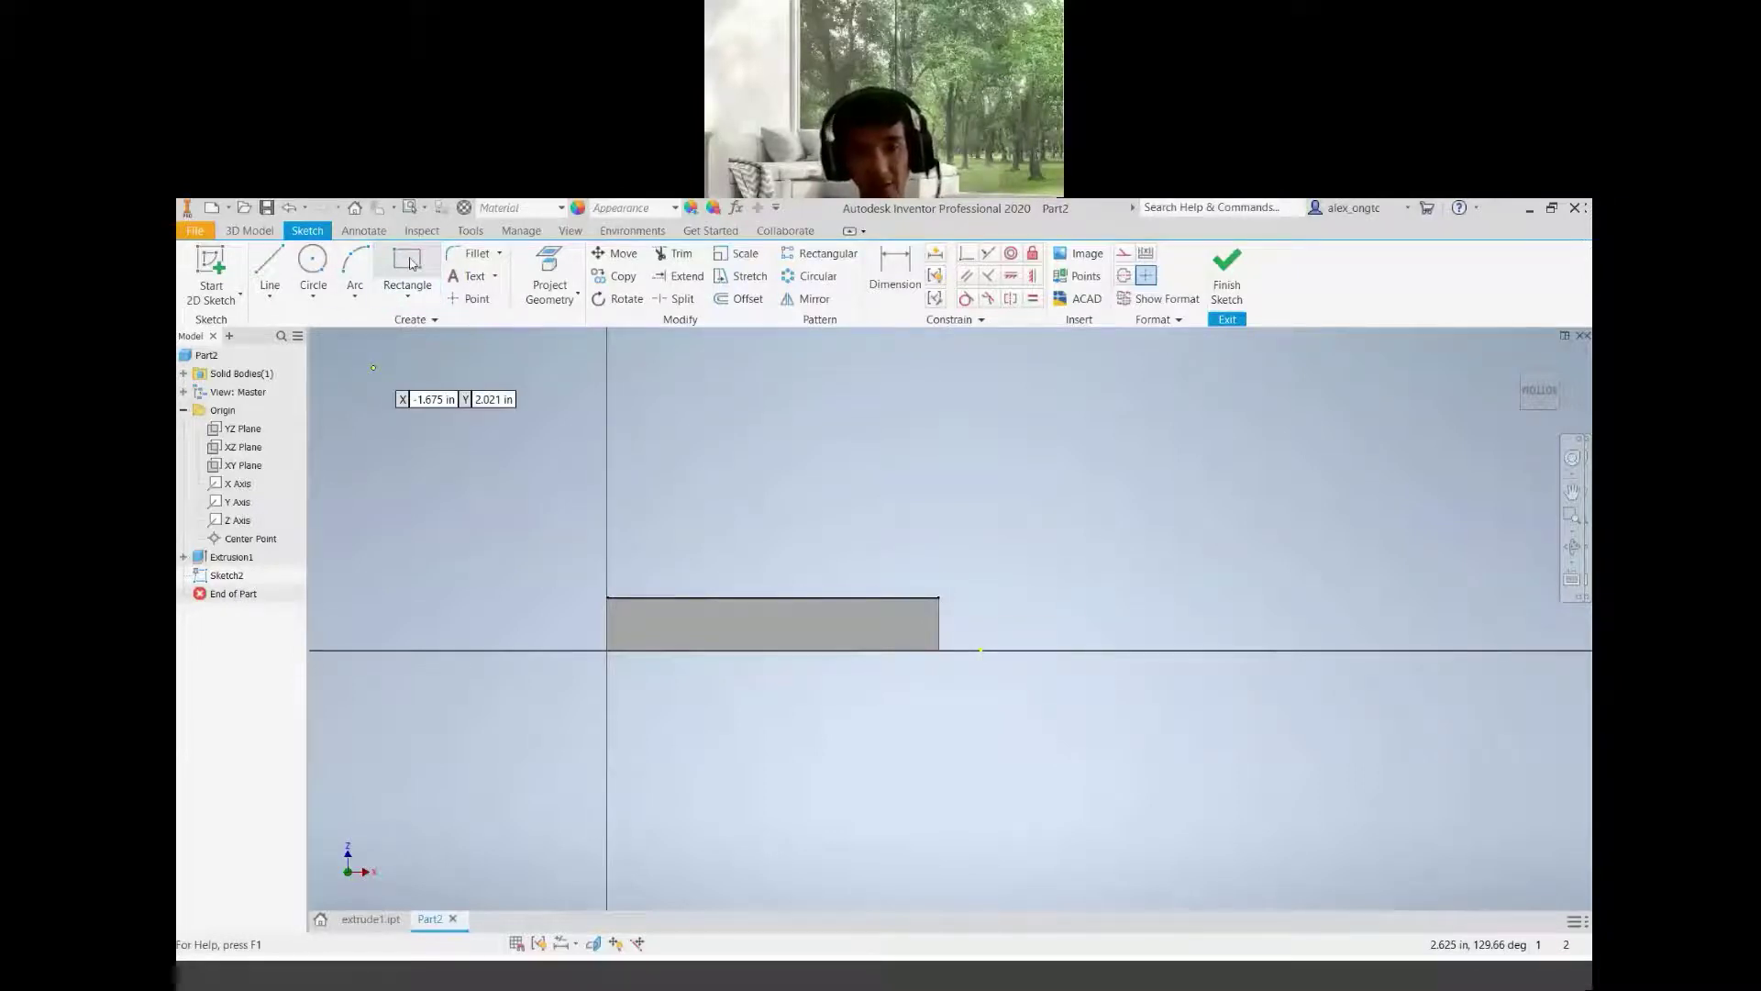
Sketch a two-point rectangle resting on the base's top edge, starting from the corner at X 2.375 in, Y 0.375 in
{"action": "left_click", "coordinate": [410, 264]}
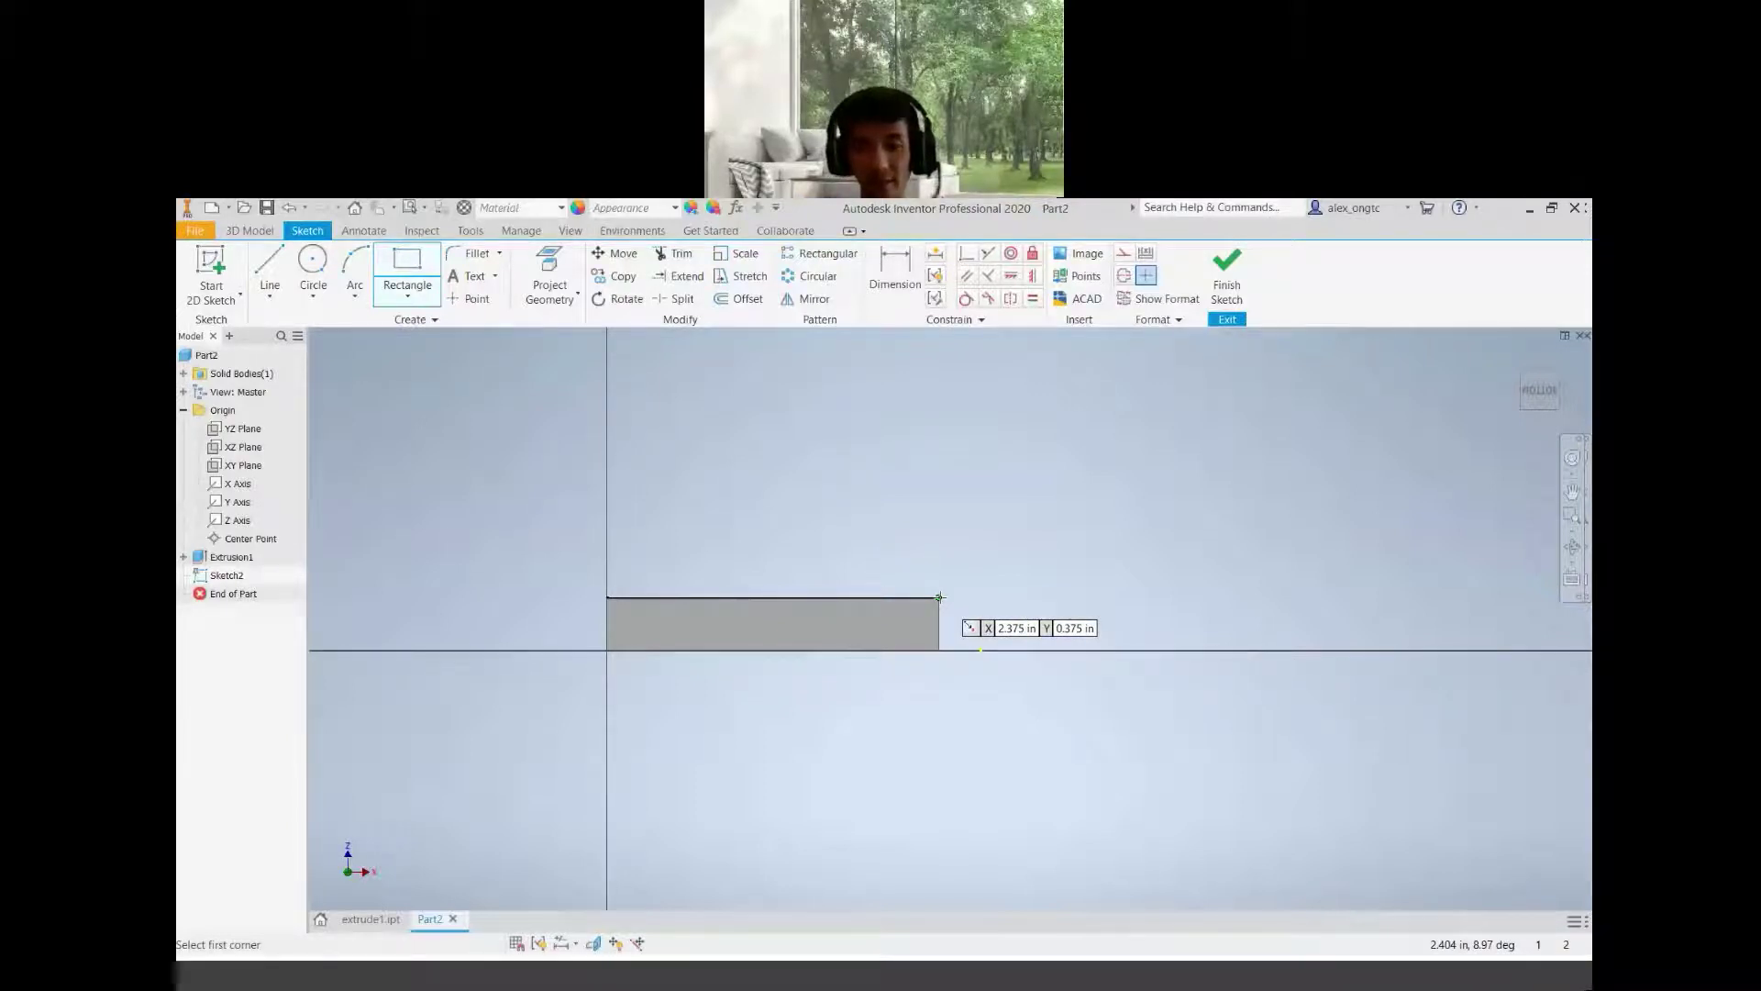
{"action": "left_click", "coordinate": [940, 597]}
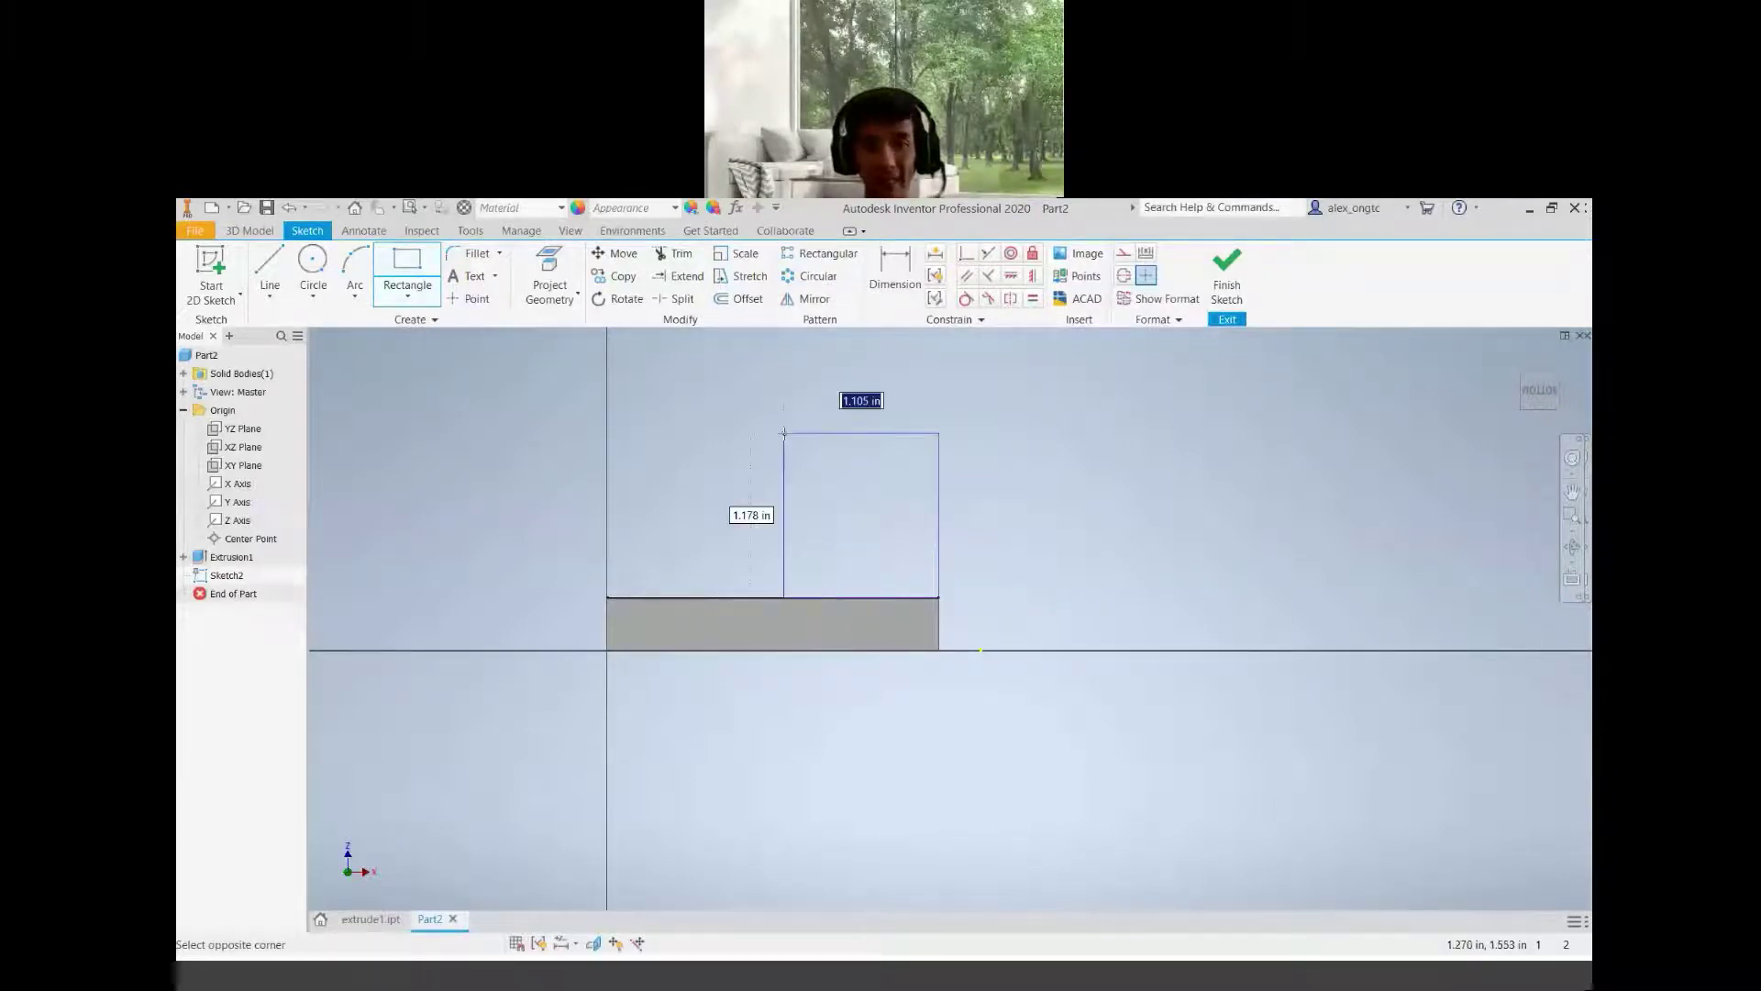
{"action": "left_click", "coordinate": [716, 556]}
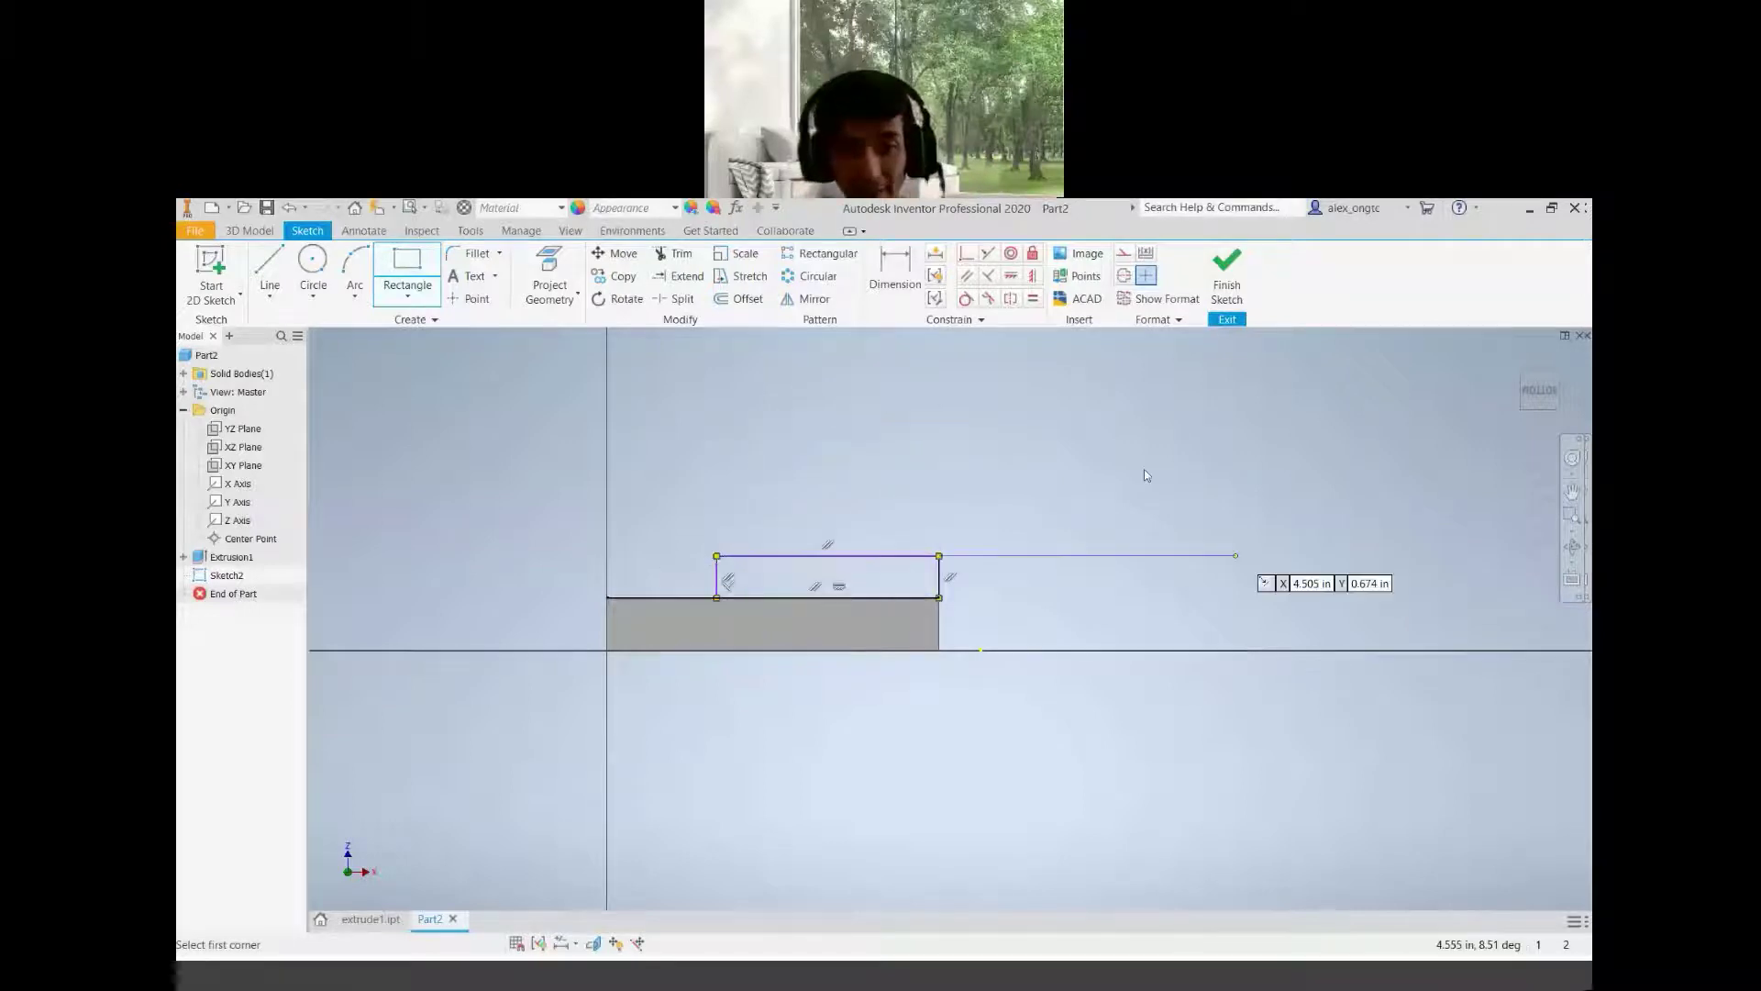
Sketch a second two-point rectangle about 0.926 in wide and 1.035 in high from the corner at X 2.375 in, Y 0.375 in
{"action": "left_click", "coordinate": [406, 261]}
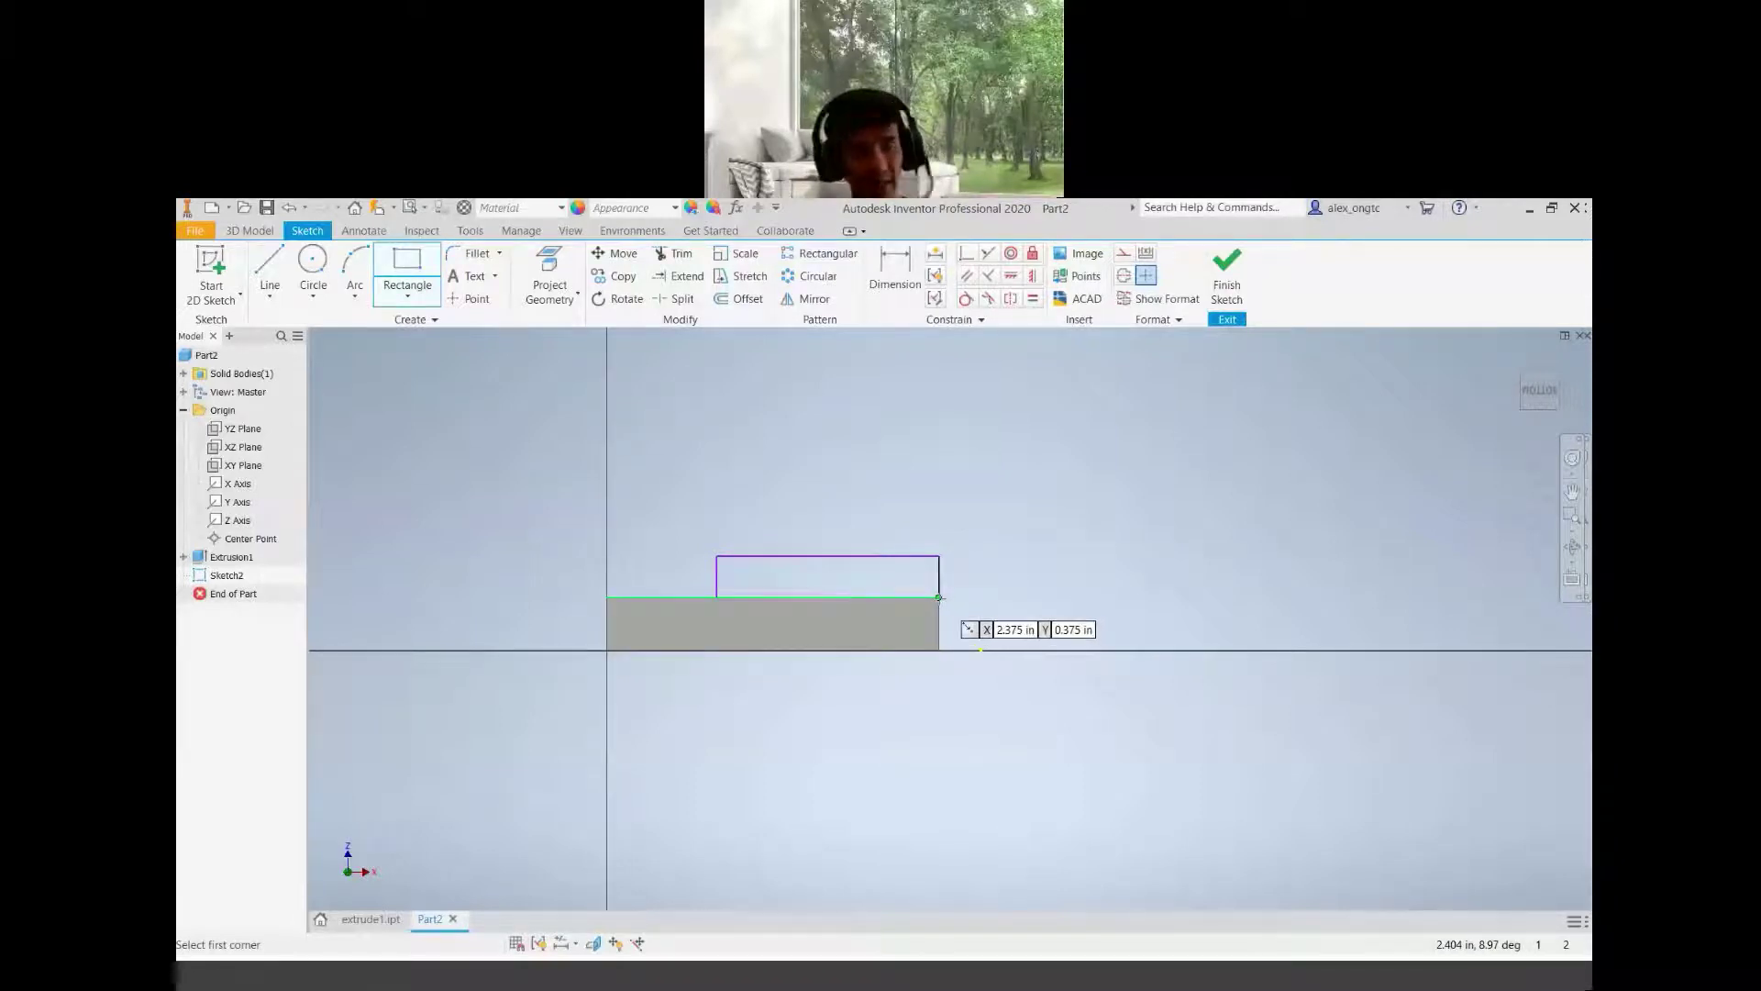
{"action": "left_click", "coordinate": [939, 597]}
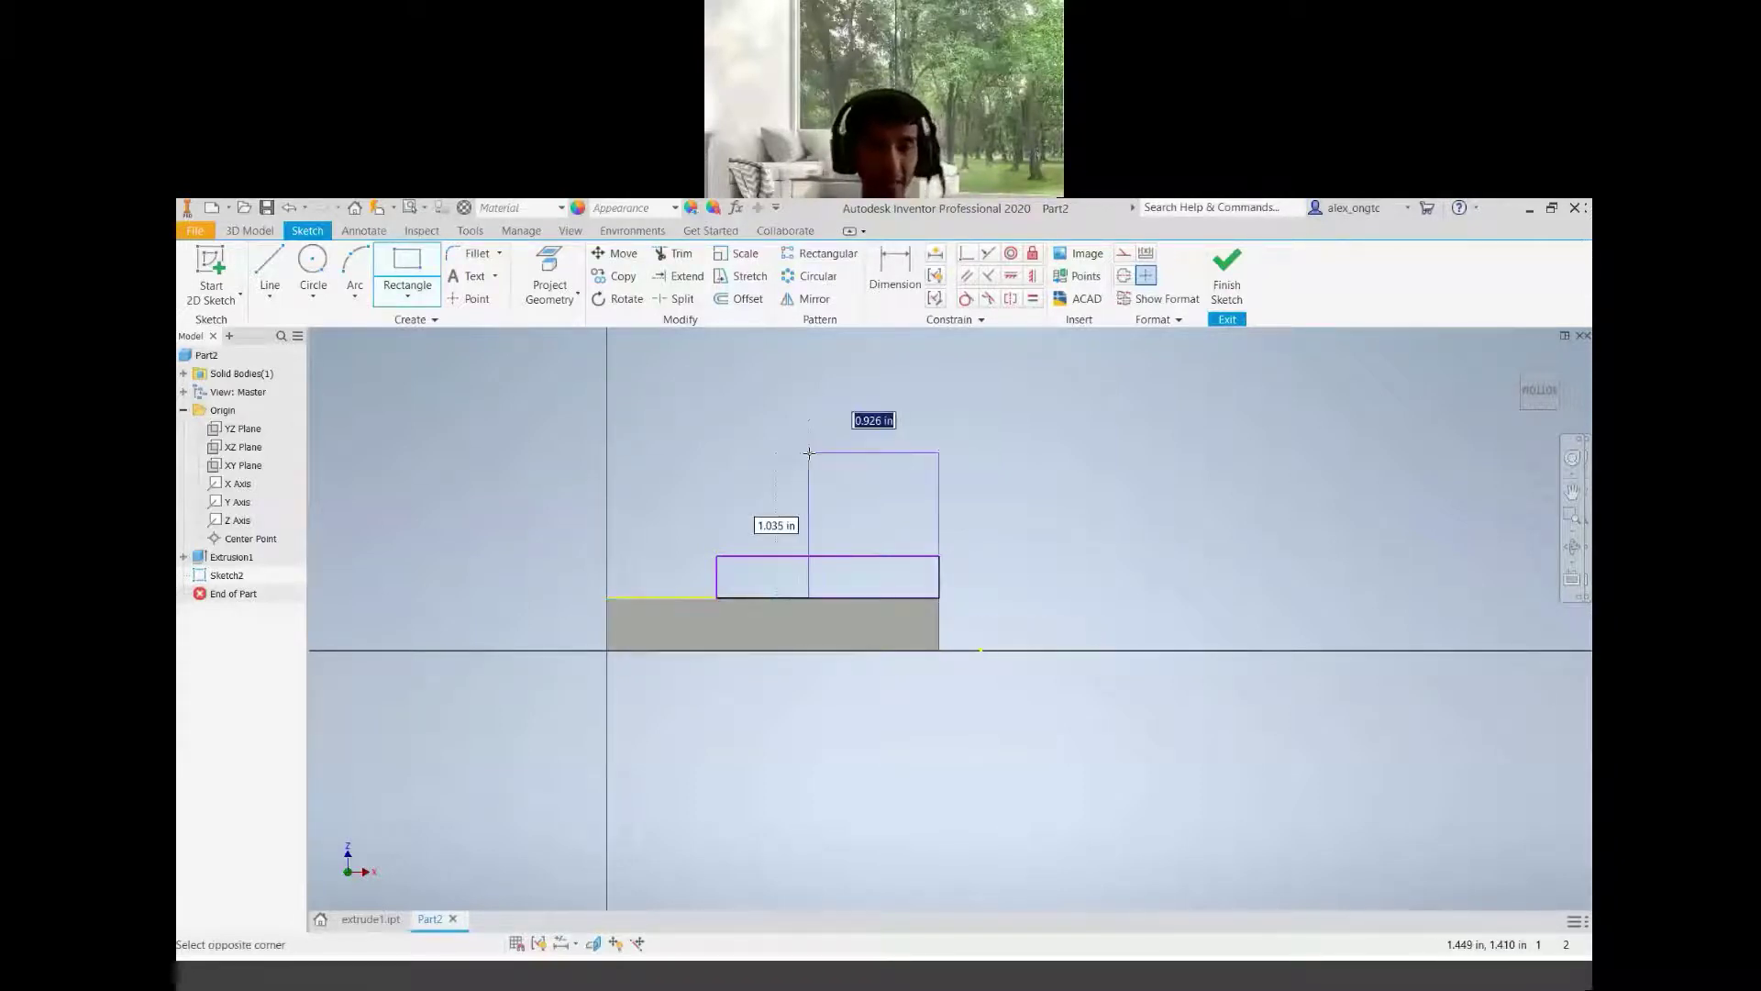
{"action": "left_click", "coordinate": [809, 453]}
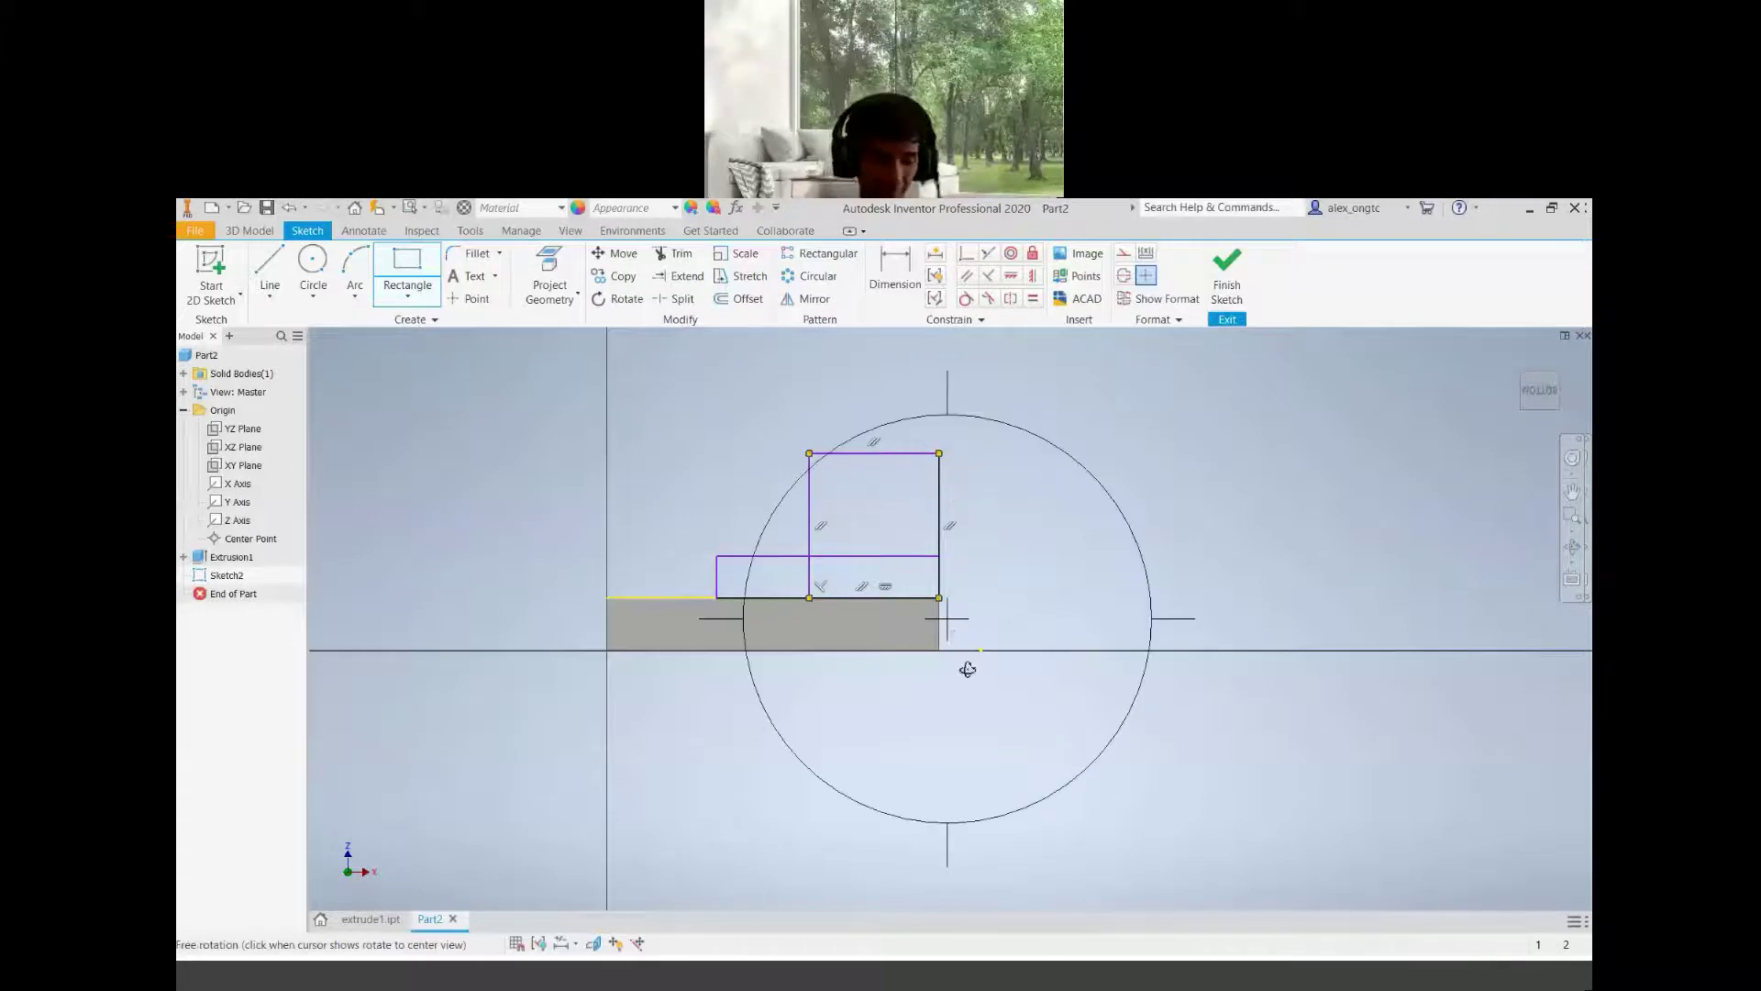
Inspect the two rectangles on the base at an angle and compare them with the extrude1.pdf drawing in Acrobat Reader, returning to Inventor
{"action": "middle_click_drag", "start_coordinate": [966, 669], "coordinate": [1204, 665], "text": "shift"}
{"action": "mouse_move", "coordinate": [1096, 659]}
{"action": "middle_mouse_down"}
{"action": "mouse_move", "coordinate": [887, 668]}
{"action": "mouse_move", "coordinate": [973, 670]}
{"action": "mouse_move", "coordinate": [921, 679]}
{"action": "mouse_move", "coordinate": [933, 685]}
{"action": "middle_mouse_up"}
{"action": "scroll", "coordinate": [888, 668], "scroll_direction": "up", "scroll_amount": 3}
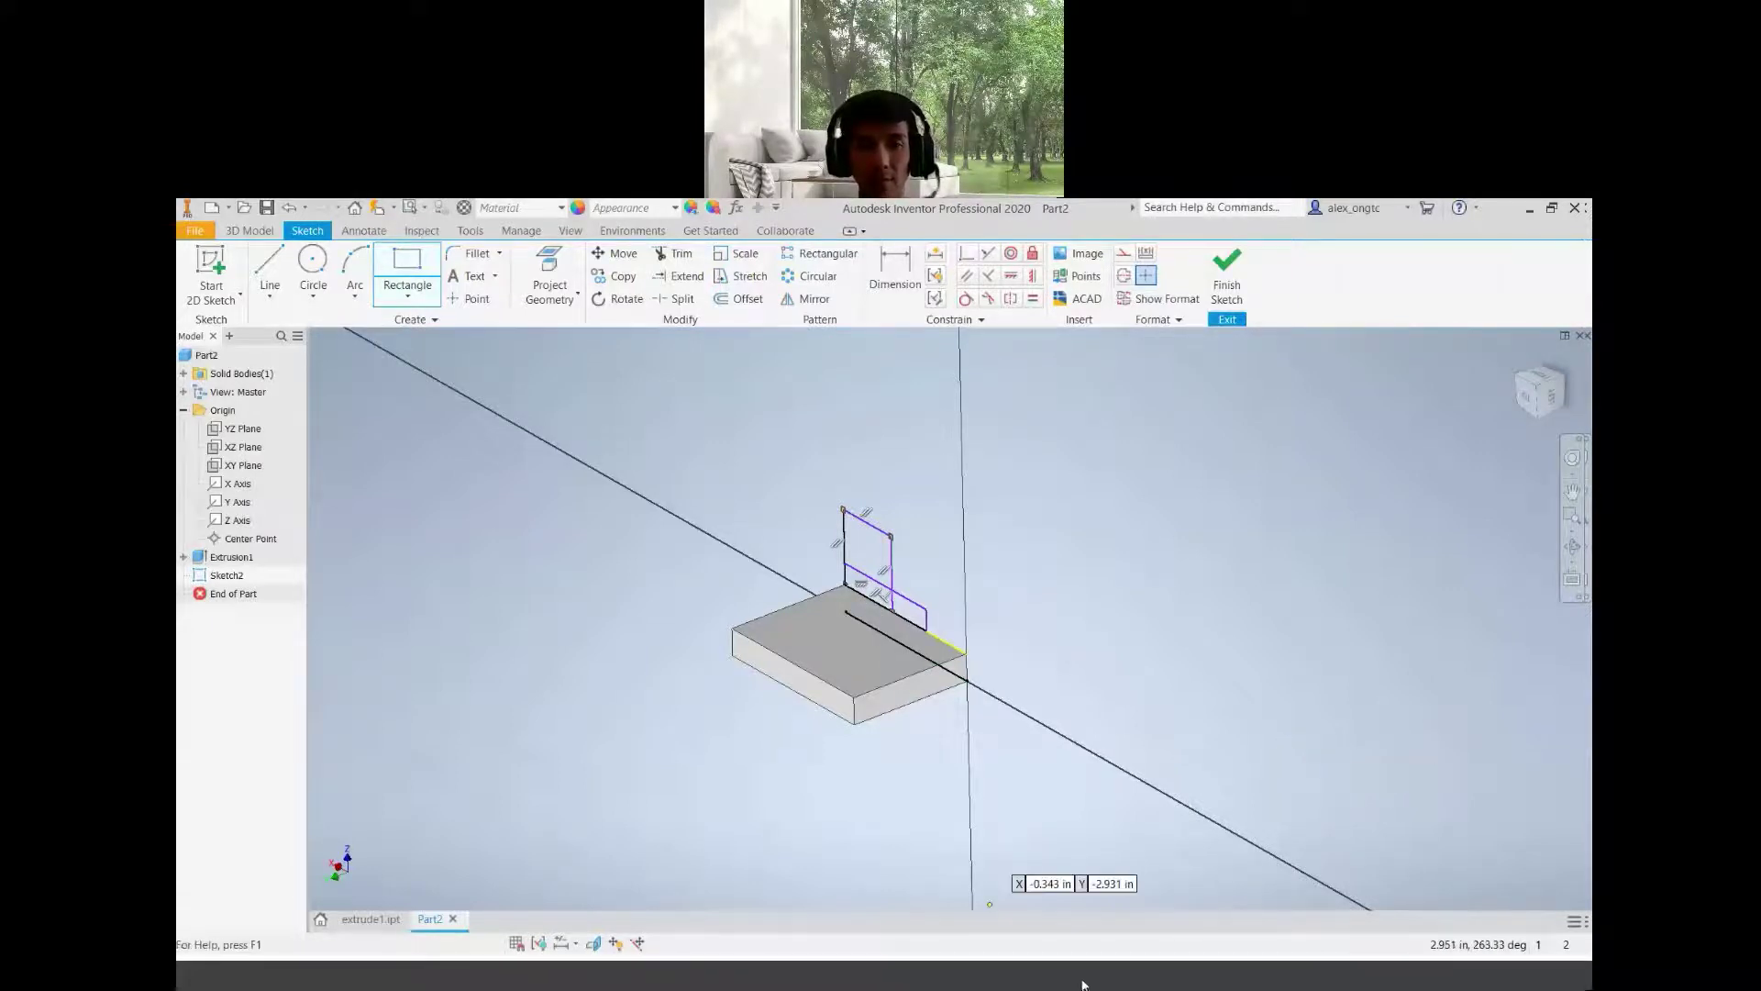
{"action": "left_click", "coordinate": [1226, 916]}
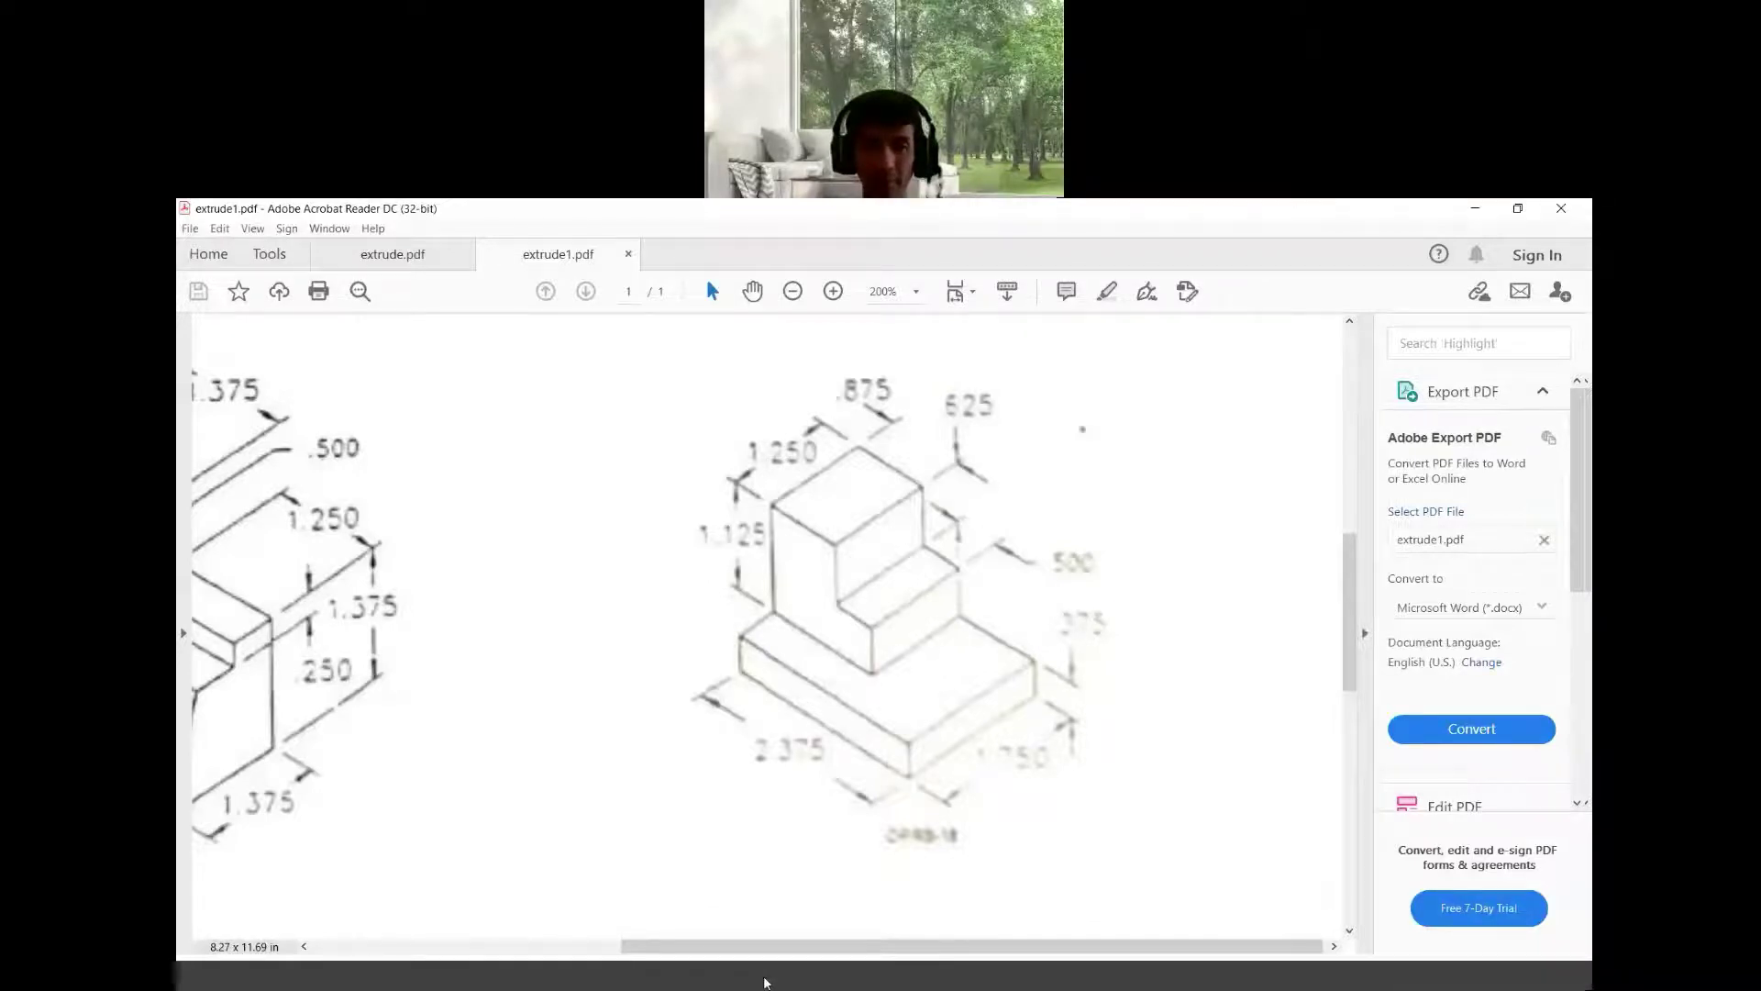
{"action": "left_click", "coordinate": [764, 982]}
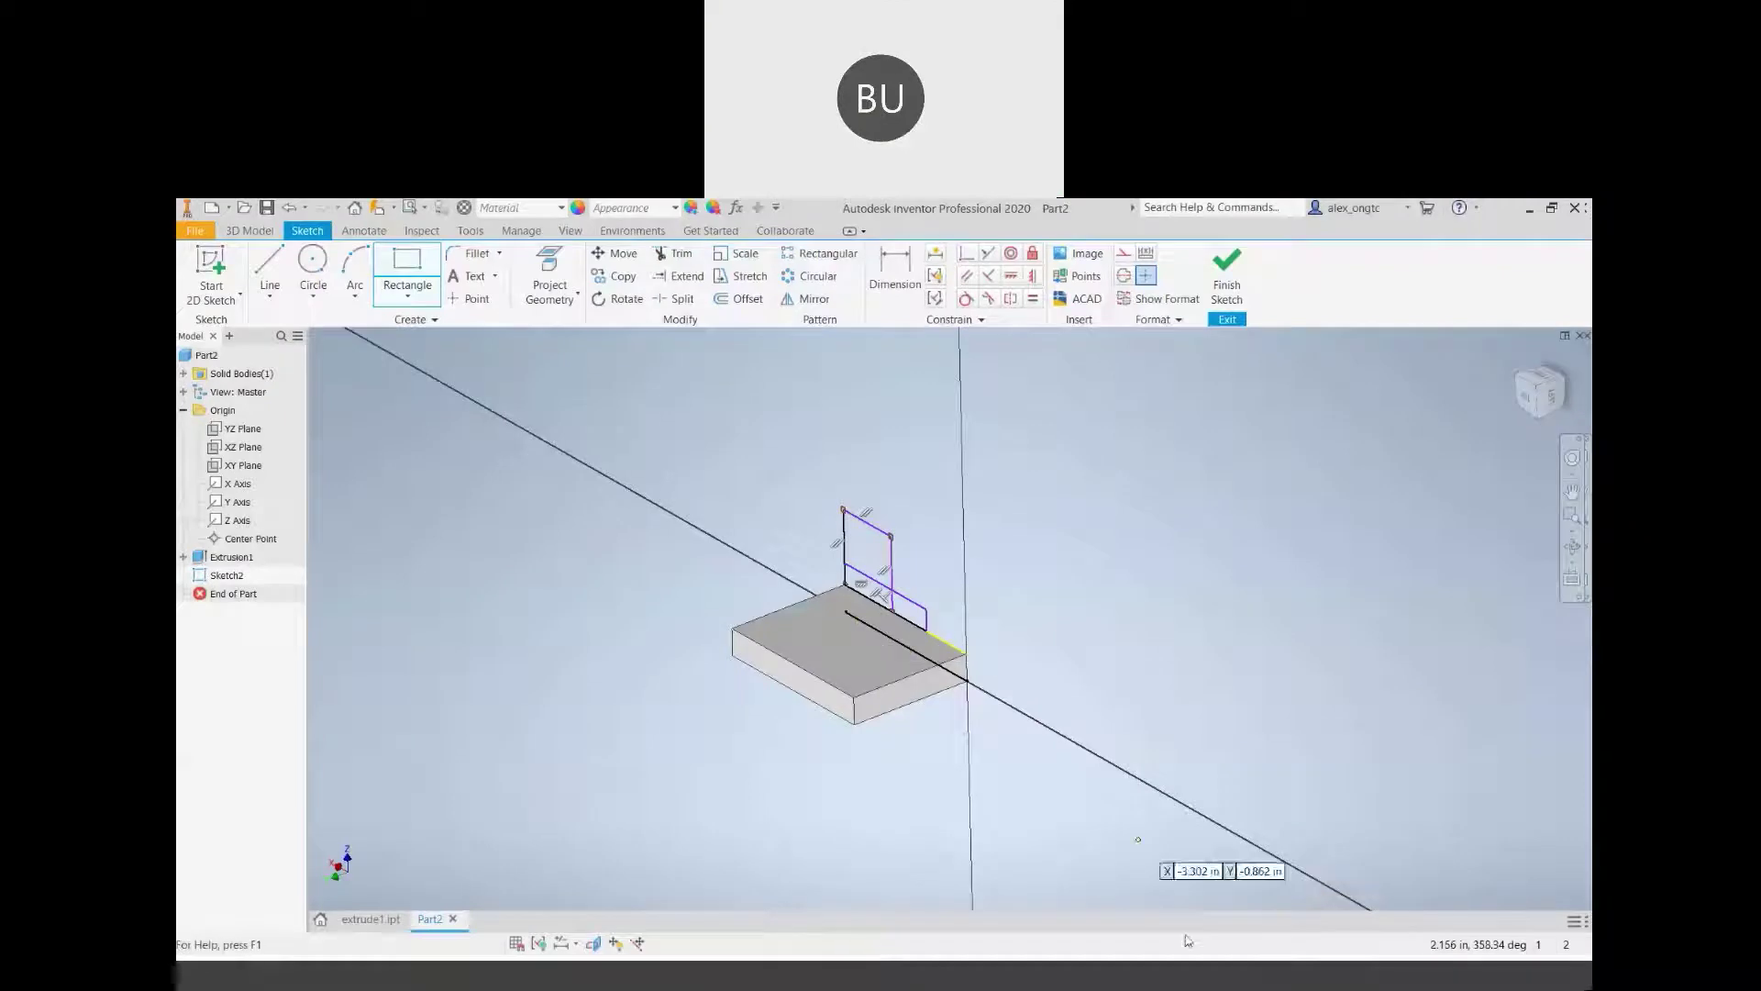
{"action": "left_click", "coordinate": [1573, 491]}
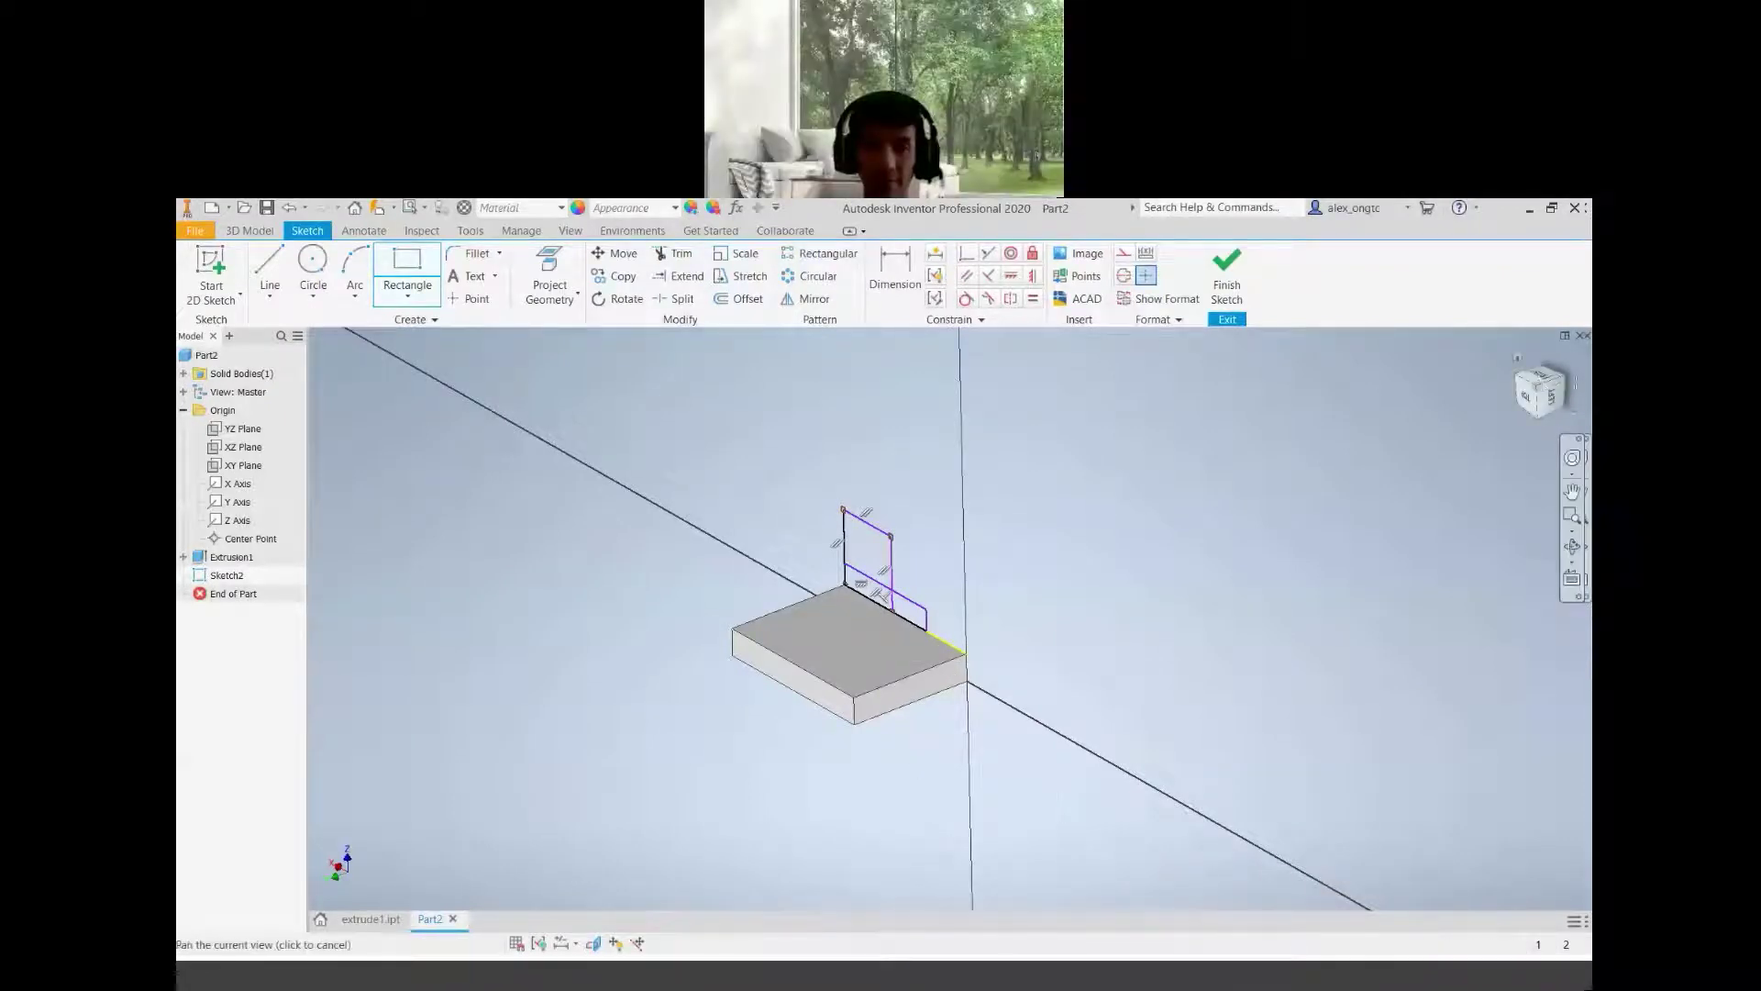
{"action": "left_click", "coordinate": [1573, 456]}
{"action": "left_click_drag", "start_coordinate": [1029, 723], "coordinate": [828, 717]}
{"action": "middle_click_drag", "start_coordinate": [828, 716], "coordinate": [854, 725], "text": "shift"}
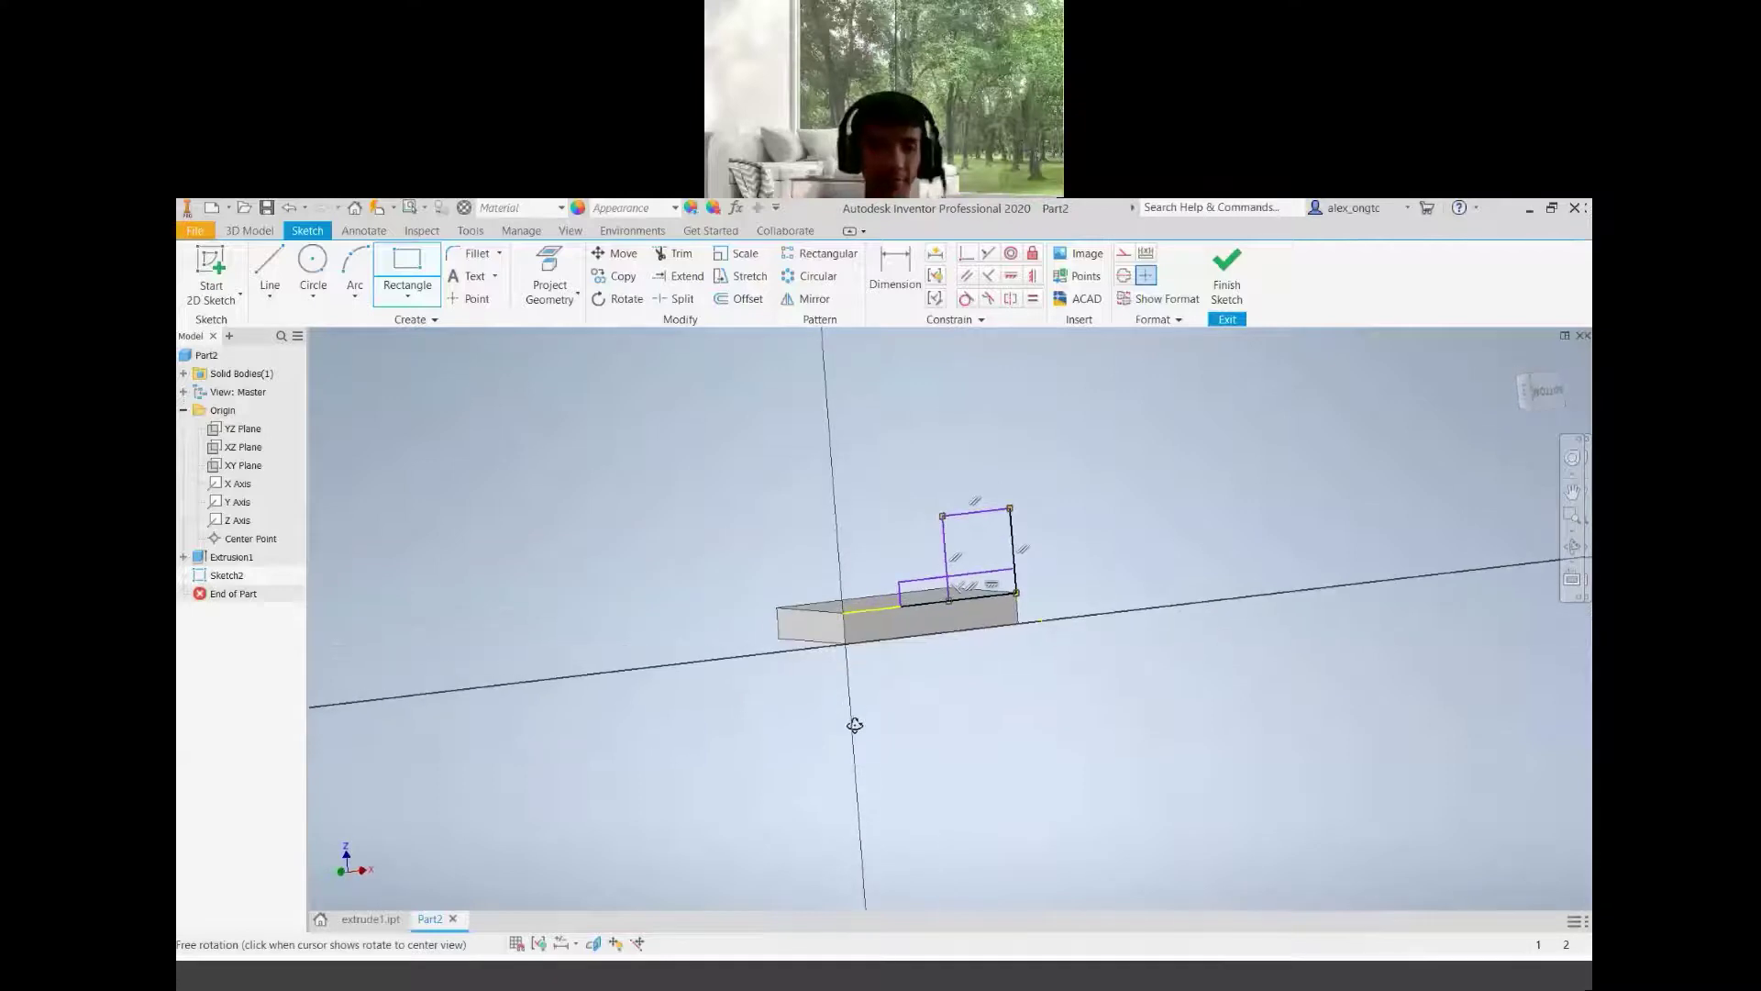
Return to the straight-on view of the sketch plane and delete both rectangles above the base
{"action": "left_click", "coordinate": [1550, 391]}
{"action": "left_click_drag", "start_coordinate": [818, 476], "coordinate": [1165, 679]}
{"action": "key", "text": "Delete"}
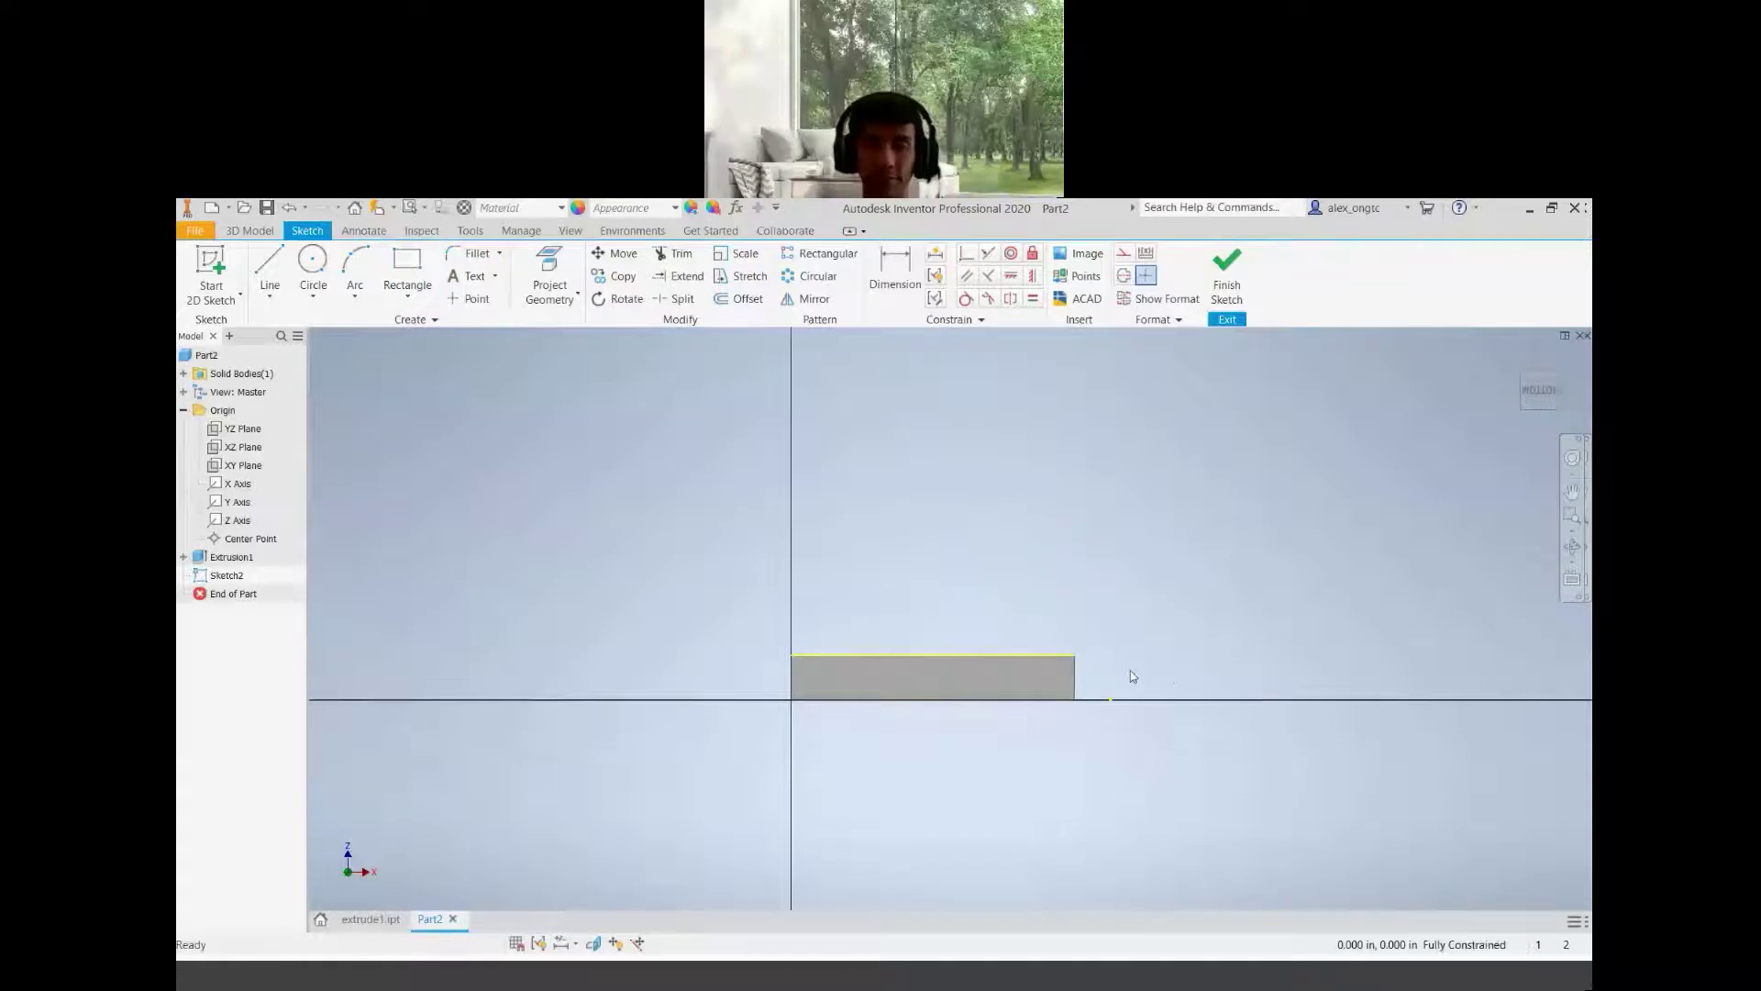
Sketch a wide two-point rectangle on the base's top edge, starting from the corner at X 2.375 in, Y 0.375 in
{"action": "left_click", "coordinate": [408, 260]}
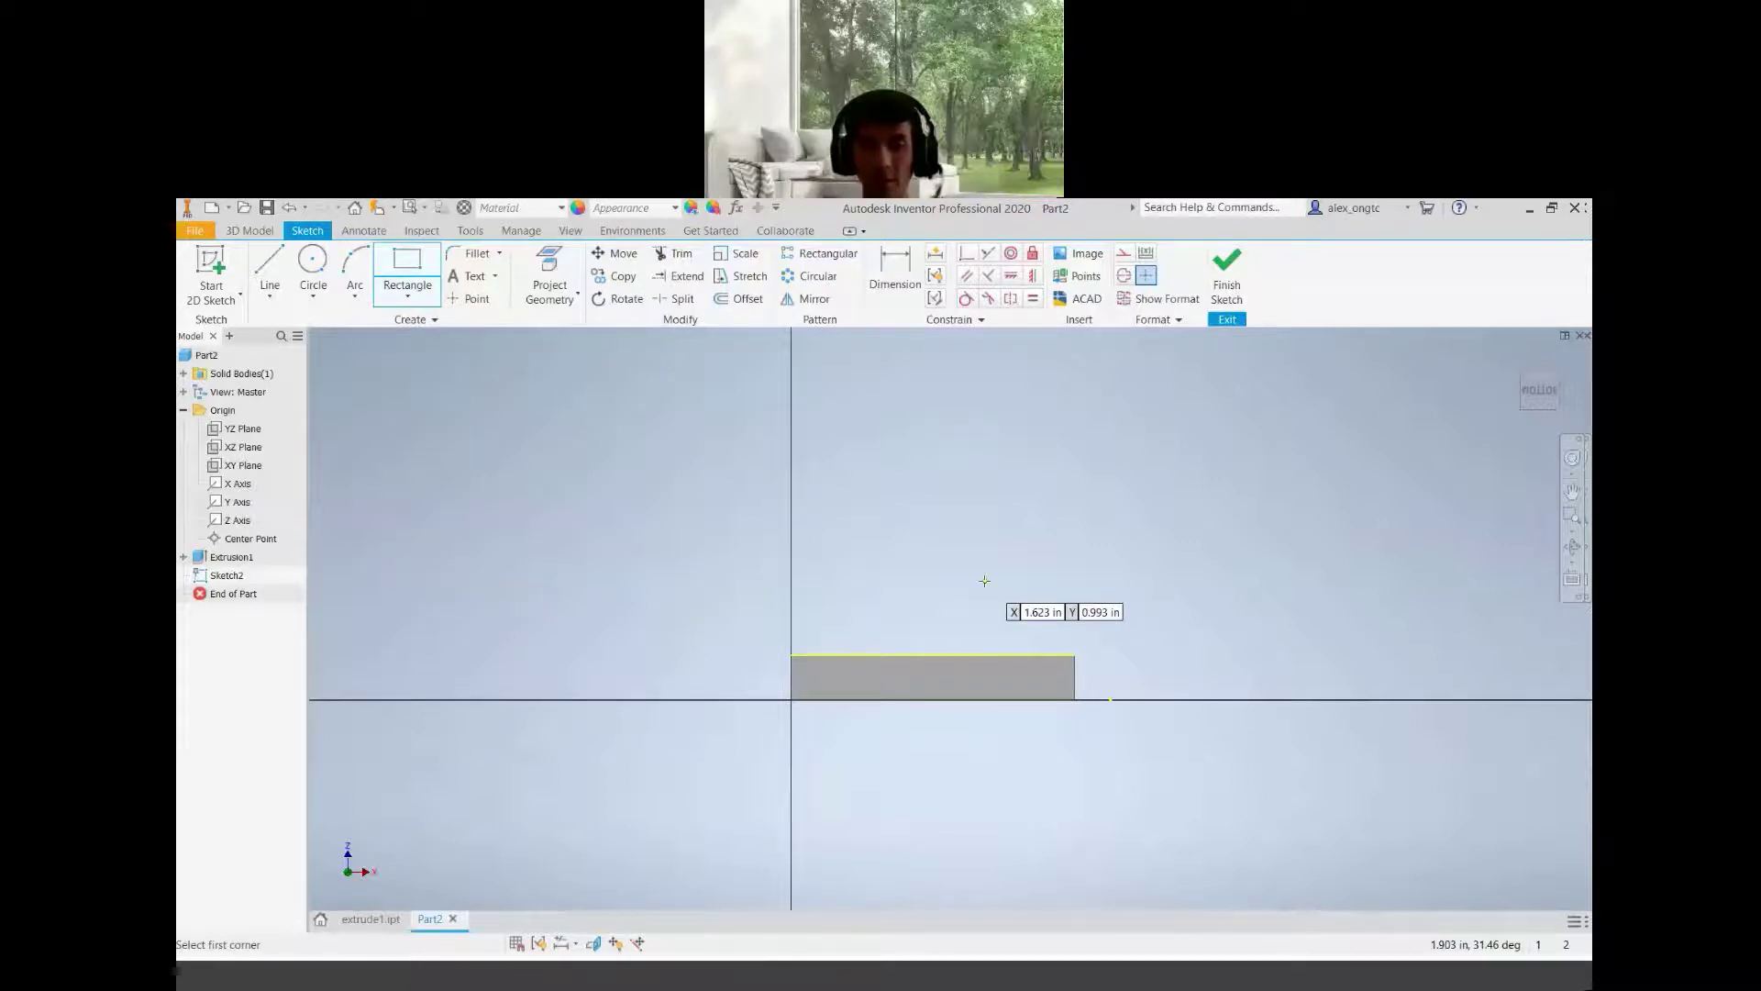
{"action": "left_click", "coordinate": [1074, 654]}
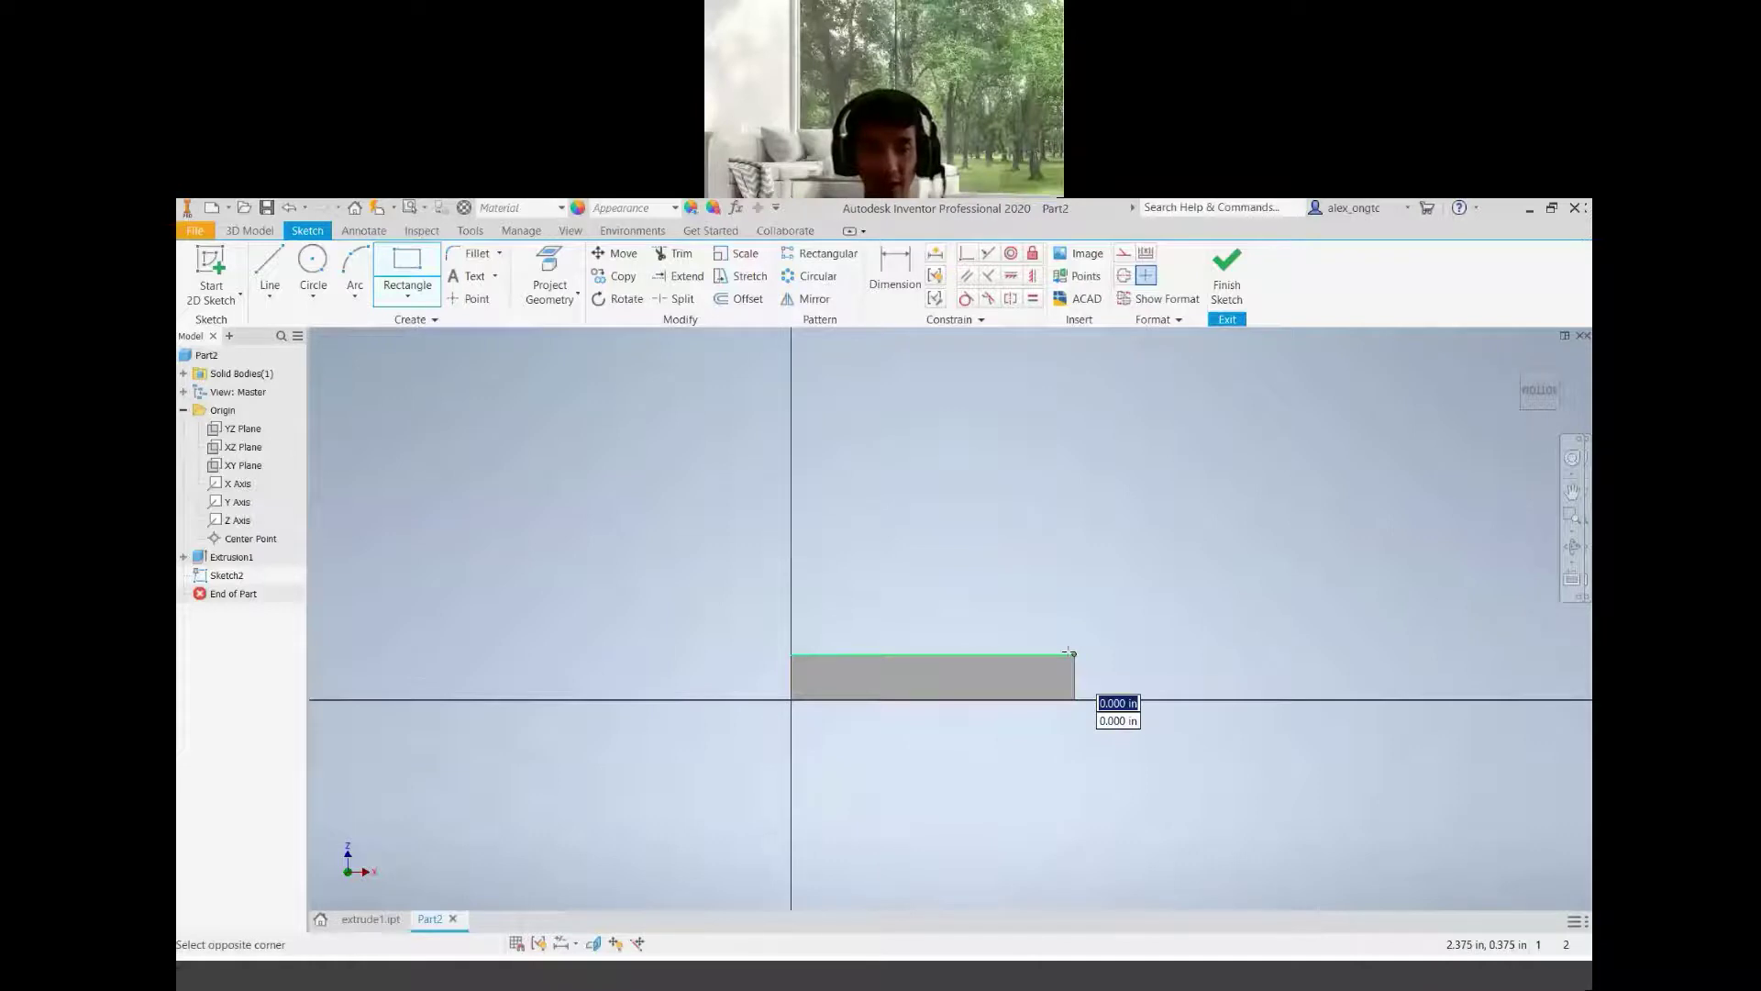
{"action": "left_click", "coordinate": [895, 532]}
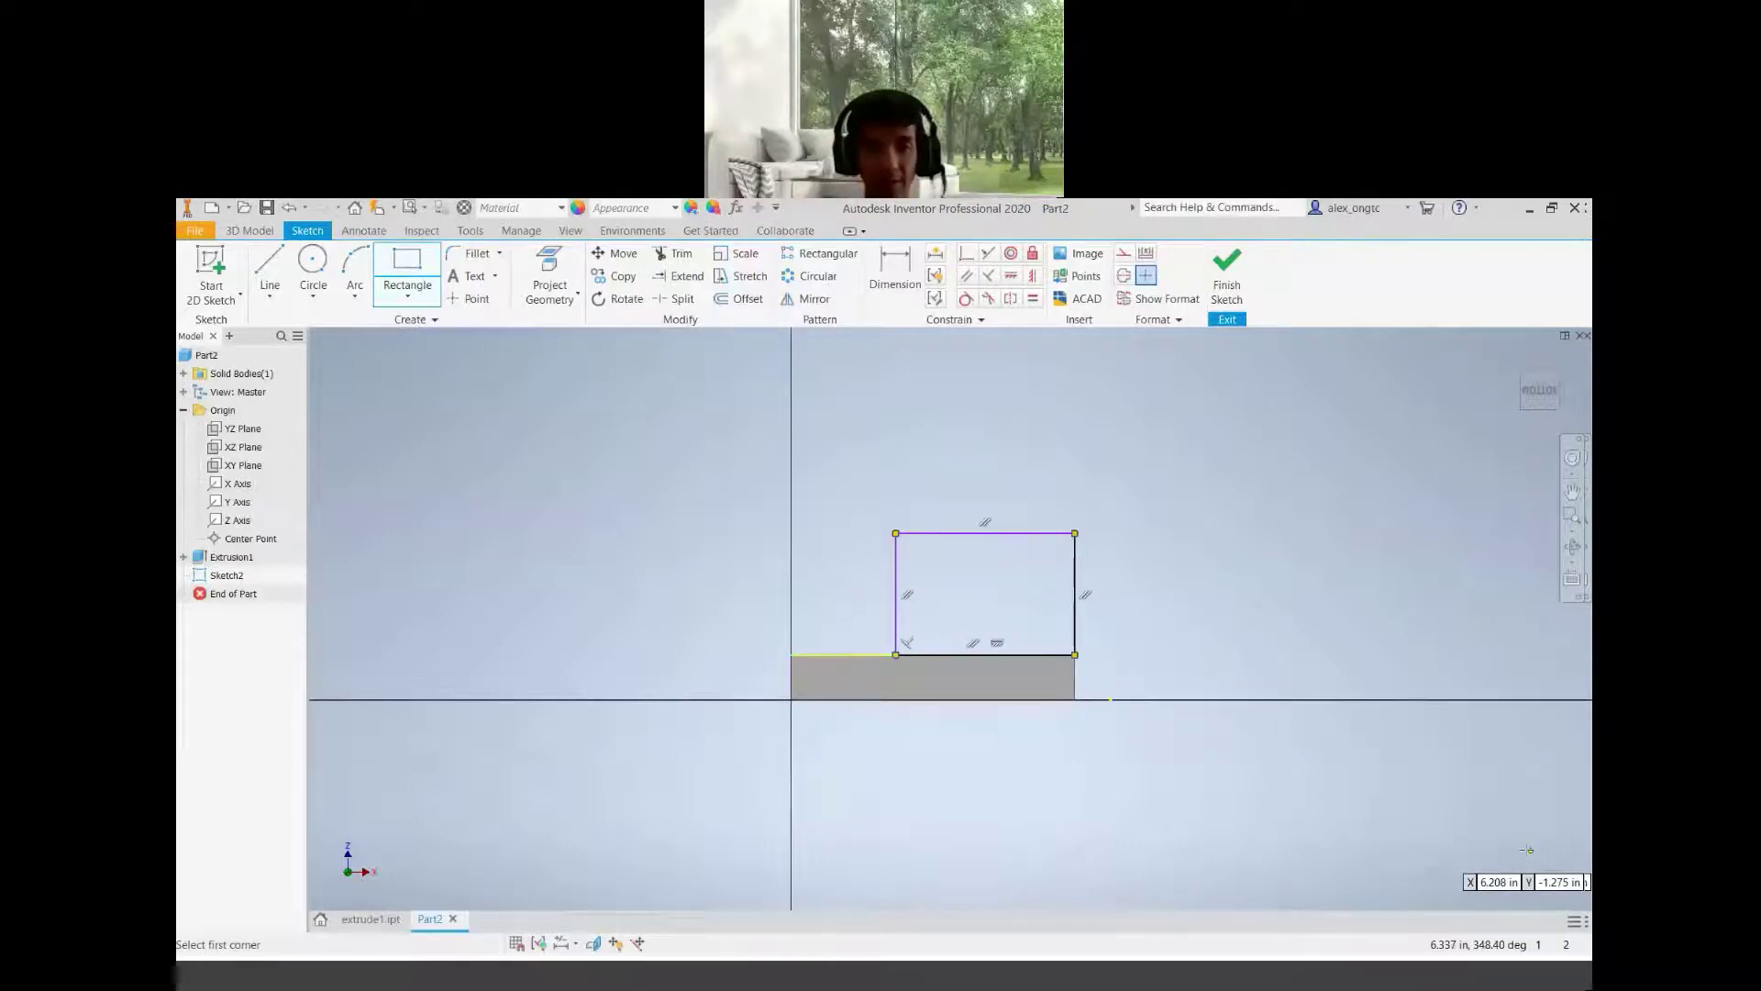
Sketch a narrower, taller rectangle about 0.925 in by 1.555 in from the same corner, overlapping the wide one
{"action": "left_click", "coordinate": [404, 260]}
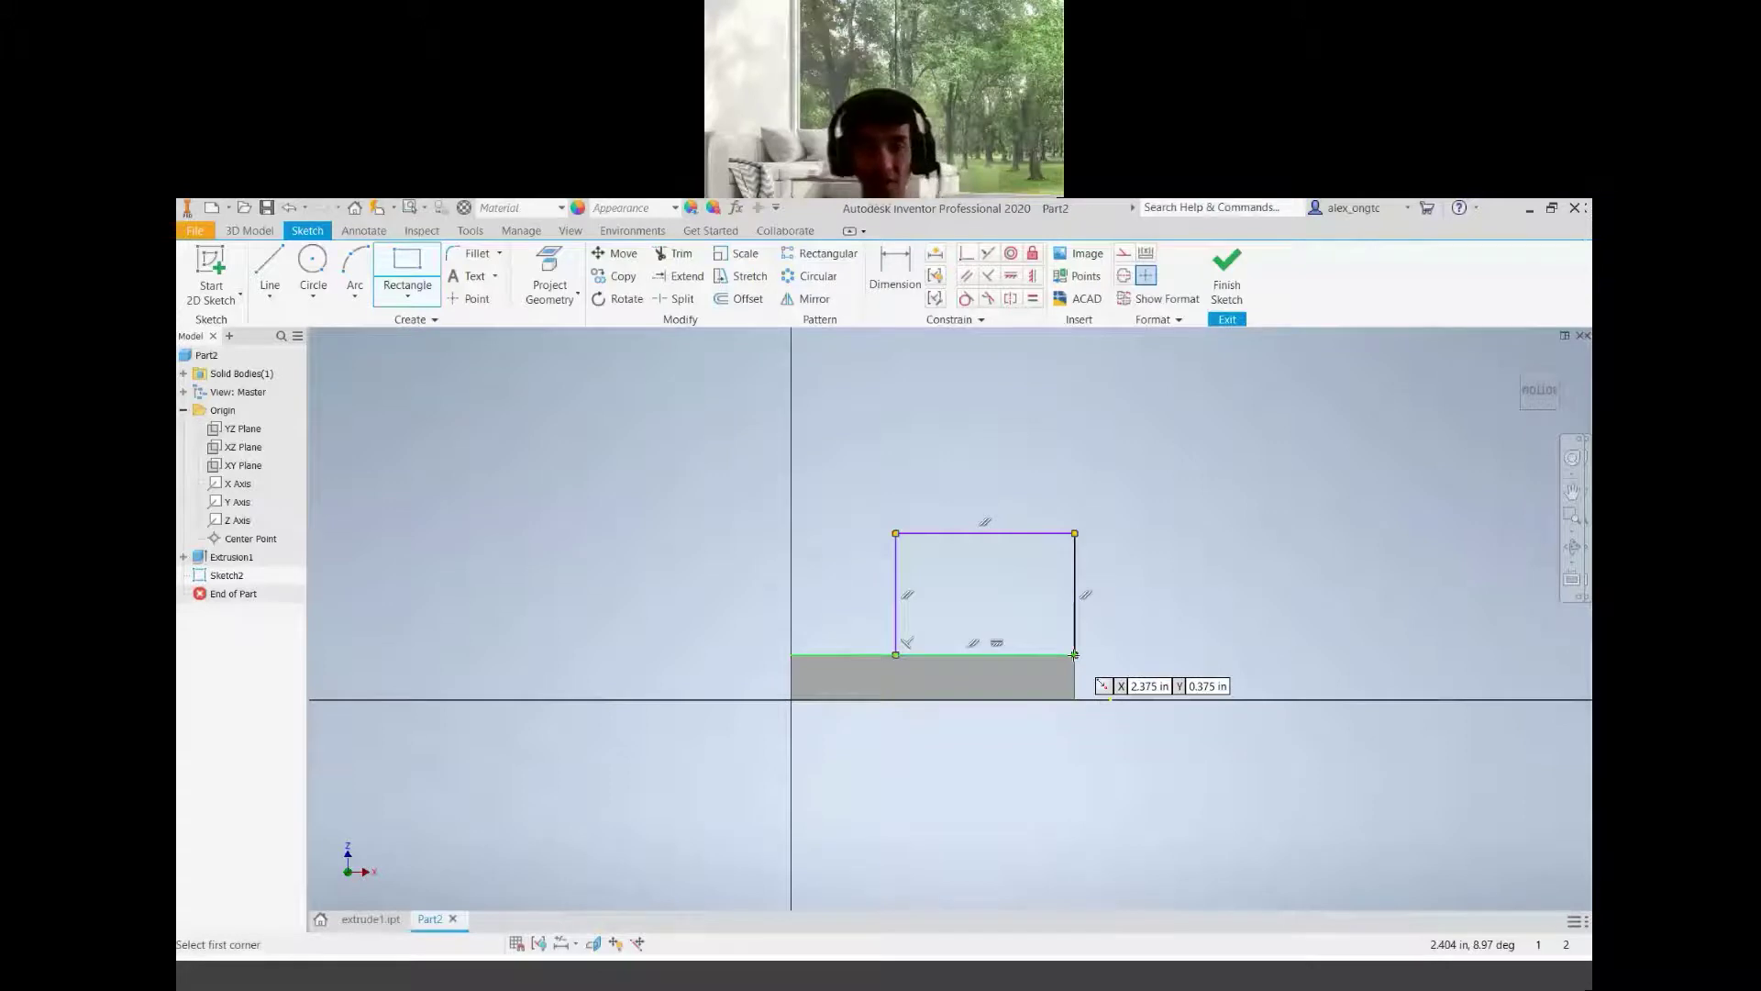
{"action": "left_click", "coordinate": [1074, 654]}
{"action": "left_click", "coordinate": [963, 469]}
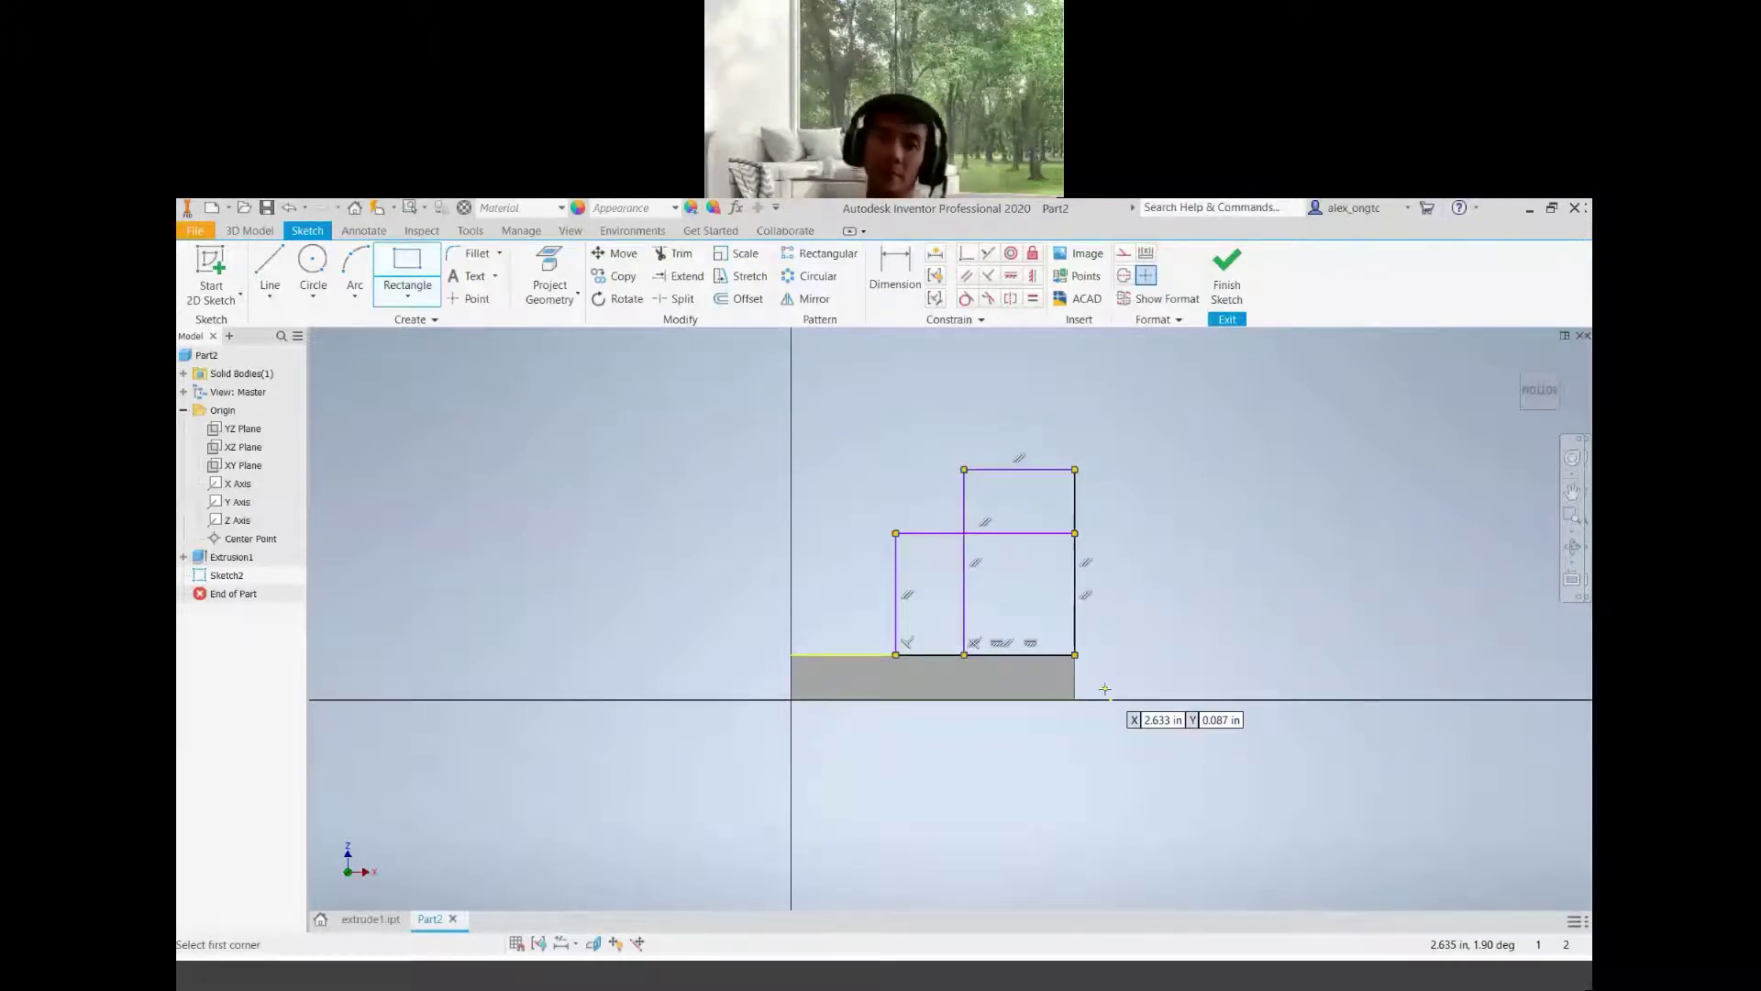
{"action": "middle_click_drag", "start_coordinate": [1107, 691], "coordinate": [1029, 737]}
{"action": "scroll", "coordinate": [1071, 716], "scroll_direction": "up", "scroll_amount": 1}
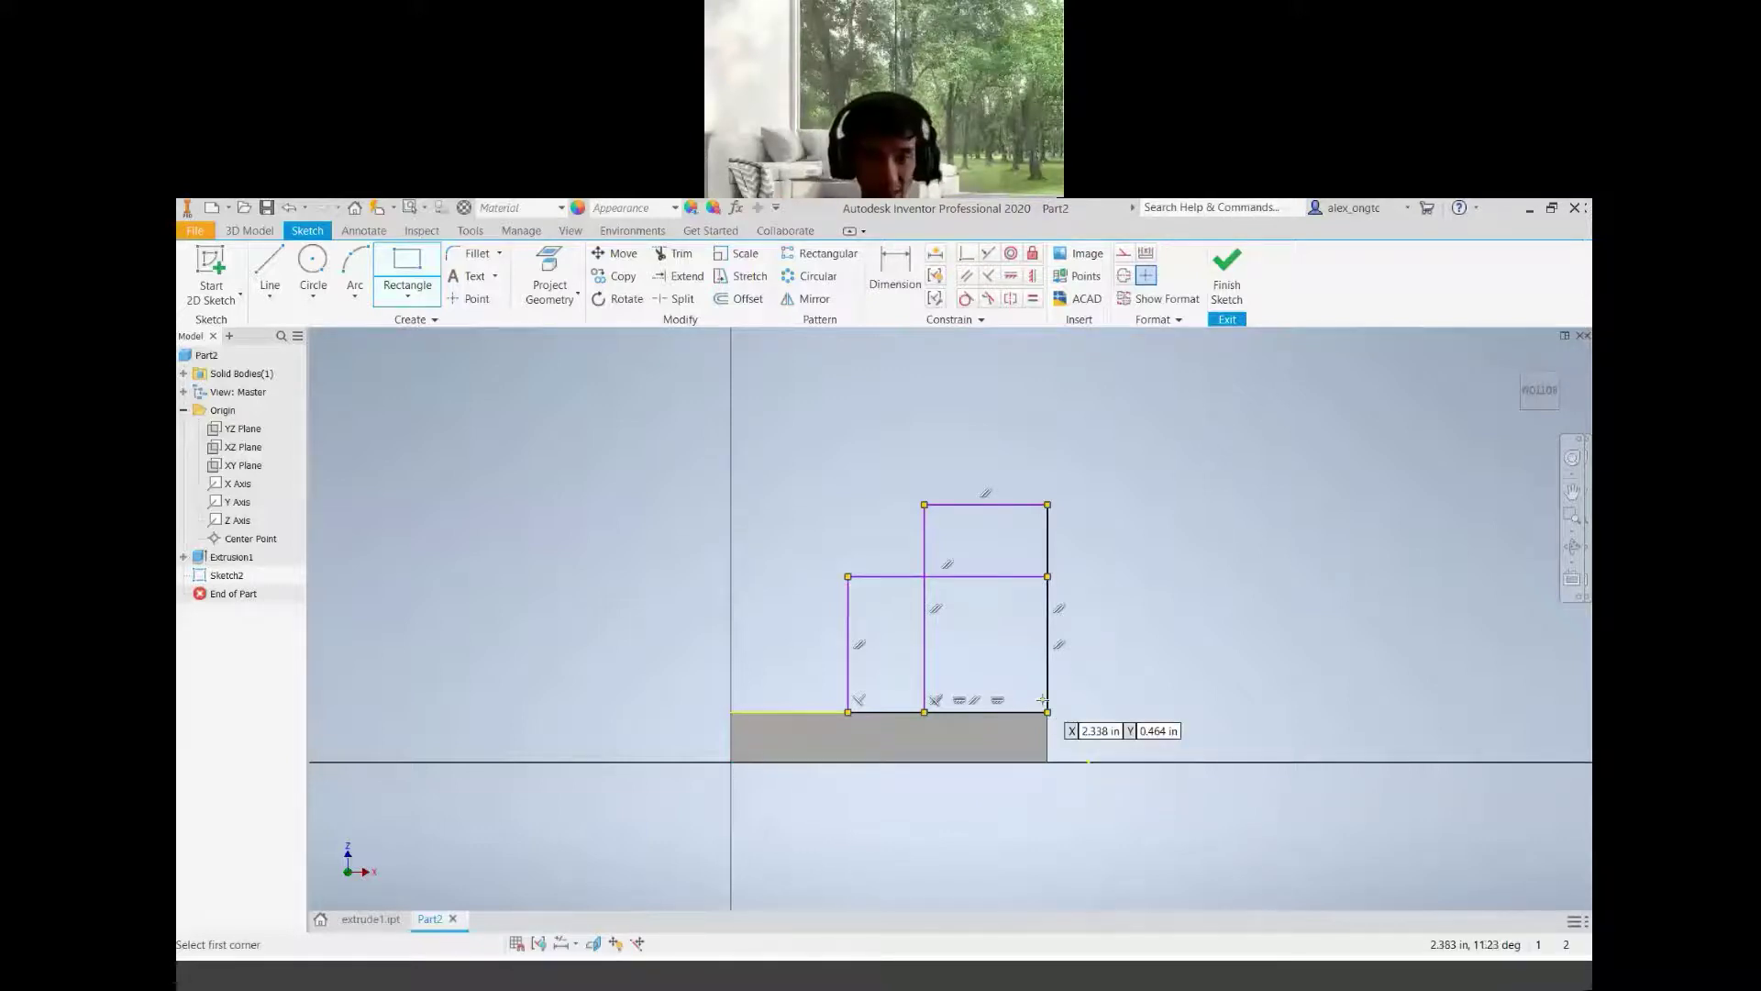
{"action": "key", "text": "Escape"}
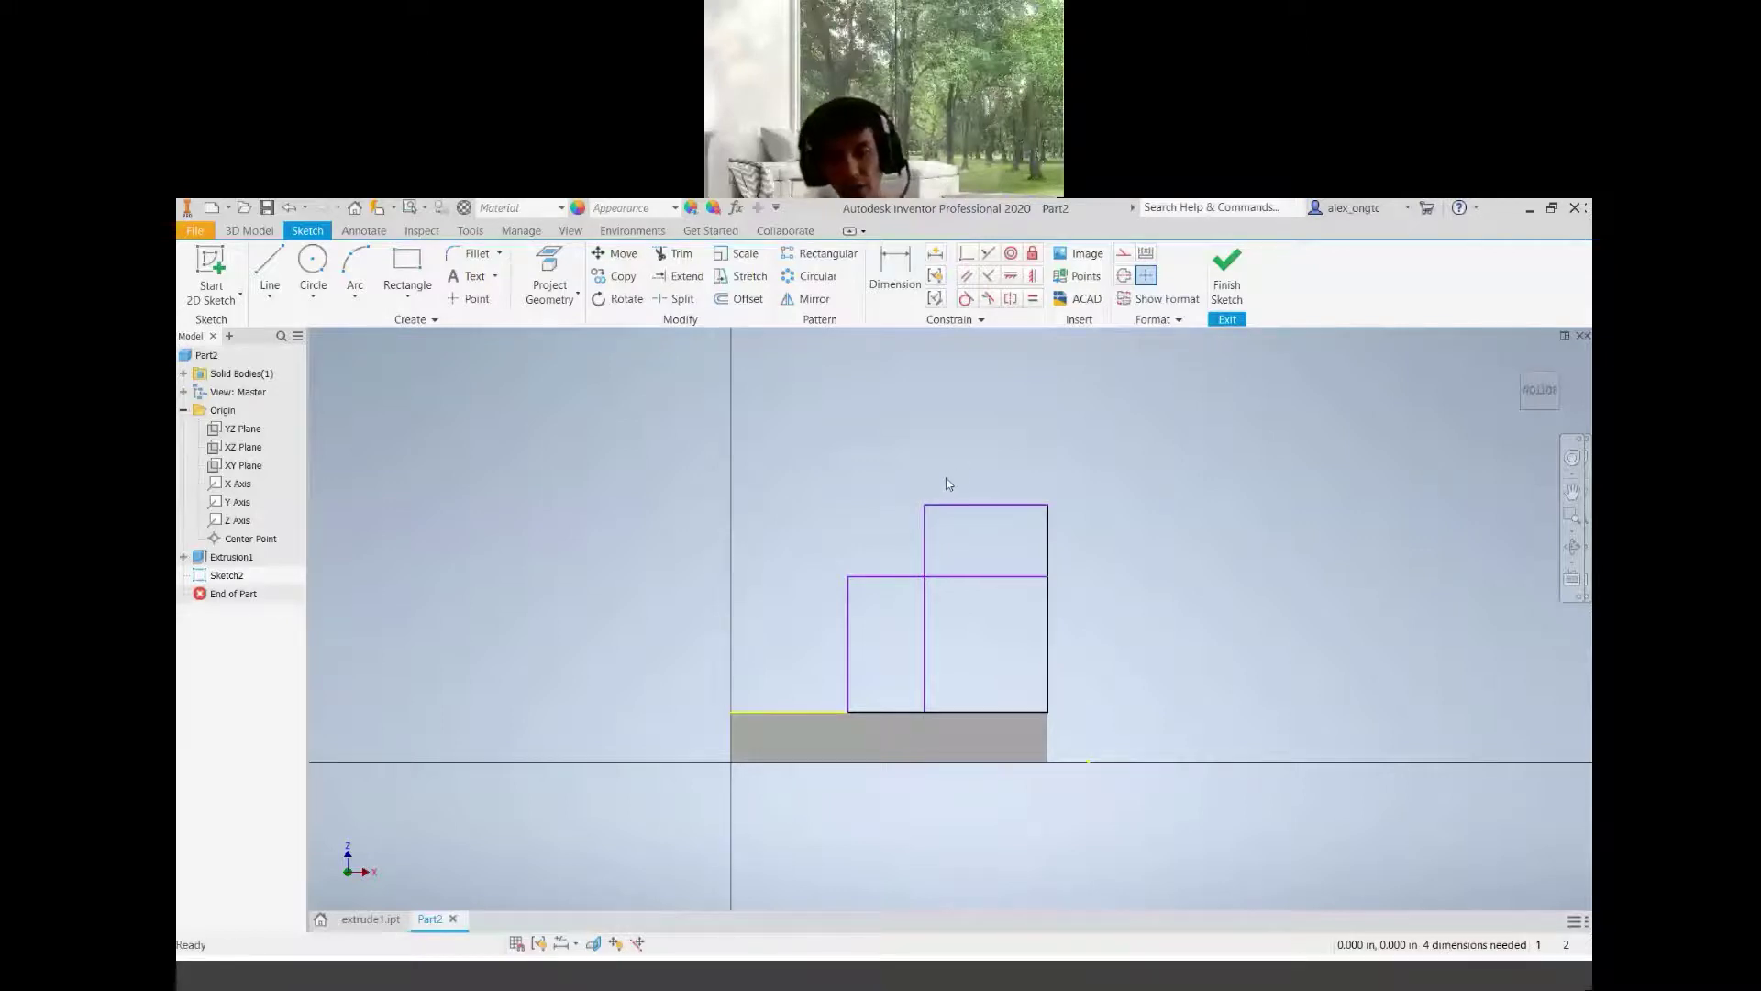
Dimension the top edge of the narrower rectangle to 0.875 in
{"action": "key", "text": "d"}
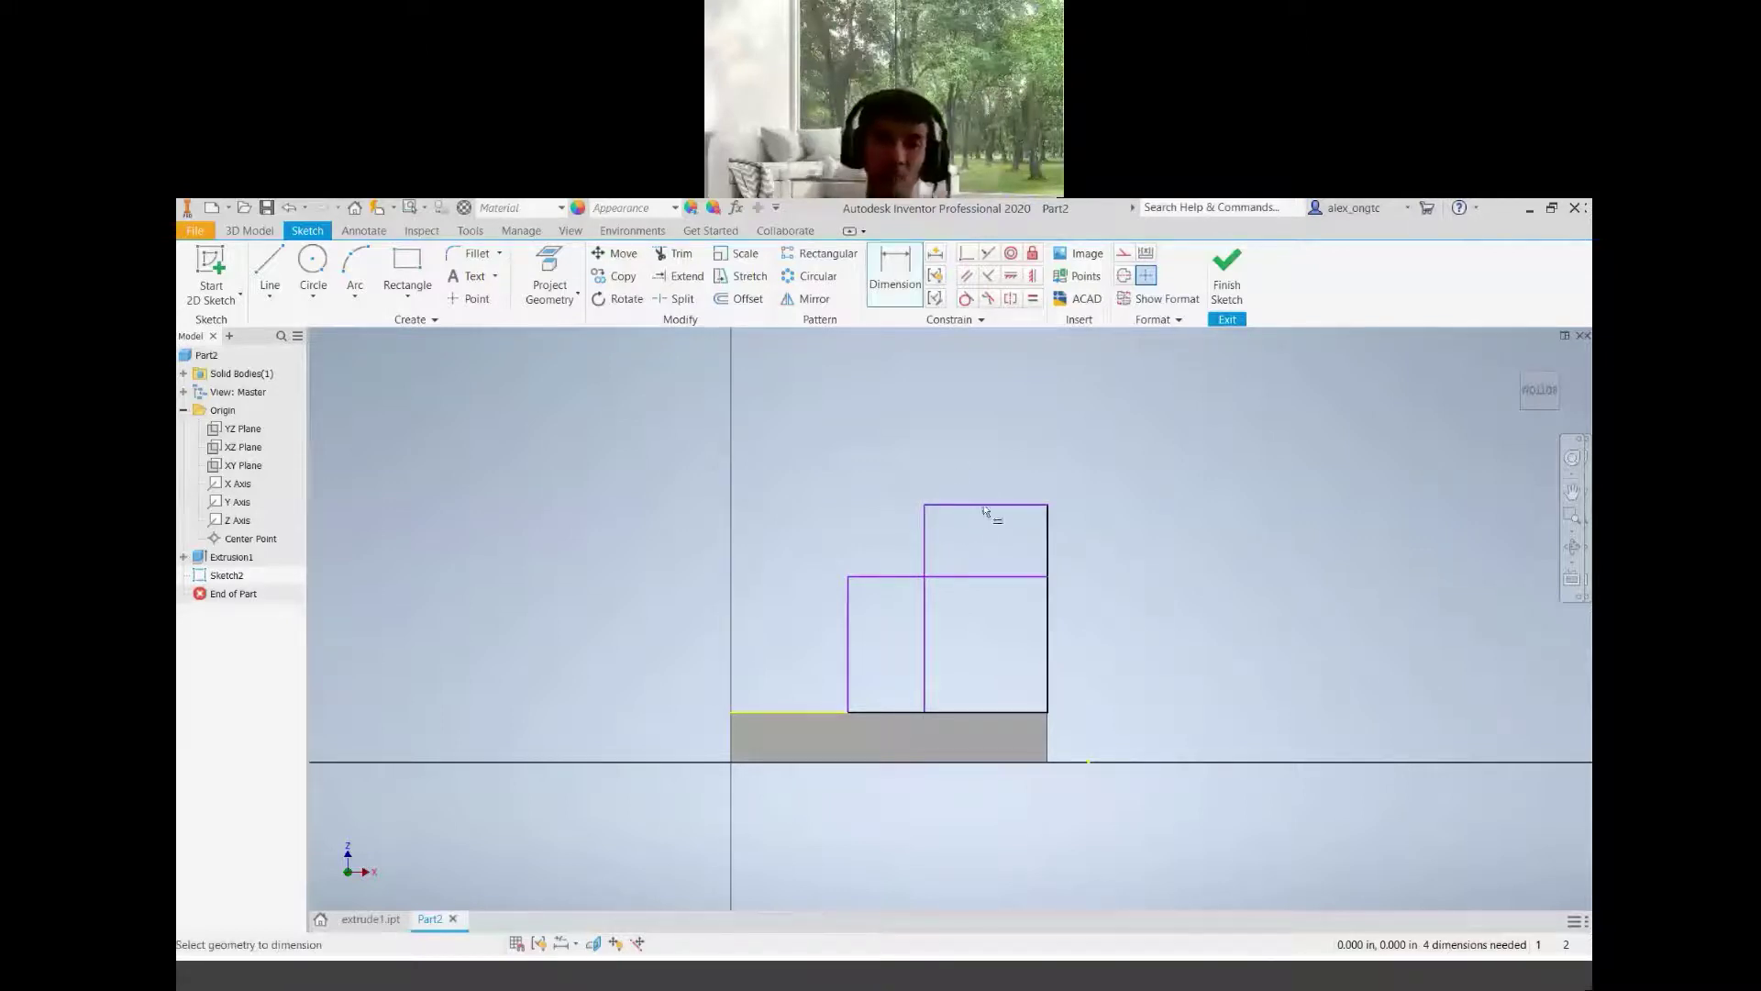
{"action": "left_click", "coordinate": [989, 496]}
{"action": "left_click", "coordinate": [985, 489]}
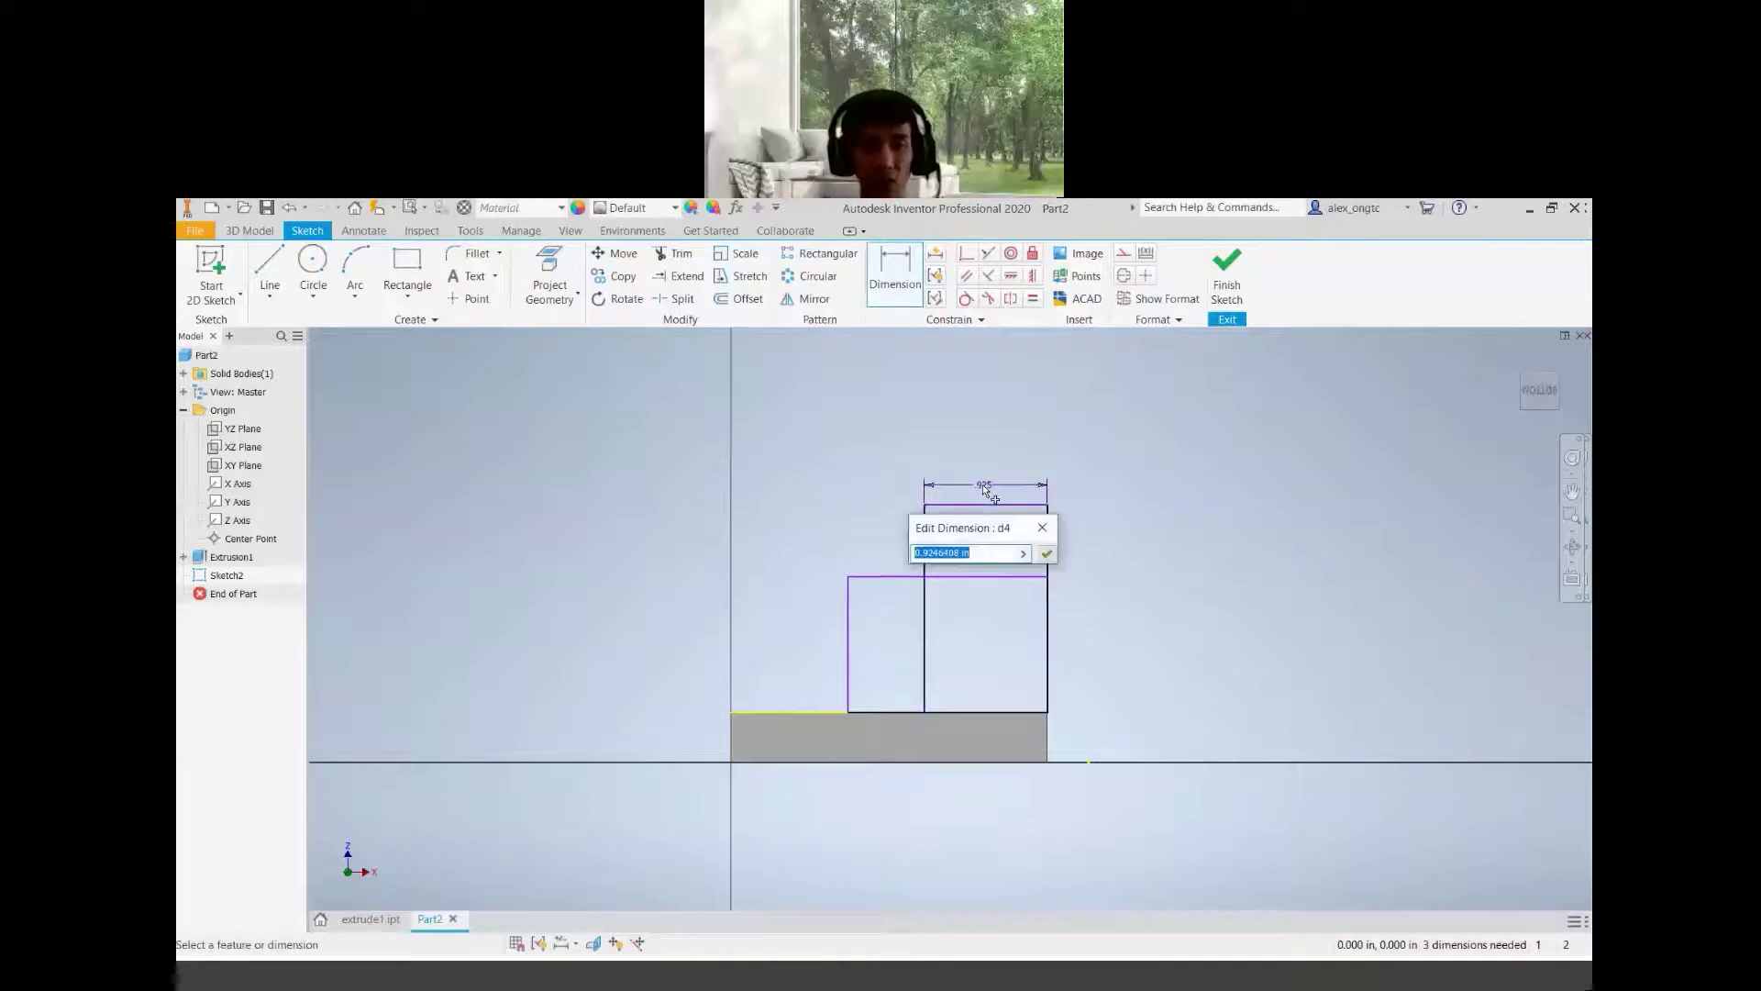
{"action": "type", "text": "0"}
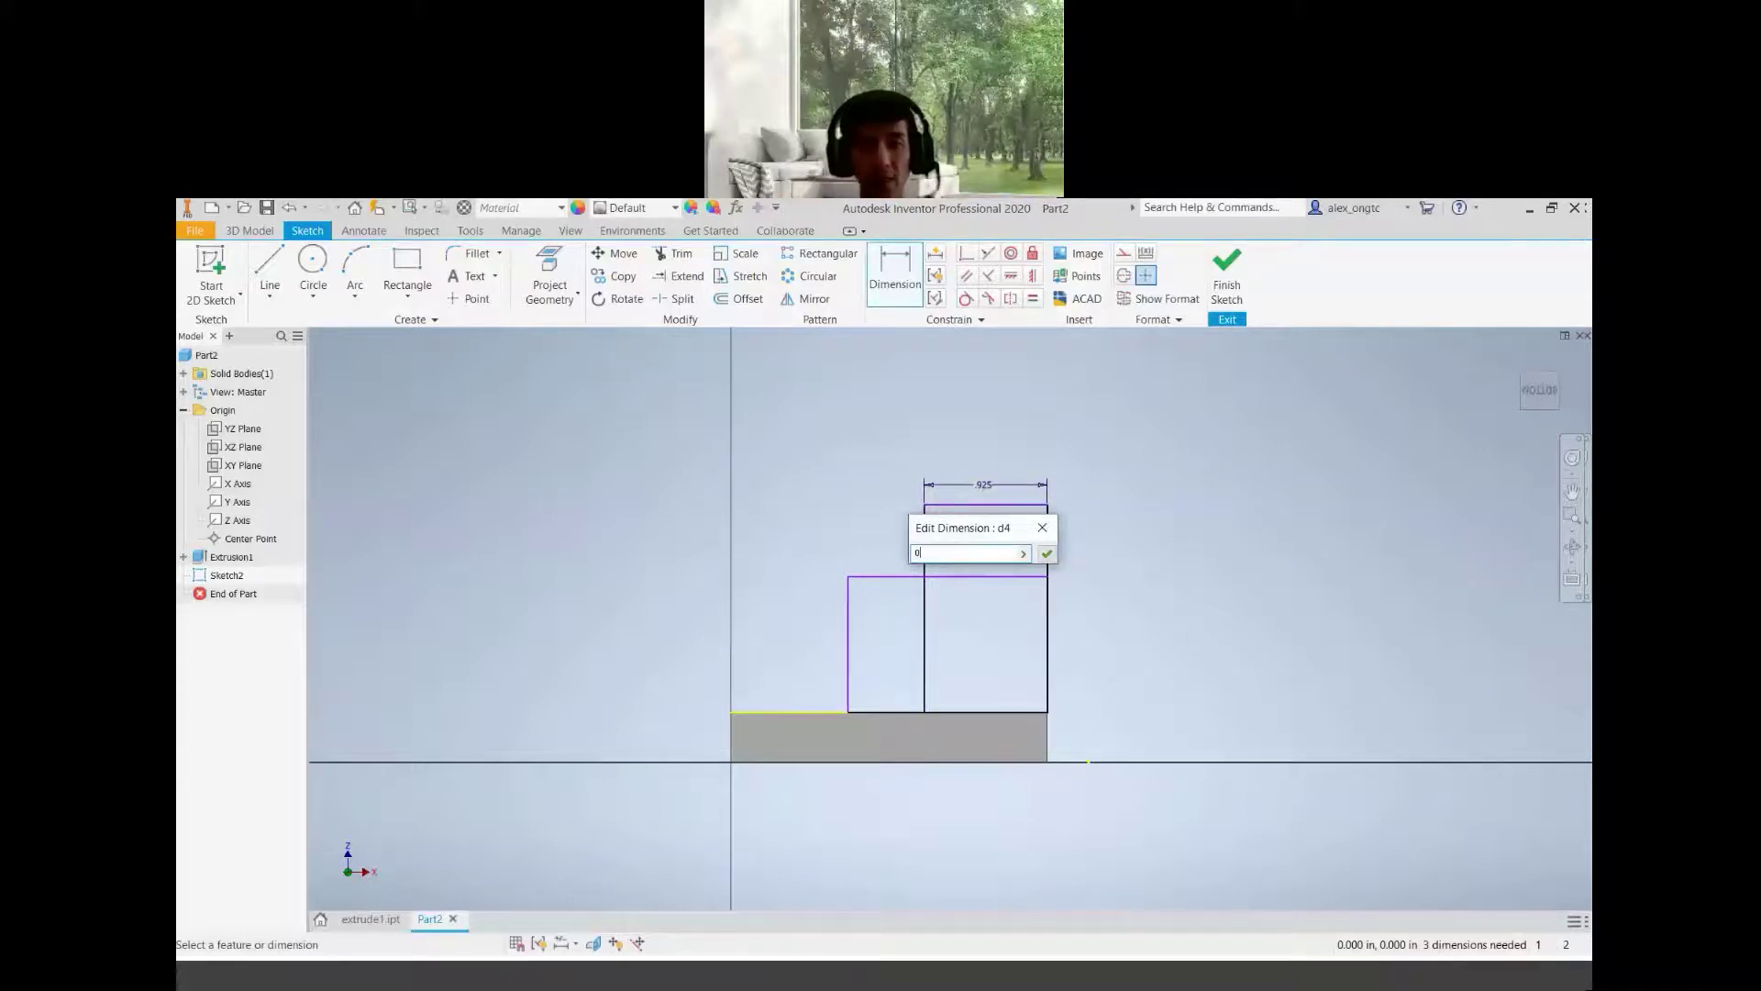
{"action": "type", "text": ".875"}
{"action": "key", "text": "Return"}
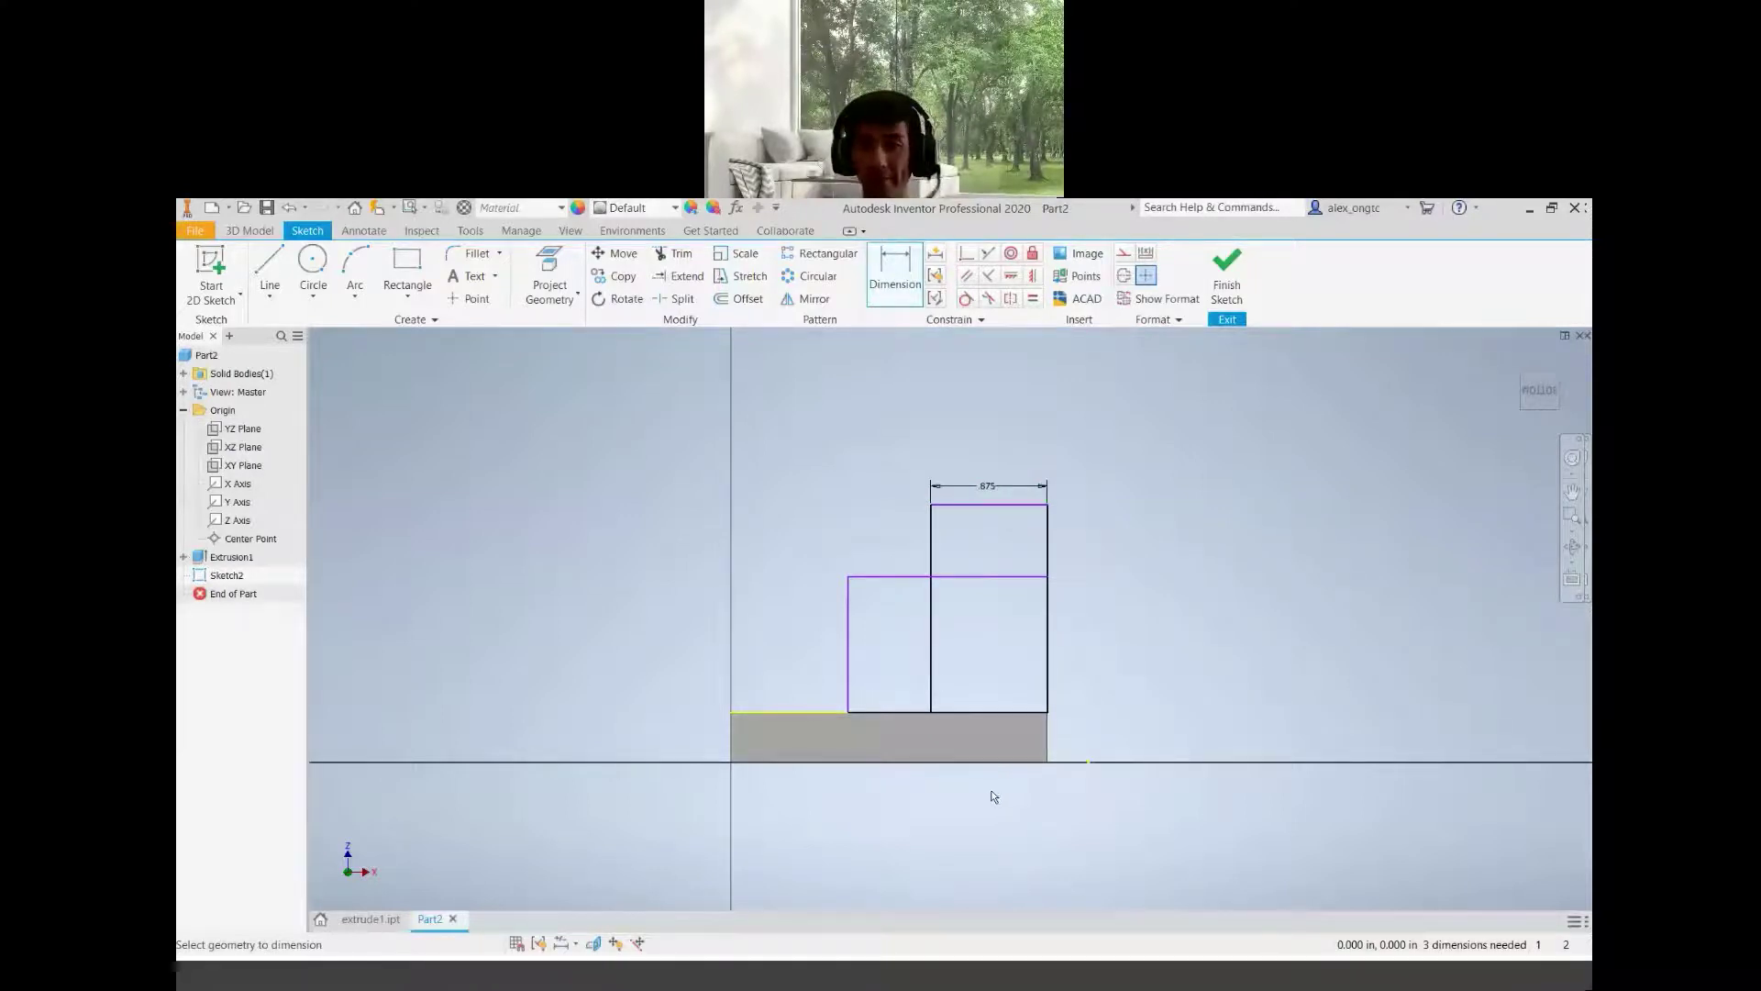
Dimension the narrower rectangle's height to 1.125 in
{"action": "left_click", "coordinate": [1048, 554]}
{"action": "left_click", "coordinate": [1088, 620]}
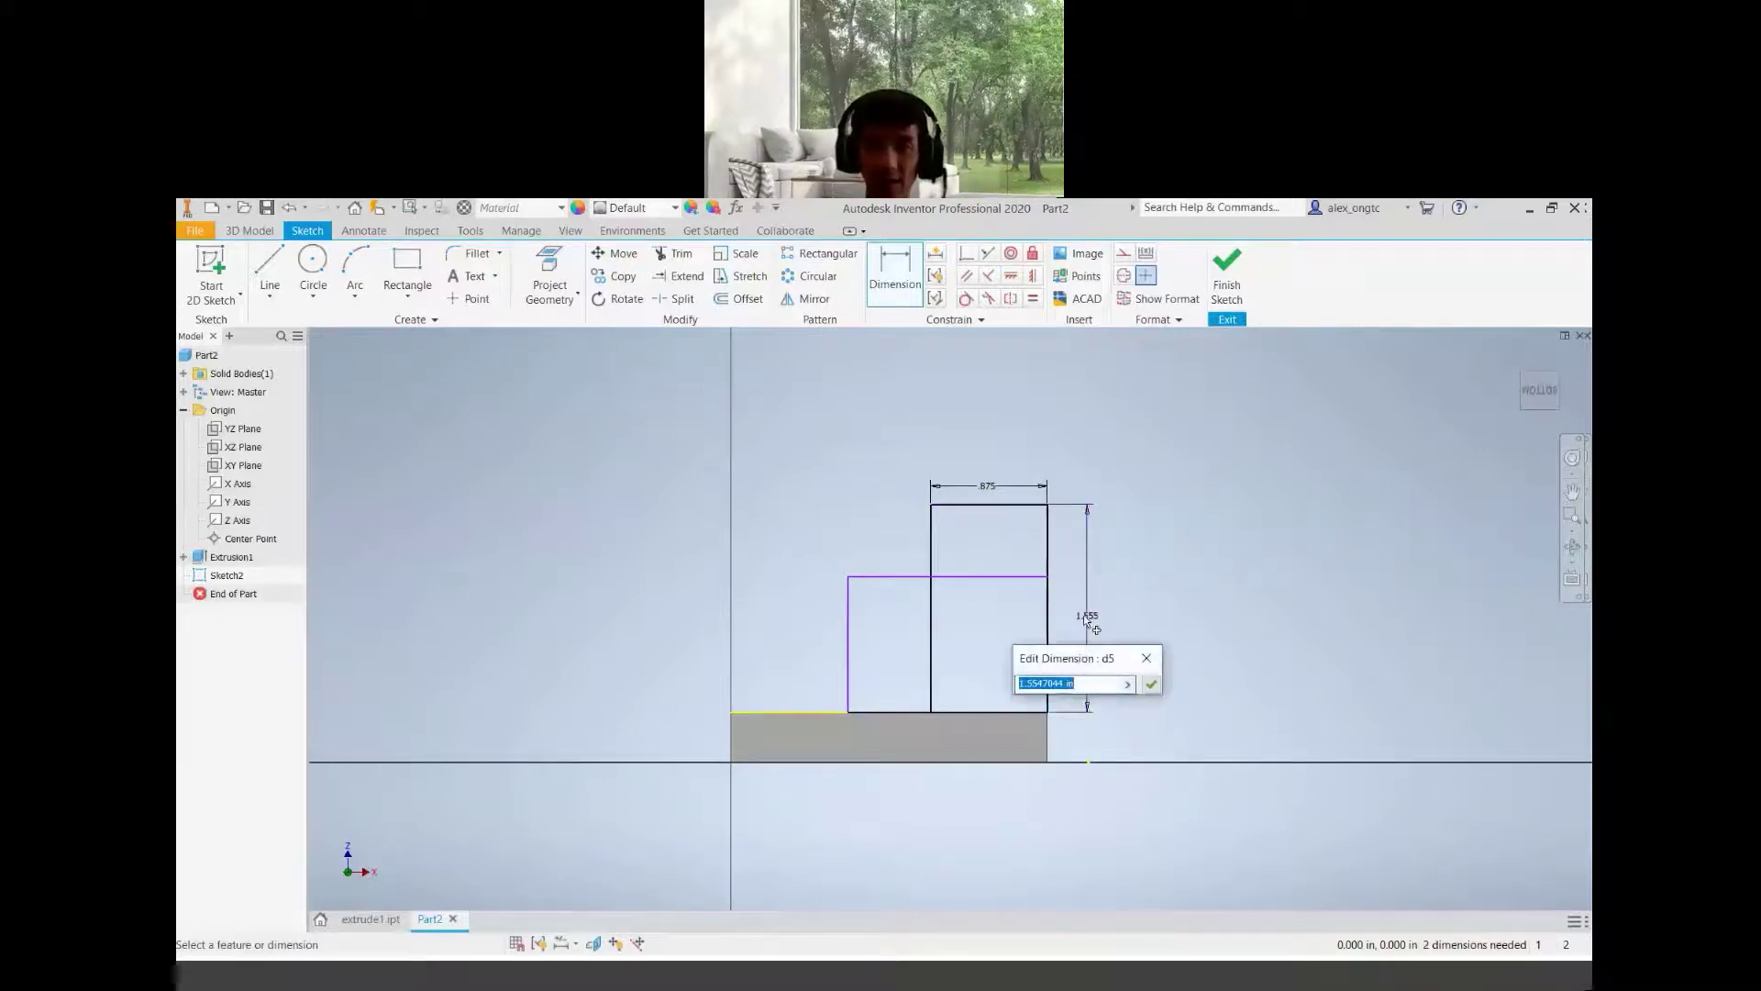
{"action": "type", "text": "1.12"}
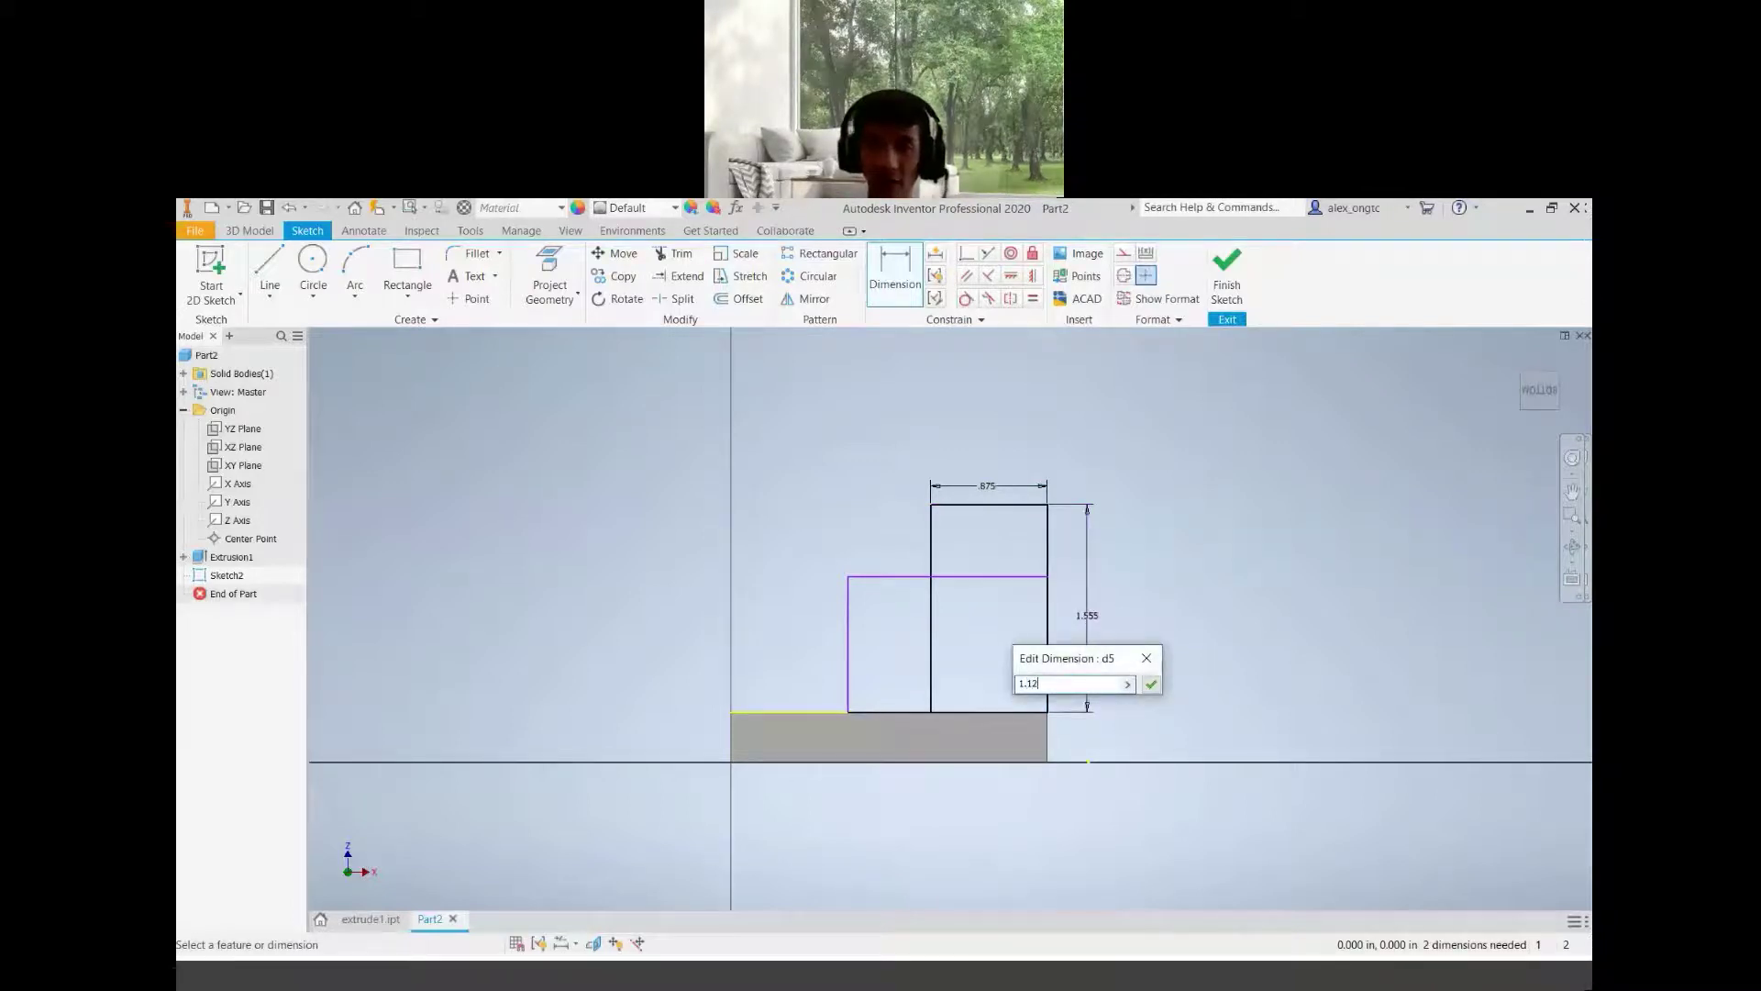
{"action": "type", "text": "5"}
{"action": "key", "text": "Return"}
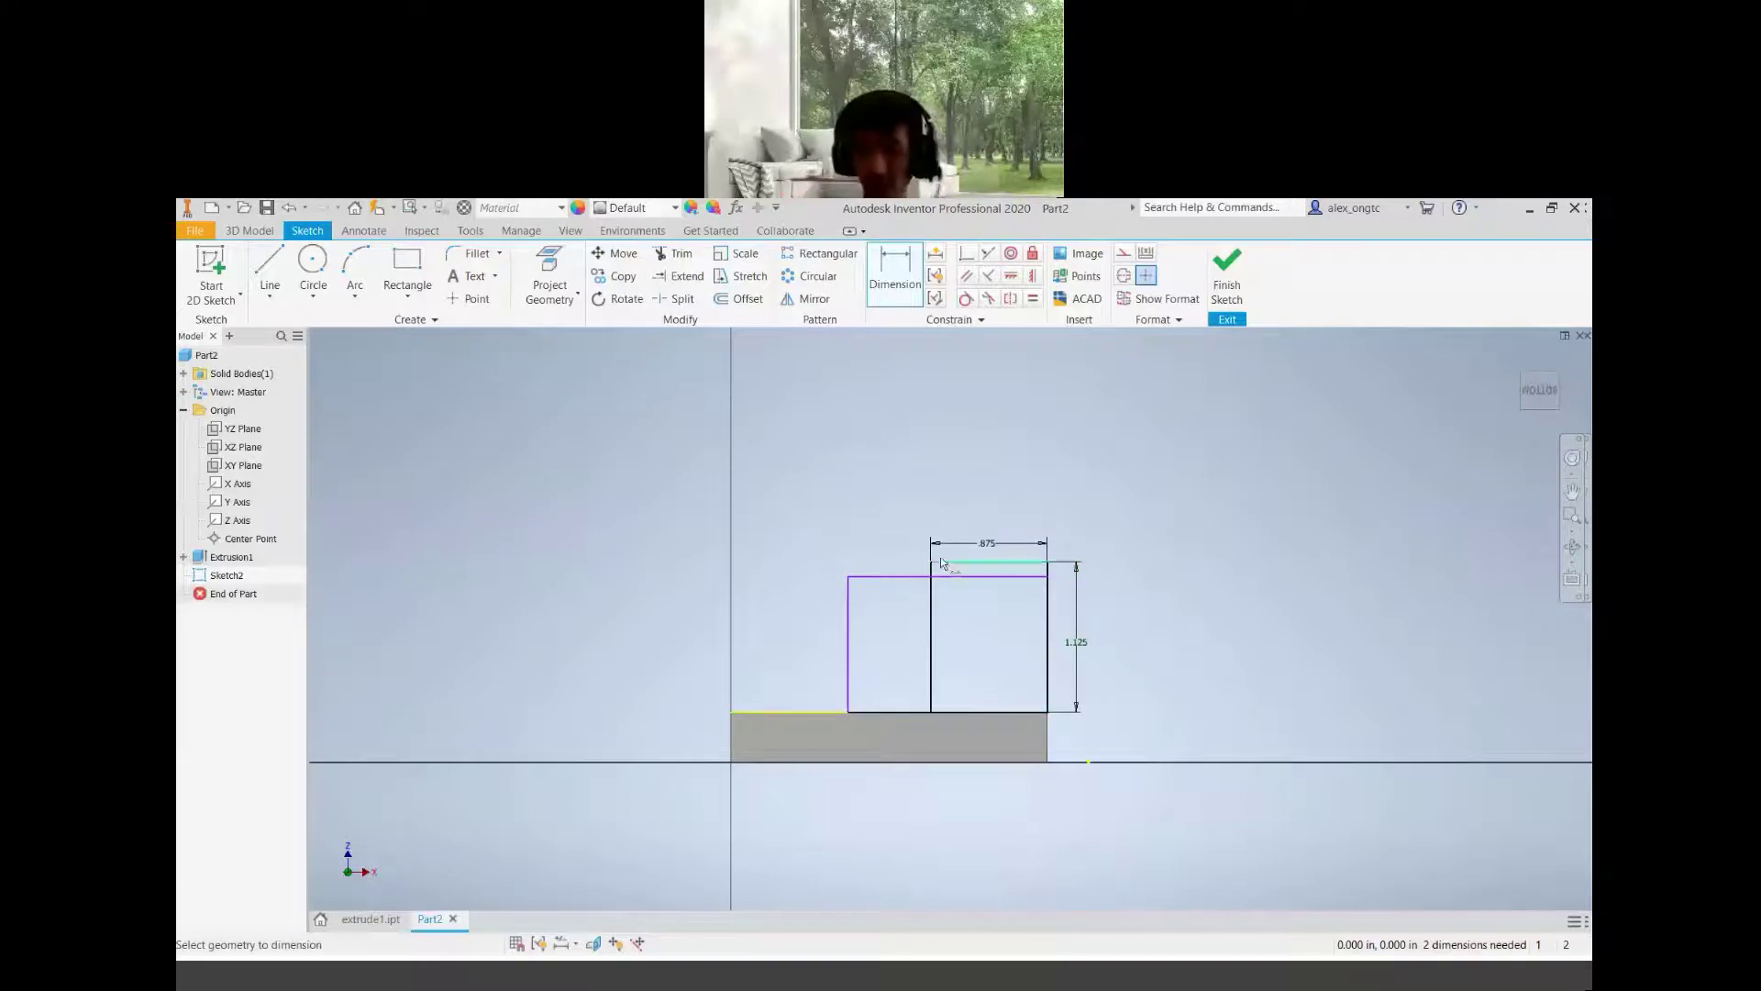
Examine the step between the two rectangles' top edges up close, where the wide rectangle crosses the narrow one's vertical edge
{"action": "scroll", "coordinate": [930, 571], "scroll_direction": "up", "scroll_amount": 5}
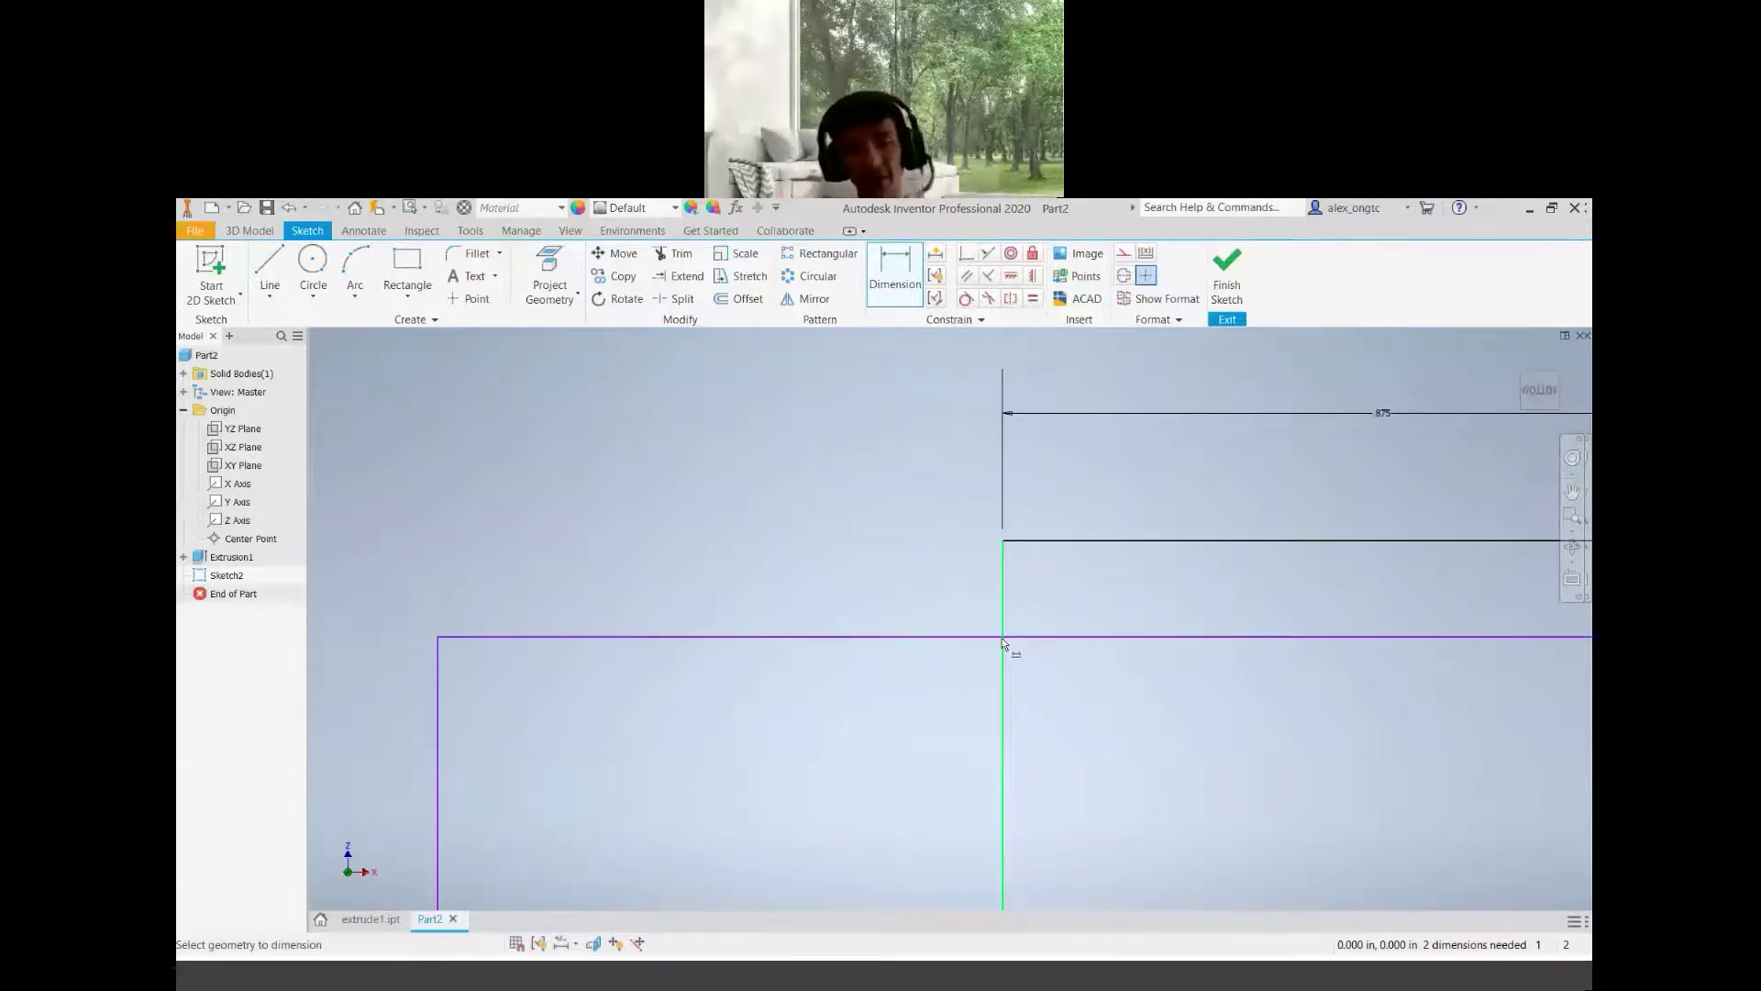
{"action": "scroll", "coordinate": [1005, 598], "scroll_direction": "down", "scroll_amount": 5}
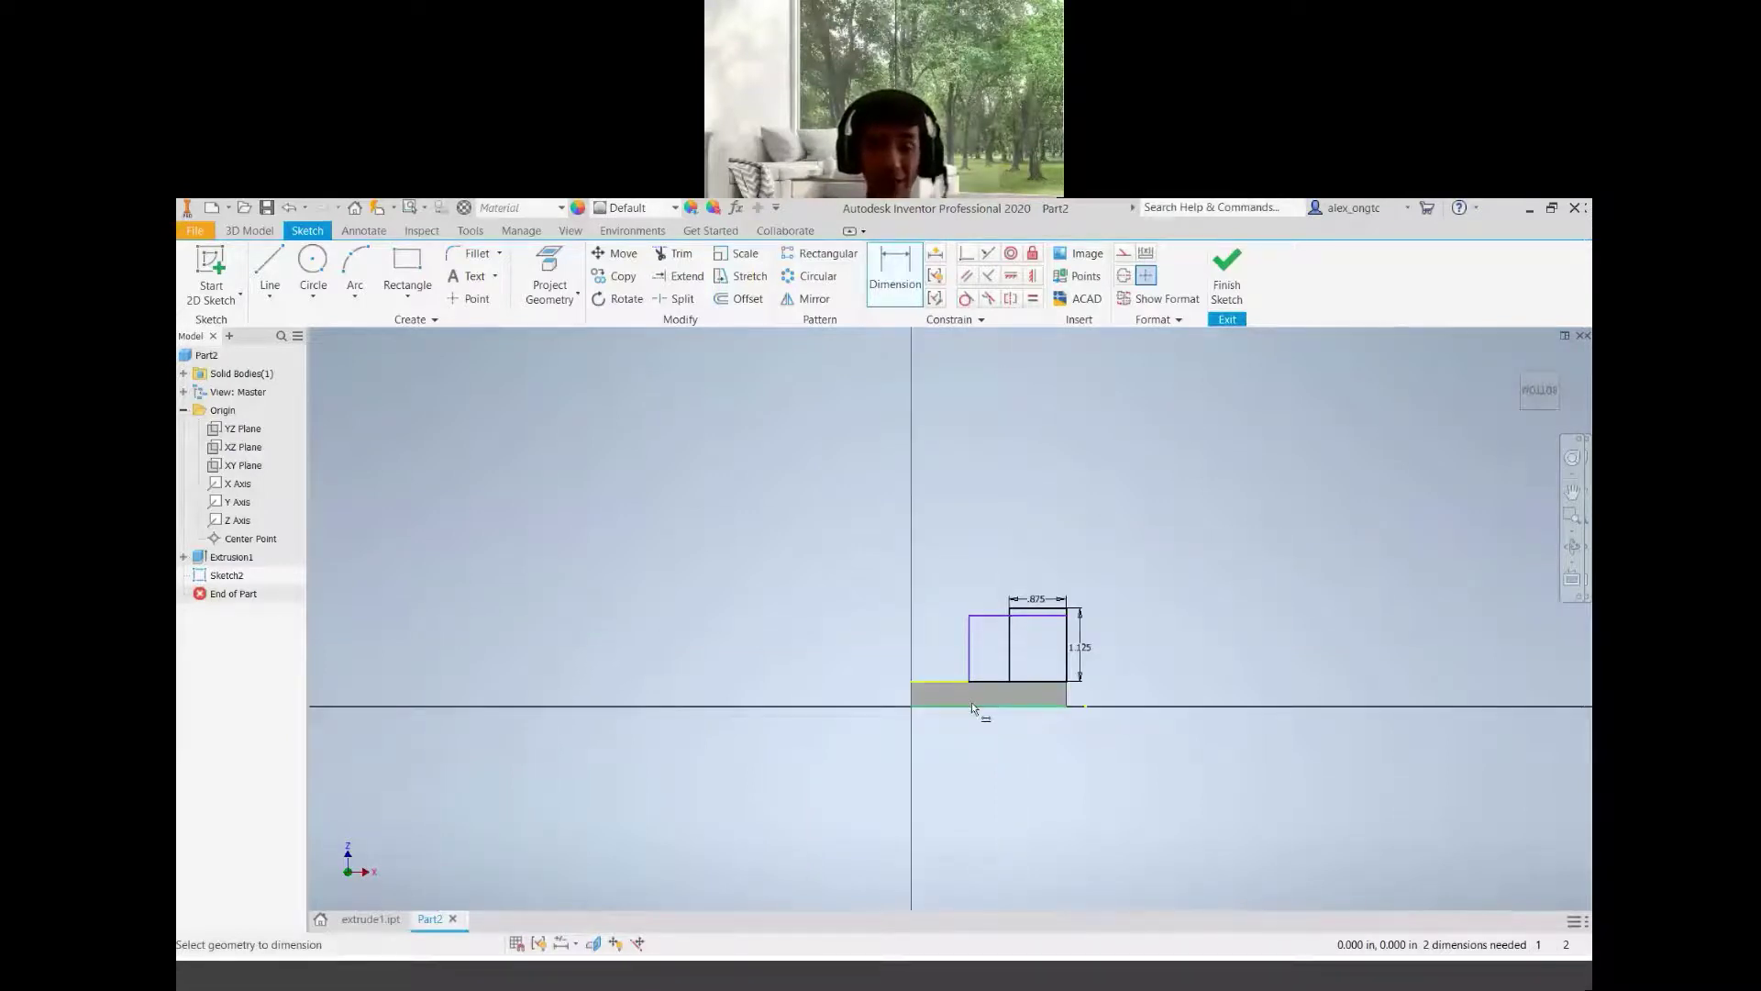
{"action": "scroll", "coordinate": [1022, 641], "scroll_direction": "up", "scroll_amount": 3}
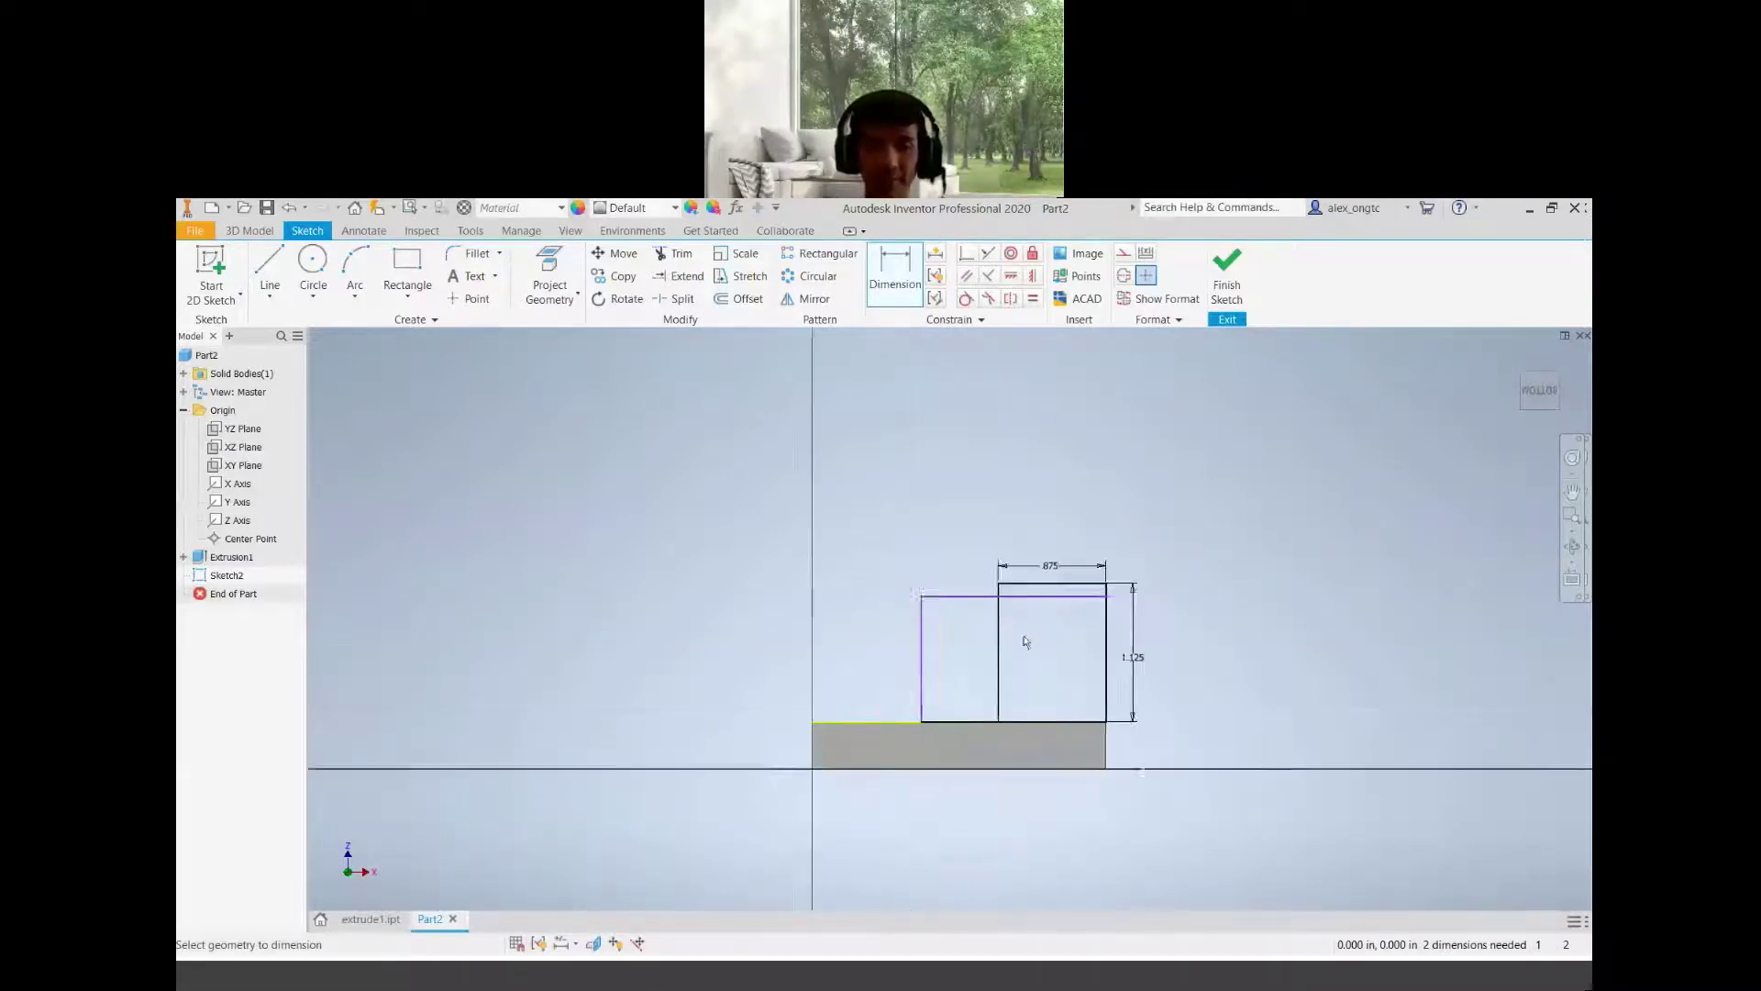
{"action": "scroll", "coordinate": [1026, 641], "scroll_direction": "up", "scroll_amount": 3}
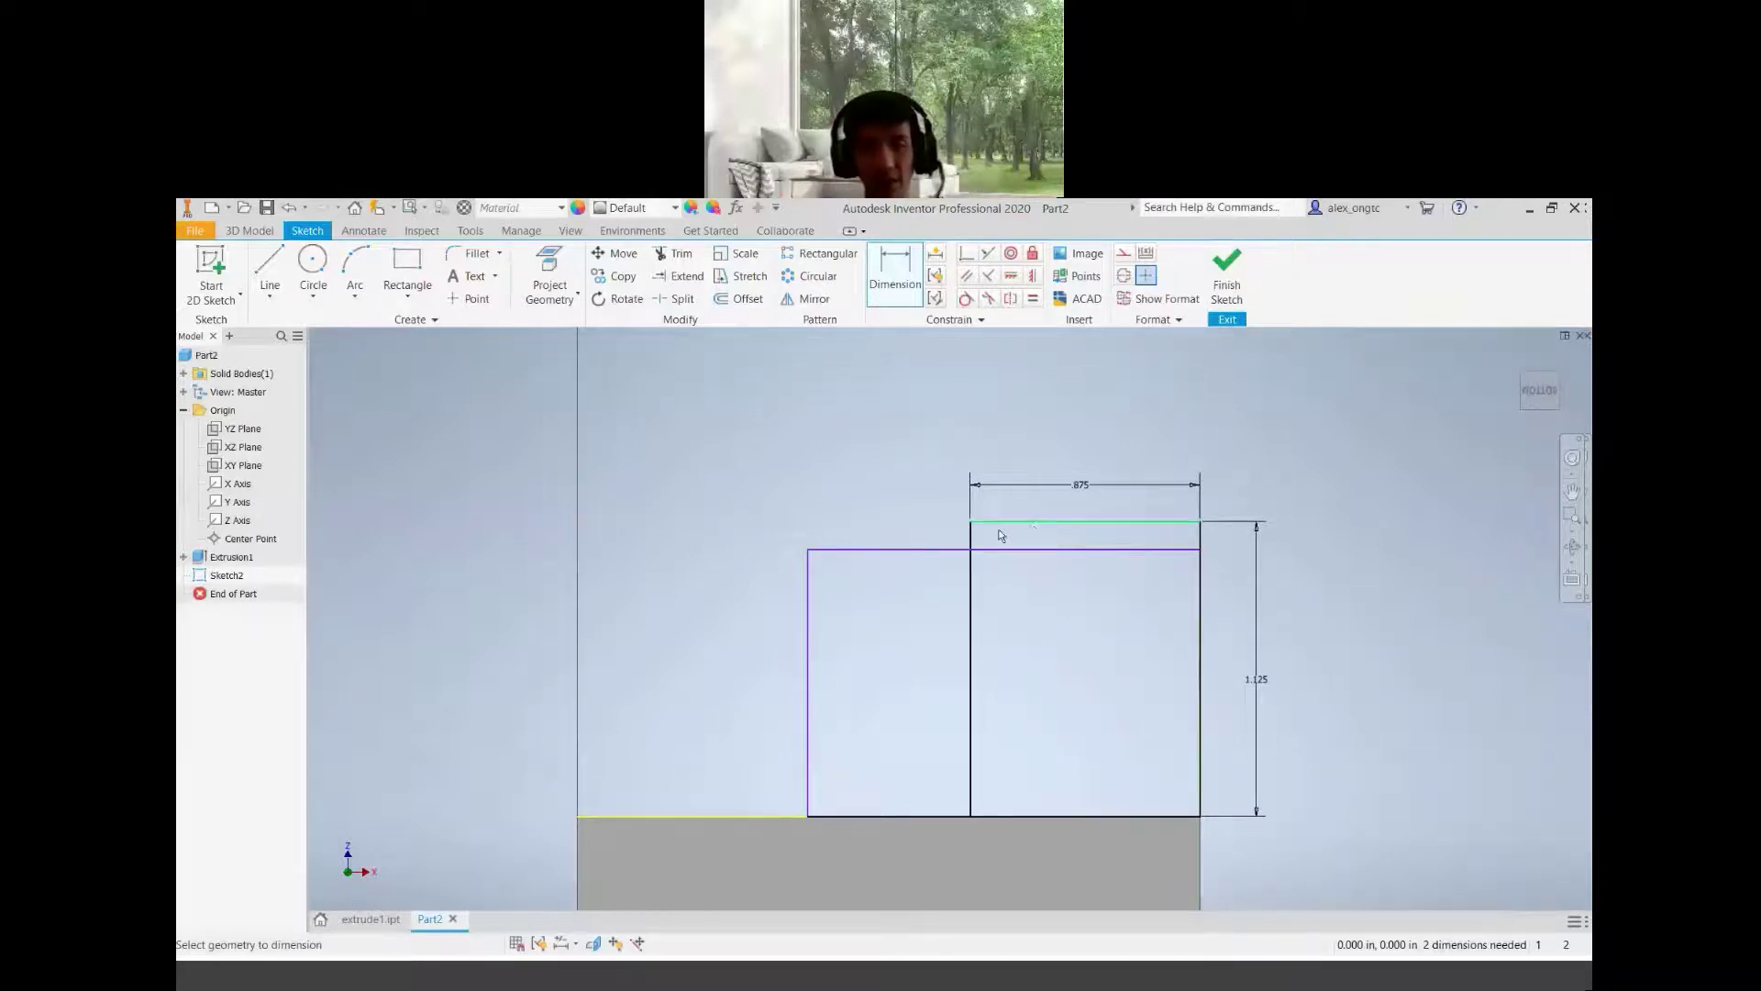
{"action": "scroll", "coordinate": [970, 549], "scroll_direction": "up", "scroll_amount": 3}
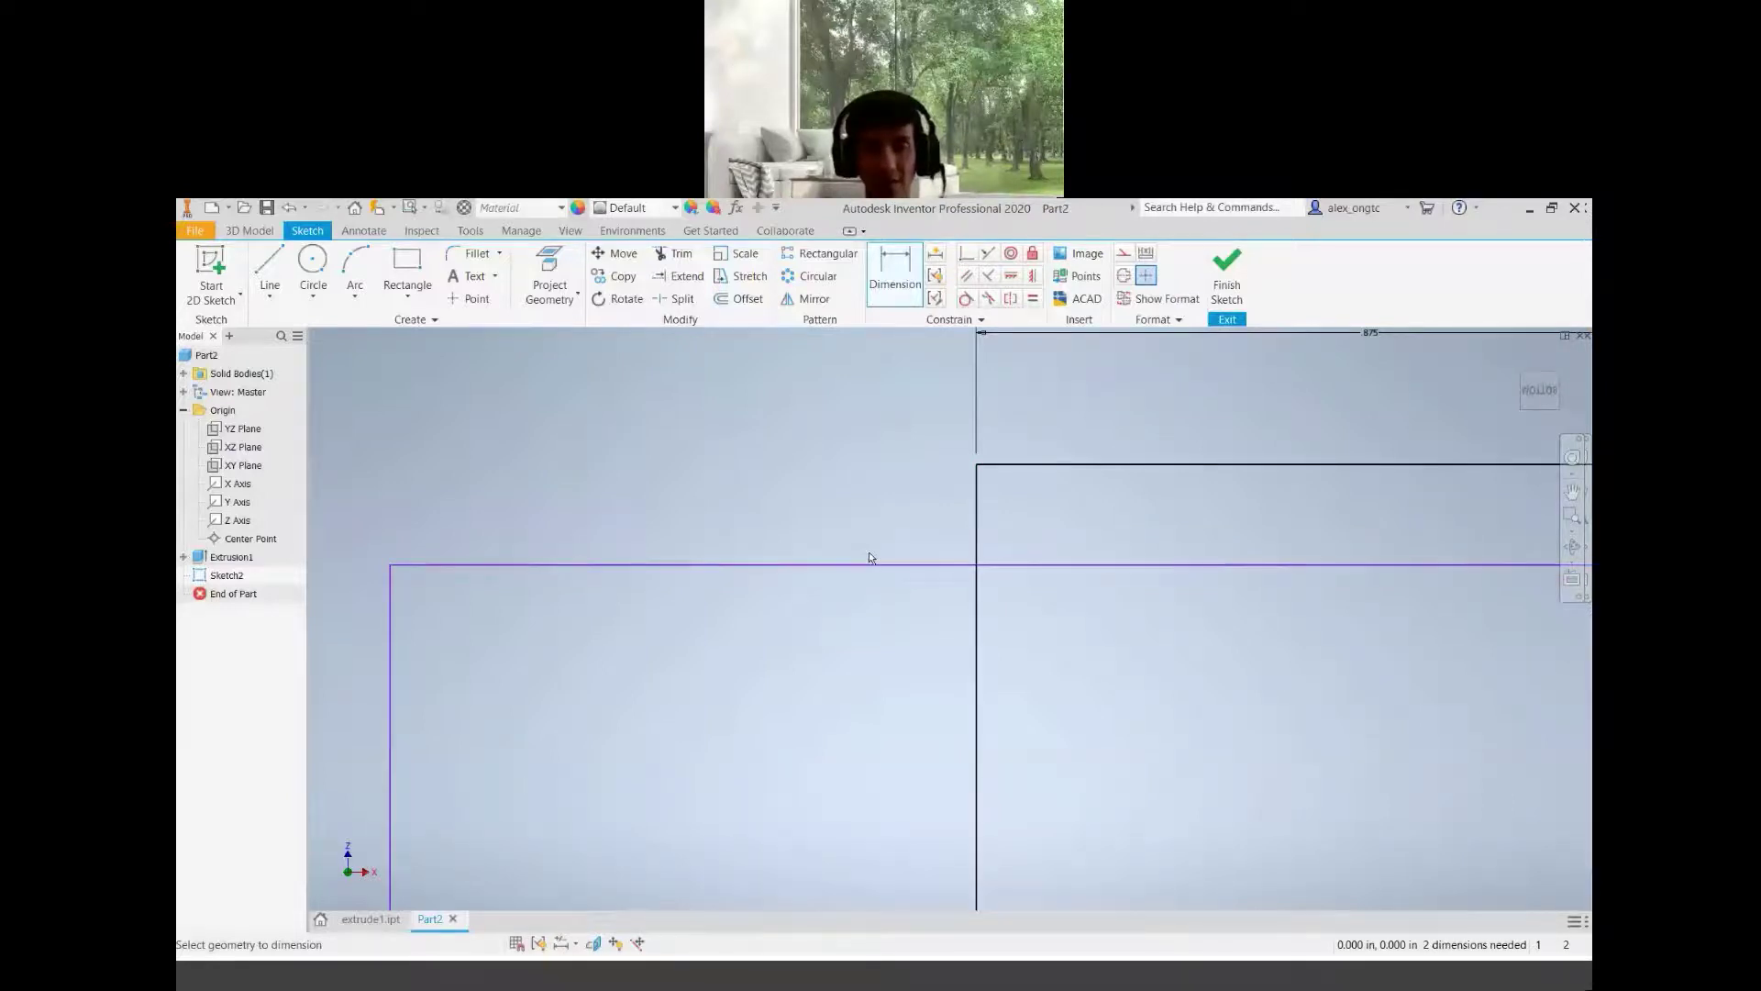
{"action": "scroll", "coordinate": [868, 552], "scroll_direction": "down", "scroll_amount": 3}
{"action": "scroll", "coordinate": [871, 557], "scroll_direction": "down", "scroll_amount": 3}
{"action": "scroll", "coordinate": [872, 564], "scroll_direction": "up", "scroll_amount": 2}
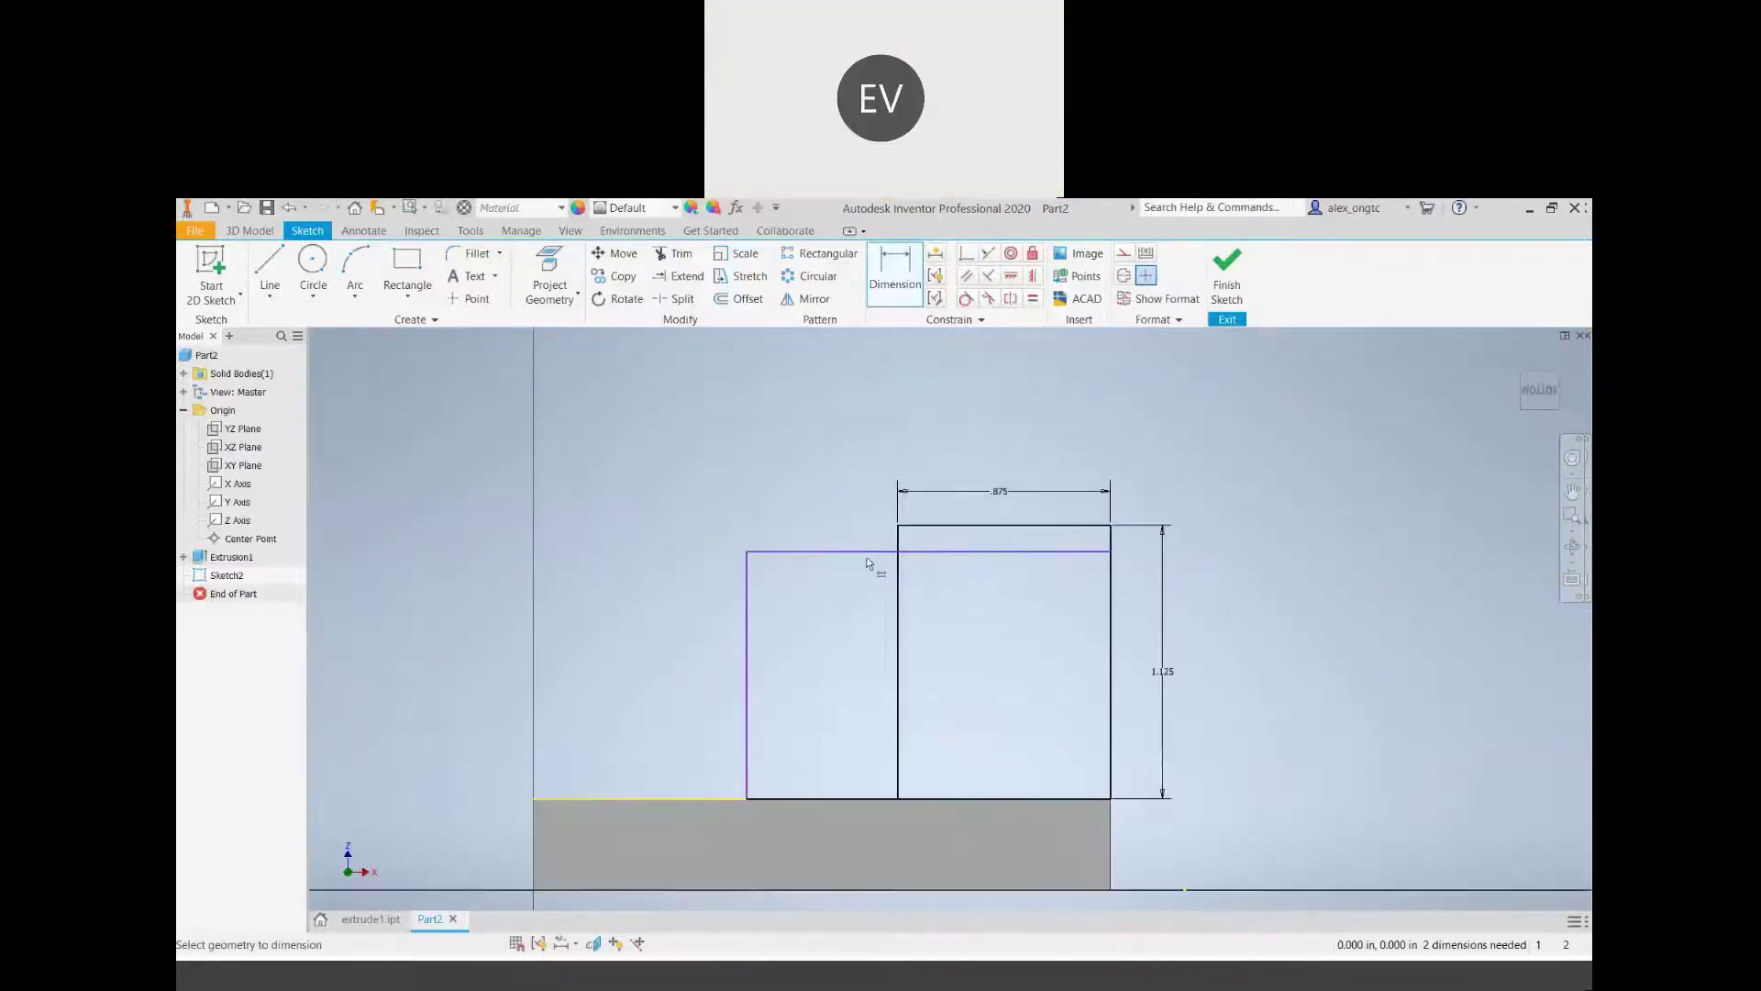
Dimension the vertical distance between the top edges of the narrow and wide rectangles to 0.625 in
{"action": "left_click", "coordinate": [928, 526]}
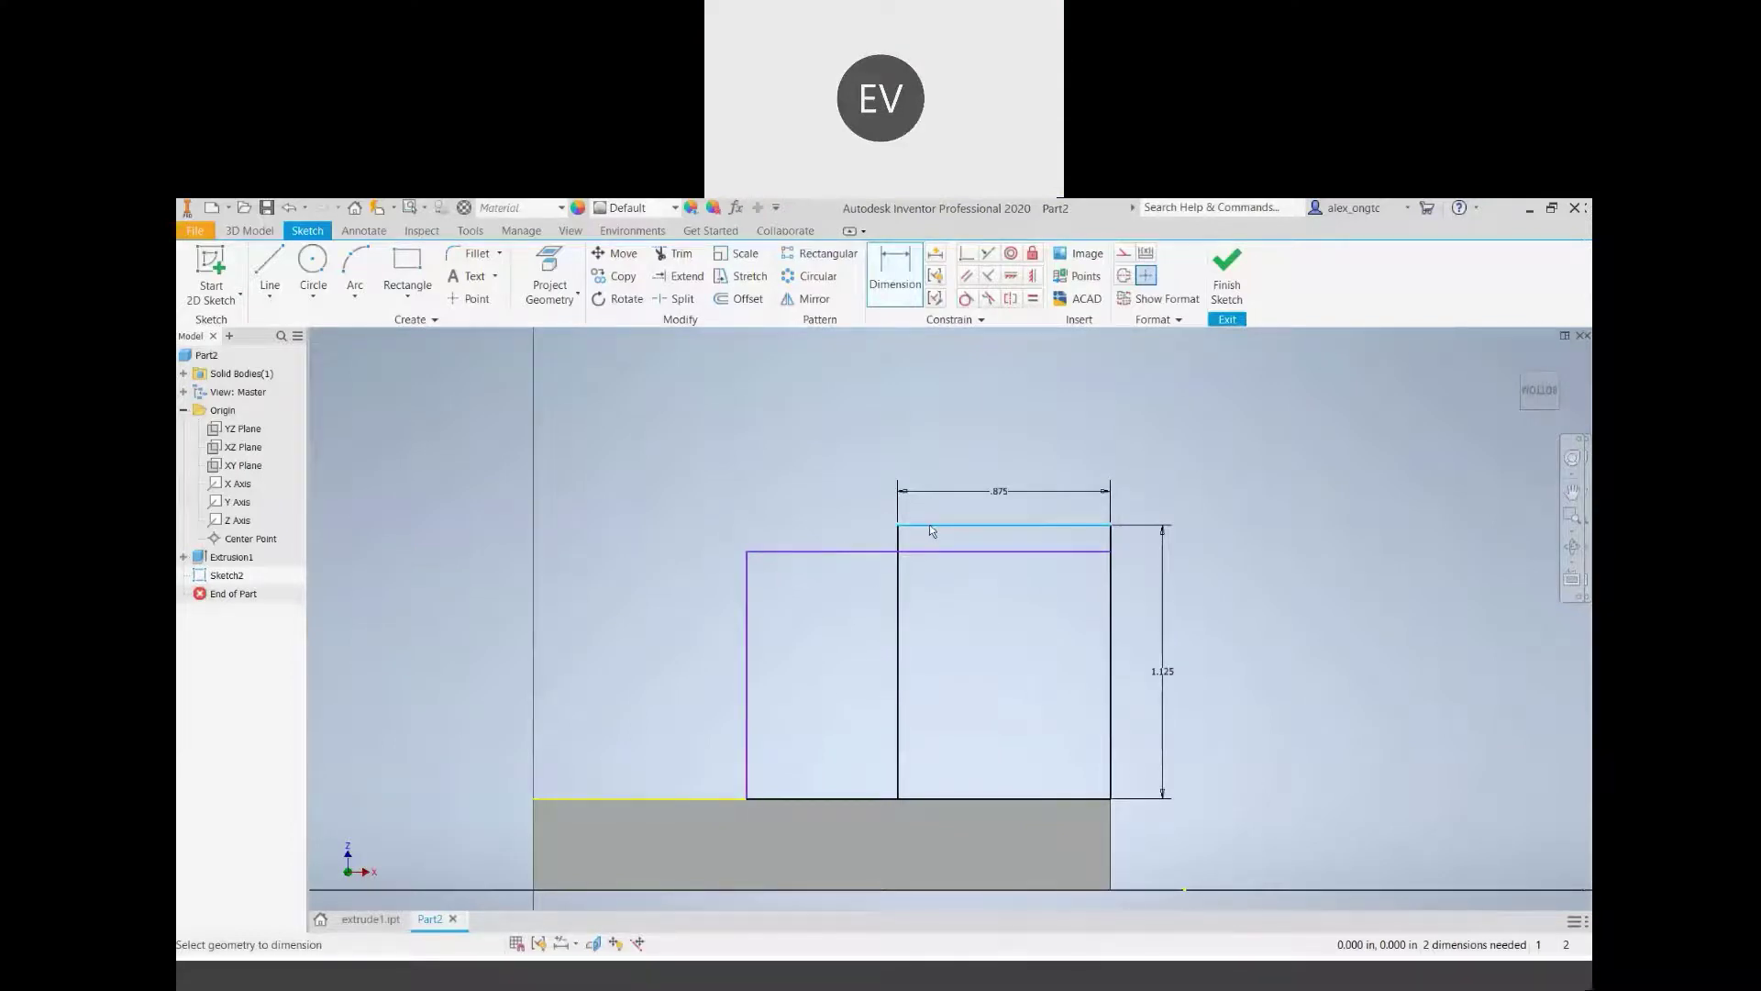
{"action": "left_click", "coordinate": [812, 552]}
{"action": "scroll", "coordinate": [870, 545], "scroll_direction": "down", "scroll_amount": 5}
{"action": "scroll", "coordinate": [870, 545], "scroll_direction": "up", "scroll_amount": 8}
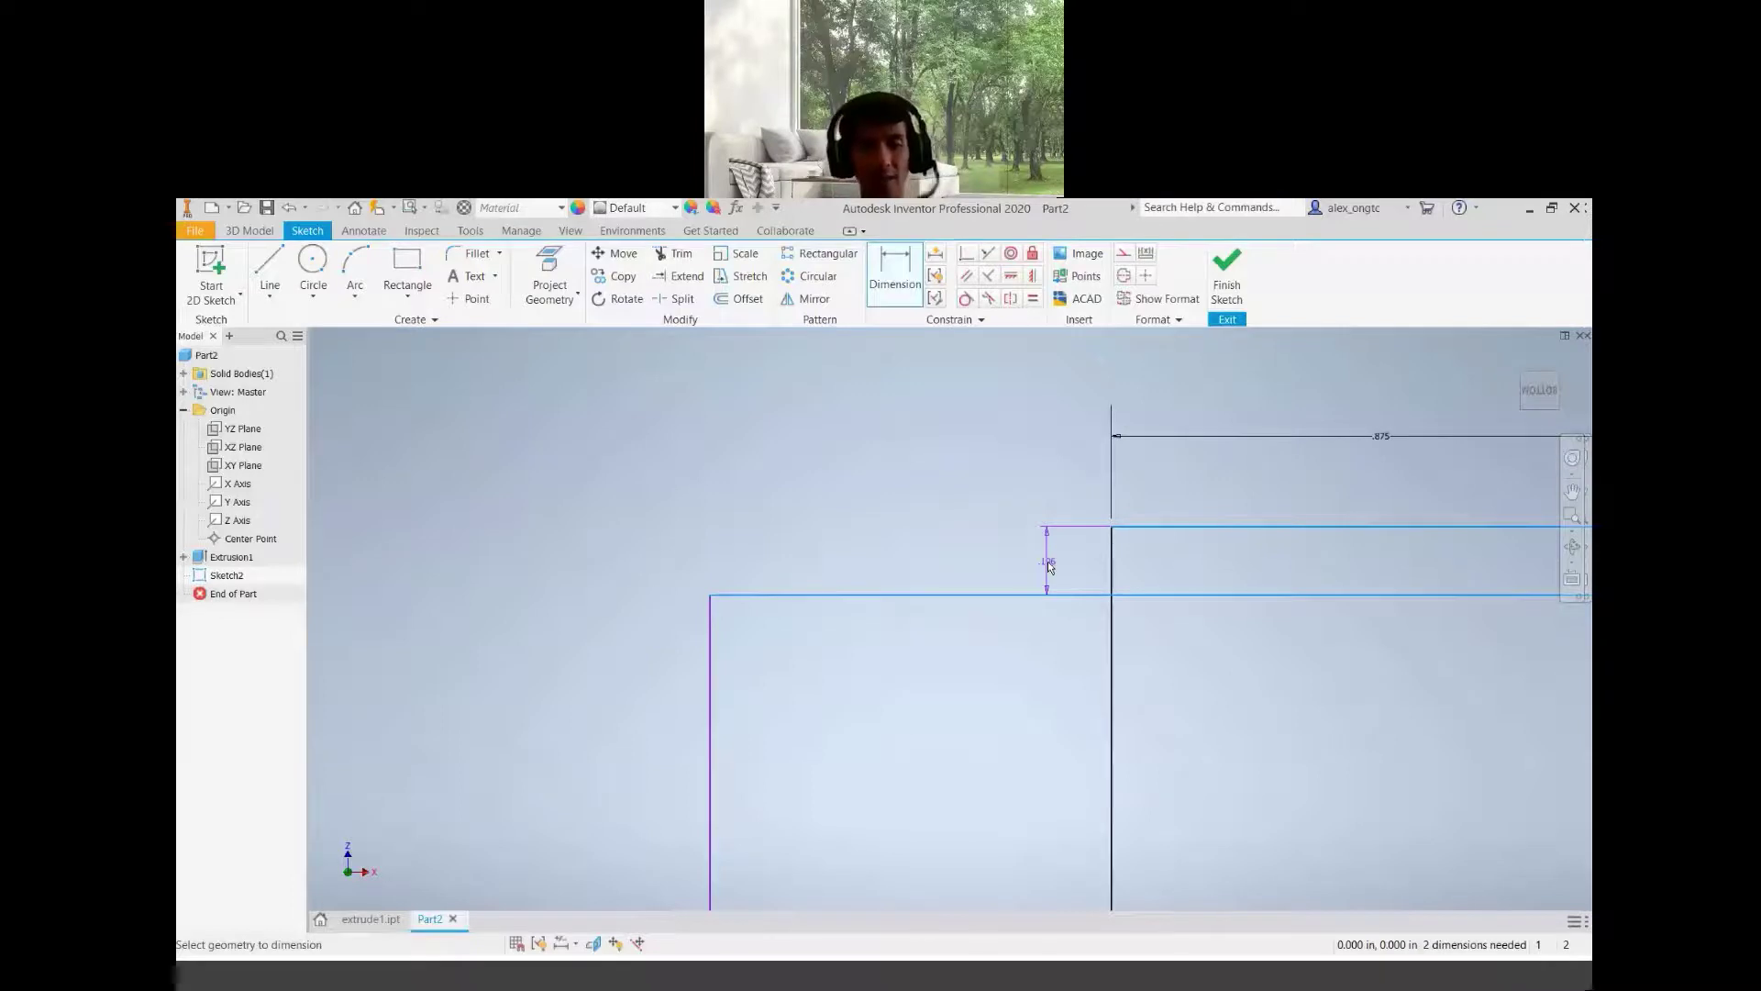
{"action": "left_click", "coordinate": [1050, 567]}
{"action": "type", "text": "0"}
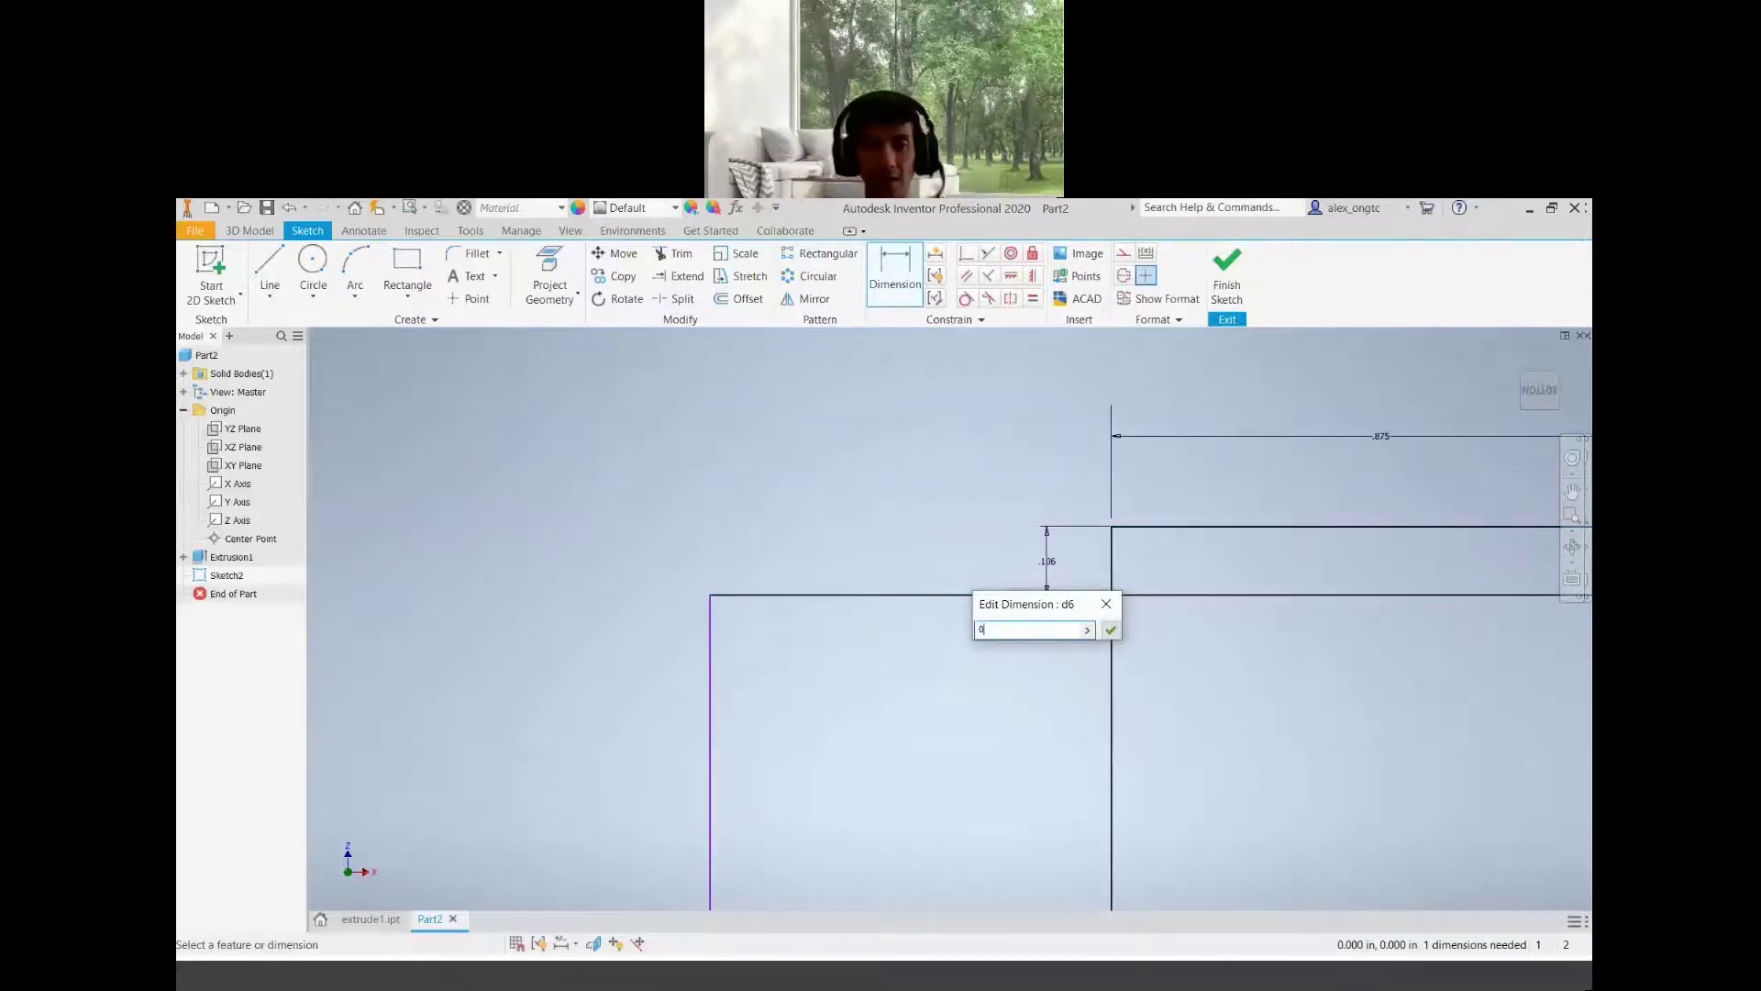
{"action": "type", "text": ".625"}
{"action": "key", "text": "Return"}
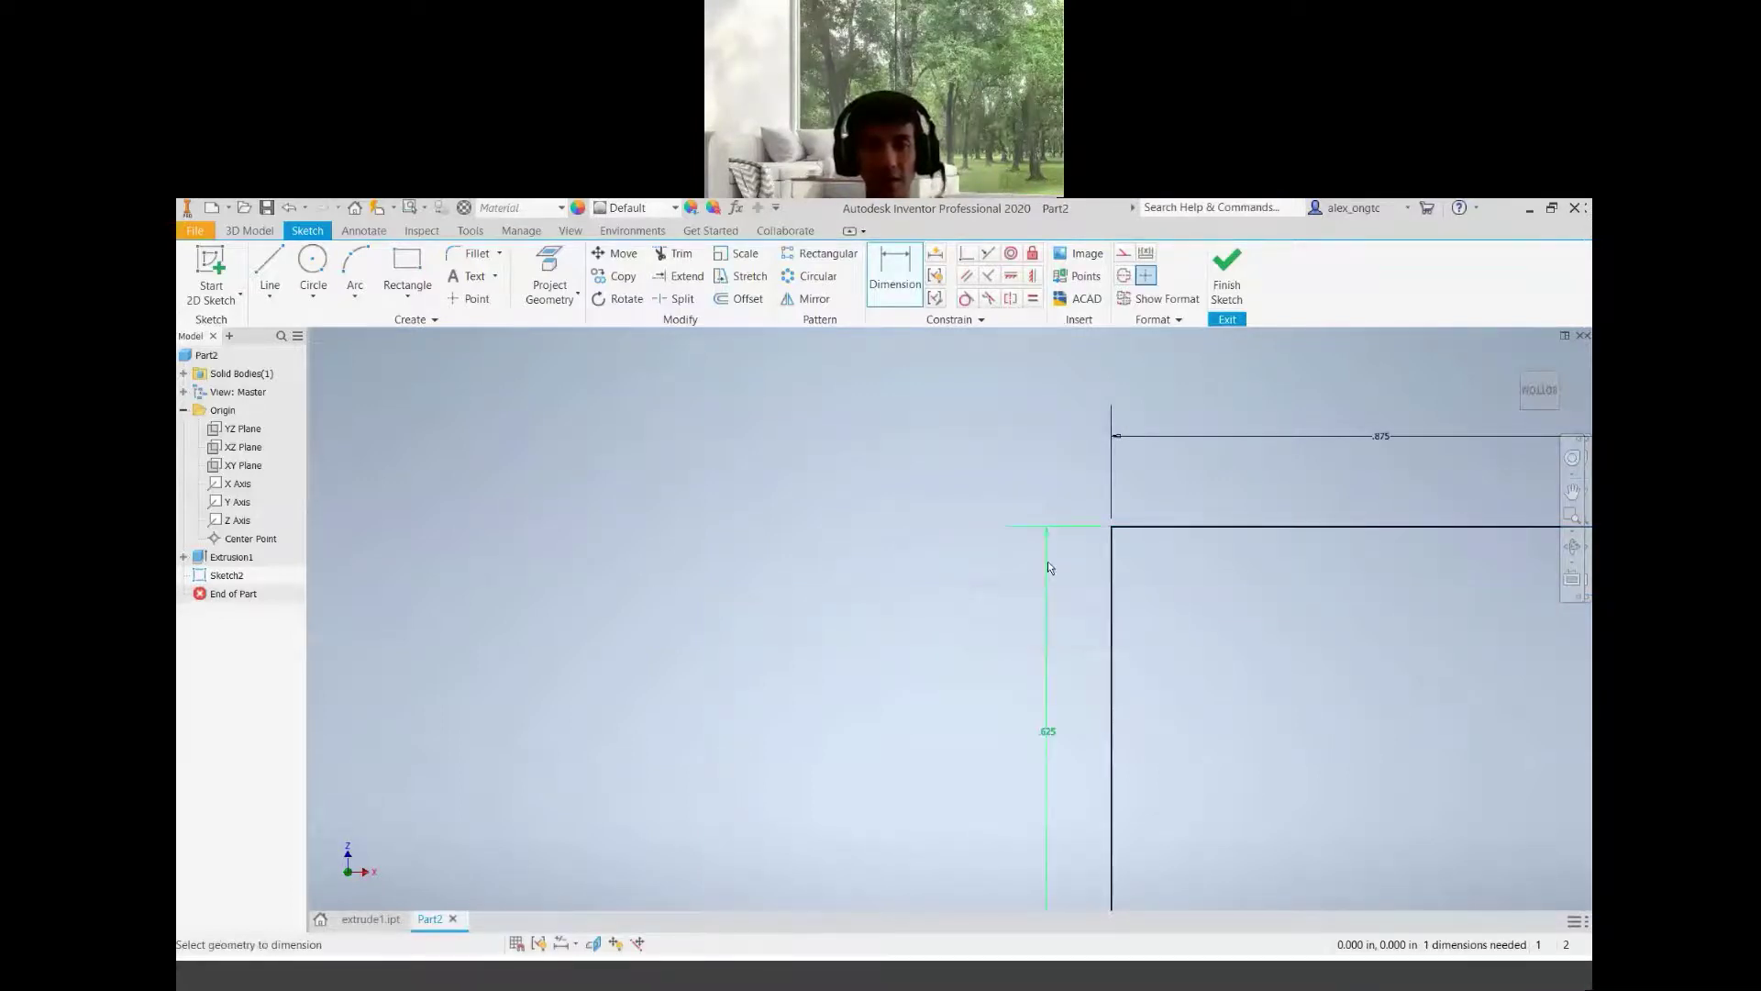
{"action": "scroll", "coordinate": [915, 753], "scroll_direction": "down", "scroll_amount": 5}
{"action": "middle_click_drag", "start_coordinate": [914, 752], "coordinate": [748, 708]}
{"action": "scroll", "coordinate": [748, 708], "scroll_direction": "down", "scroll_amount": 3}
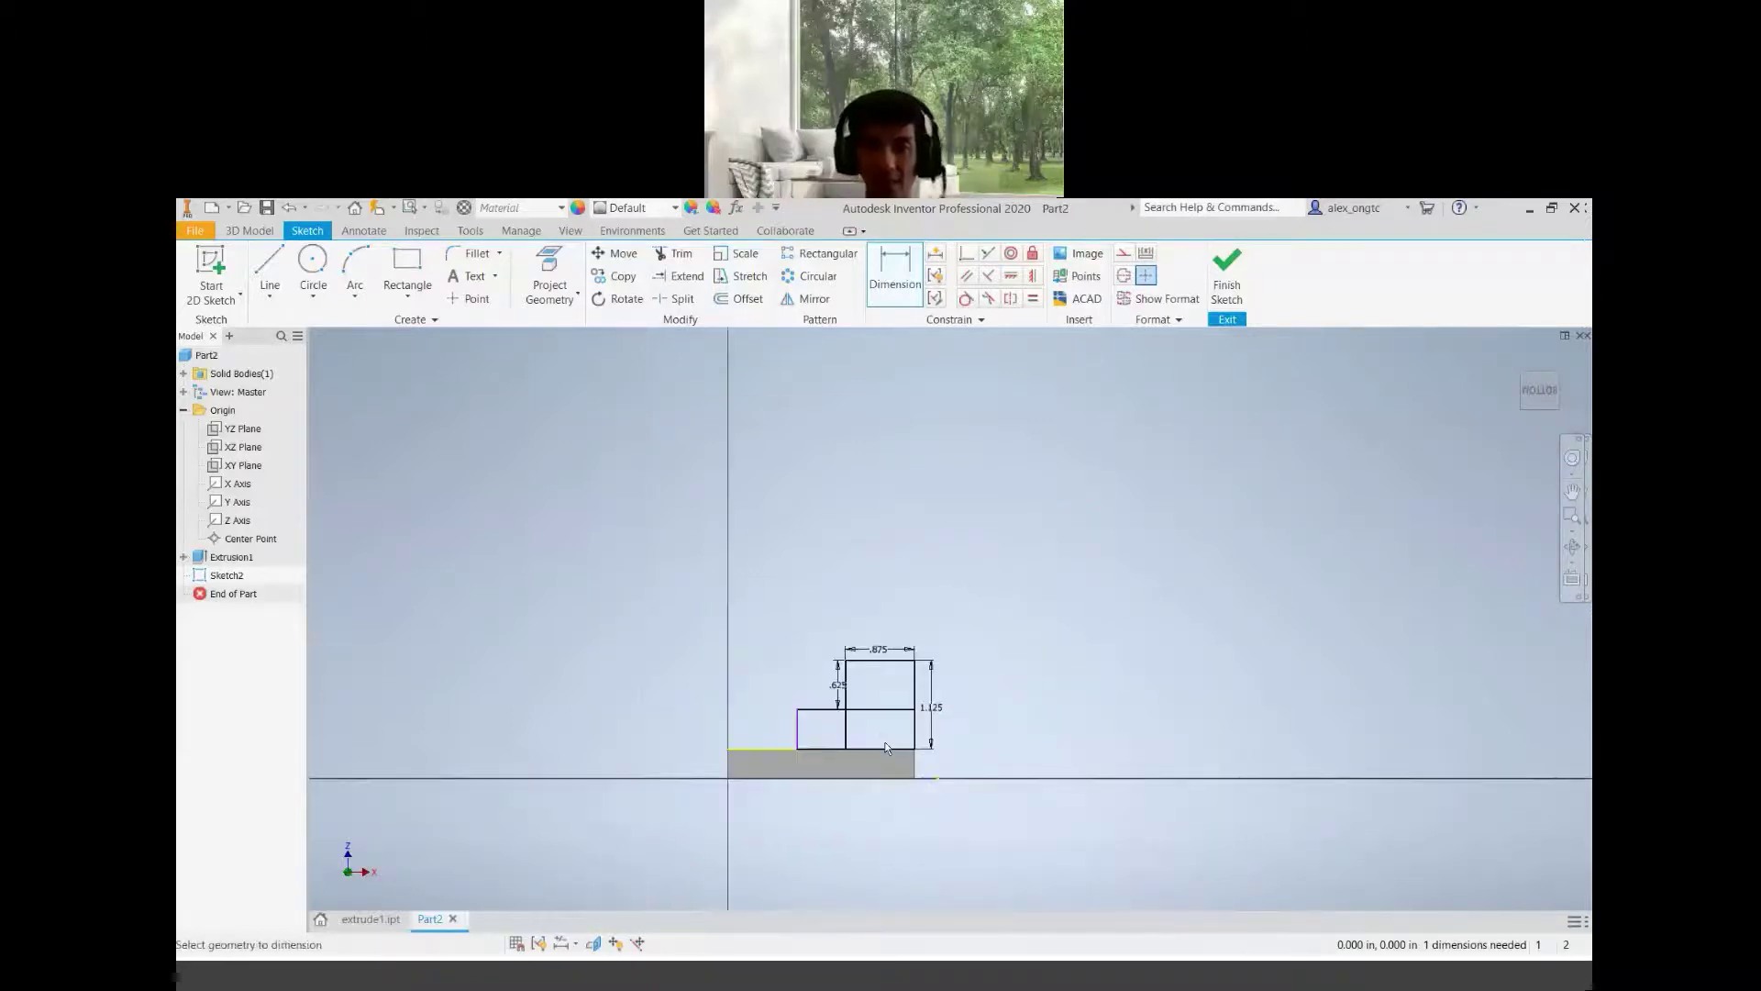
{"action": "scroll", "coordinate": [862, 745], "scroll_direction": "up", "scroll_amount": 2}
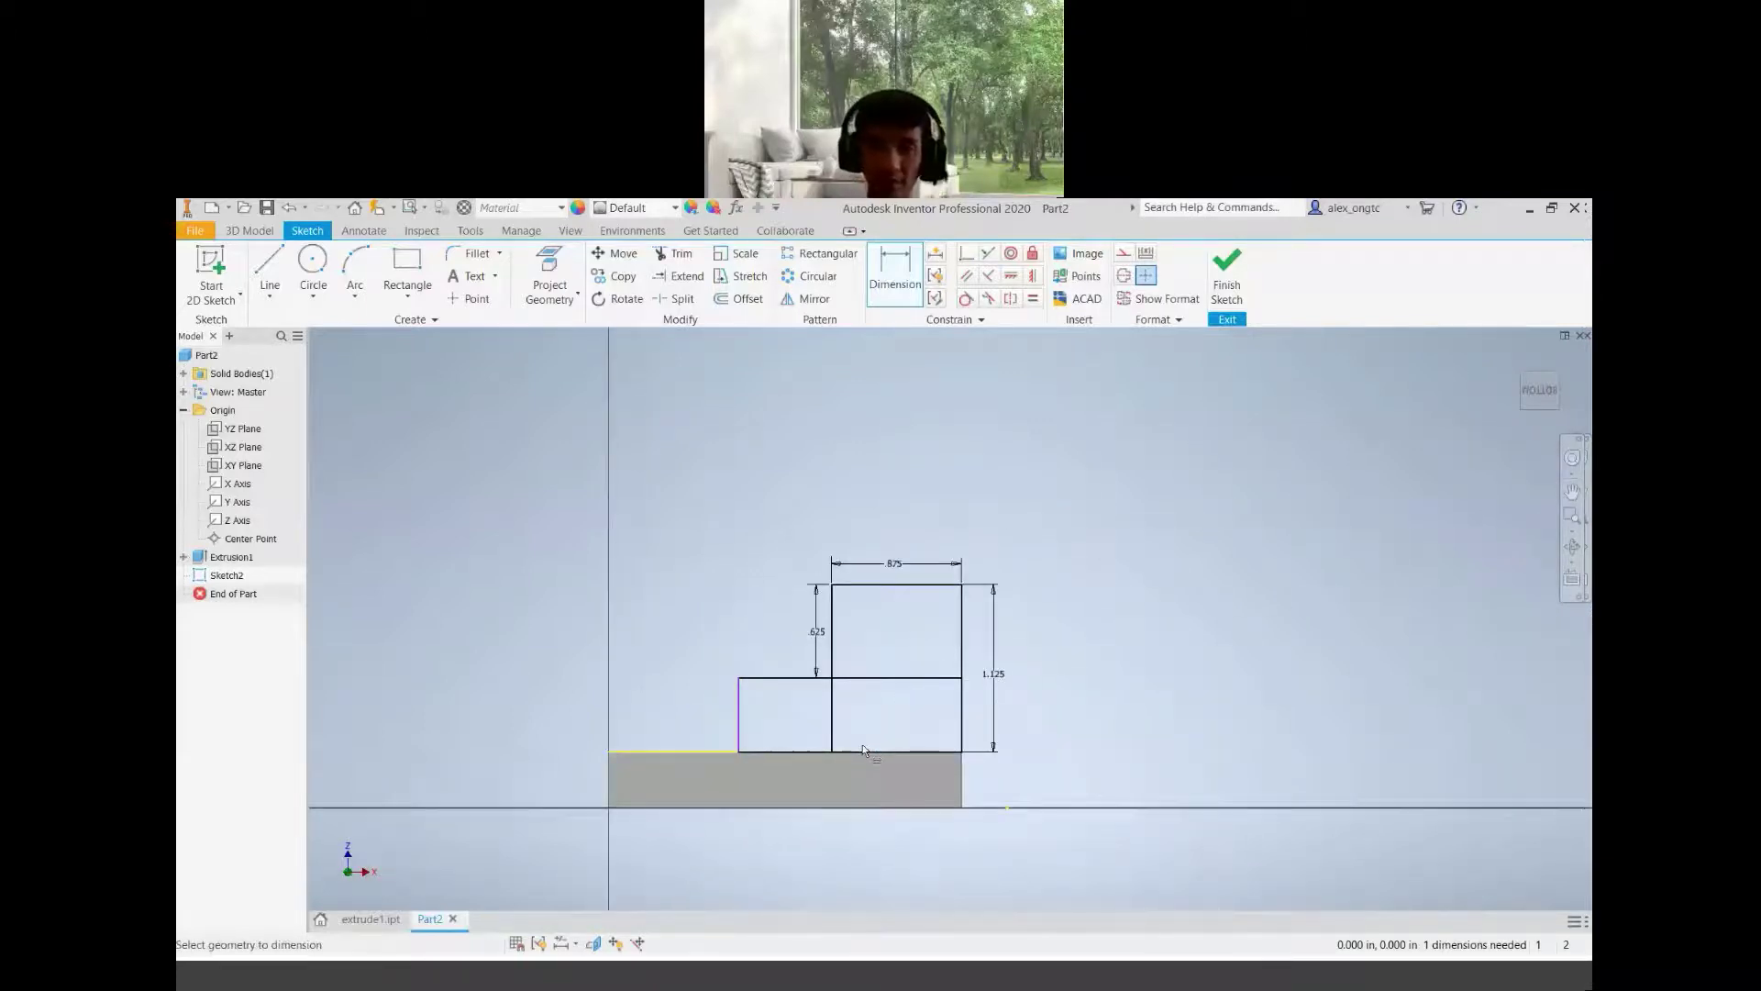
{"action": "mouse_move", "coordinate": [862, 749]}
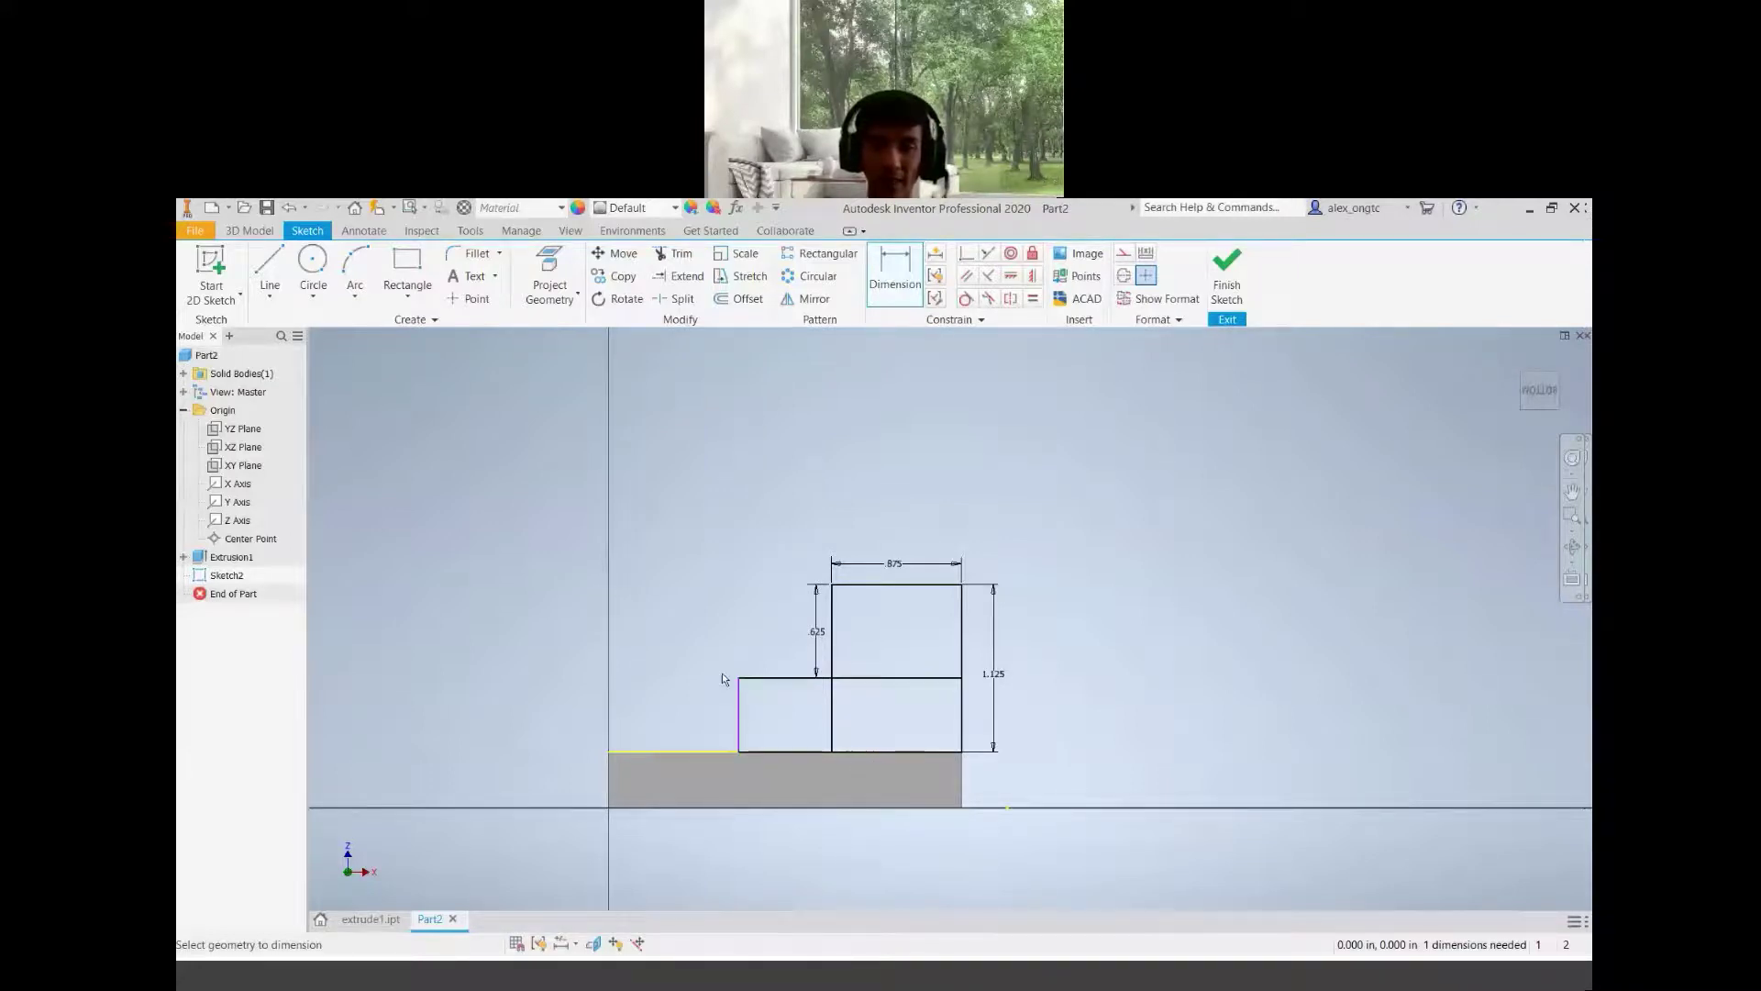
{"action": "scroll", "coordinate": [722, 679], "scroll_direction": "up", "scroll_amount": 5}
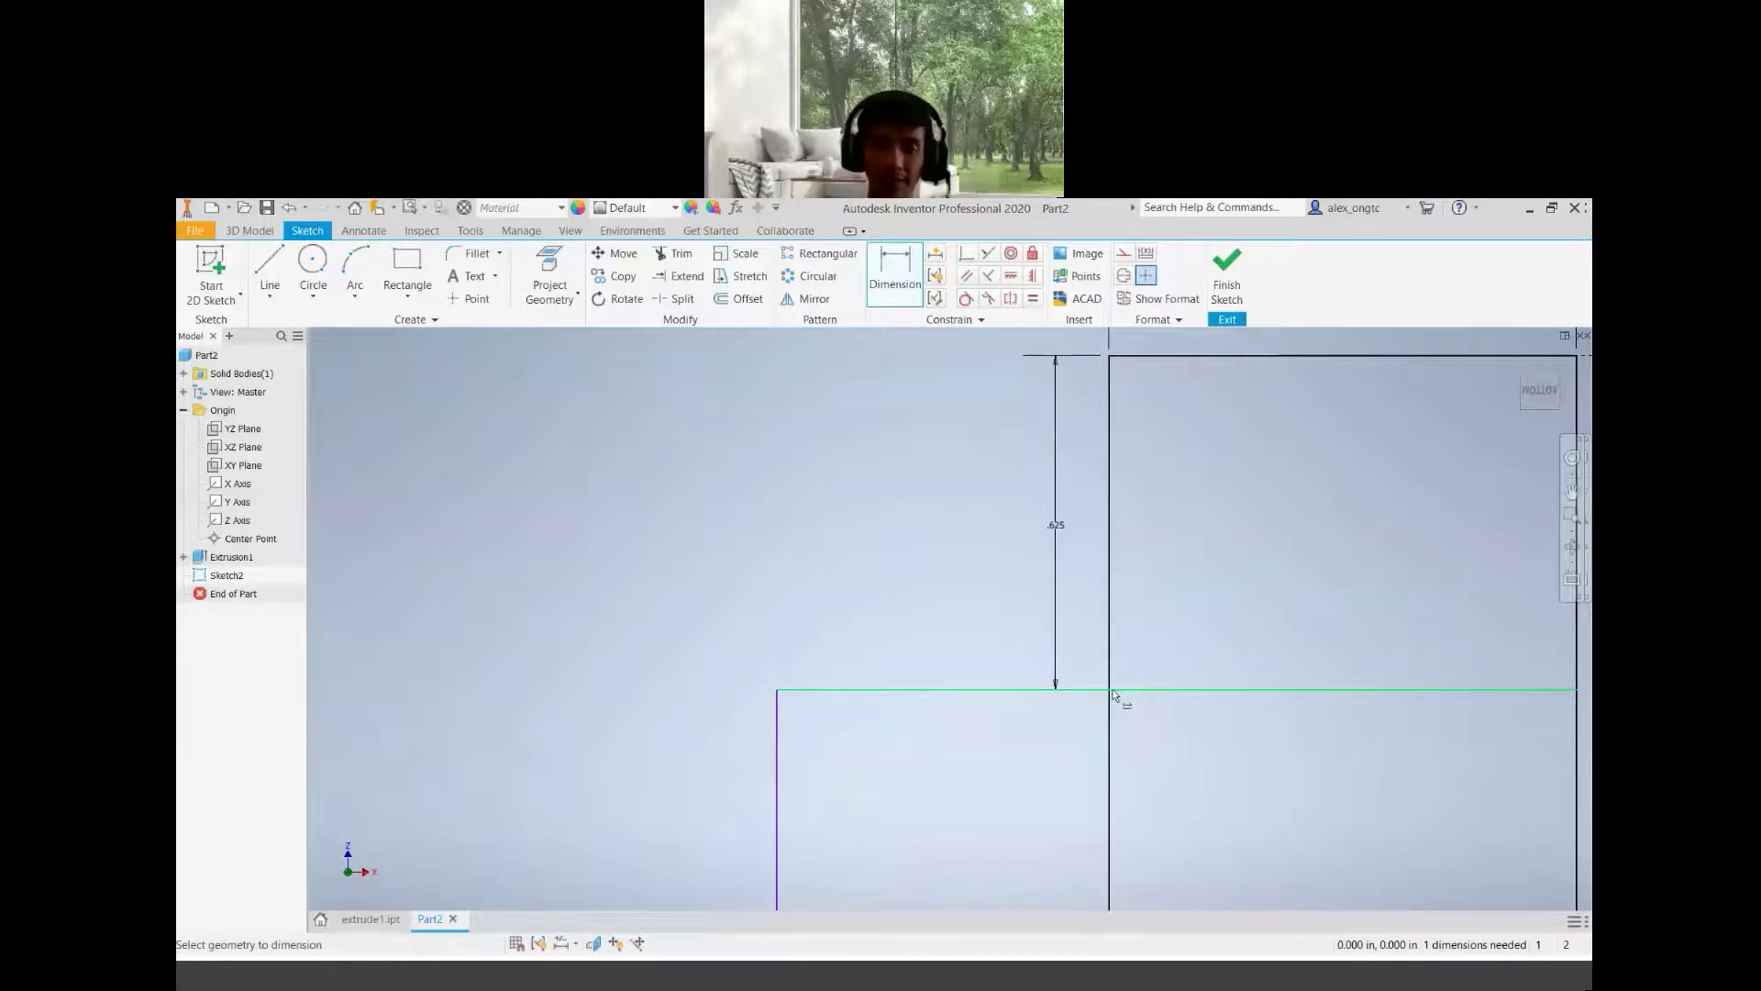
{"action": "scroll", "coordinate": [1111, 694], "scroll_direction": "down", "scroll_amount": 4}
{"action": "middle_click_drag", "start_coordinate": [1129, 706], "coordinate": [811, 659]}
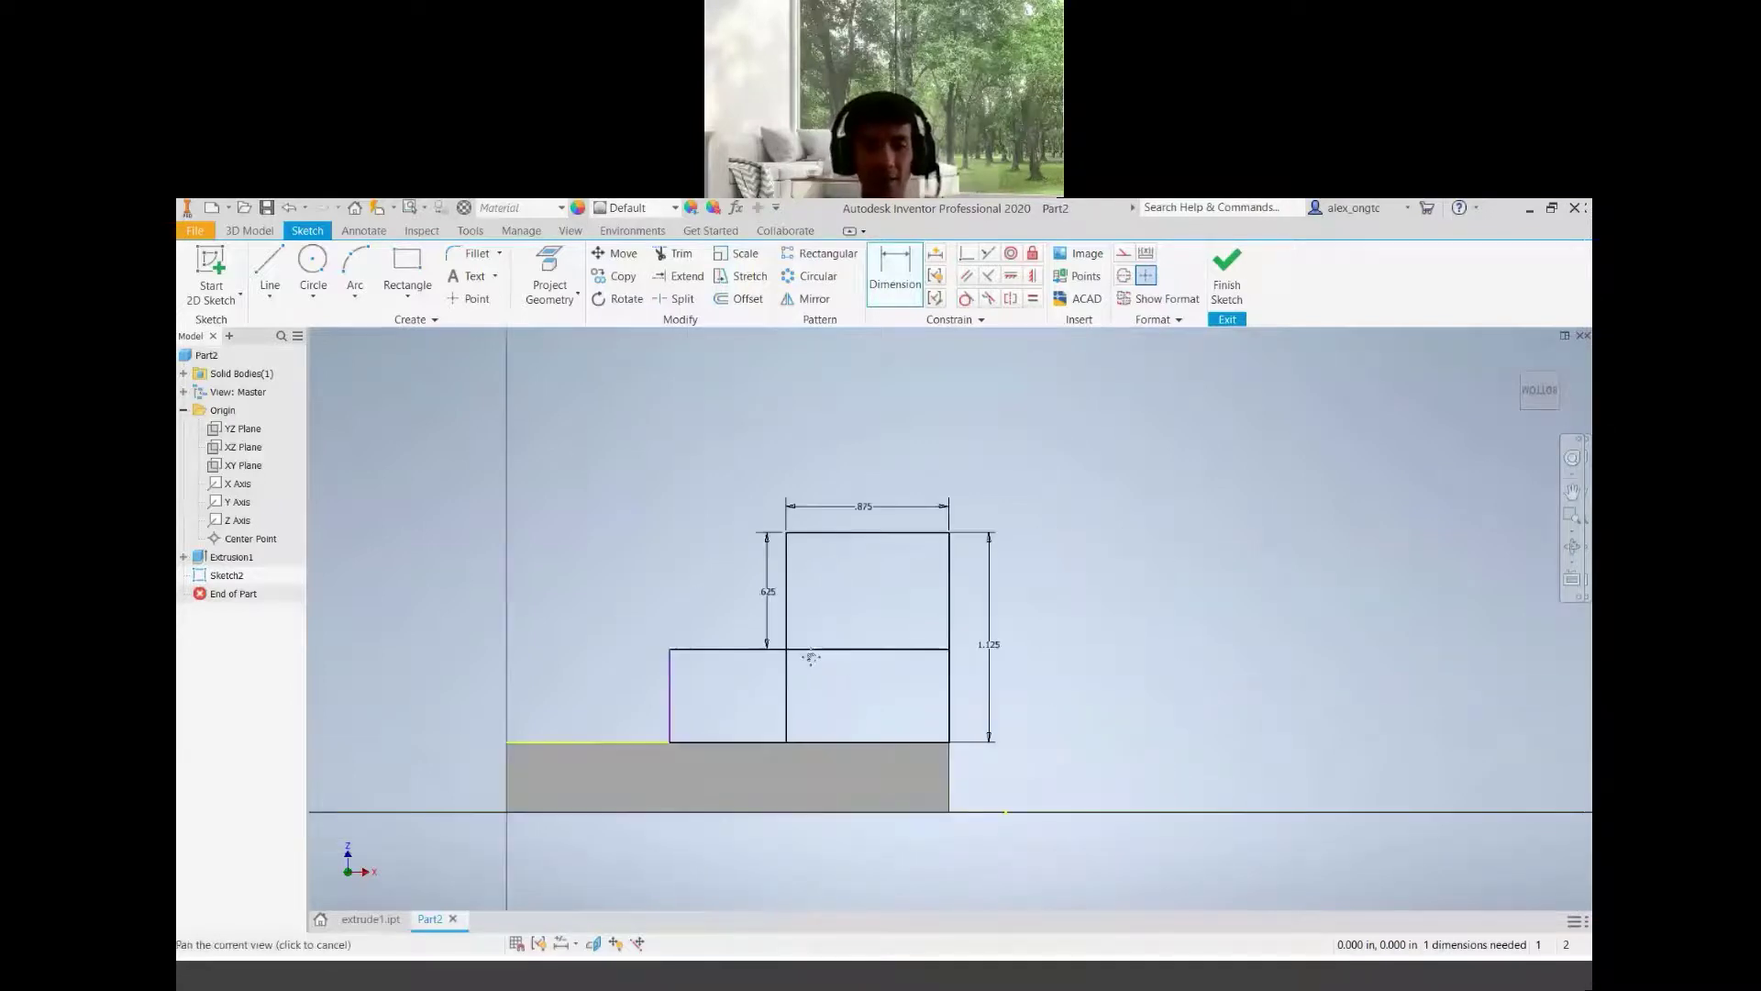
{"action": "scroll", "coordinate": [836, 655], "scroll_direction": "down", "scroll_amount": 2}
{"action": "scroll", "coordinate": [853, 640], "scroll_direction": "up", "scroll_amount": 3}
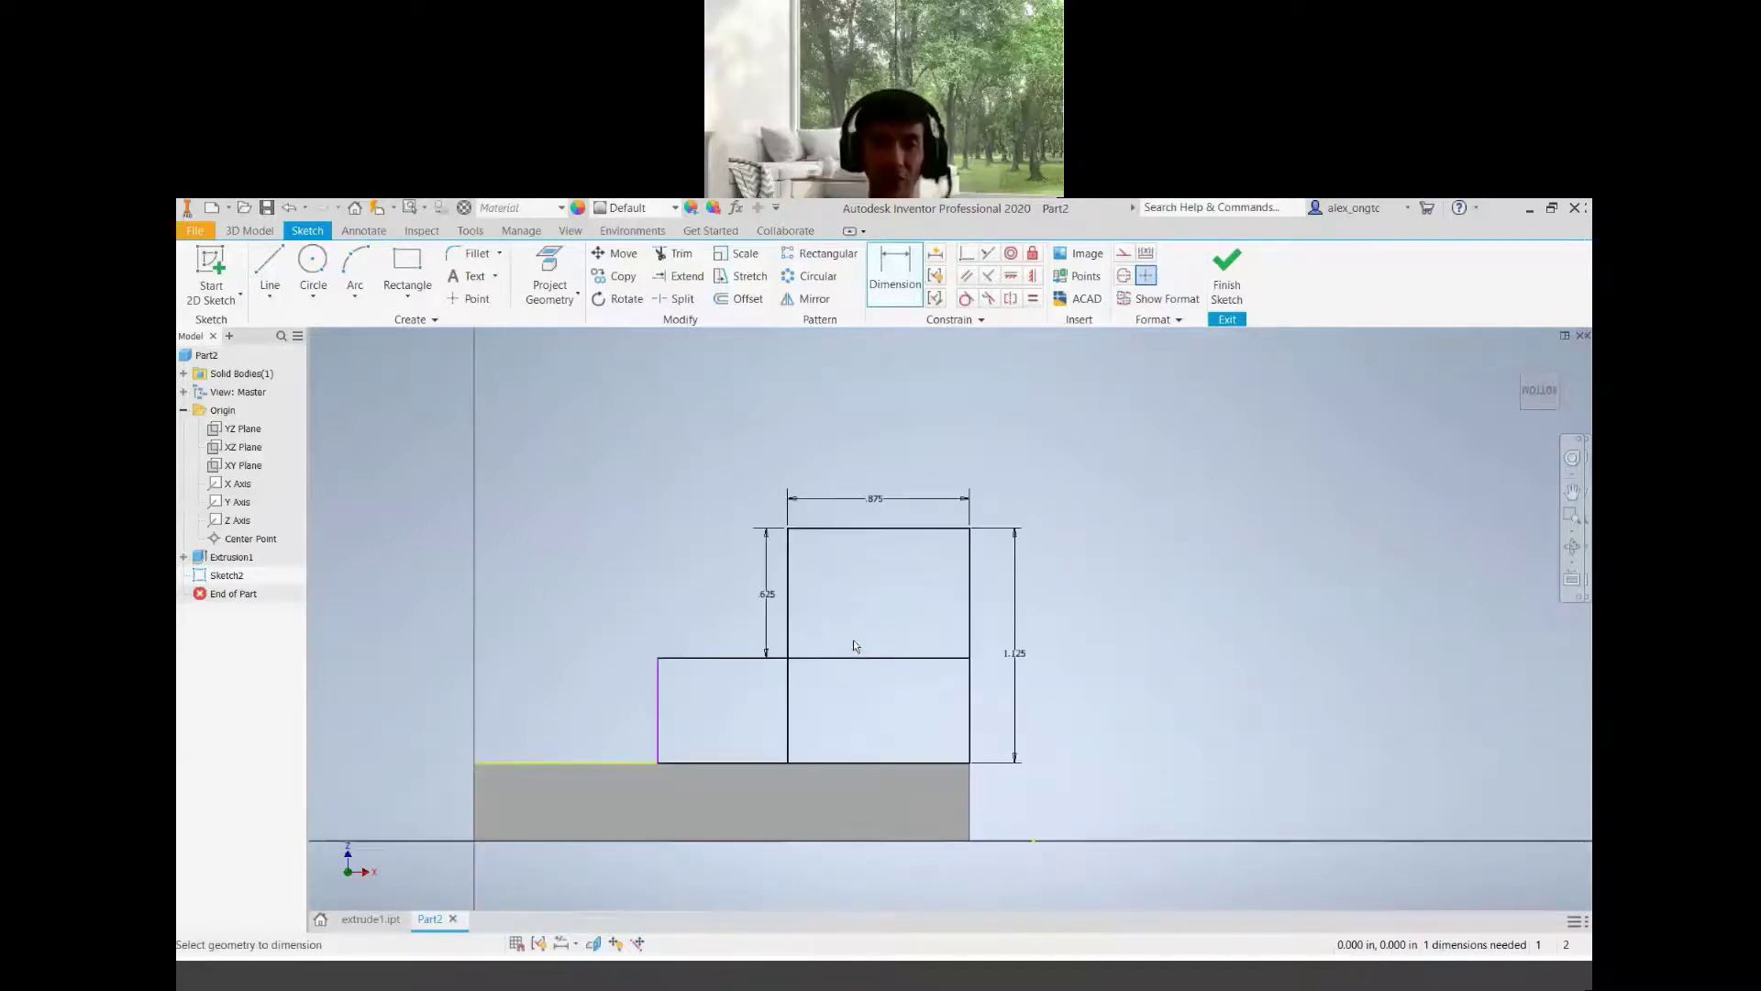
{"action": "left_click", "coordinate": [657, 709]}
{"action": "left_click", "coordinate": [789, 624]}
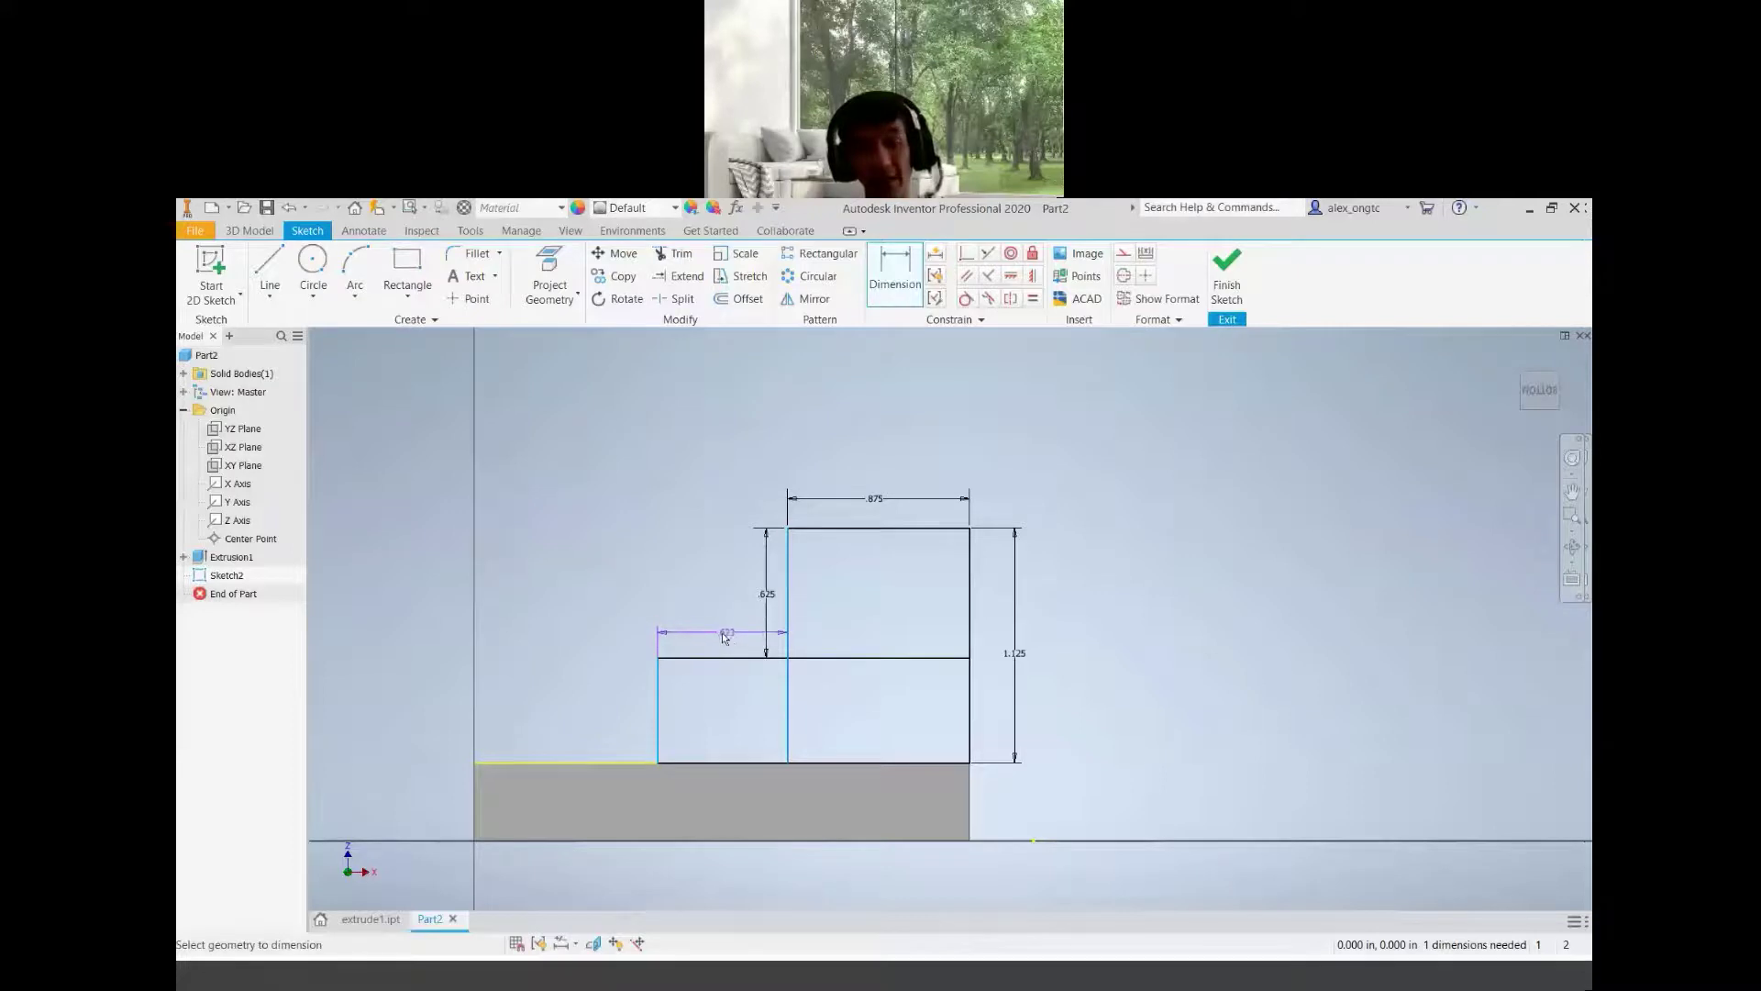
{"action": "left_click", "coordinate": [722, 635]}
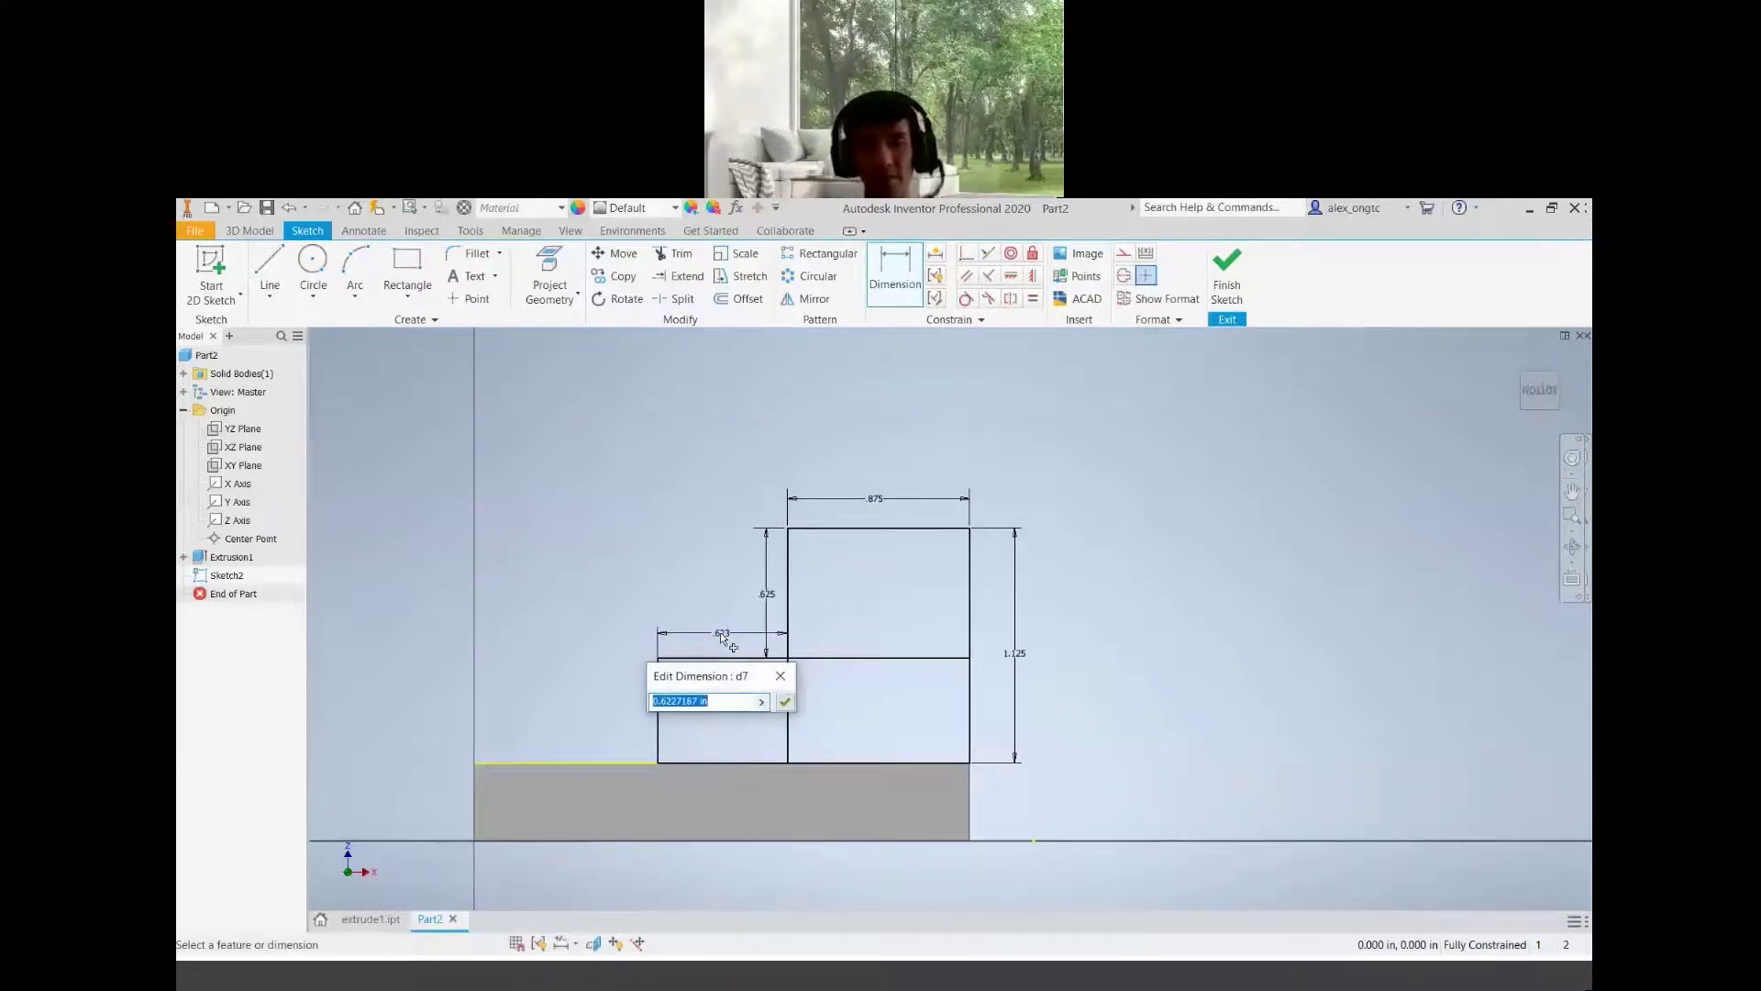
{"action": "key", "text": "Escape"}
{"action": "key", "text": "Escape"}
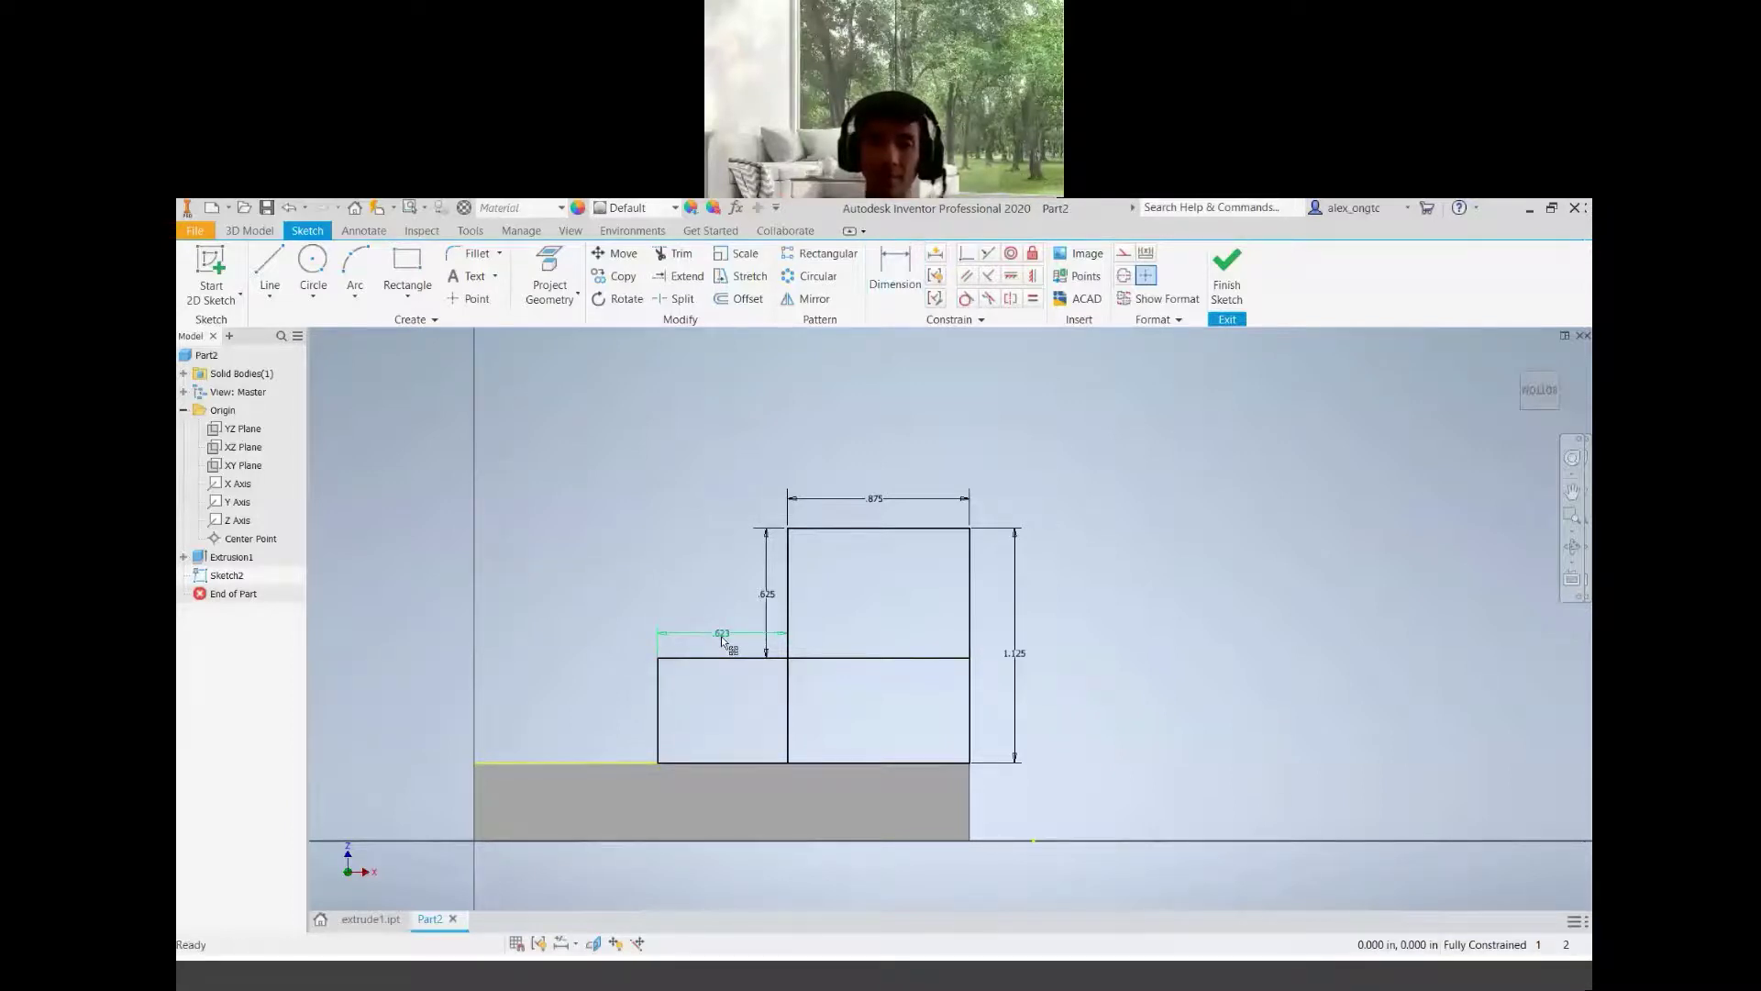
{"action": "left_click", "coordinate": [721, 636]}
{"action": "key", "text": "Delete"}
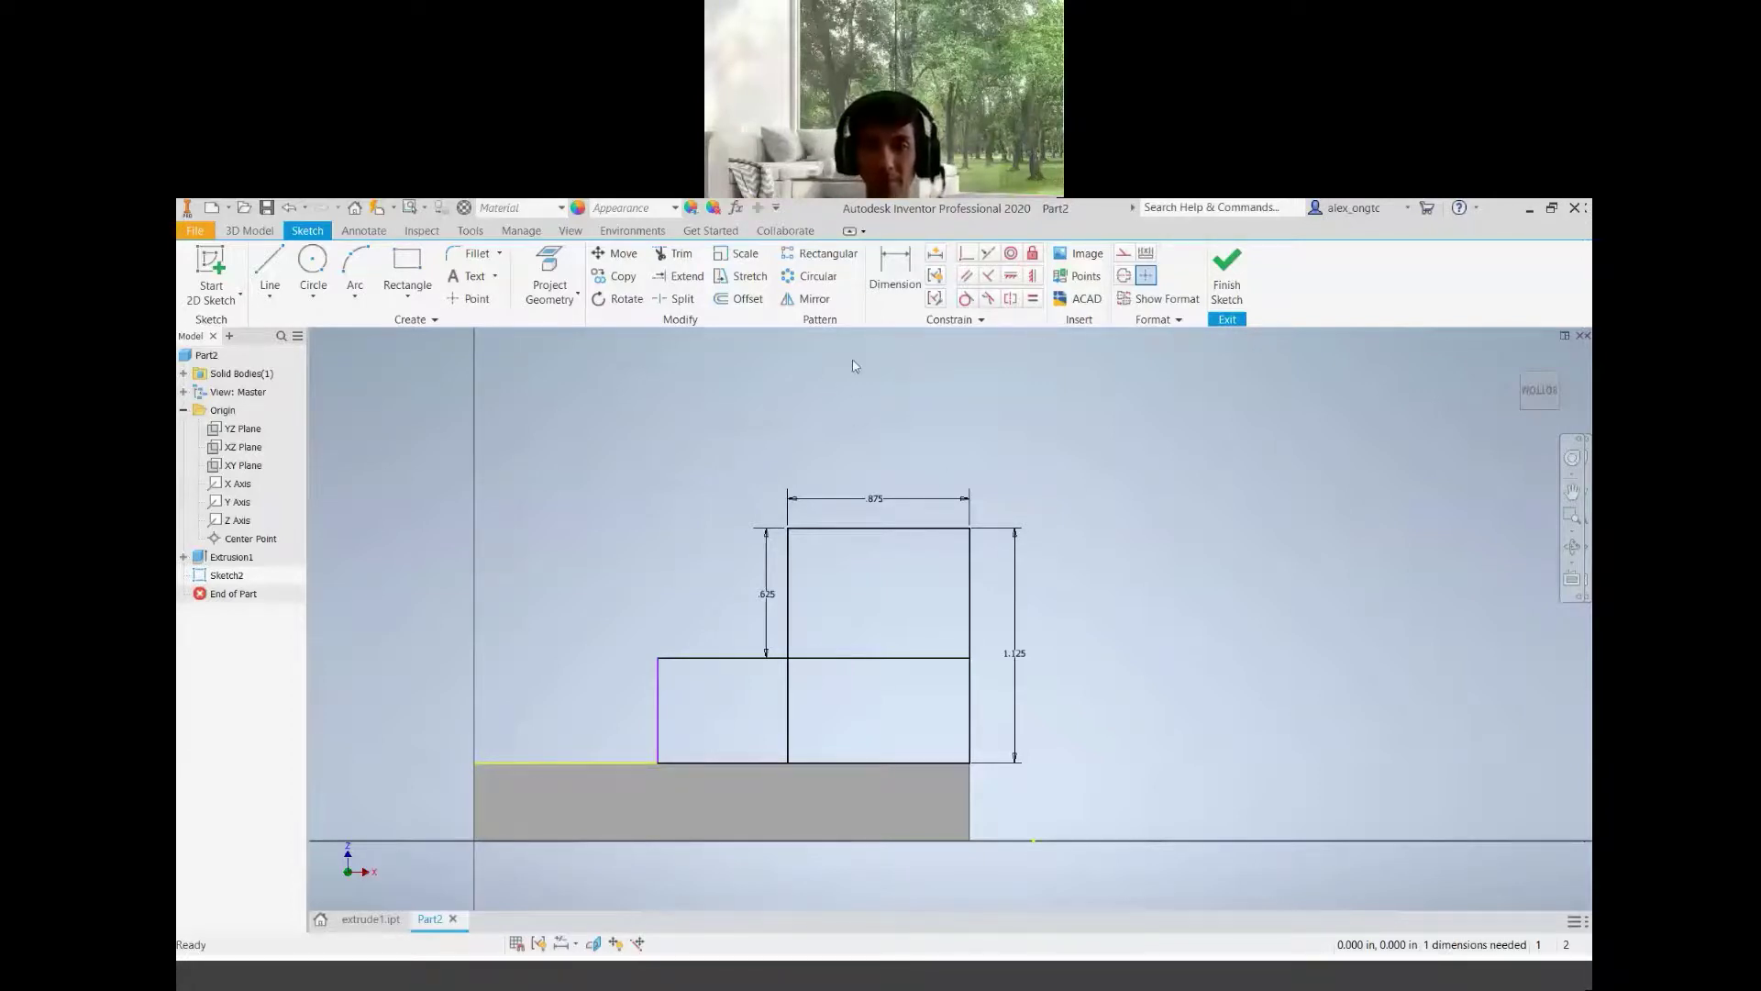
Dimension the horizontal distance between the left edges of the wide and narrow rectangles to 0.5 in
{"action": "left_click", "coordinate": [890, 271]}
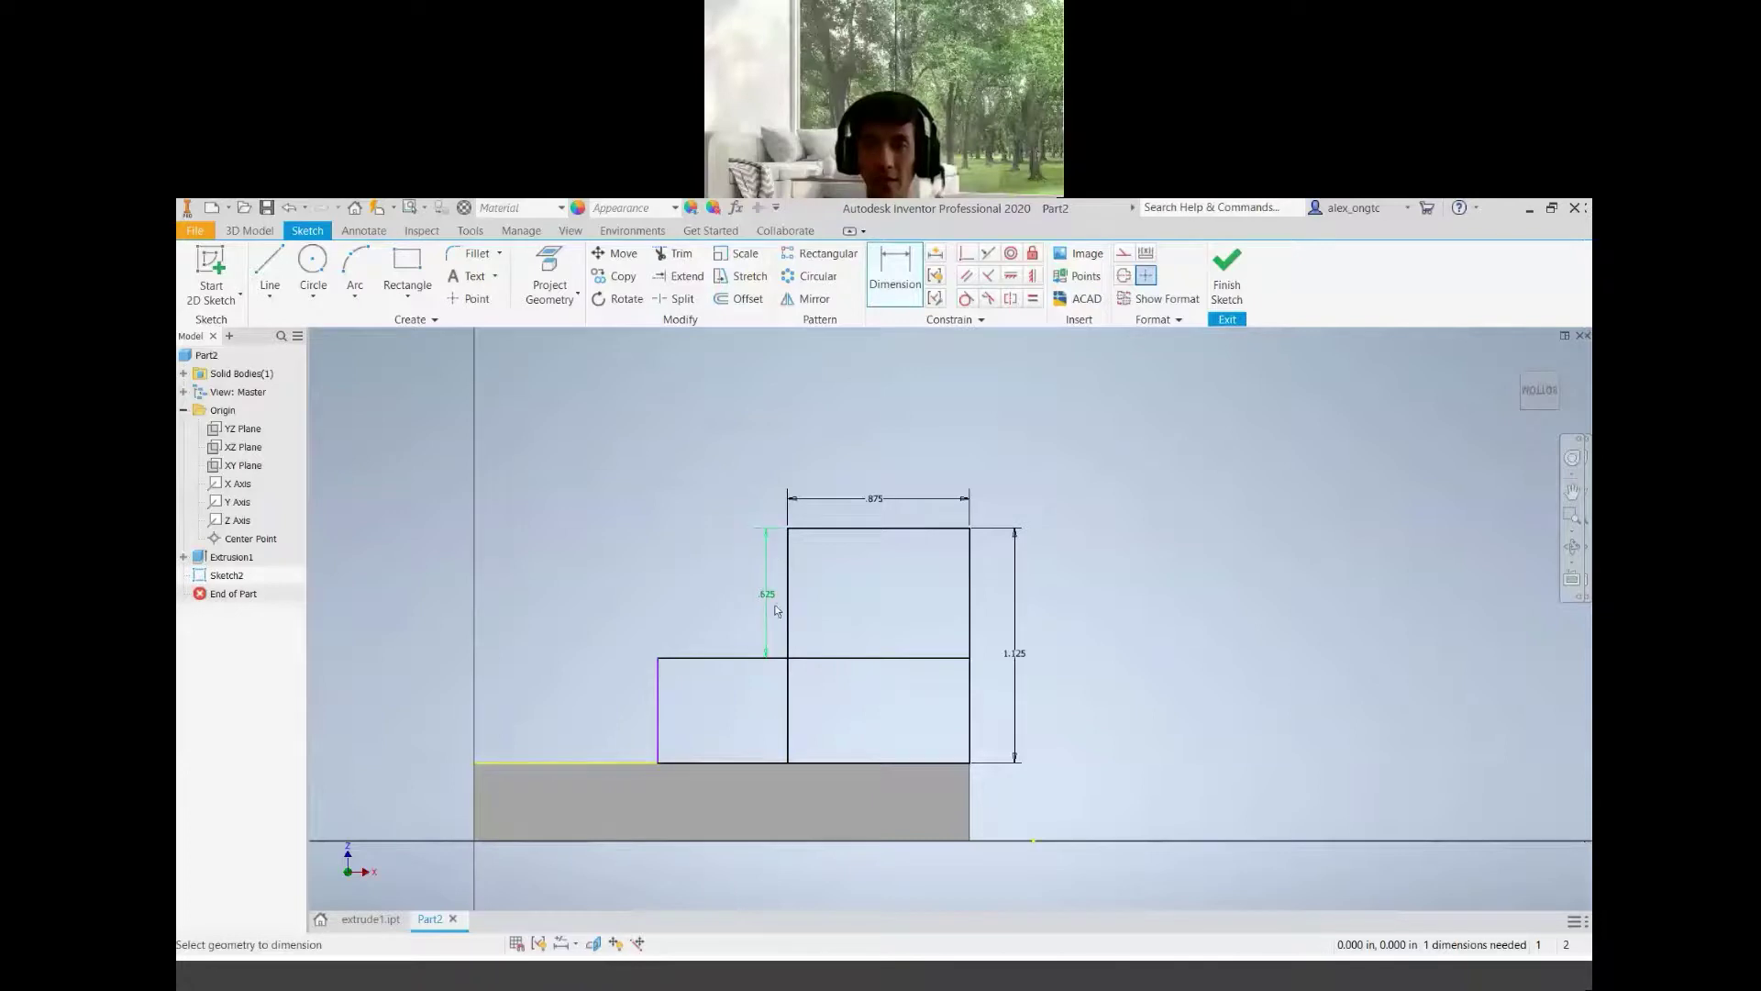
{"action": "scroll", "coordinate": [775, 610], "scroll_direction": "up", "scroll_amount": 1}
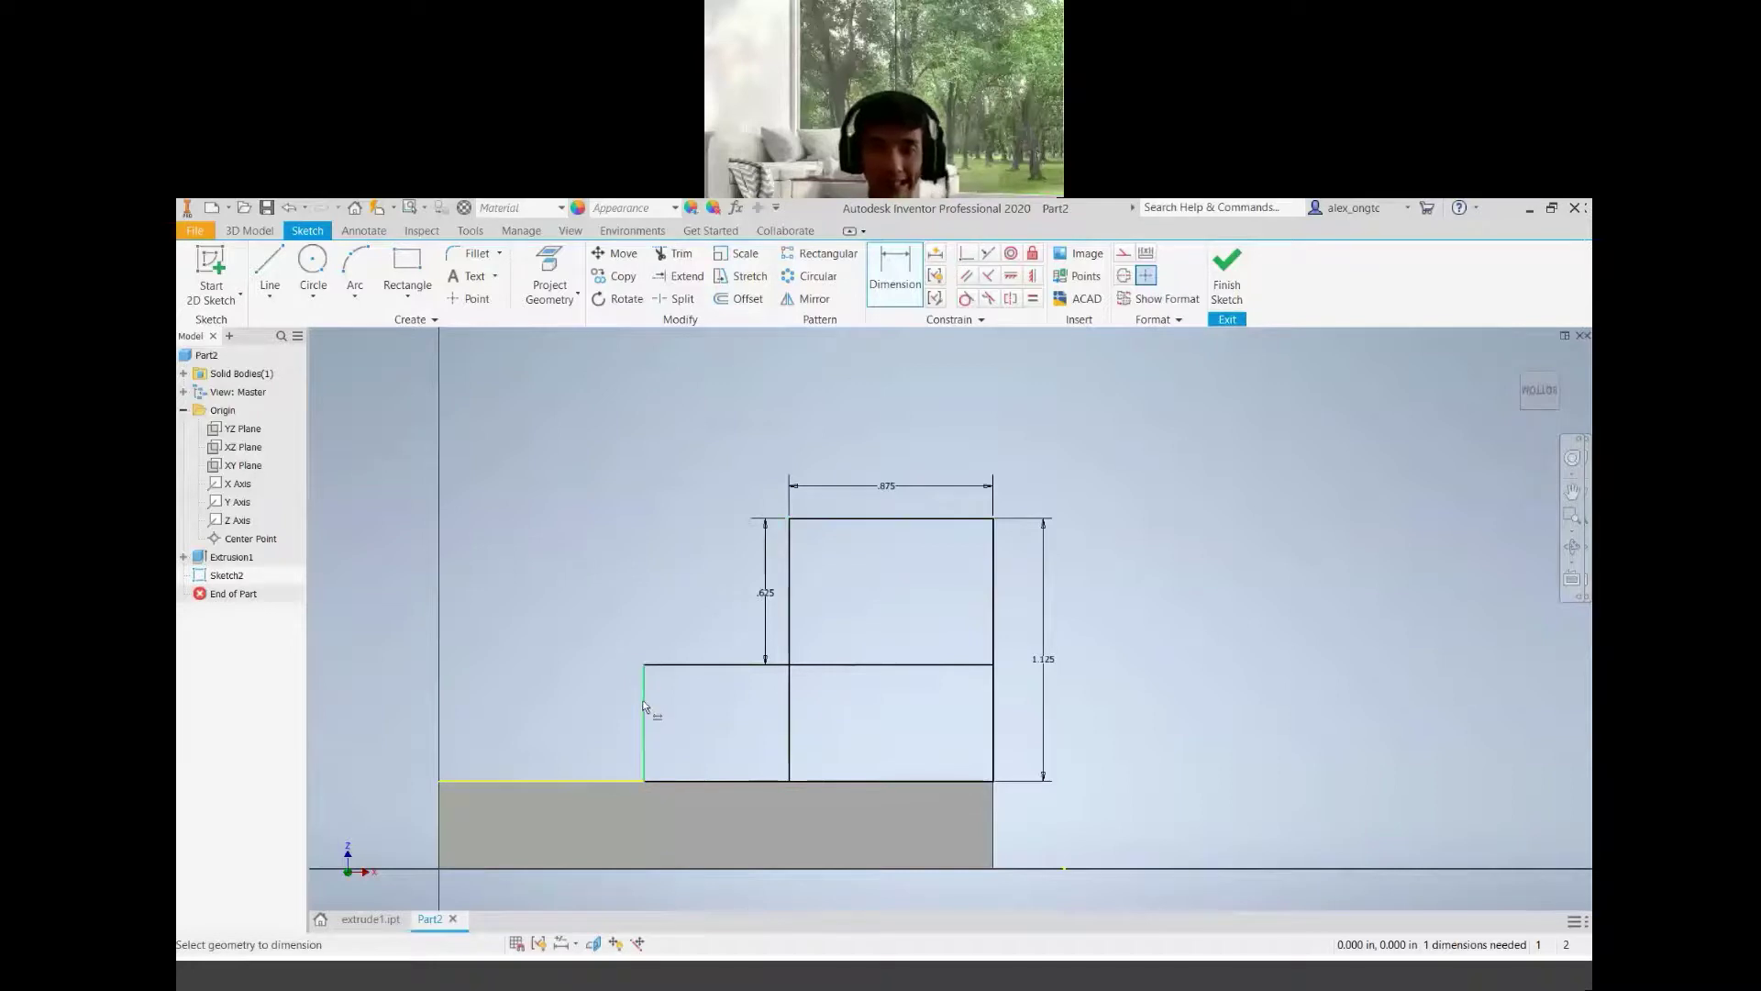
{"action": "left_click", "coordinate": [644, 707]}
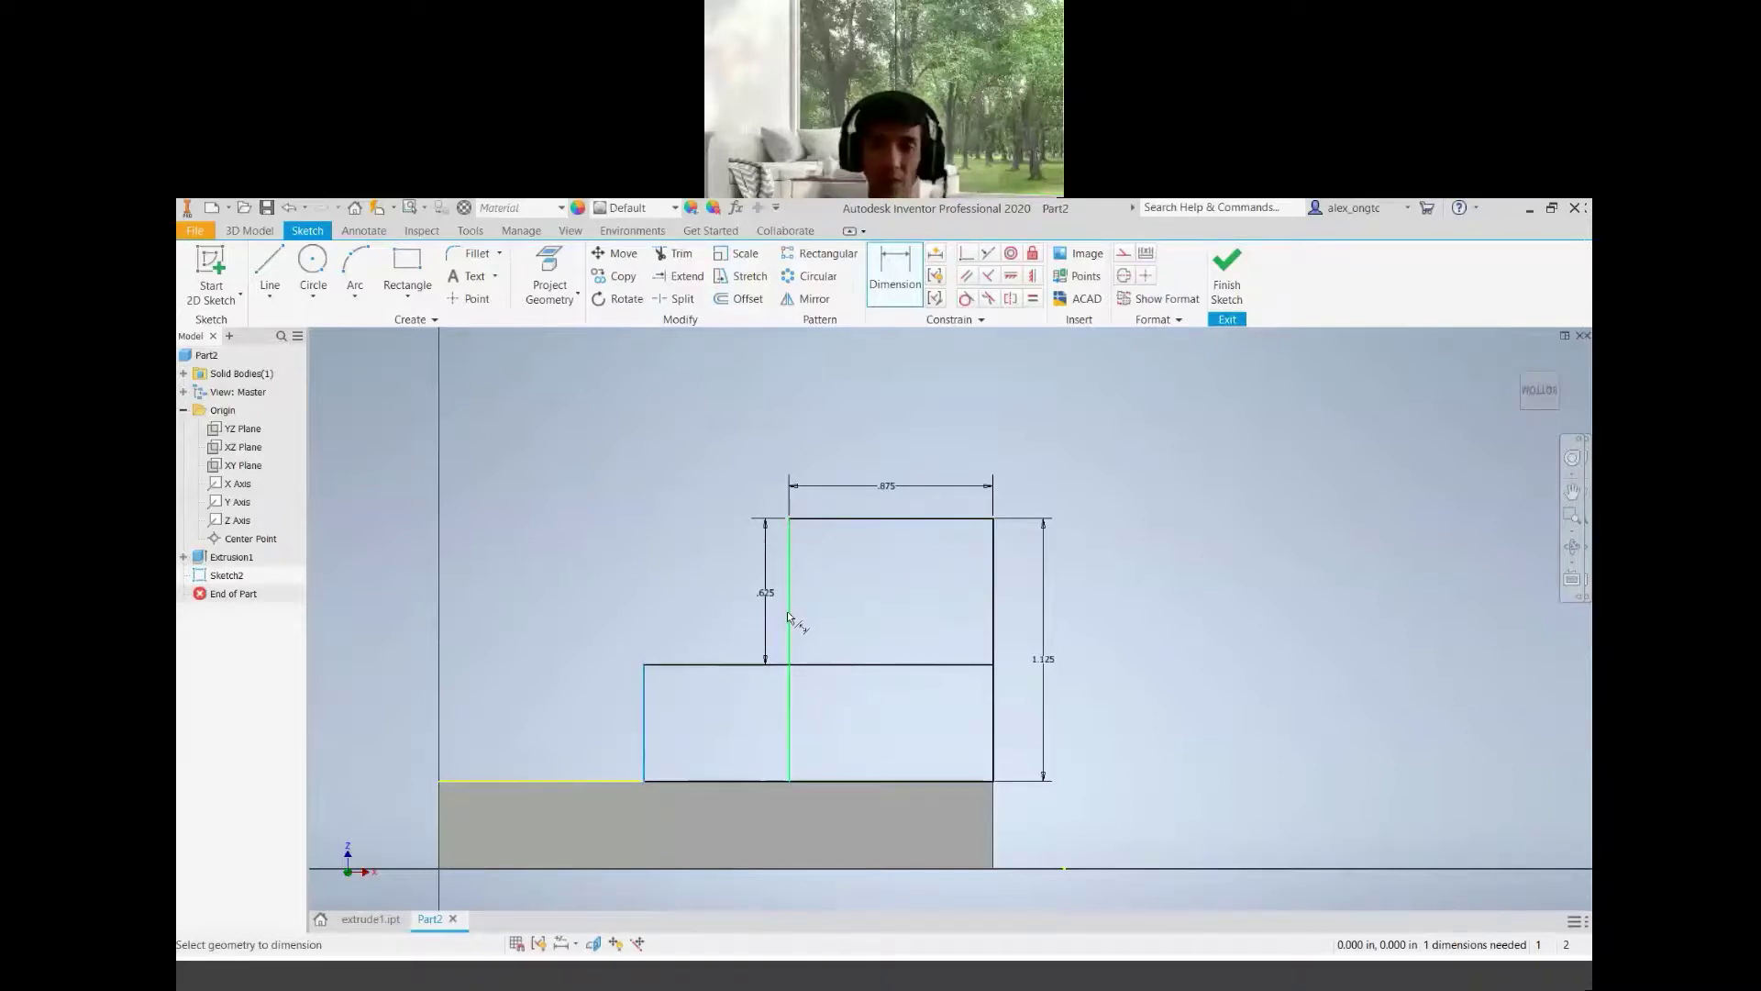
{"action": "left_click", "coordinate": [791, 620]}
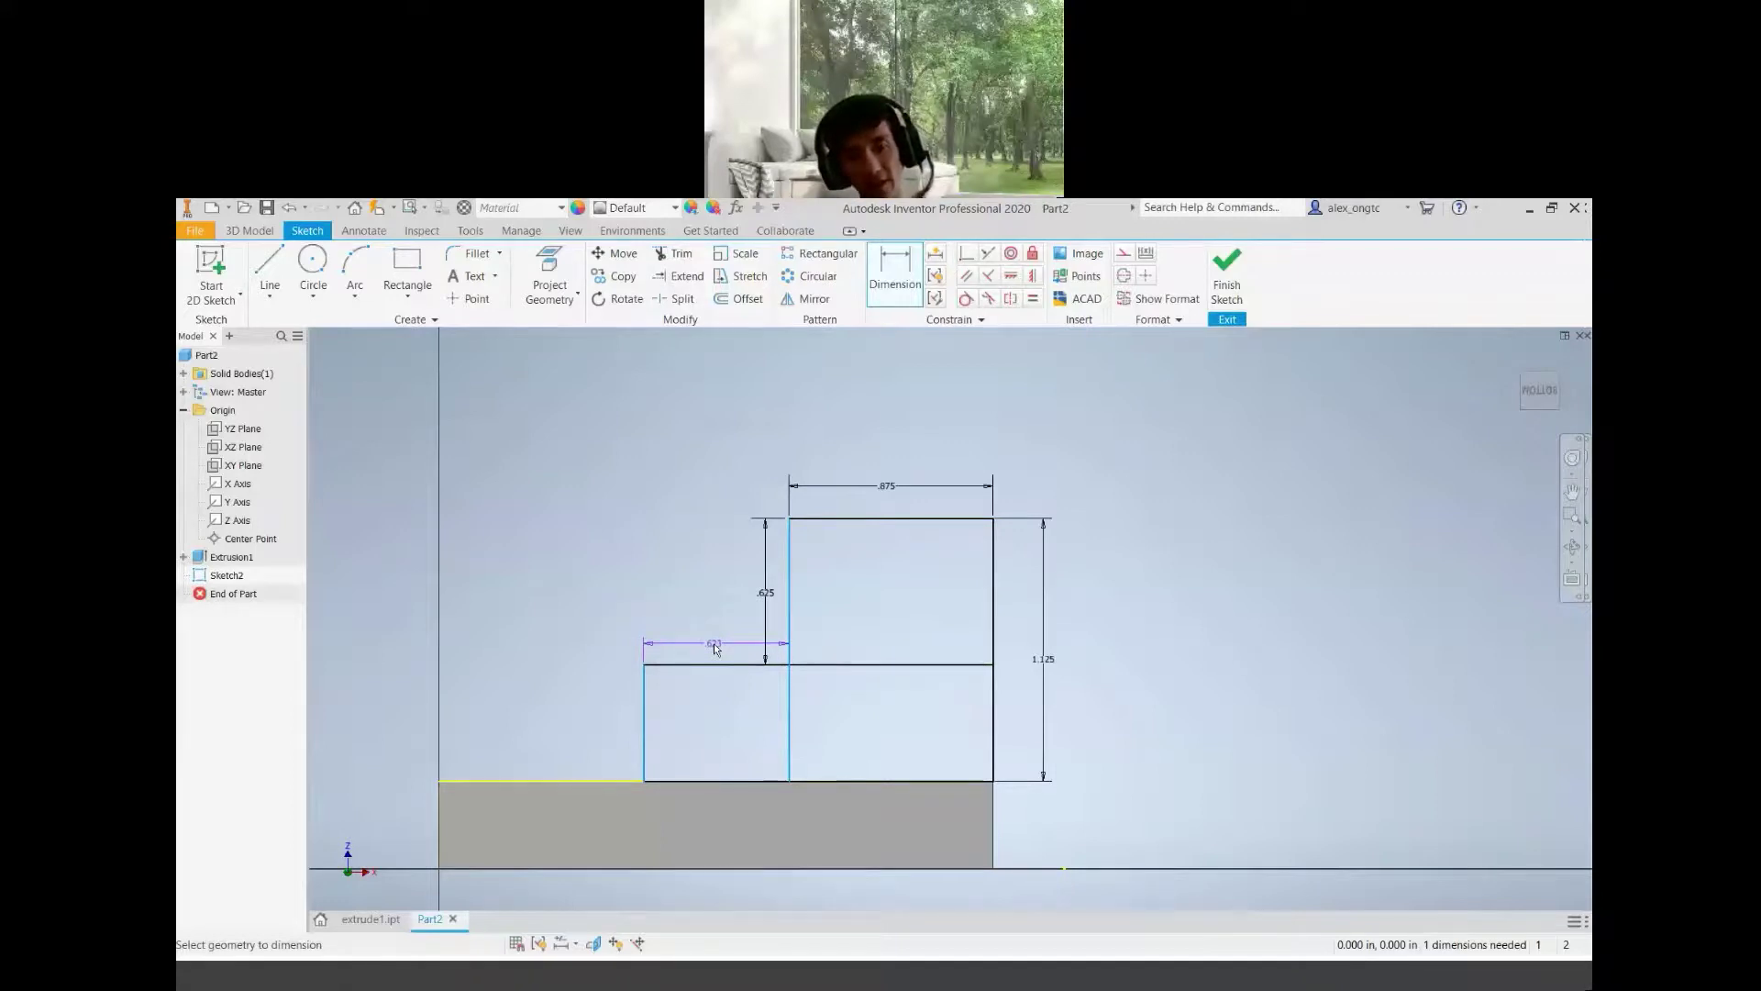
{"action": "left_click", "coordinate": [714, 647]}
{"action": "type", "text": "0.5"}
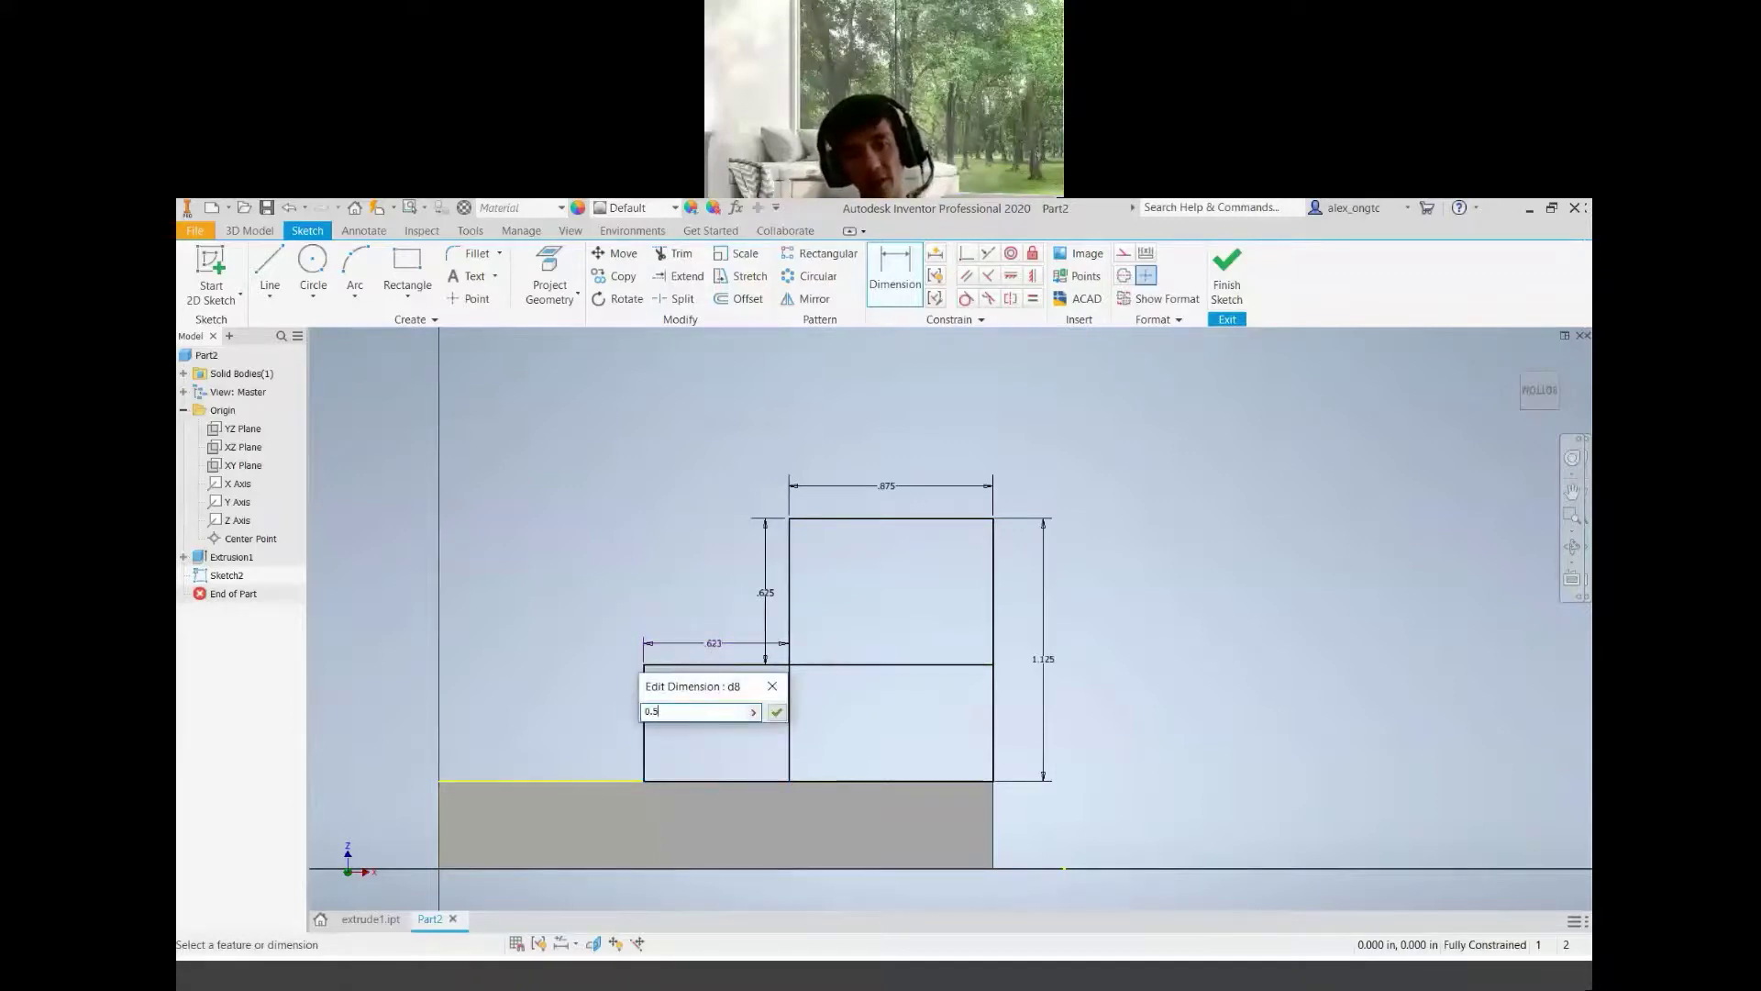
{"action": "key", "text": "Return"}
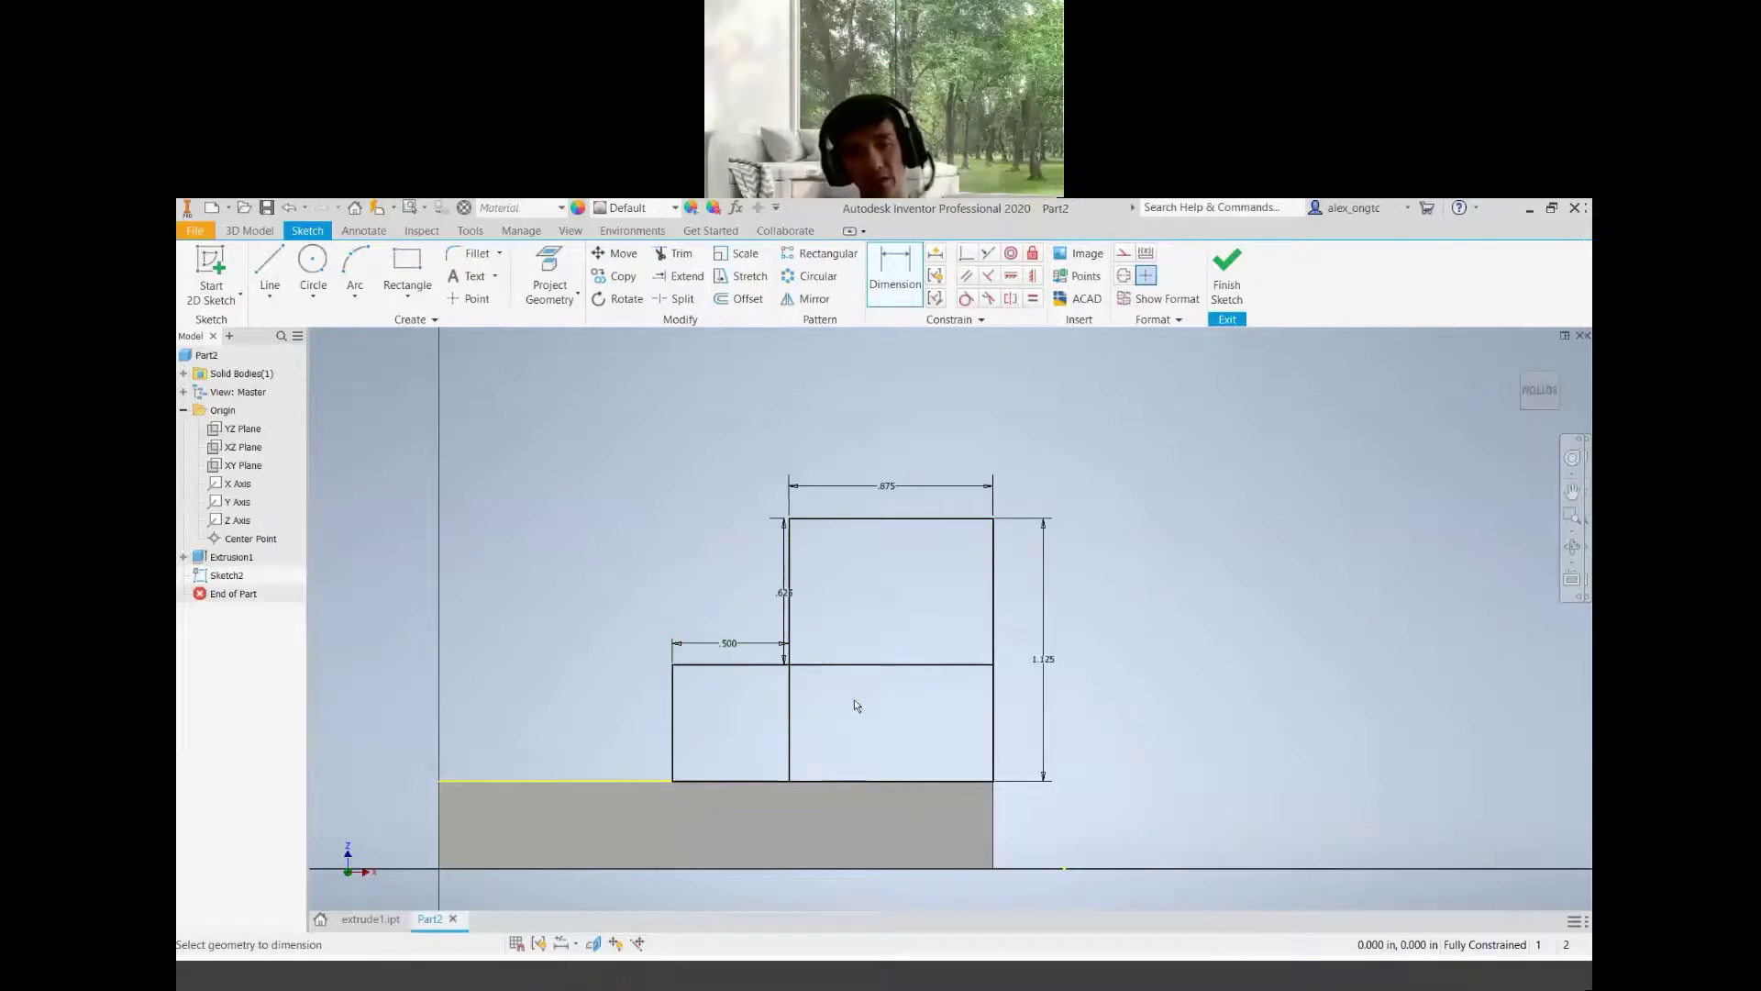
Move the 0.625 in step-height dimension inside the narrow rectangle, clear of its vertical edge
{"action": "scroll", "coordinate": [855, 701], "scroll_direction": "up", "scroll_amount": 1}
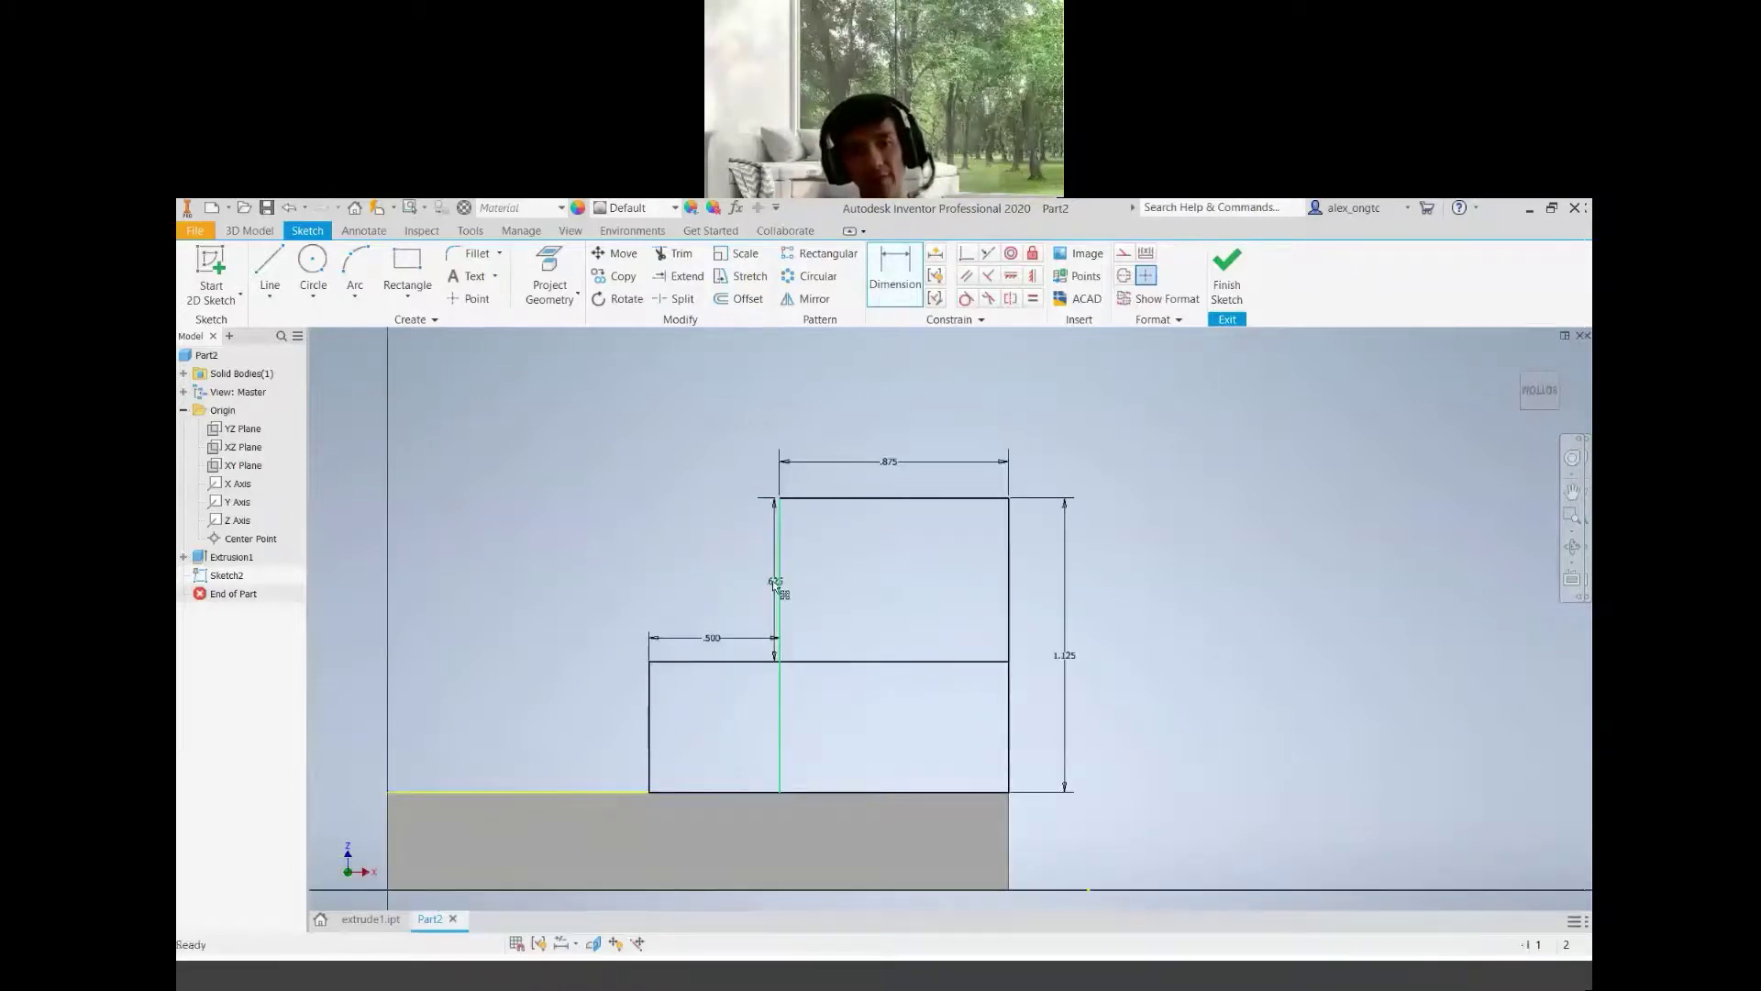
{"action": "left_click_drag", "start_coordinate": [776, 585], "coordinate": [800, 576]}
{"action": "key", "text": "Escape"}
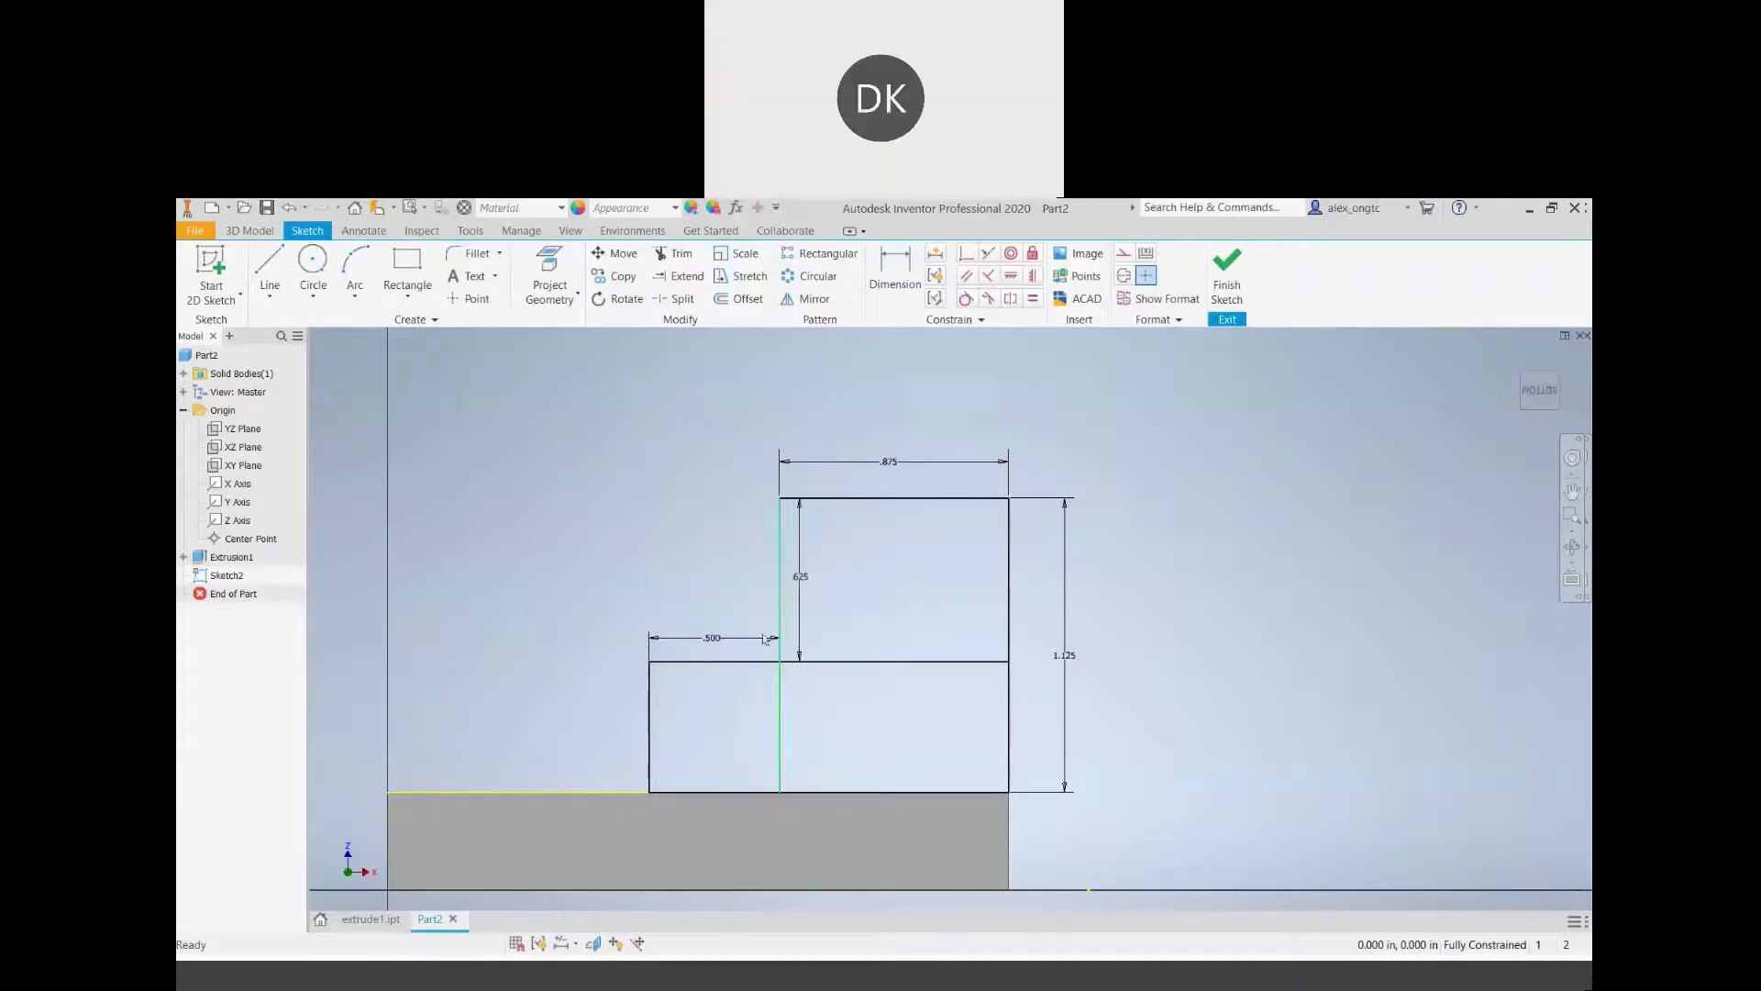
Examine the stepped profile sketch against the base from isometric and rotated angles, and return to the view facing the sketch
{"action": "scroll", "coordinate": [890, 635], "scroll_direction": "down", "scroll_amount": 3}
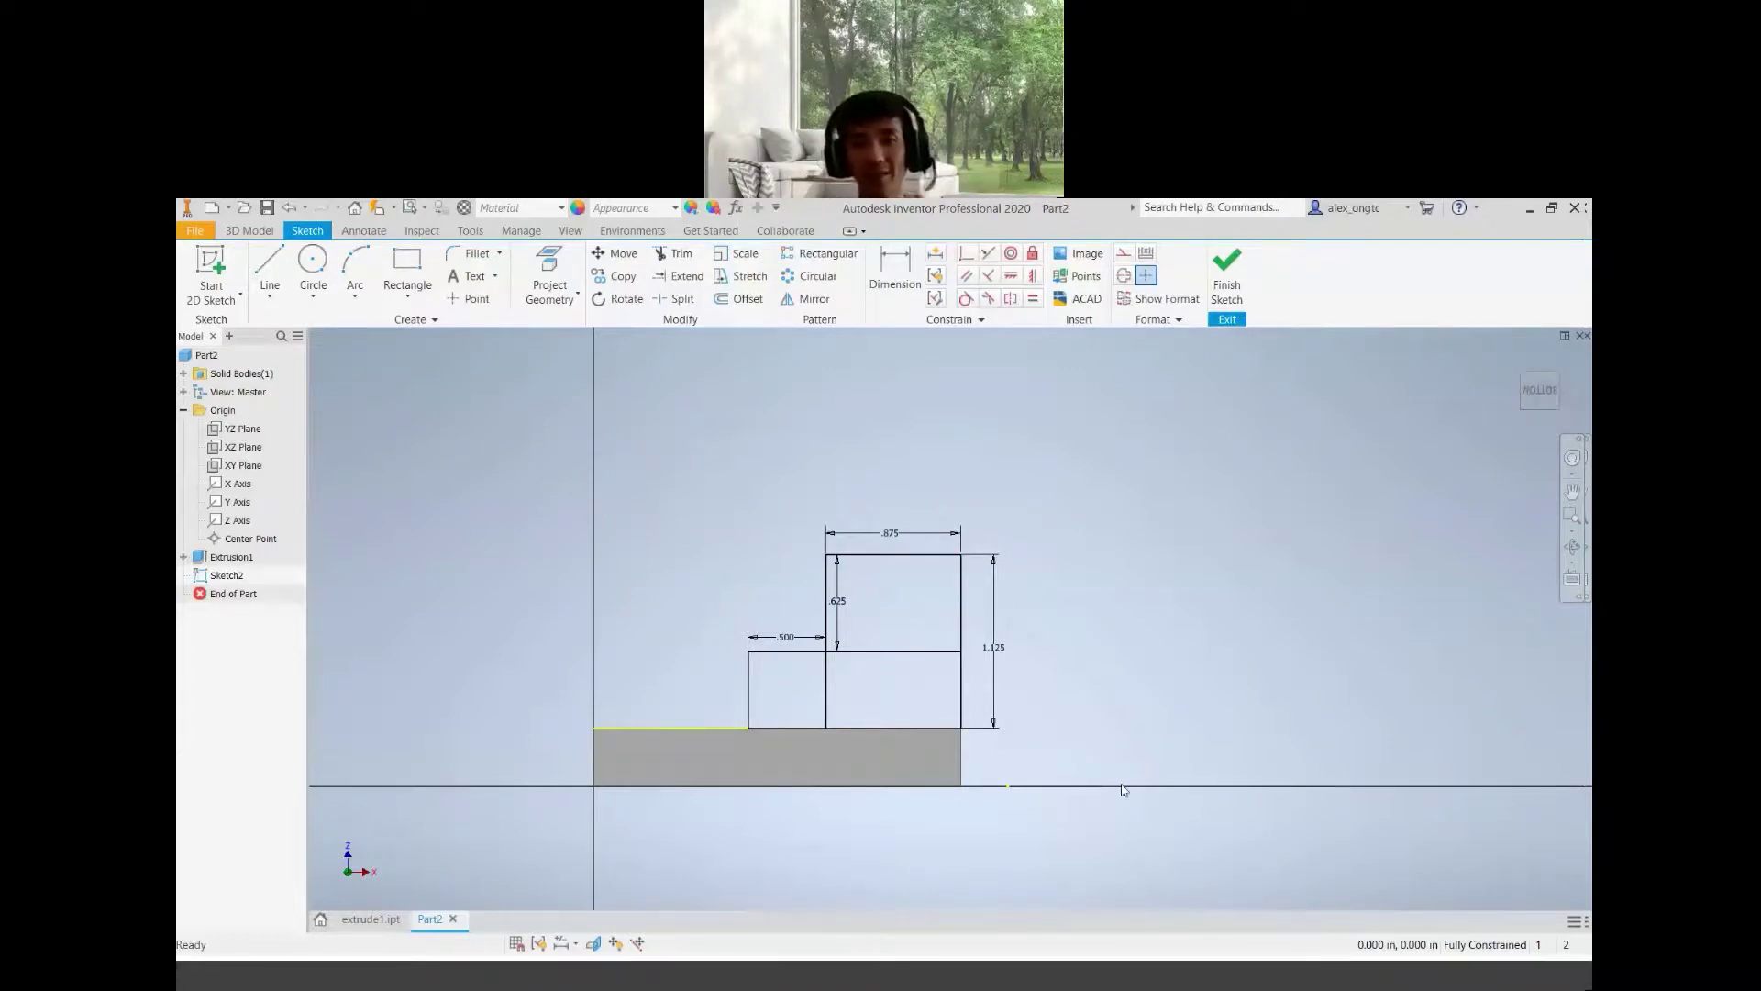
{"action": "key", "text": "F4"}
{"action": "mouse_move", "coordinate": [954, 653]}
{"action": "left_mouse_down"}
{"action": "mouse_move", "coordinate": [1039, 643]}
{"action": "mouse_move", "coordinate": [1148, 664]}
{"action": "left_mouse_up"}
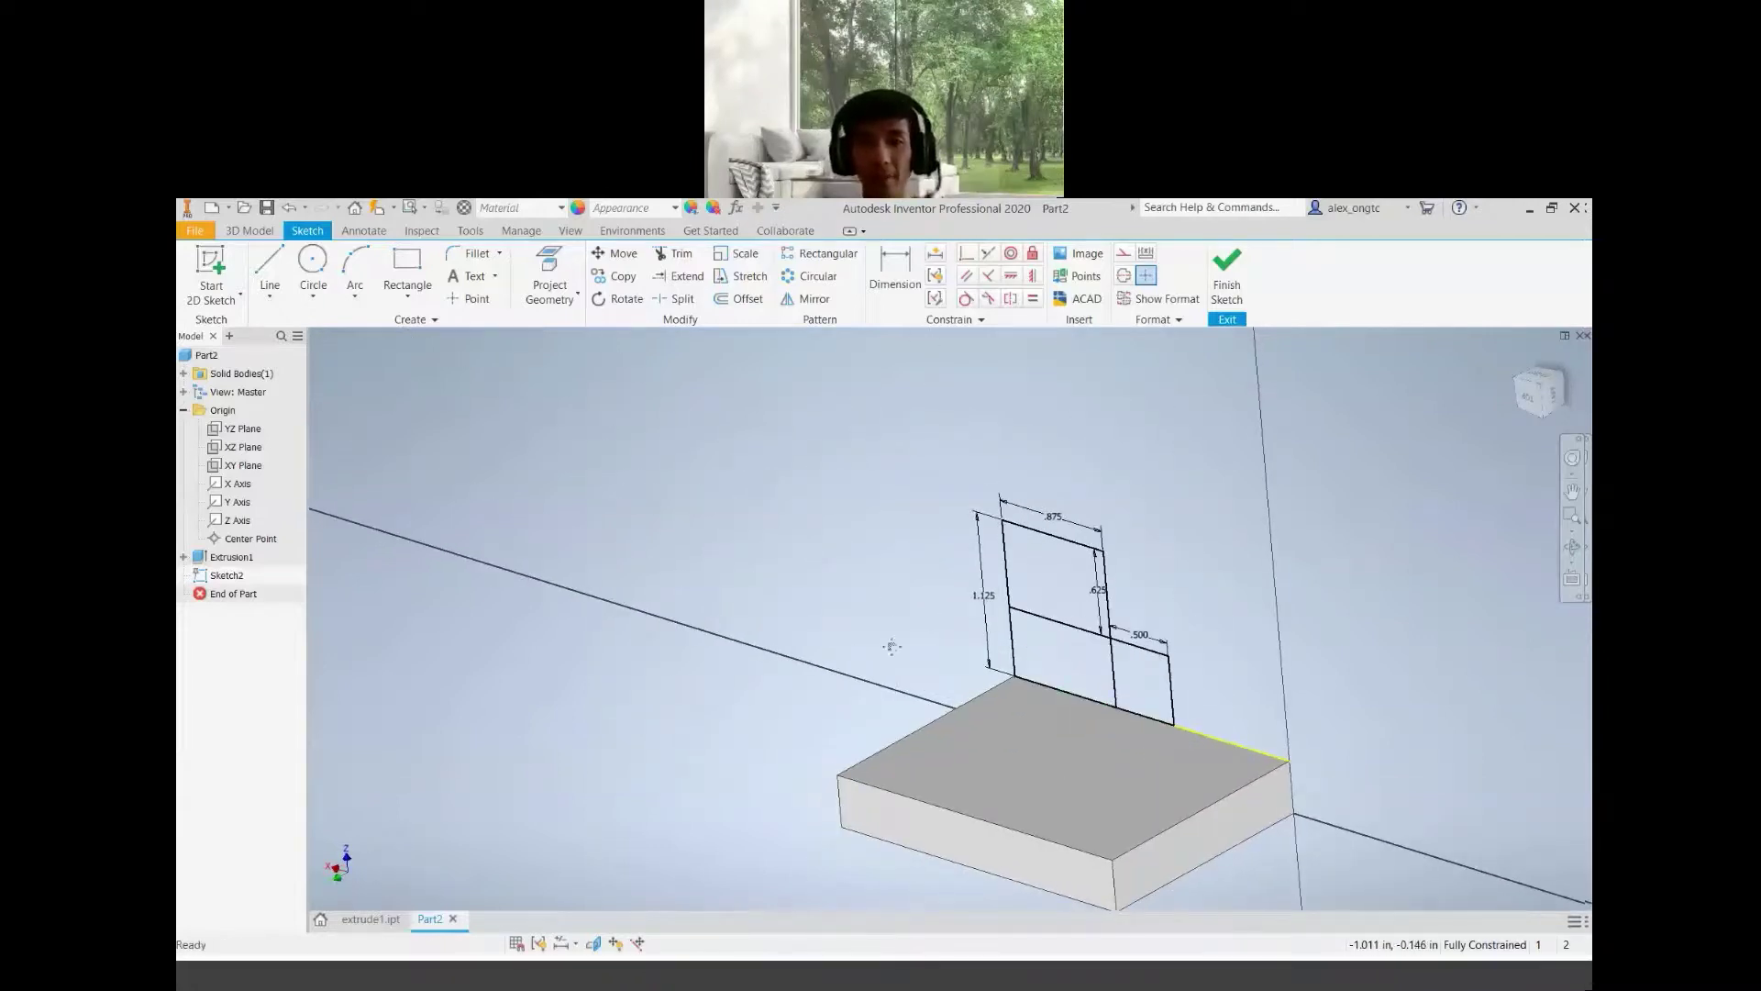
{"action": "mouse_move", "coordinate": [1065, 780]}
{"action": "middle_mouse_down"}
{"action": "mouse_move", "coordinate": [786, 657]}
{"action": "mouse_move", "coordinate": [815, 677]}
{"action": "middle_mouse_up"}
{"action": "scroll", "coordinate": [814, 684], "scroll_direction": "down", "scroll_amount": 3}
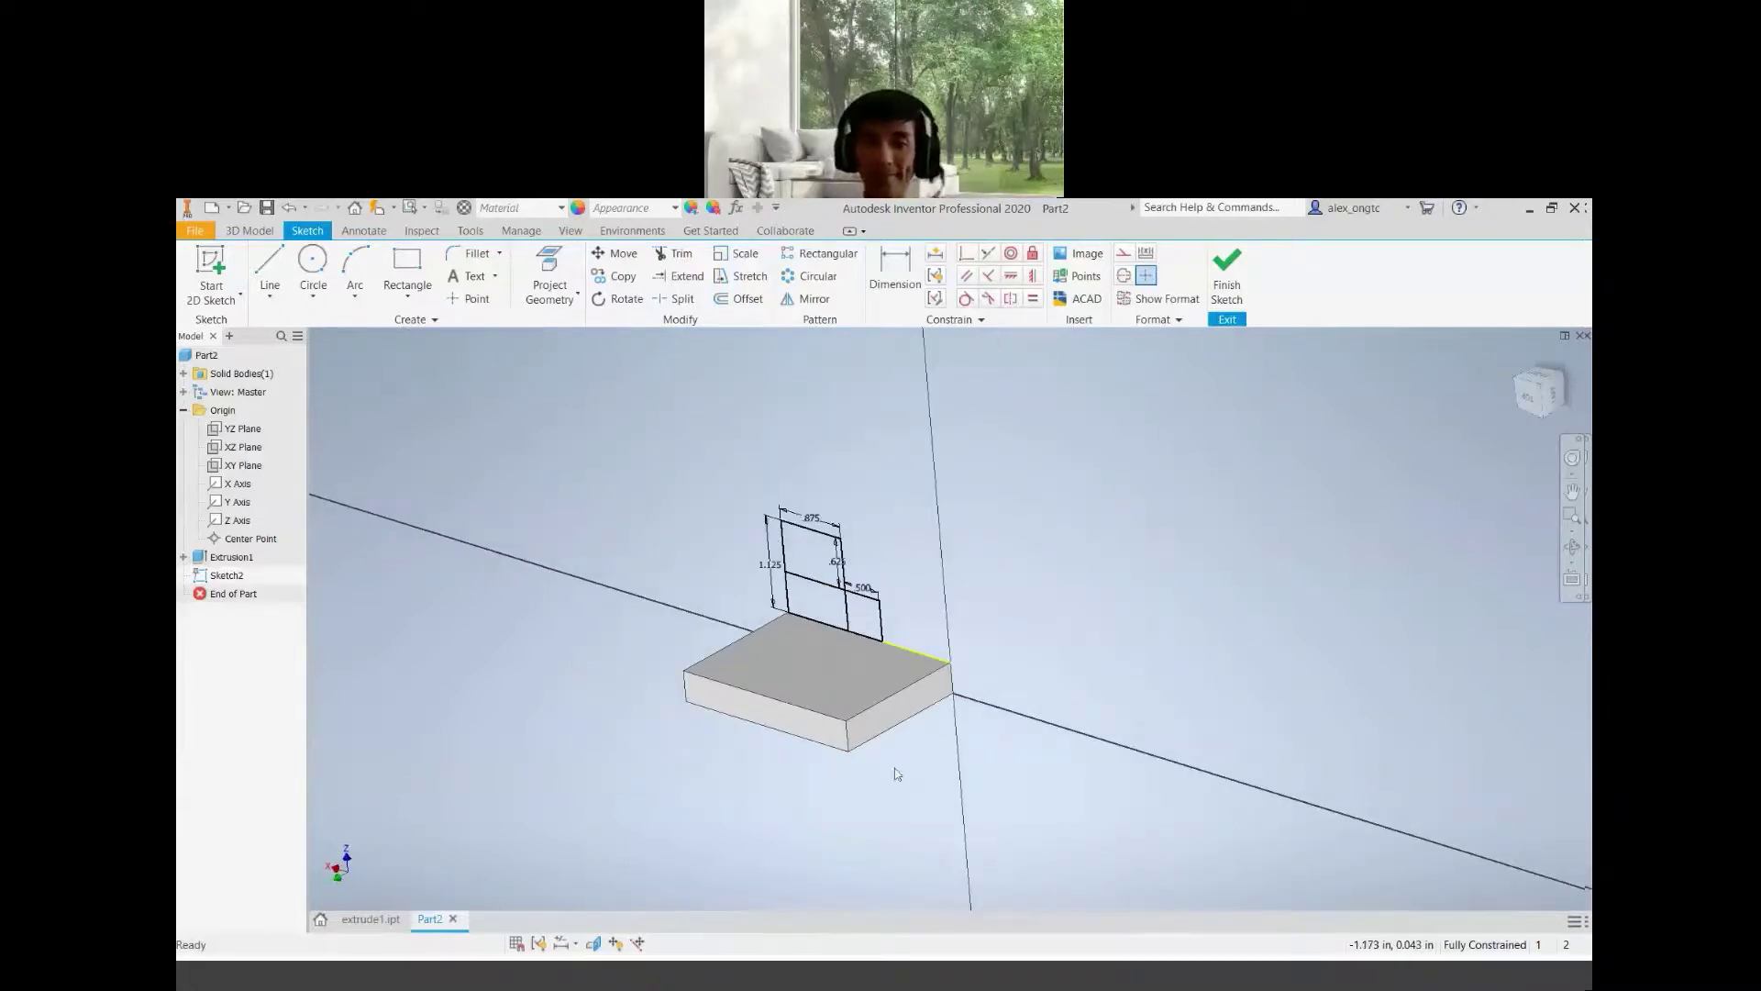
{"action": "left_click", "coordinate": [1536, 394]}
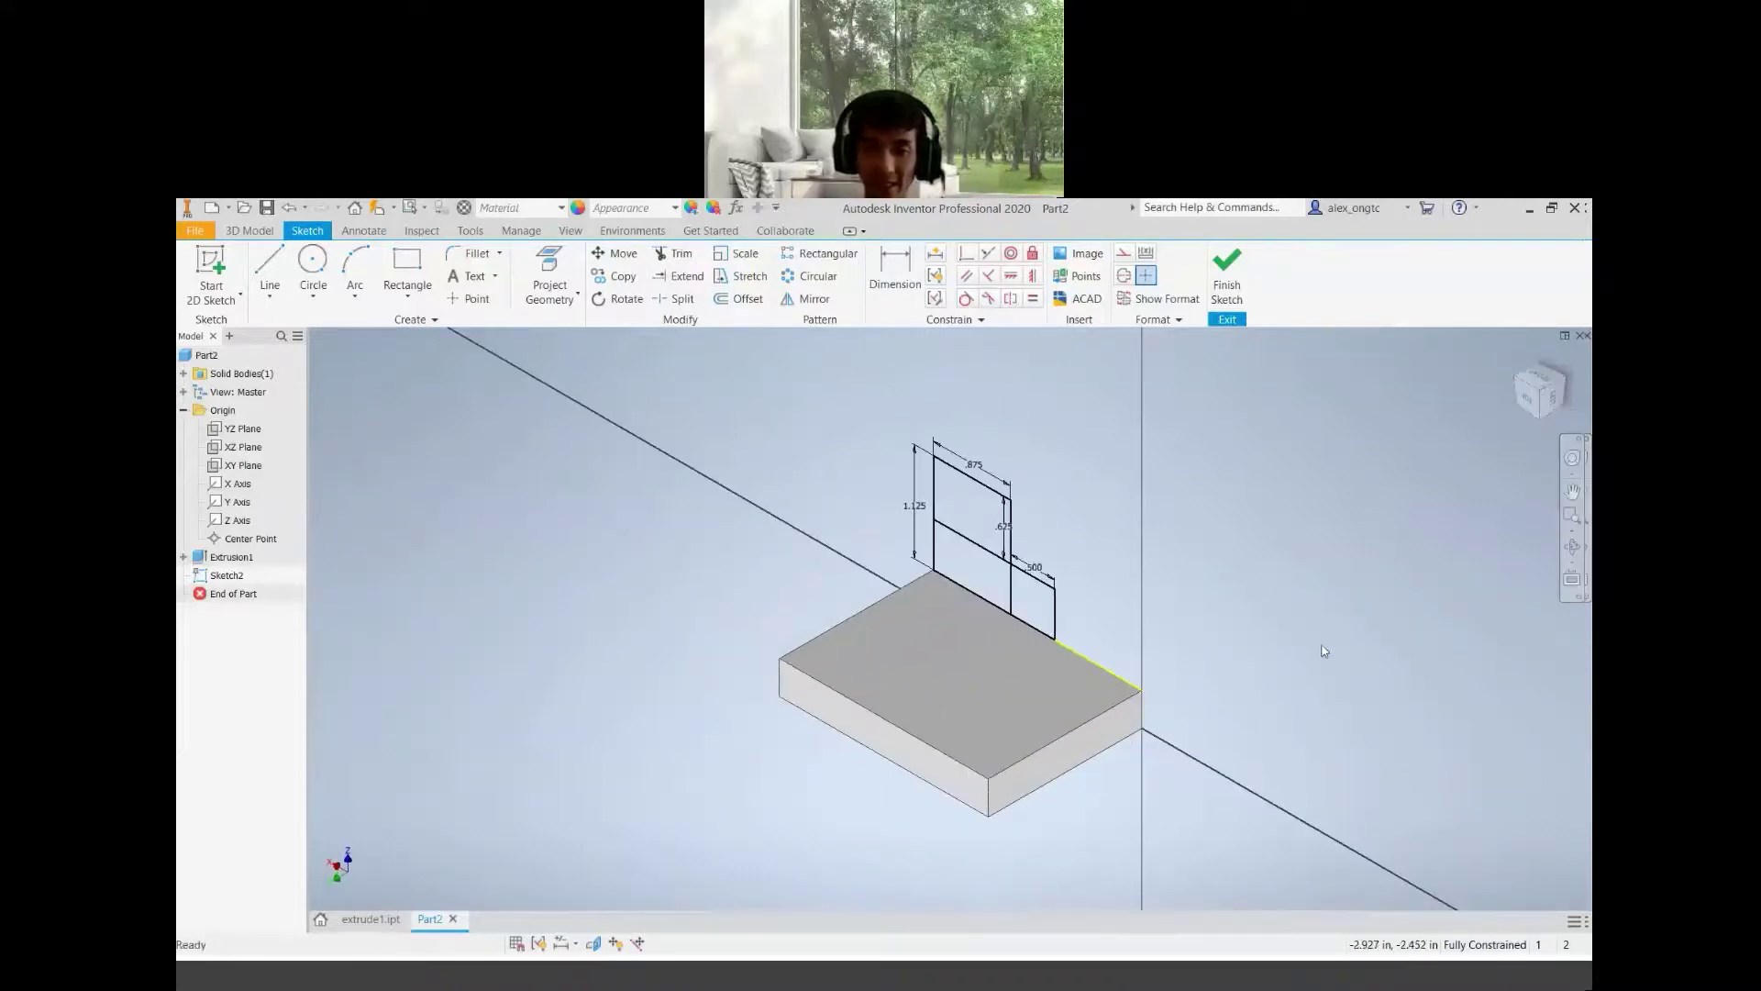
{"action": "middle_click_drag", "start_coordinate": [1135, 676], "coordinate": [1043, 676]}
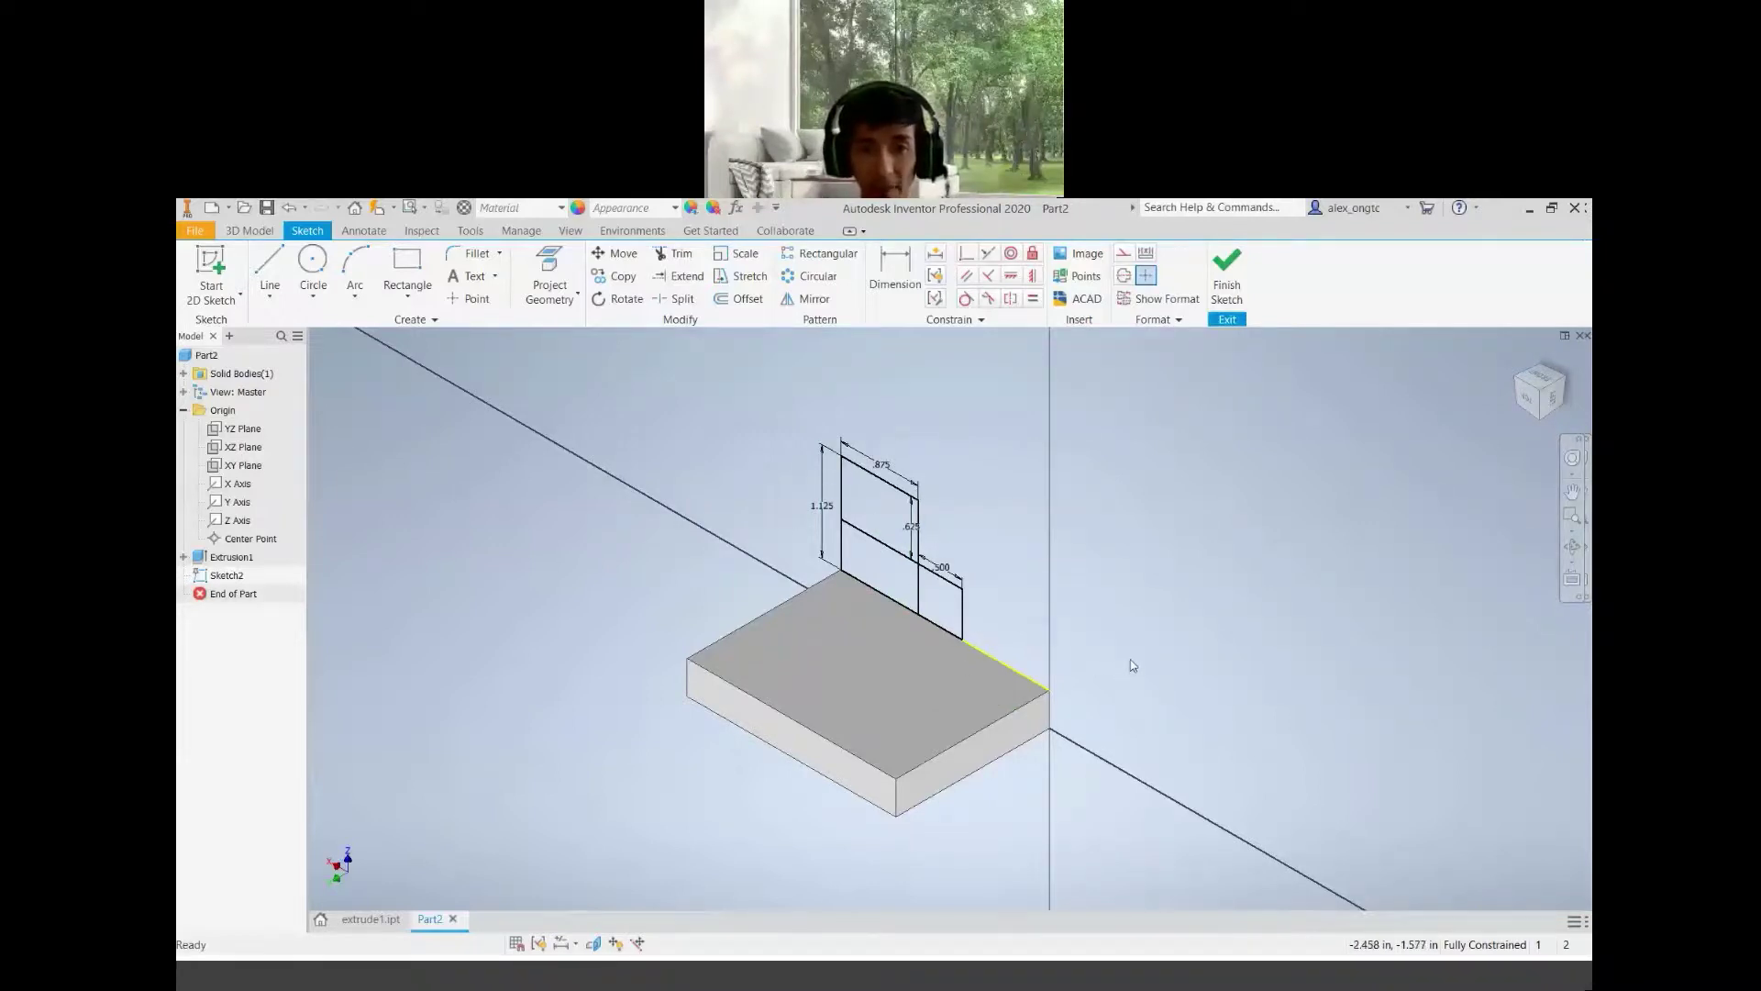
{"action": "key", "text": "F4"}
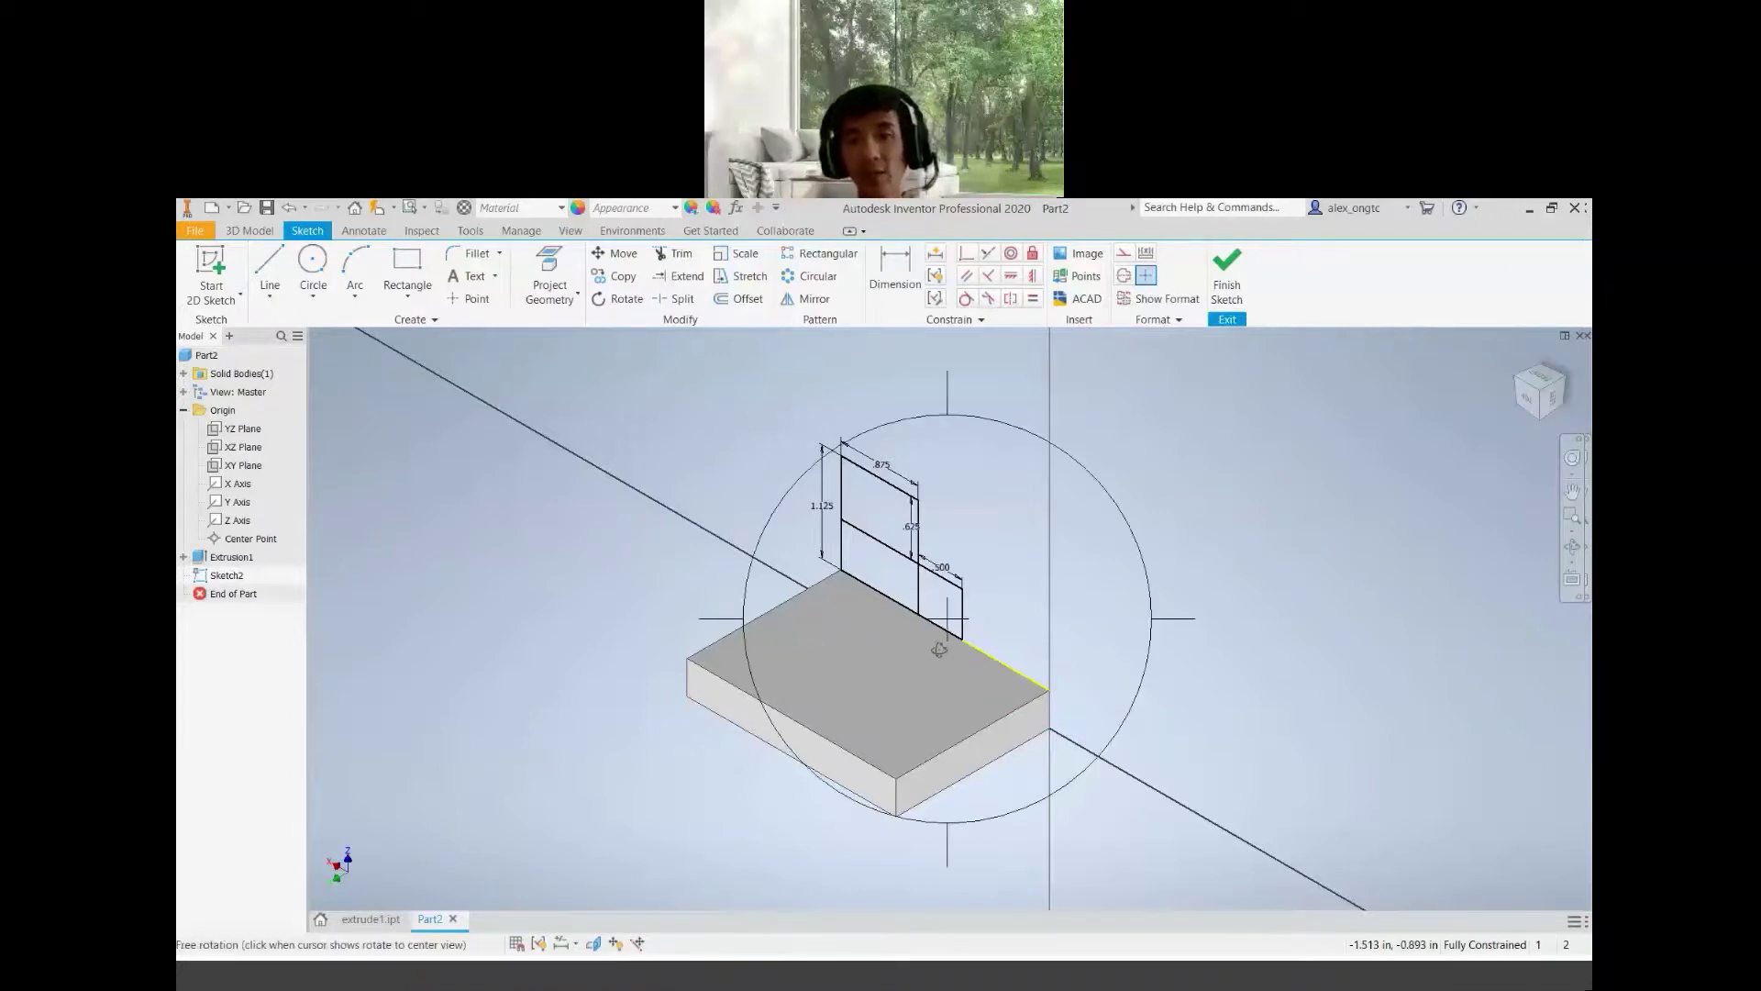
{"action": "mouse_move", "coordinate": [938, 650]}
{"action": "left_mouse_down"}
{"action": "mouse_move", "coordinate": [837, 661]}
{"action": "mouse_move", "coordinate": [873, 689]}
{"action": "left_mouse_up"}
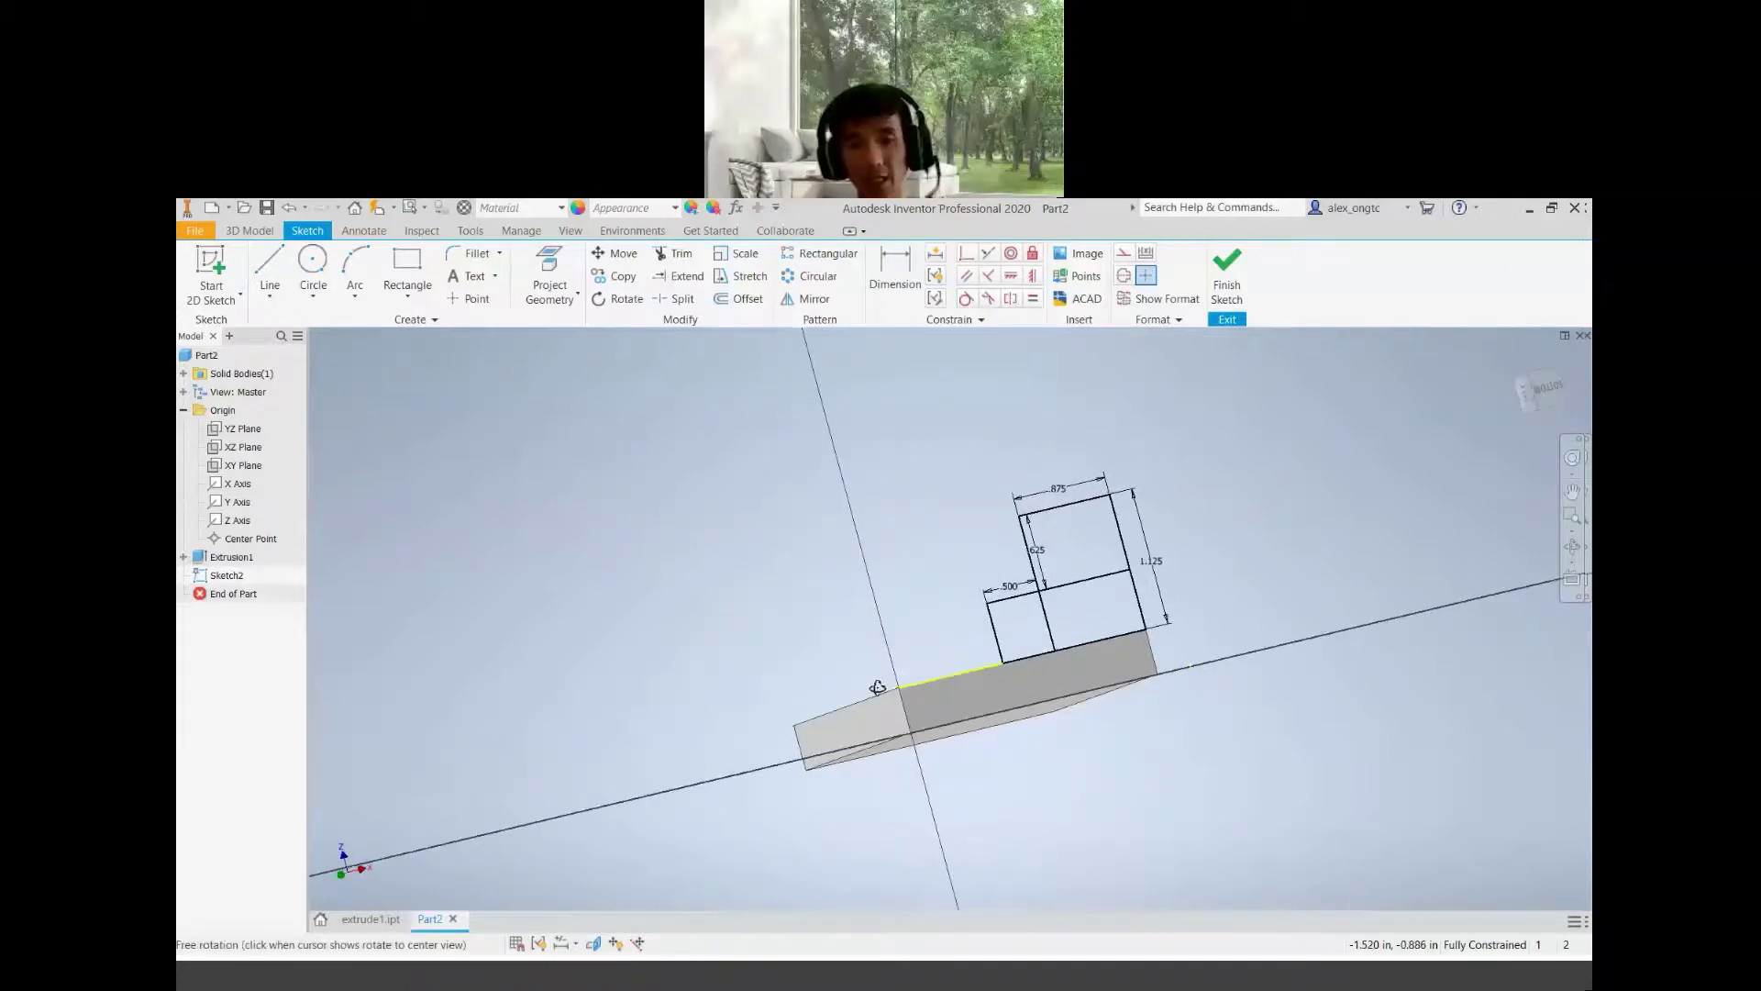
{"action": "left_click", "coordinate": [1541, 393]}
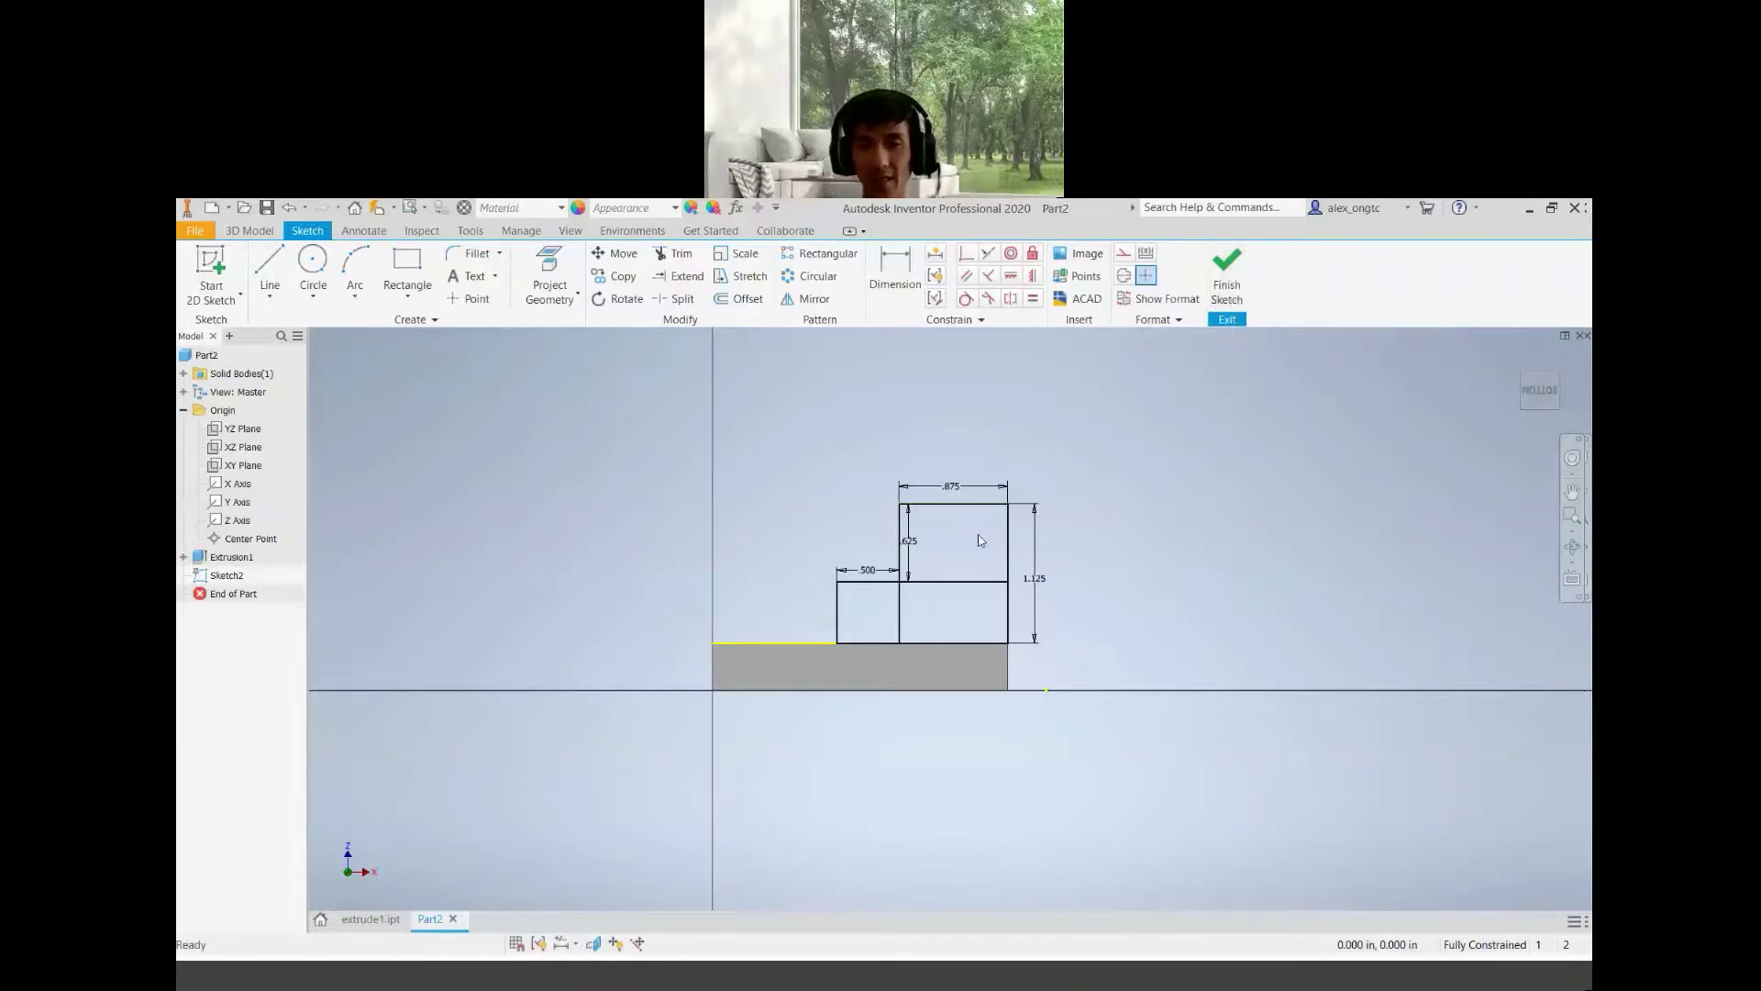
Finish the stepped profile sketch and start an extrusion from the isometric view
{"action": "scroll", "coordinate": [978, 534], "scroll_direction": "up", "scroll_amount": 3}
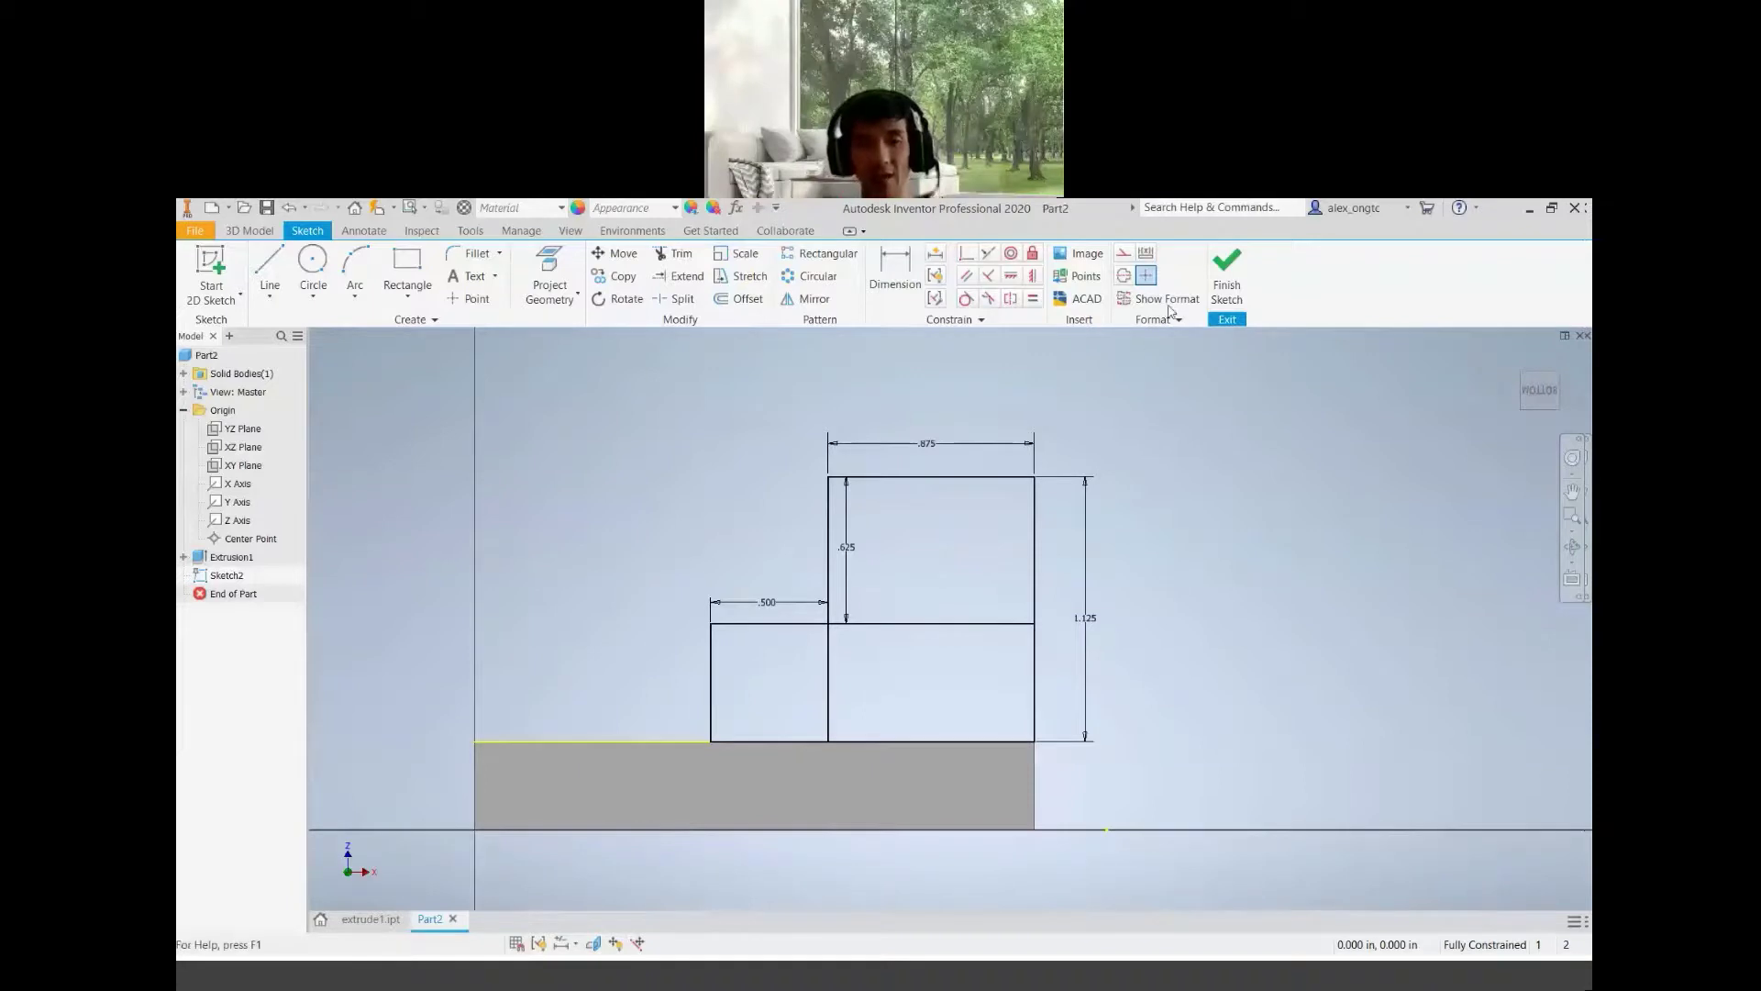
{"action": "left_click", "coordinate": [1230, 286]}
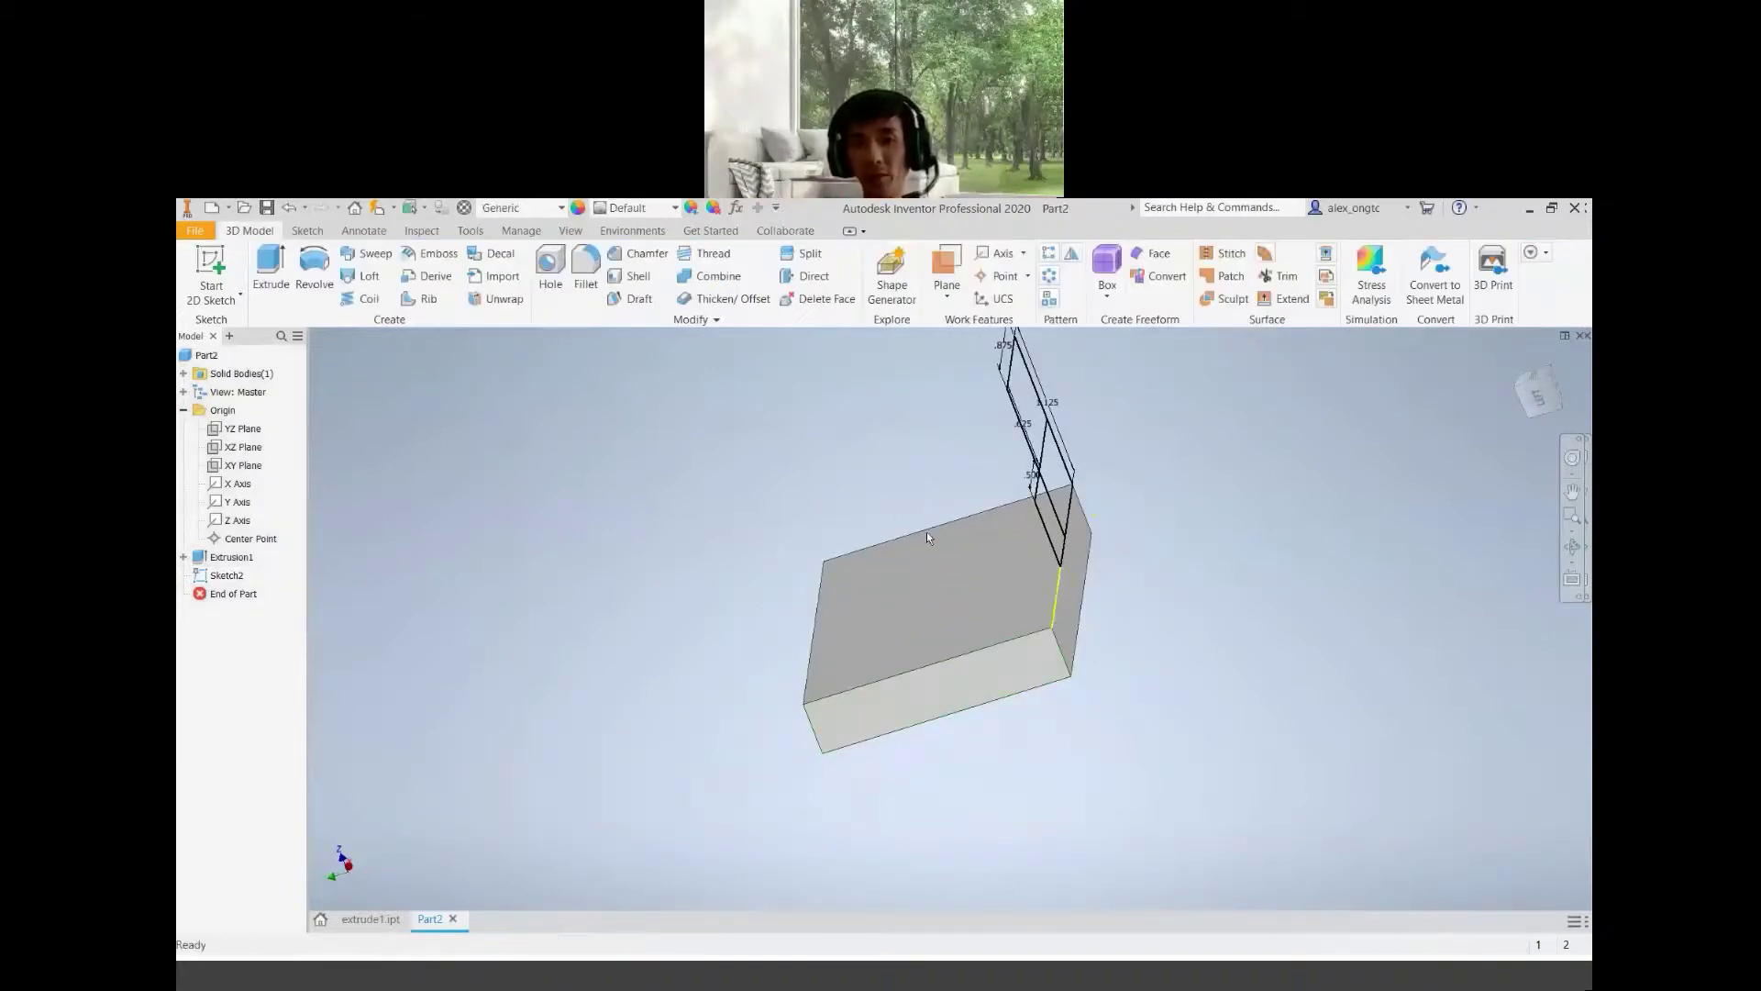
{"action": "middle_click_drag", "start_coordinate": [855, 617], "coordinate": [813, 651]}
{"action": "scroll", "coordinate": [813, 653], "scroll_direction": "up", "scroll_amount": 3}
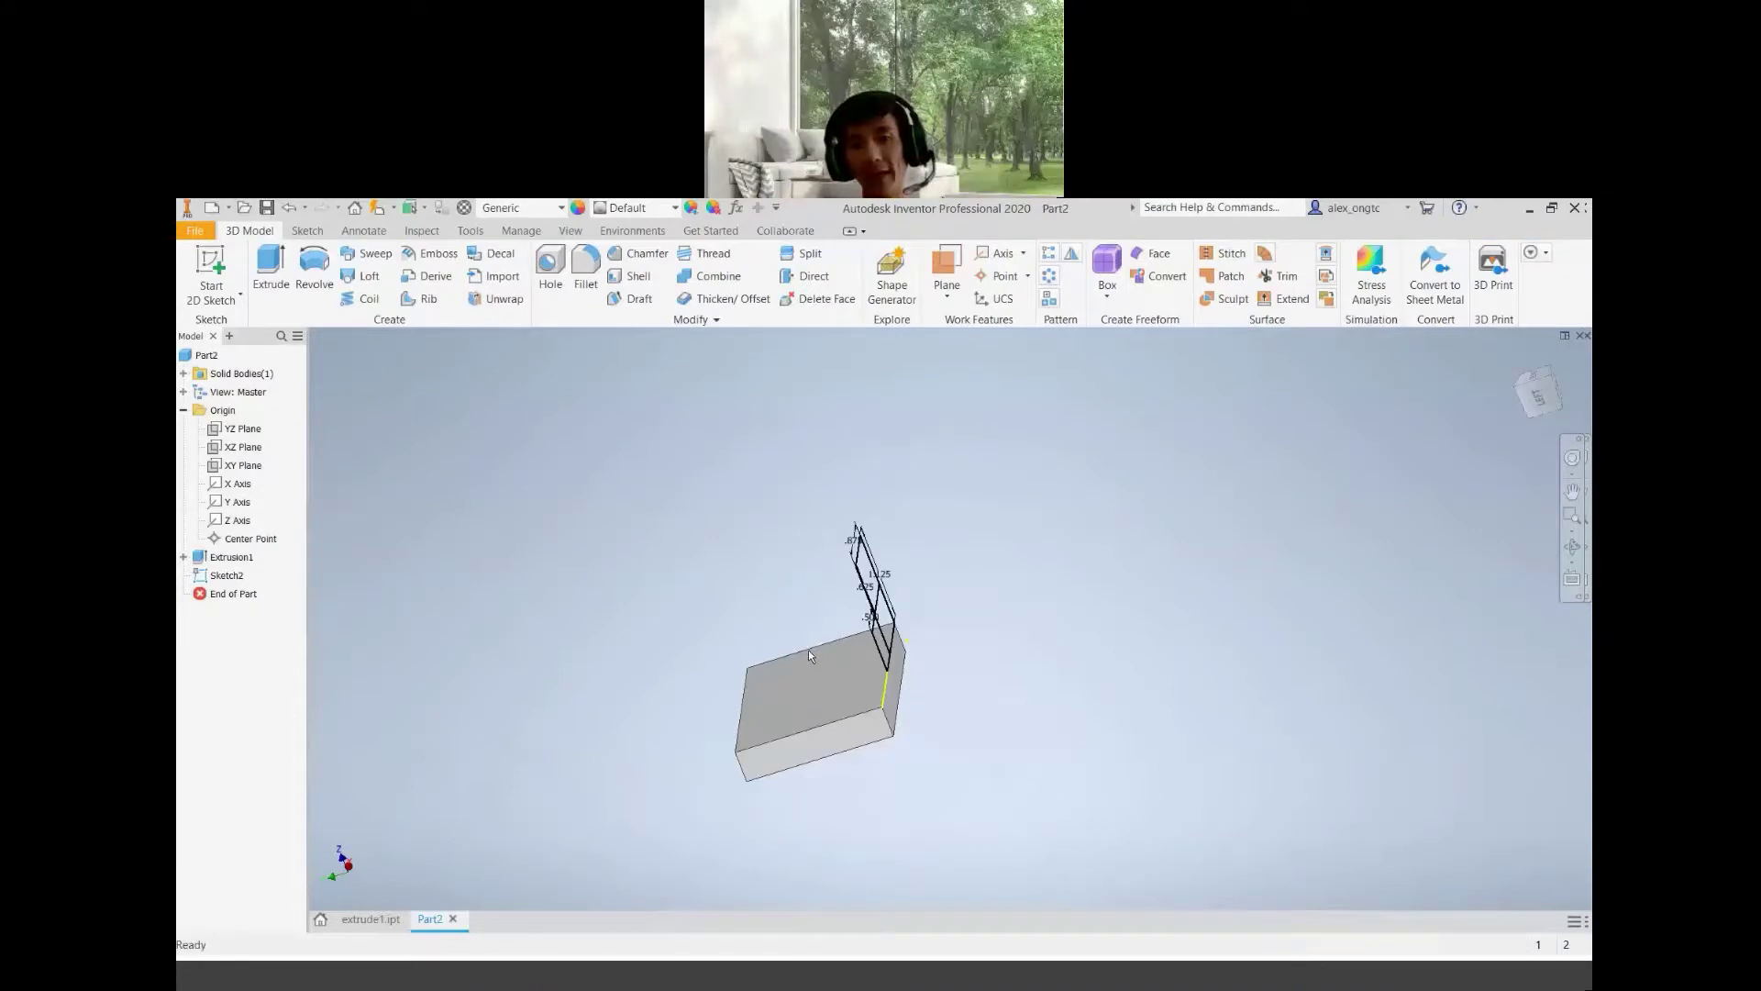
{"action": "left_click", "coordinate": [1517, 394]}
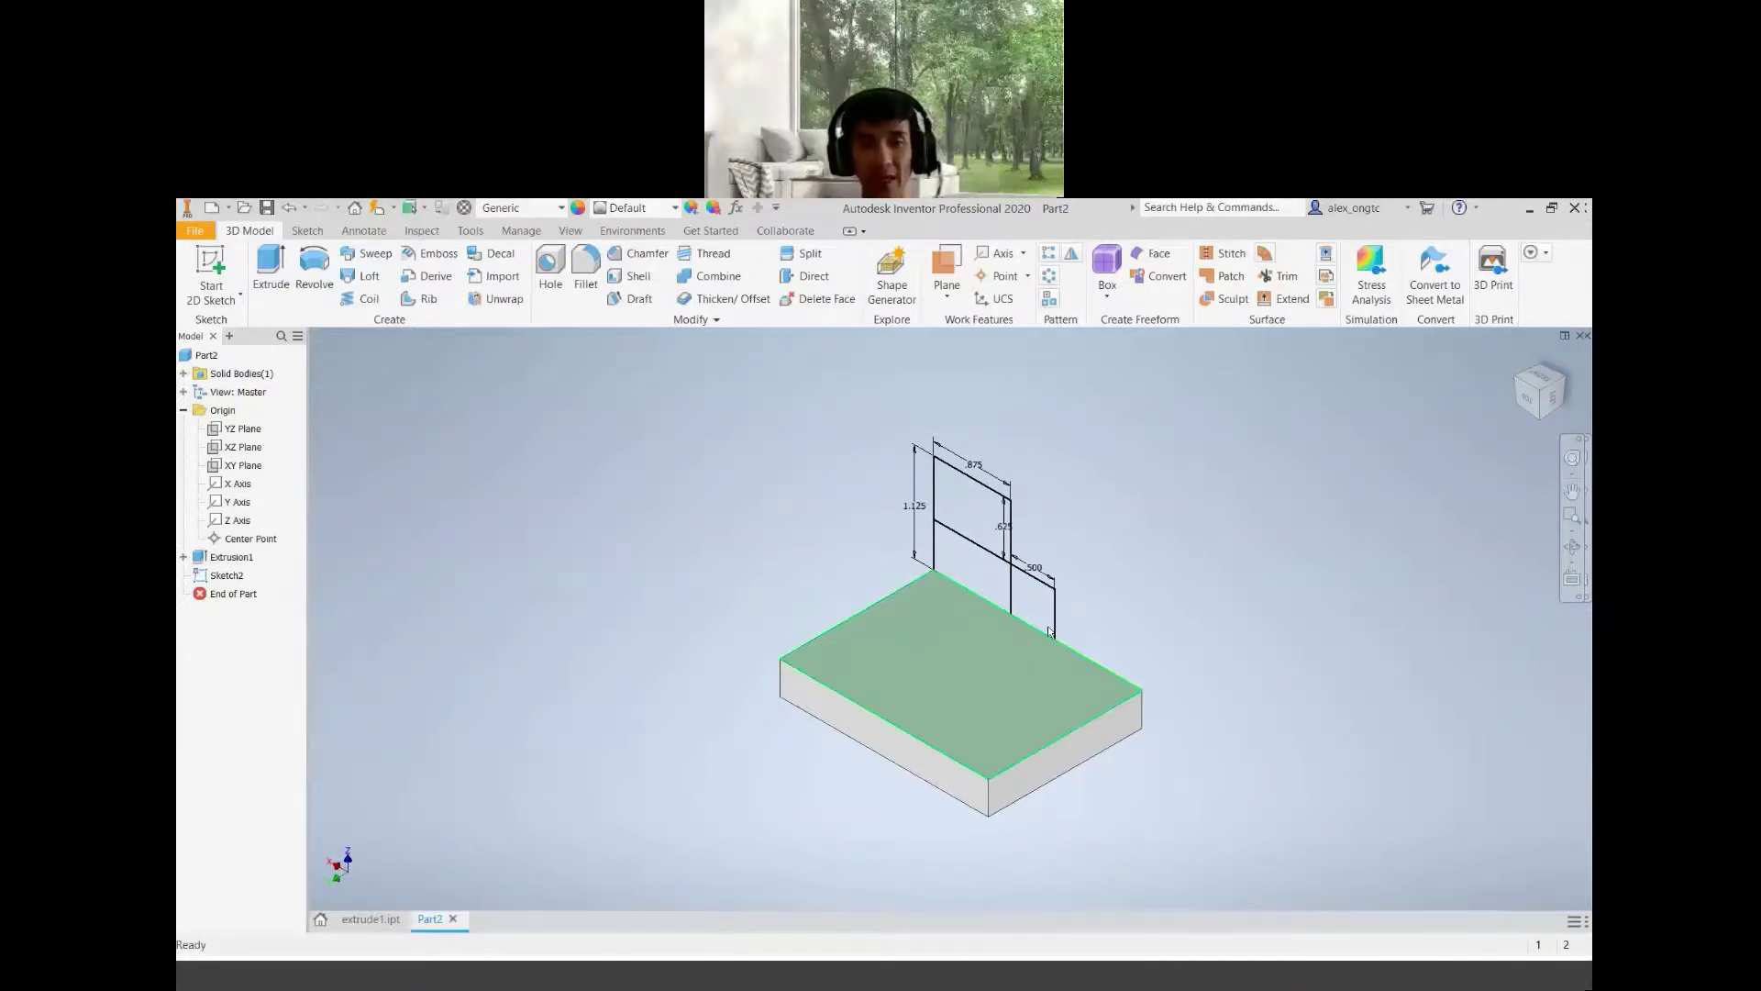
{"action": "left_click", "coordinate": [270, 266]}
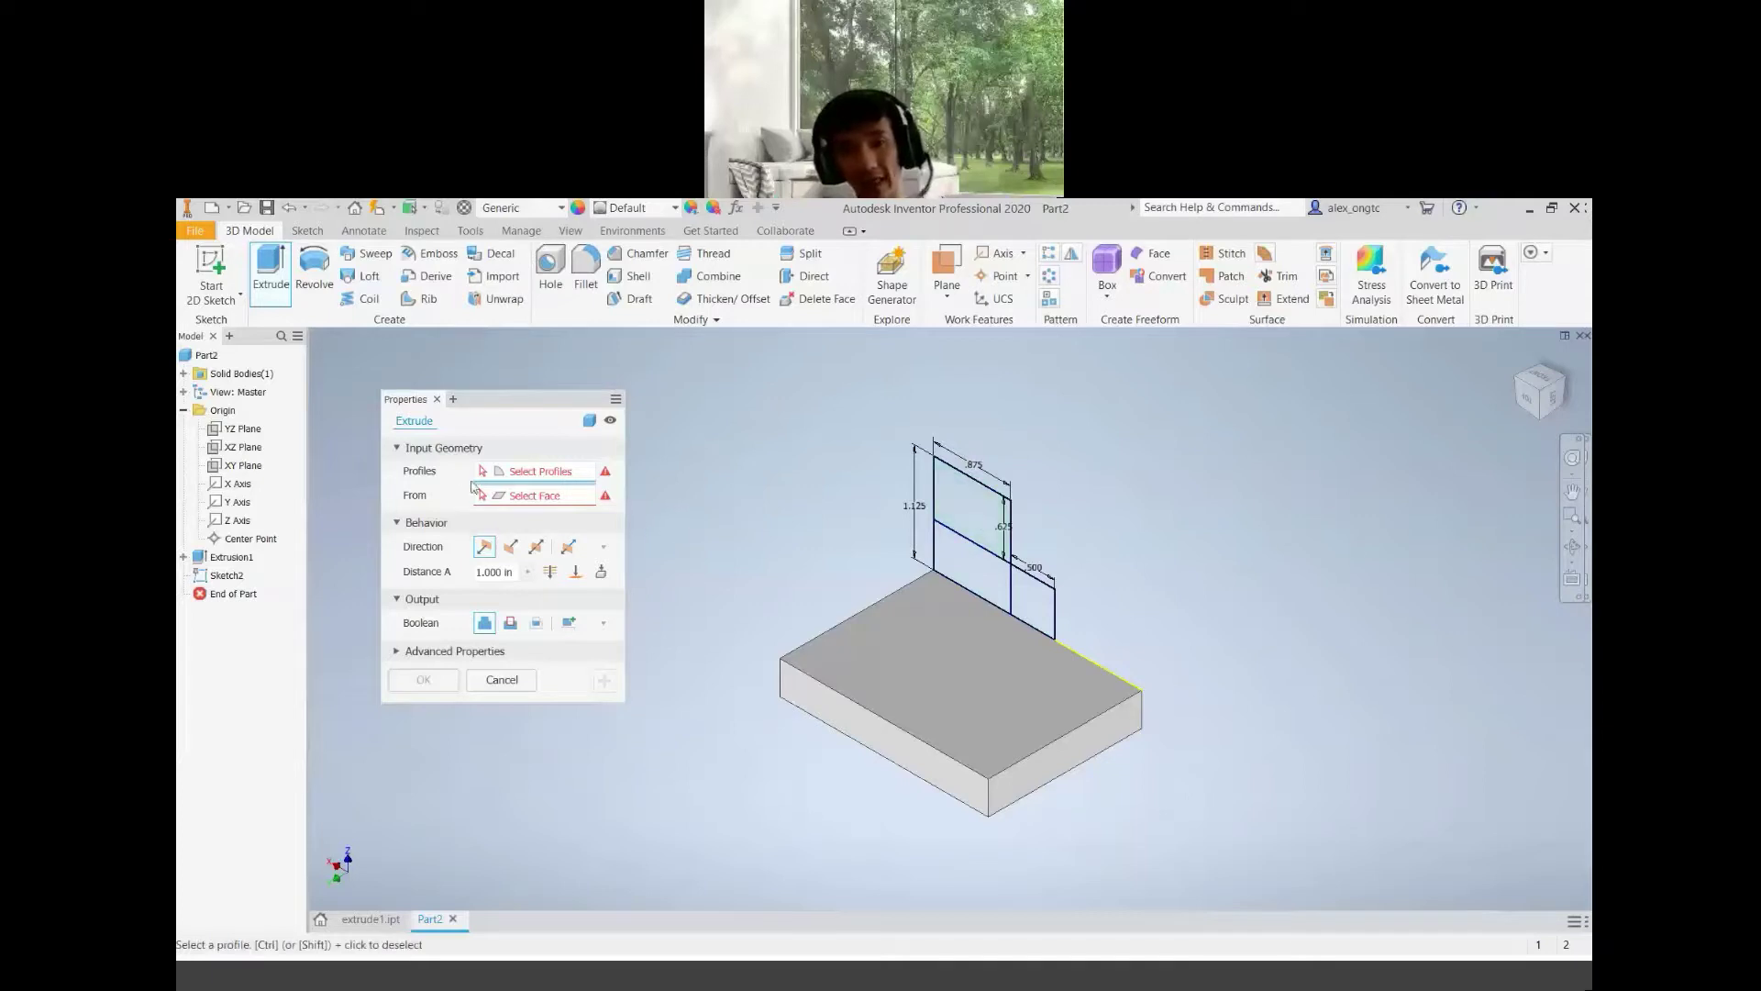
{"action": "left_click", "coordinate": [971, 507]}
{"action": "left_click", "coordinate": [987, 575]}
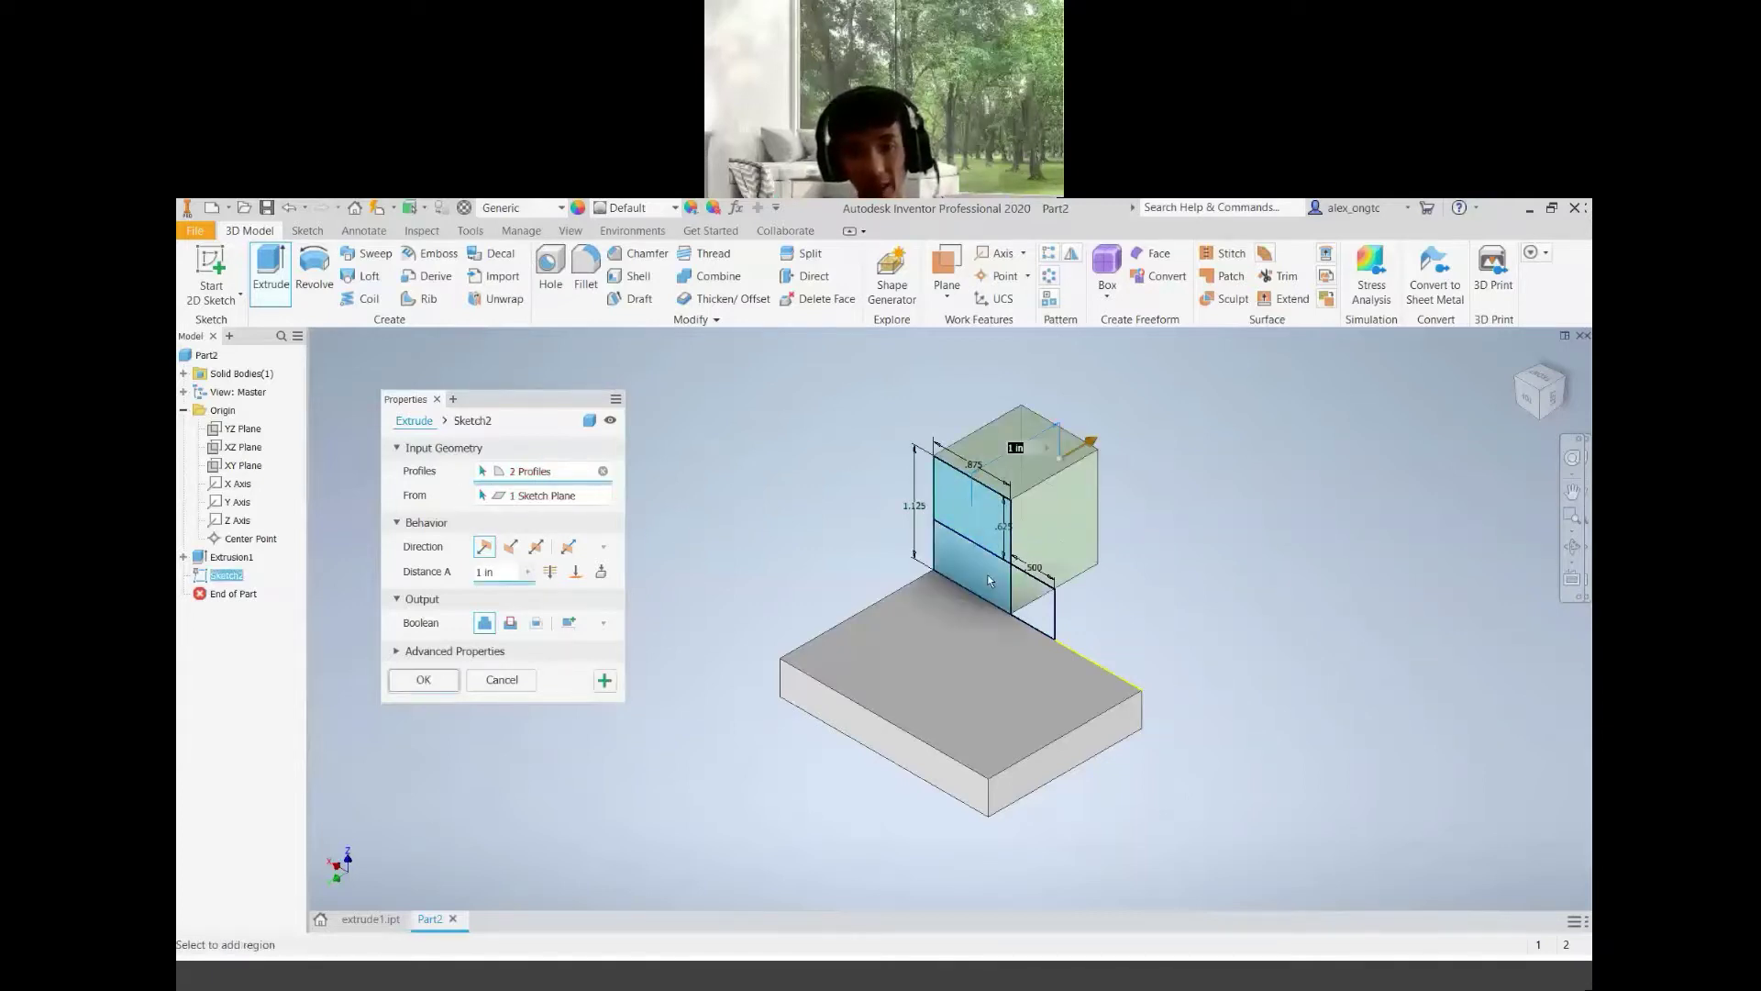
{"action": "left_click", "coordinate": [1042, 606]}
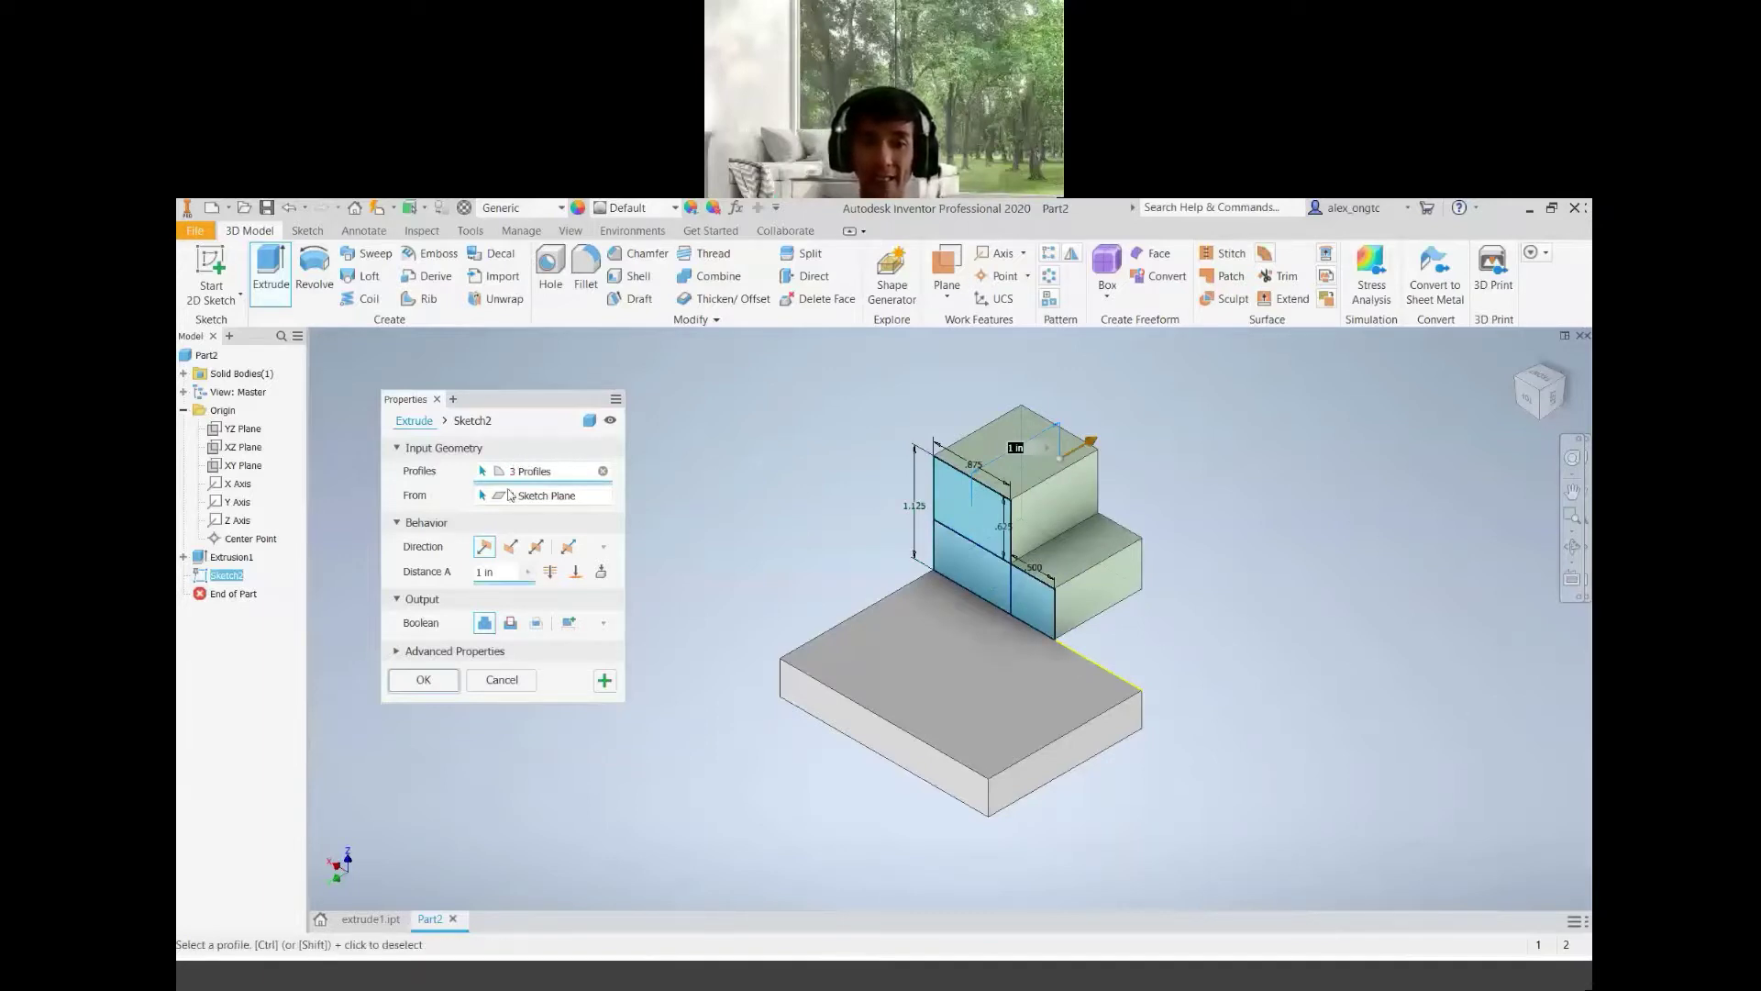
{"action": "left_click", "coordinate": [603, 472]}
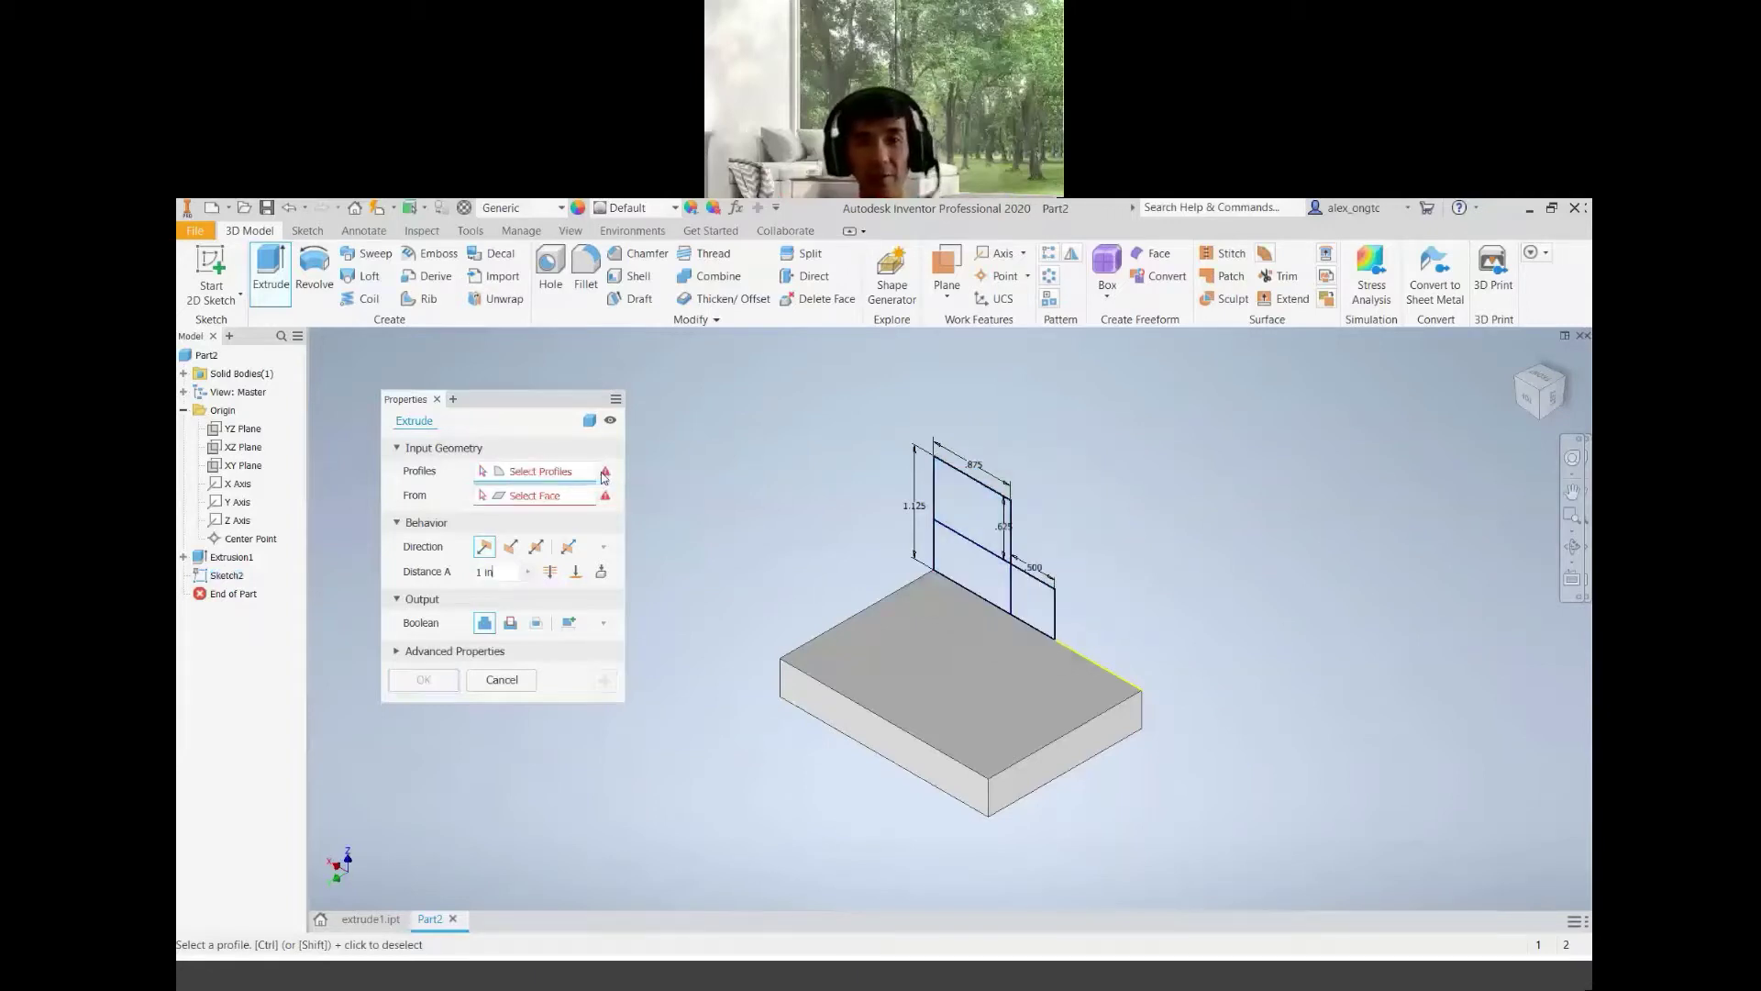
Select all three regions of the stepped profile and flip the extrusion direction so it runs over the base
{"action": "left_click", "coordinate": [964, 505]}
{"action": "left_click", "coordinate": [970, 569]}
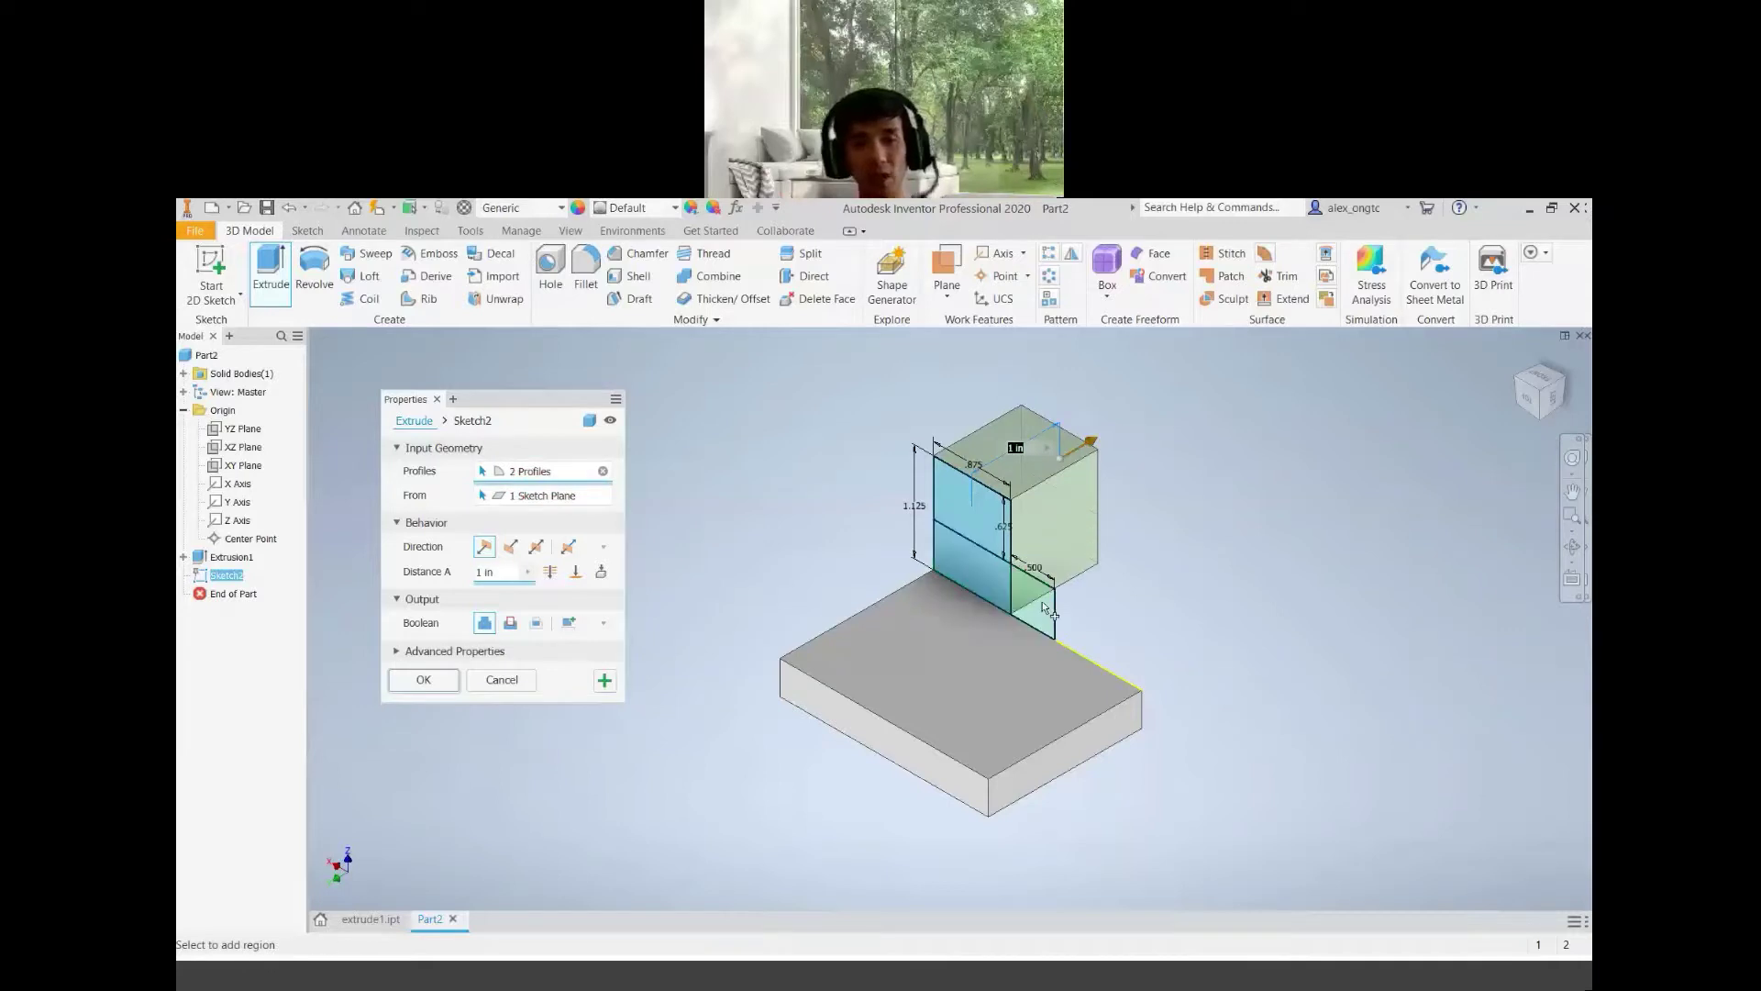
{"action": "left_click", "coordinate": [1042, 602]}
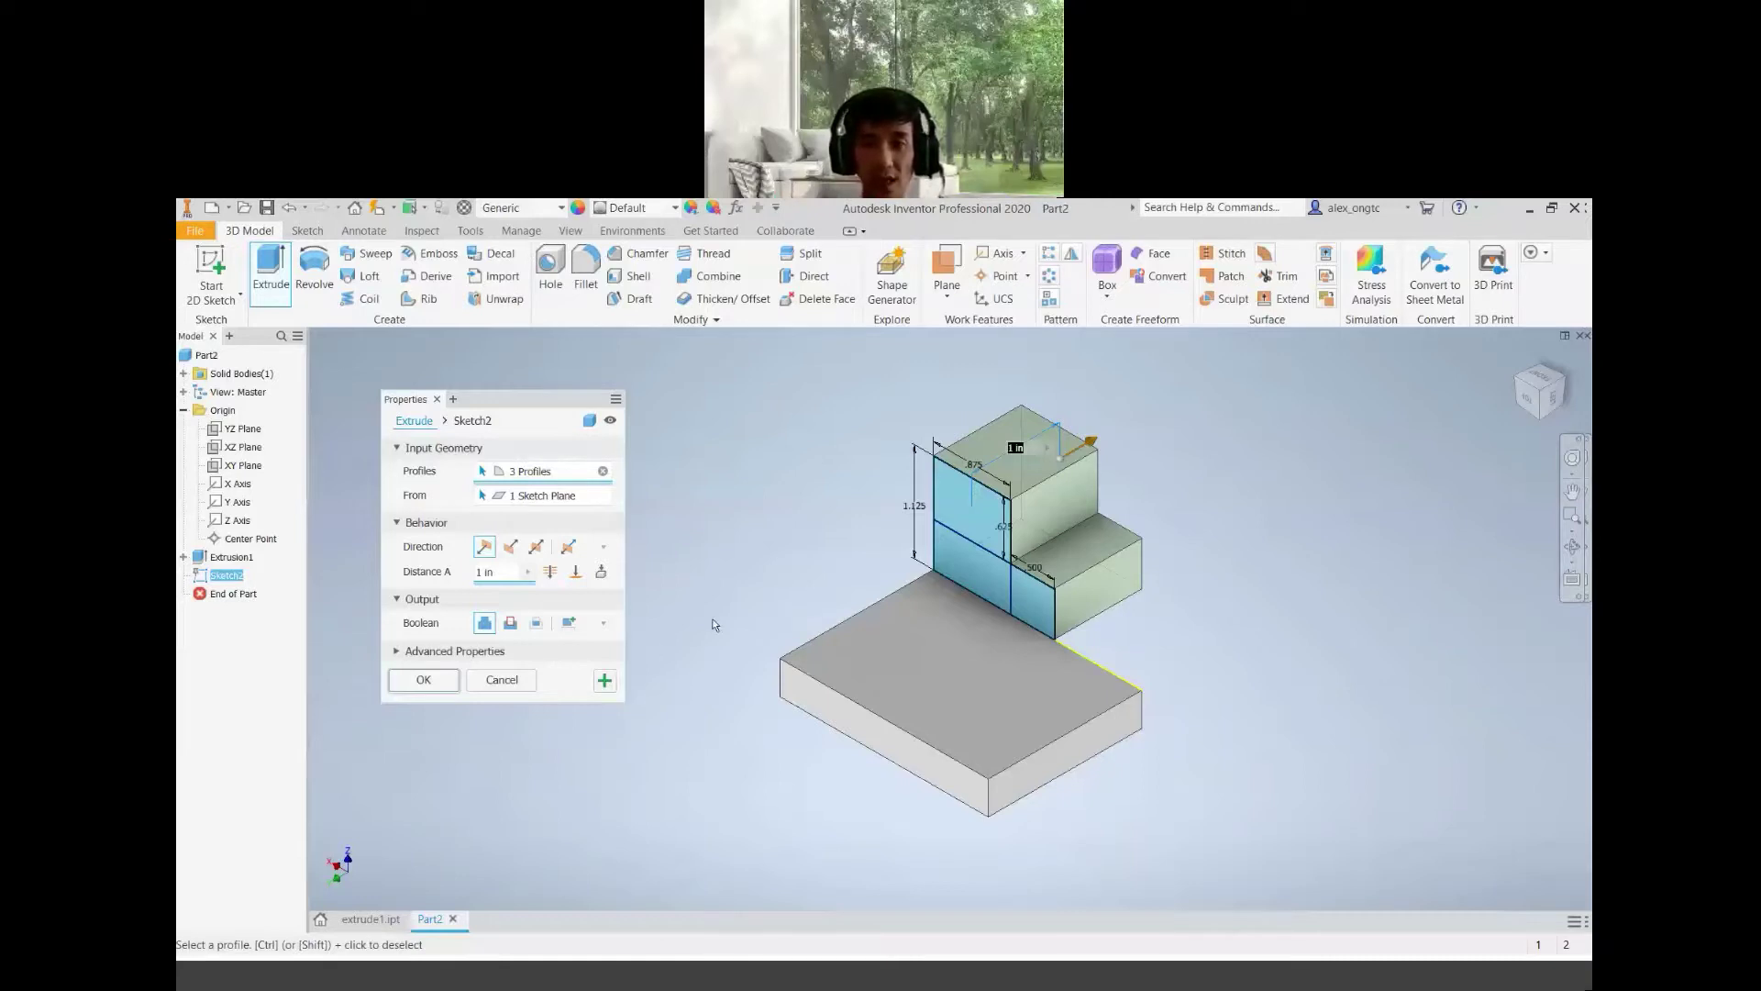
{"action": "left_click", "coordinate": [511, 547]}
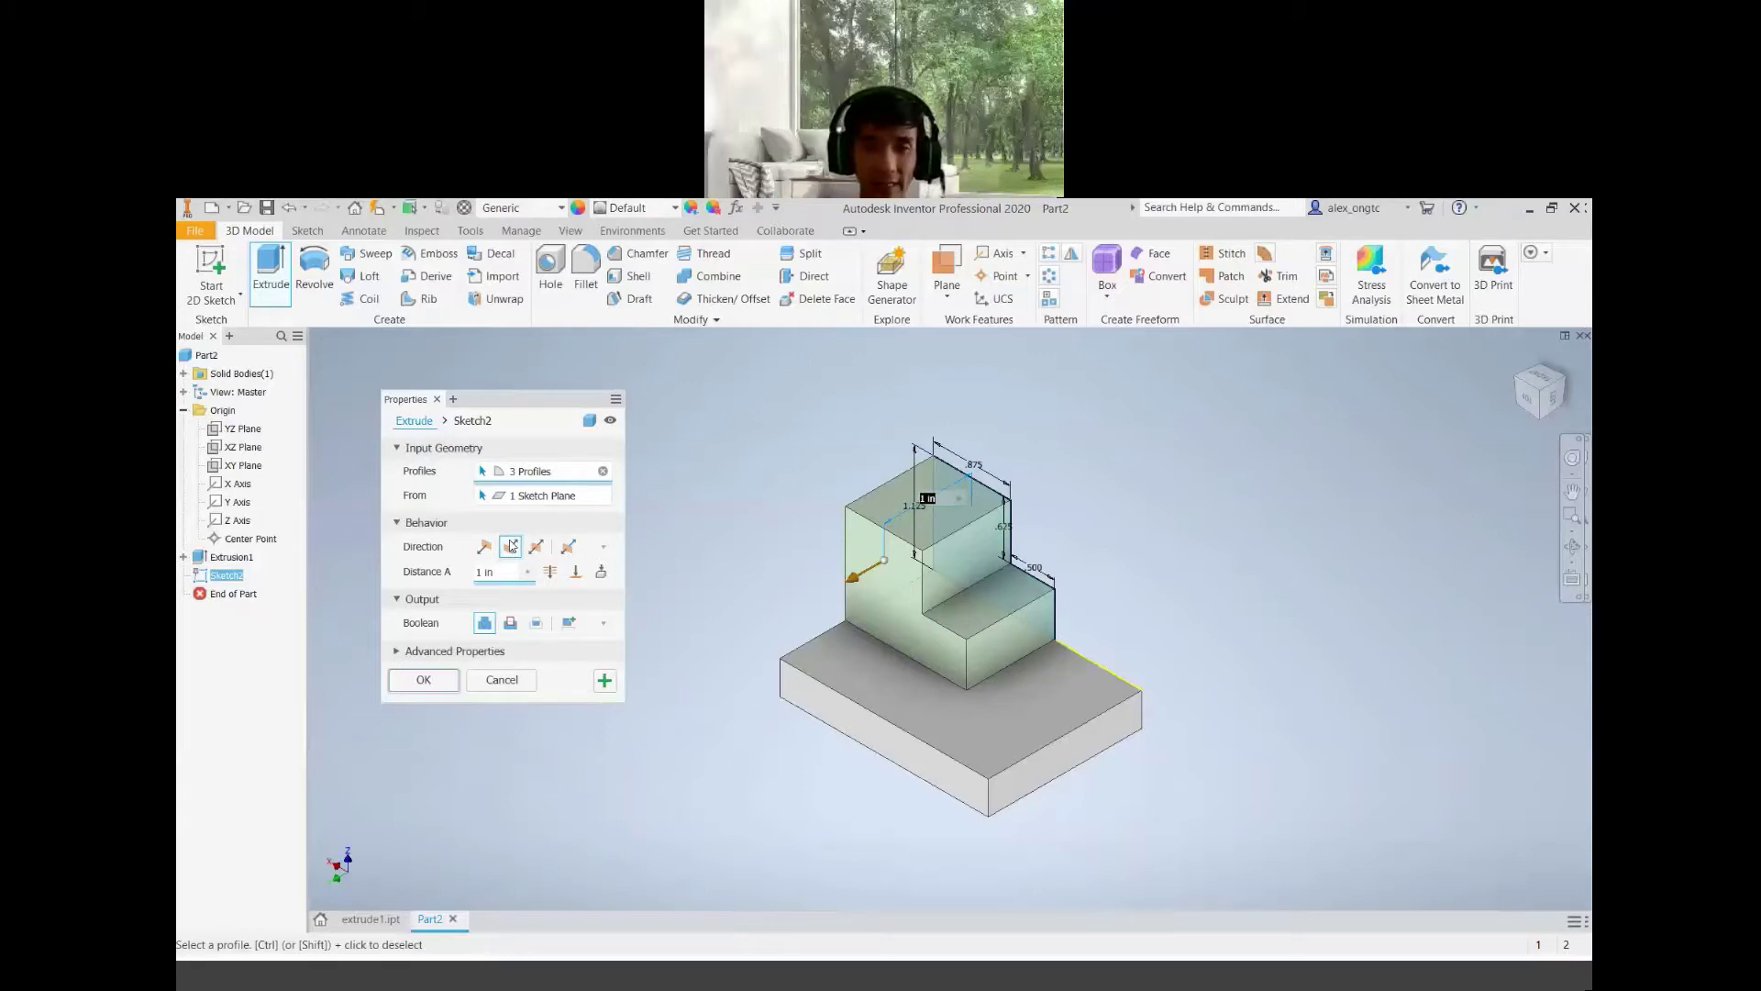
{"action": "left_click", "coordinate": [480, 549]}
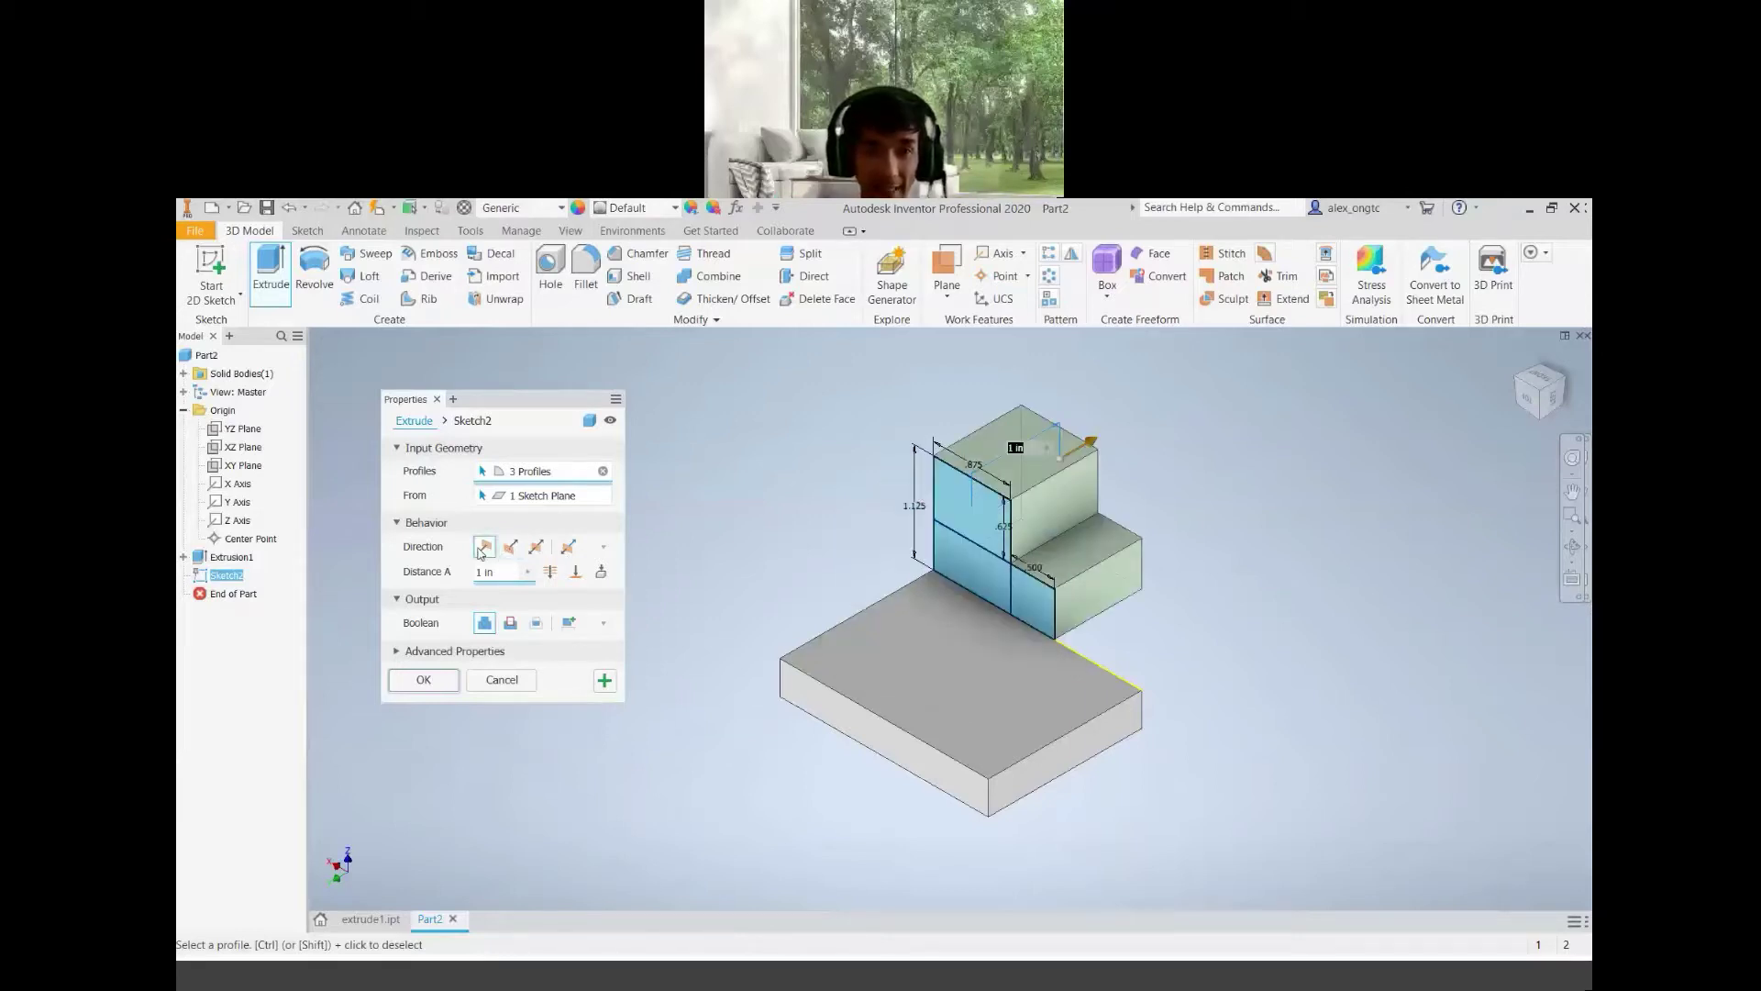
{"action": "left_click", "coordinate": [510, 548]}
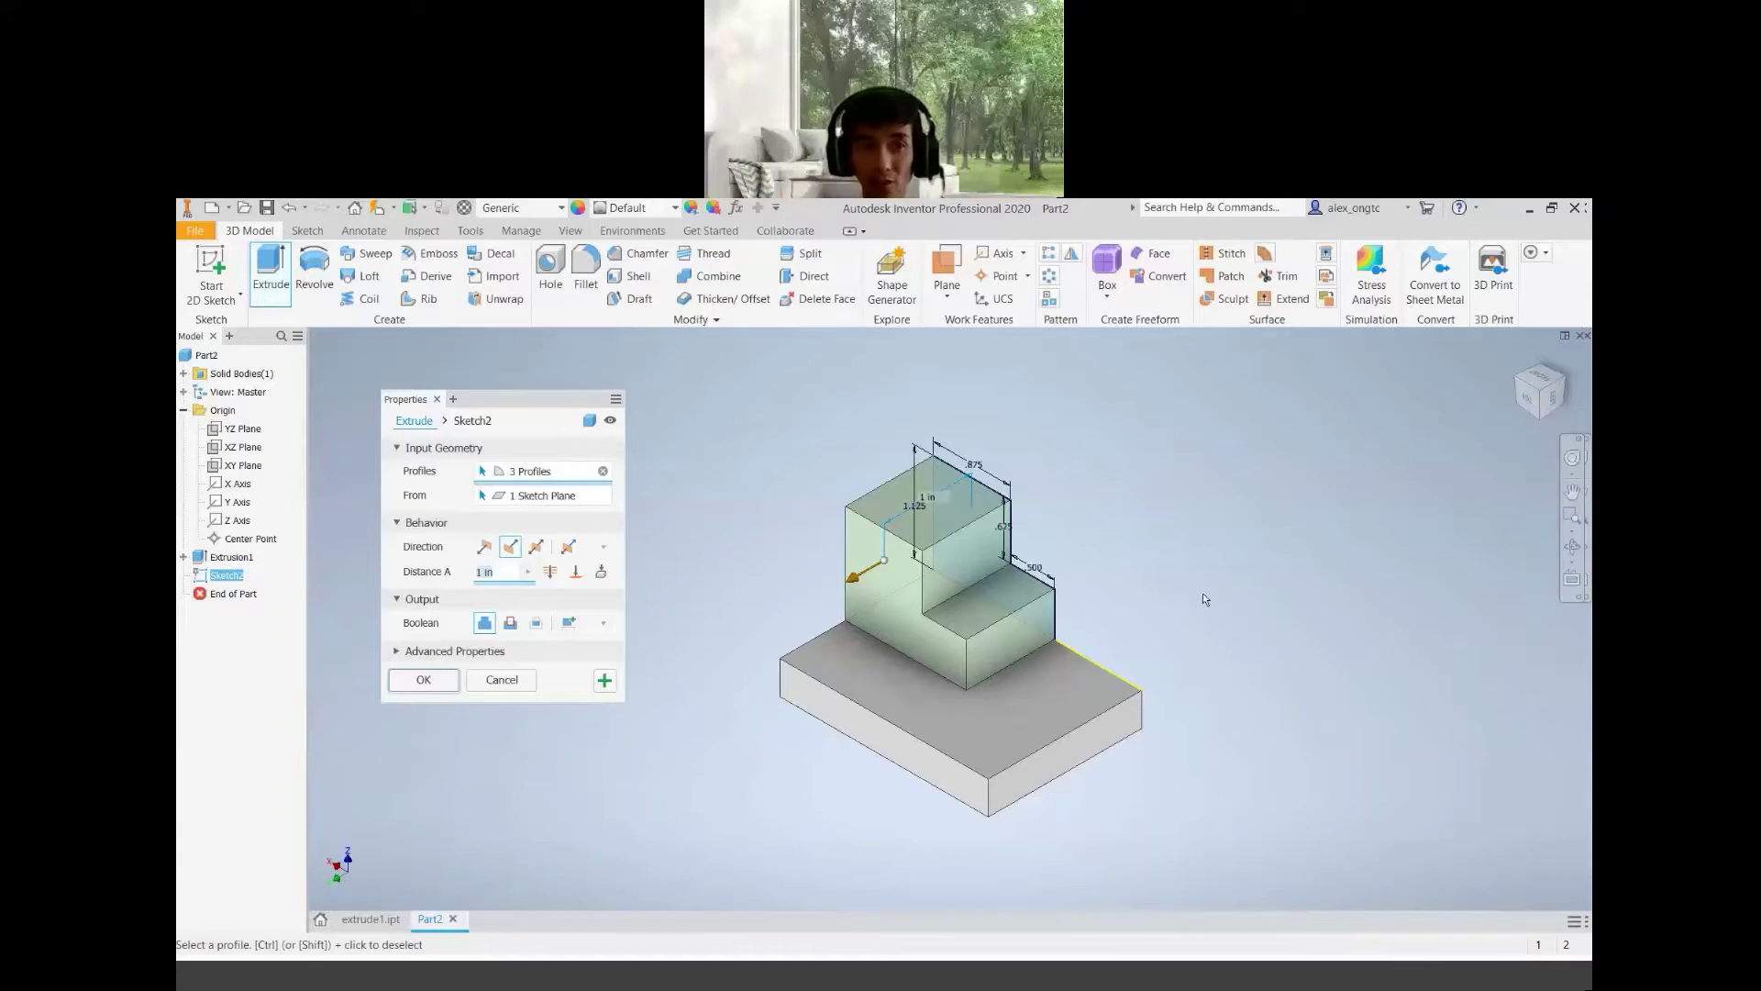
Set the extrusion distance to 1.25 in, checking it against the extrude1.pdf drawing, and complete the stepped block in isometric view
{"action": "type", "text": "1"}
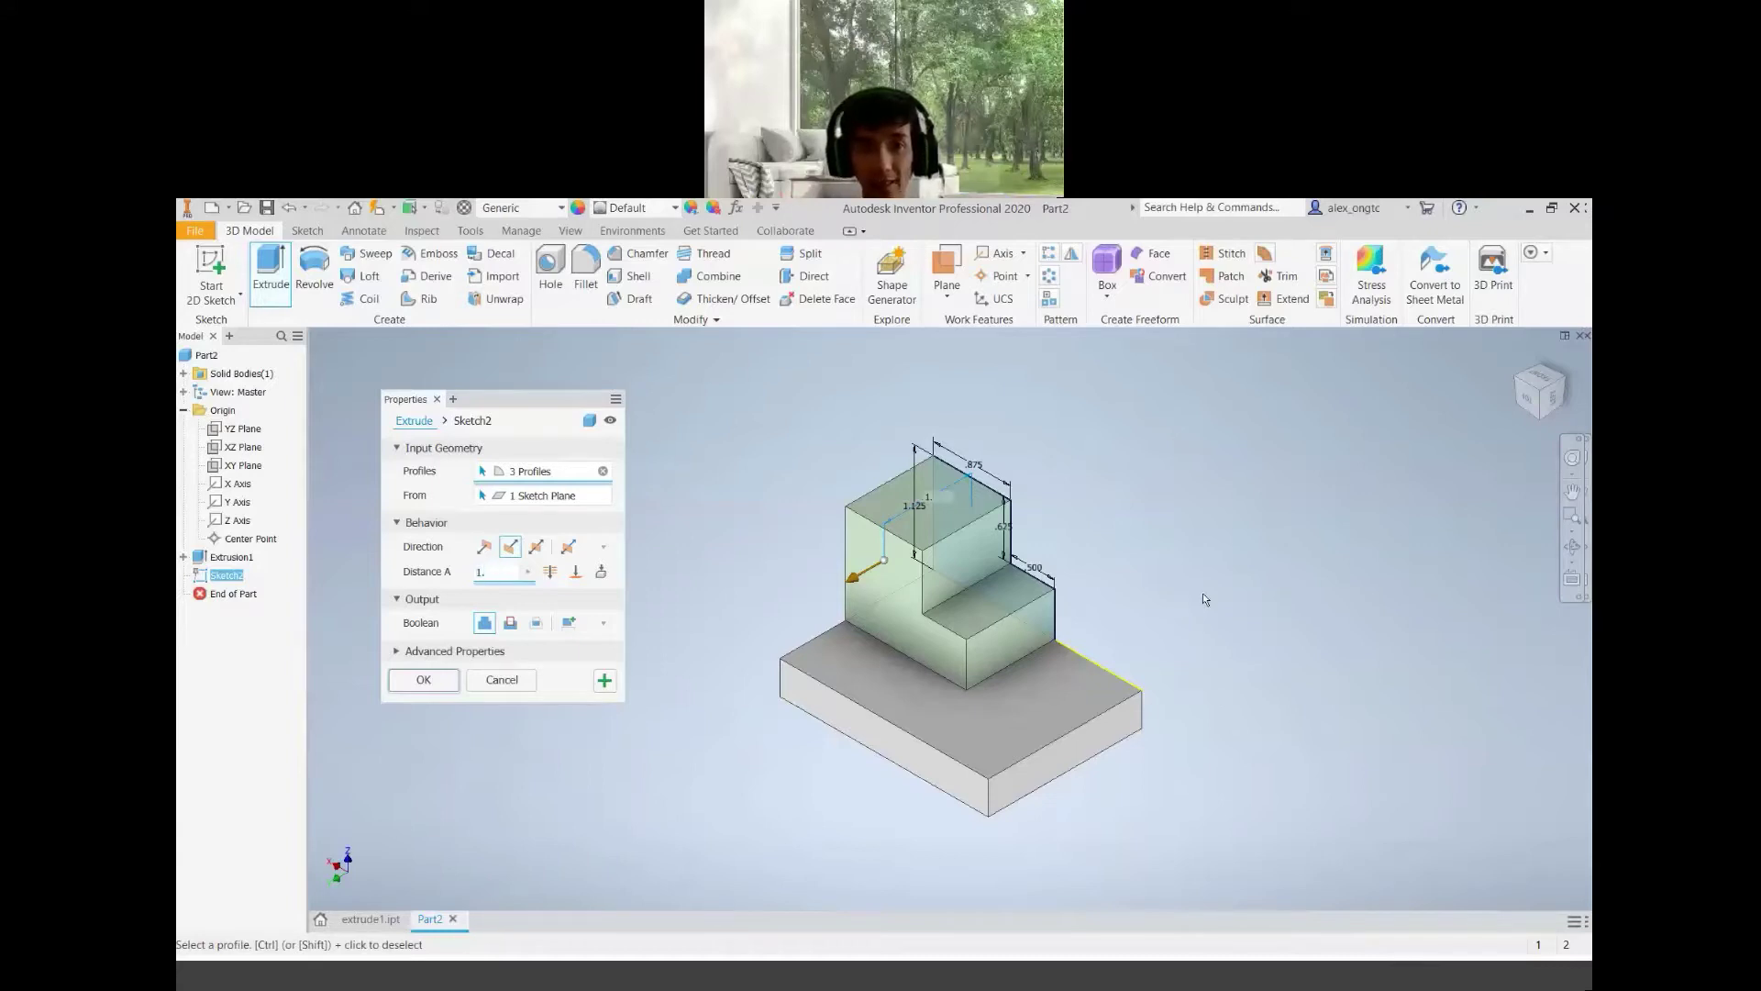
{"action": "type", "text": ".25"}
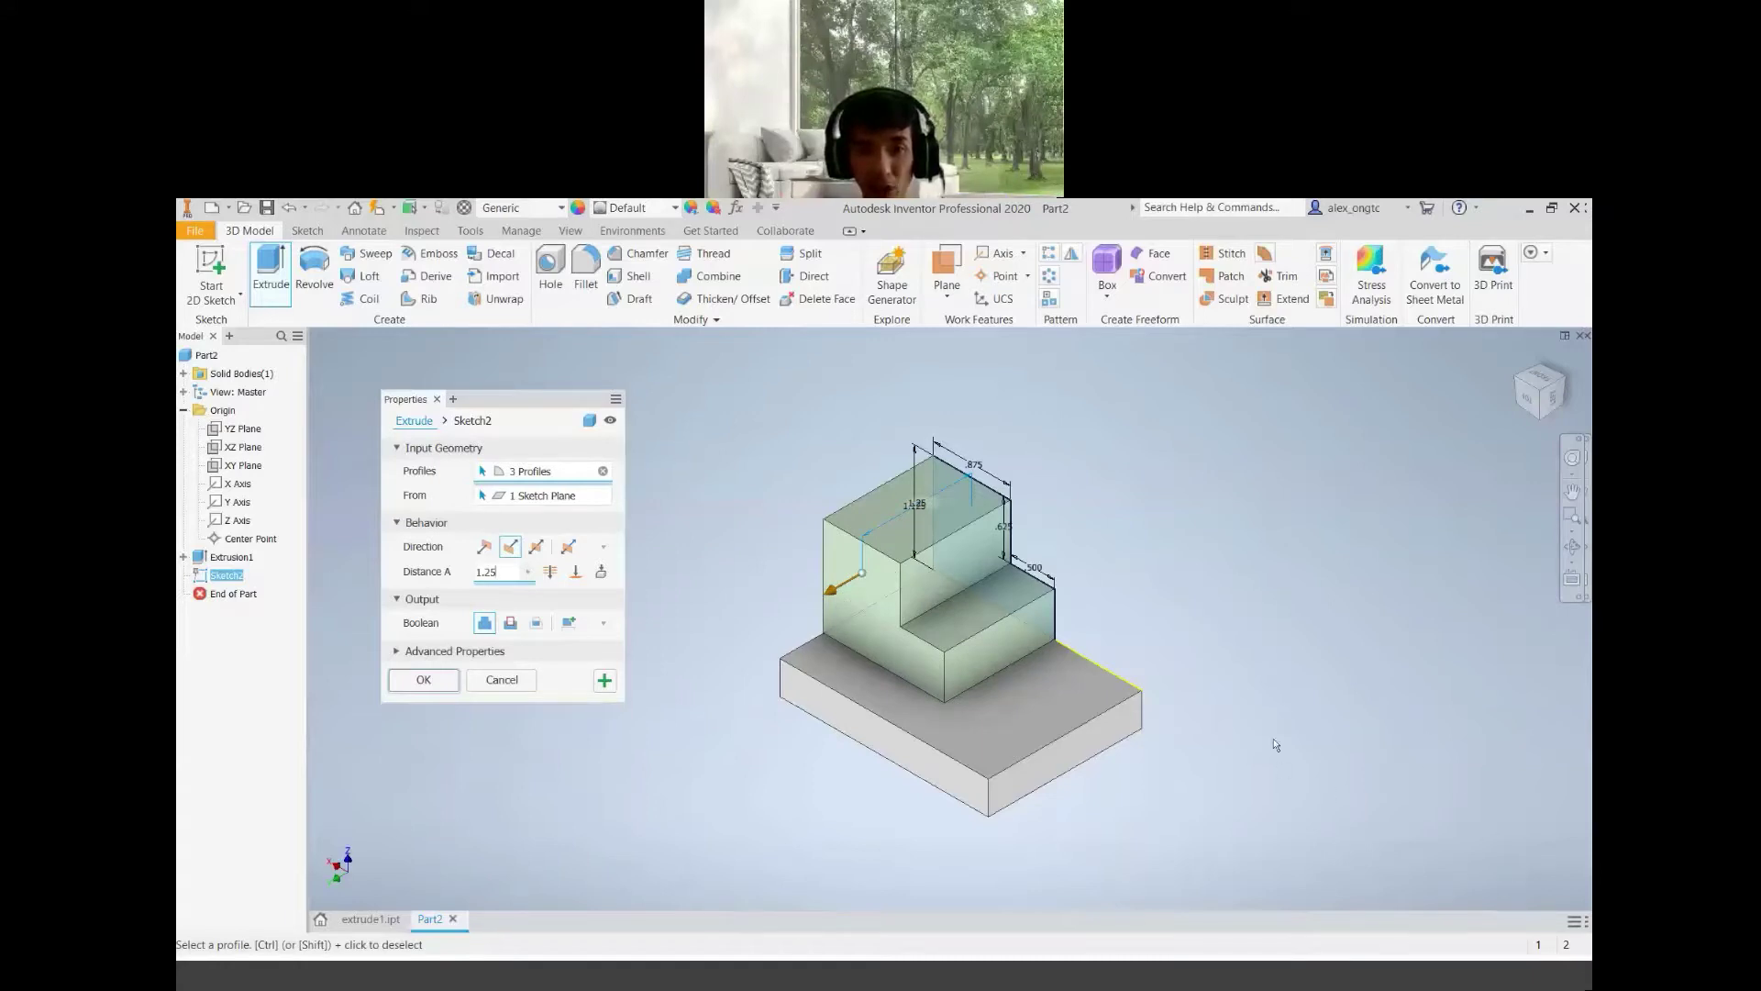
{"action": "left_click", "coordinate": [1100, 979]}
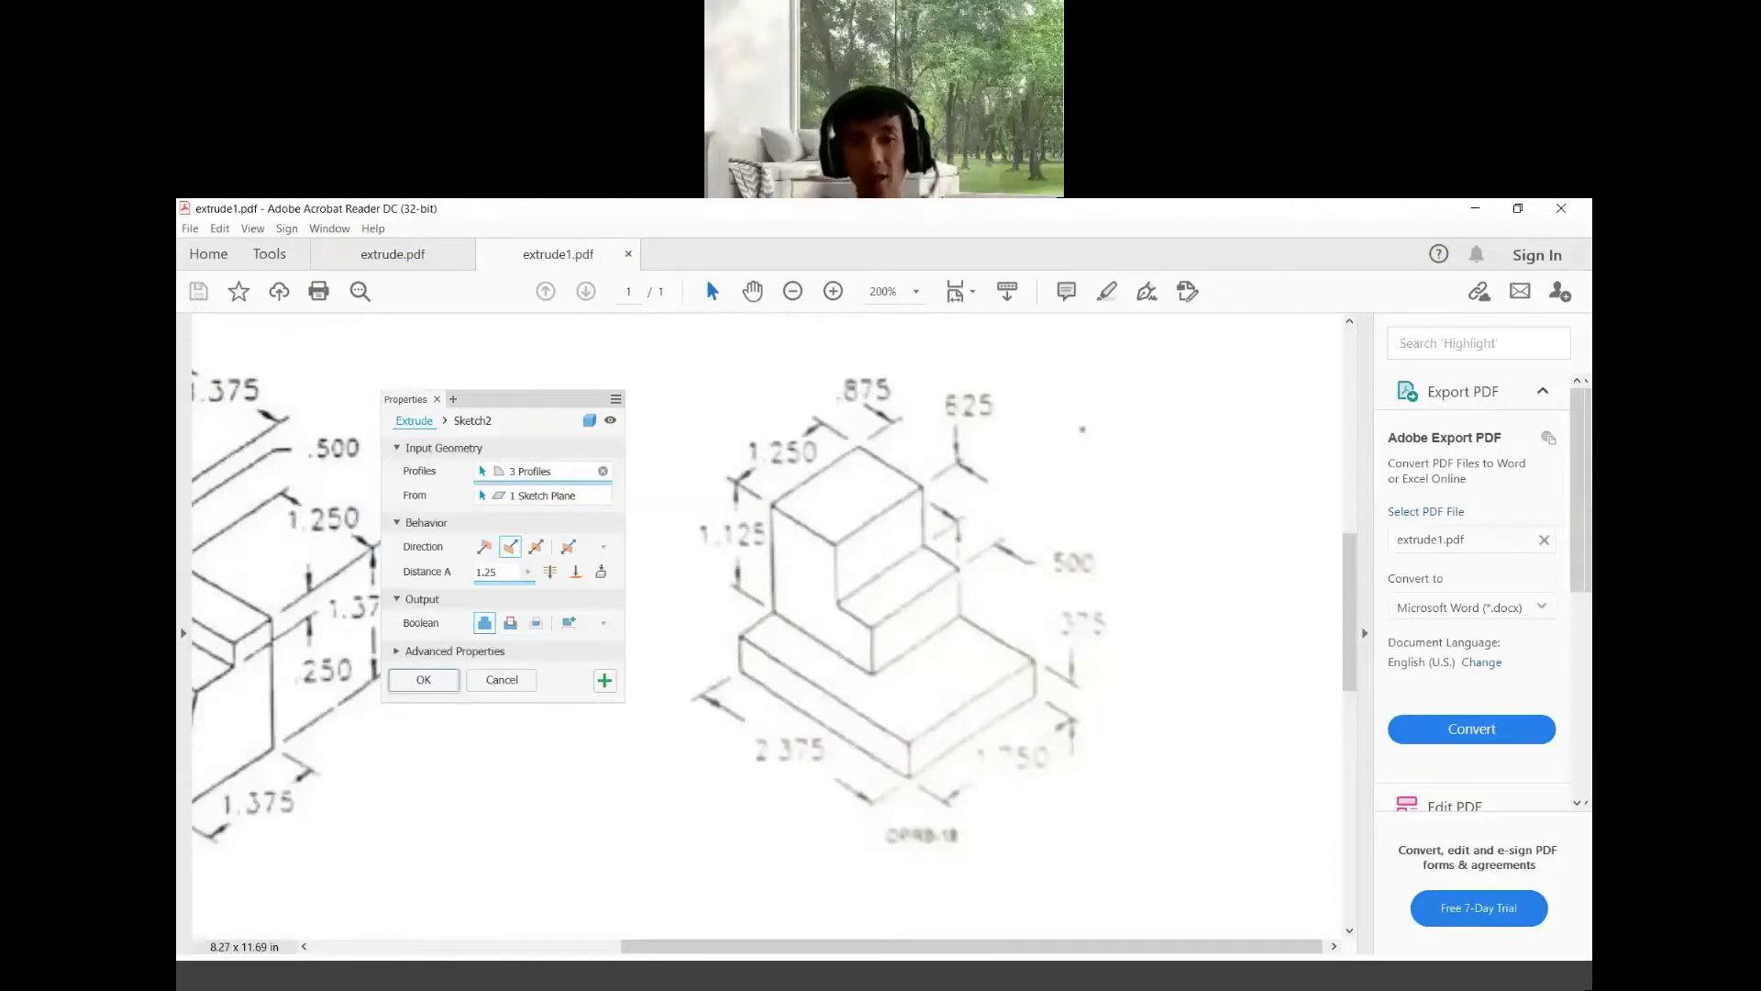
{"action": "left_click", "coordinate": [794, 985]}
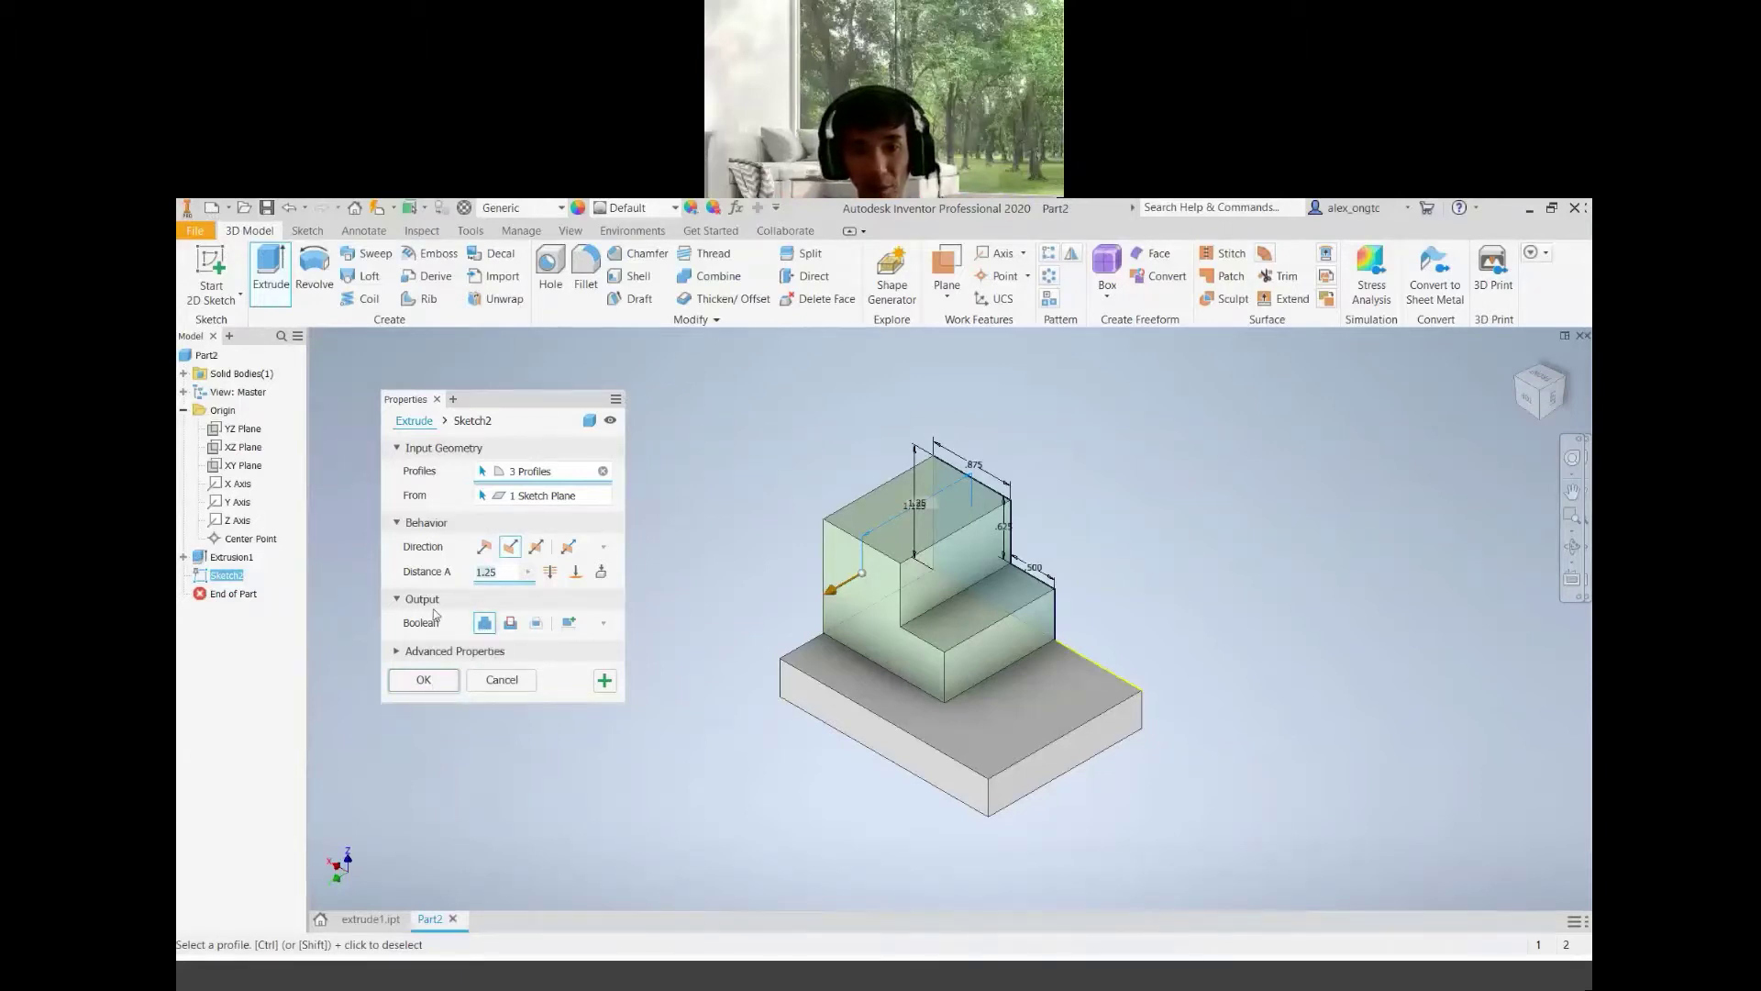
{"action": "left_click", "coordinate": [425, 680]}
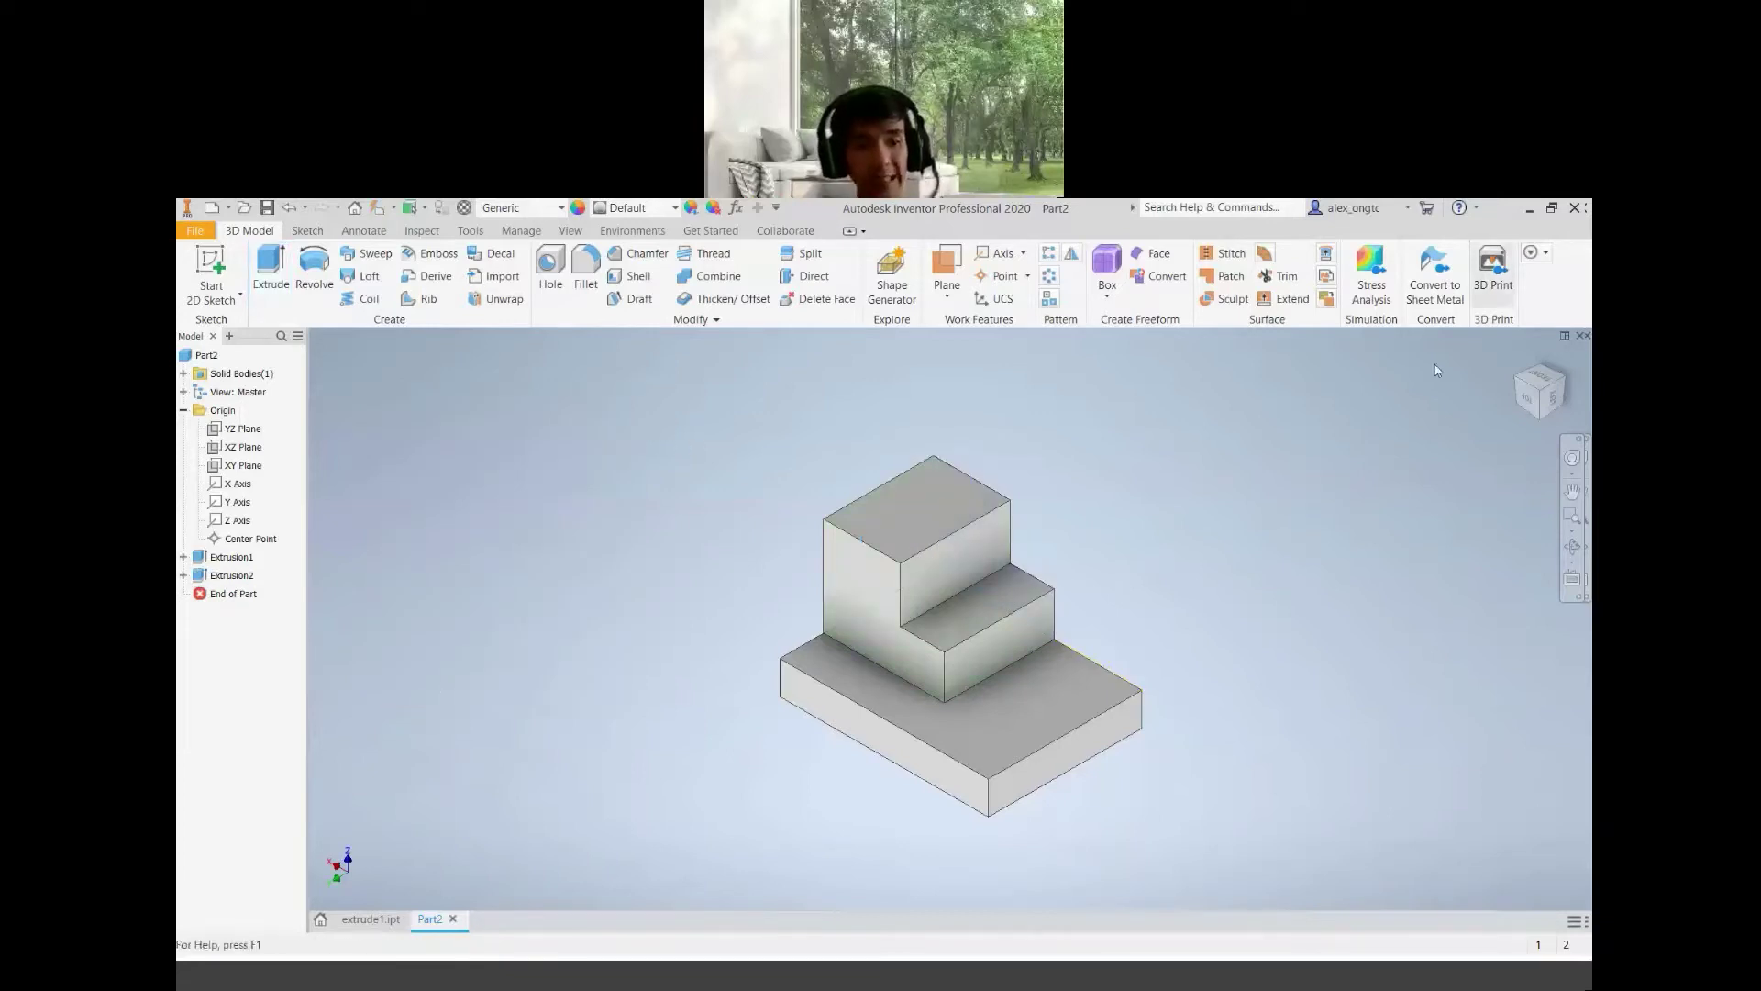
{"action": "left_click", "coordinate": [1544, 397]}
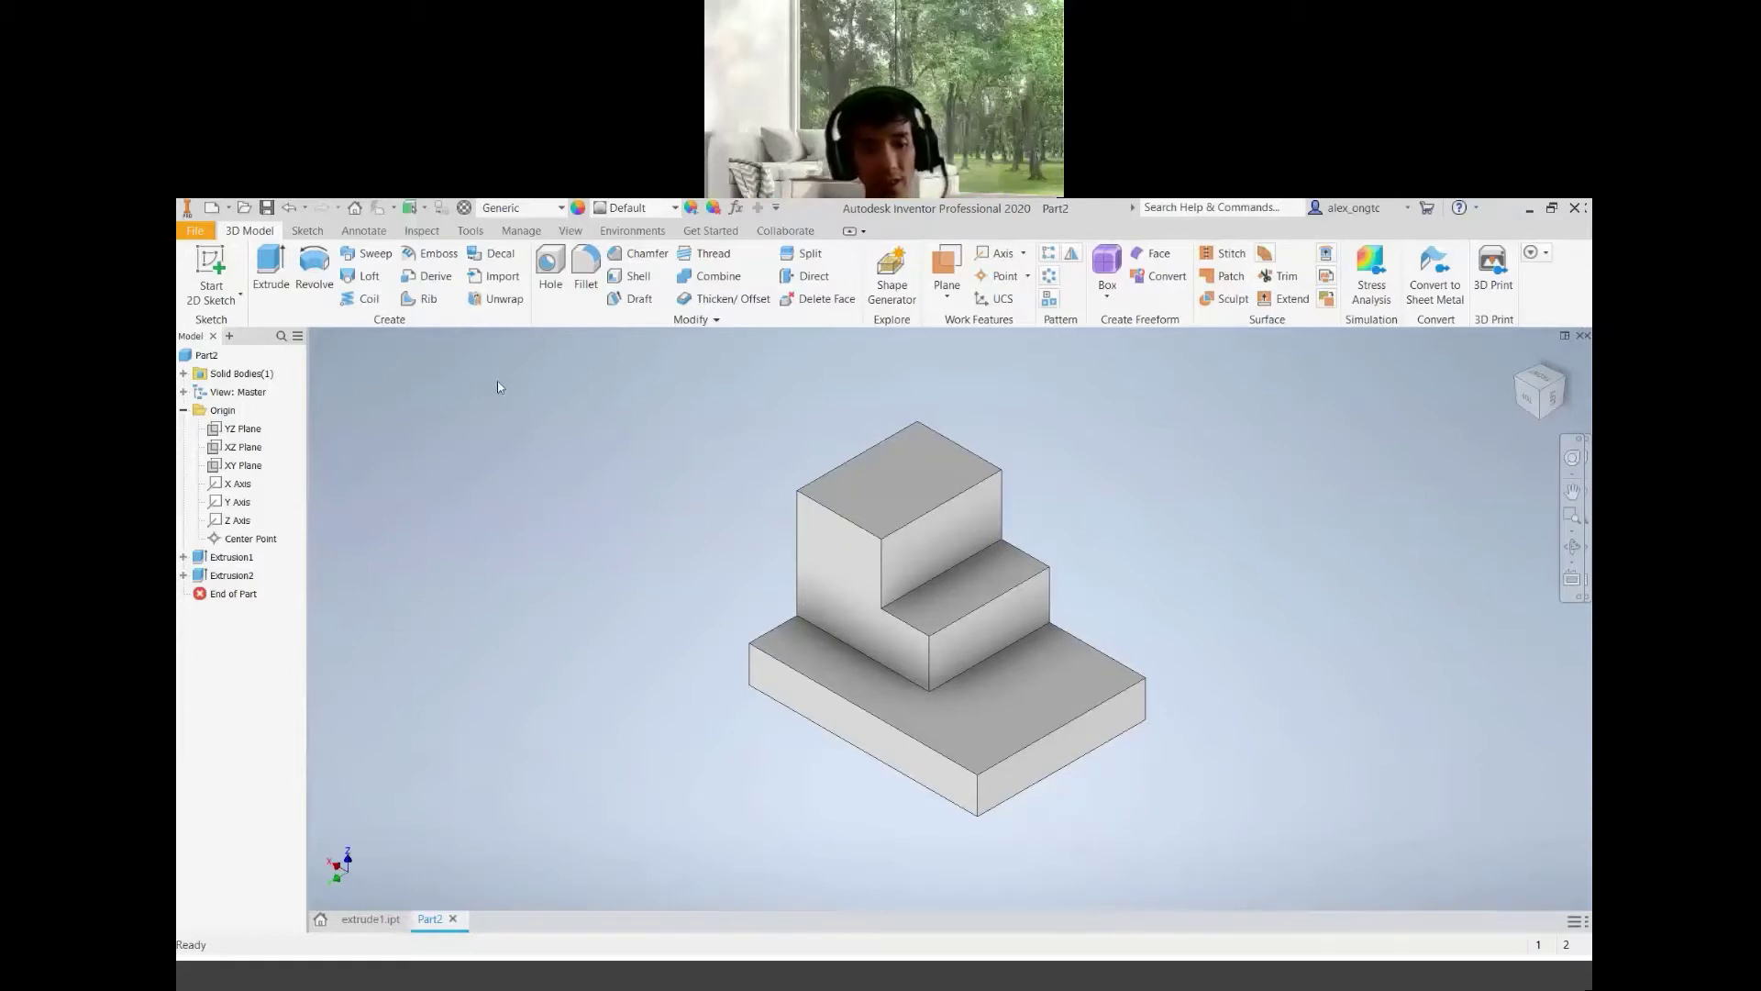
Calculate the part's physical properties in its iProperties with the Generic material and read its mass
{"action": "left_click", "coordinate": [207, 356]}
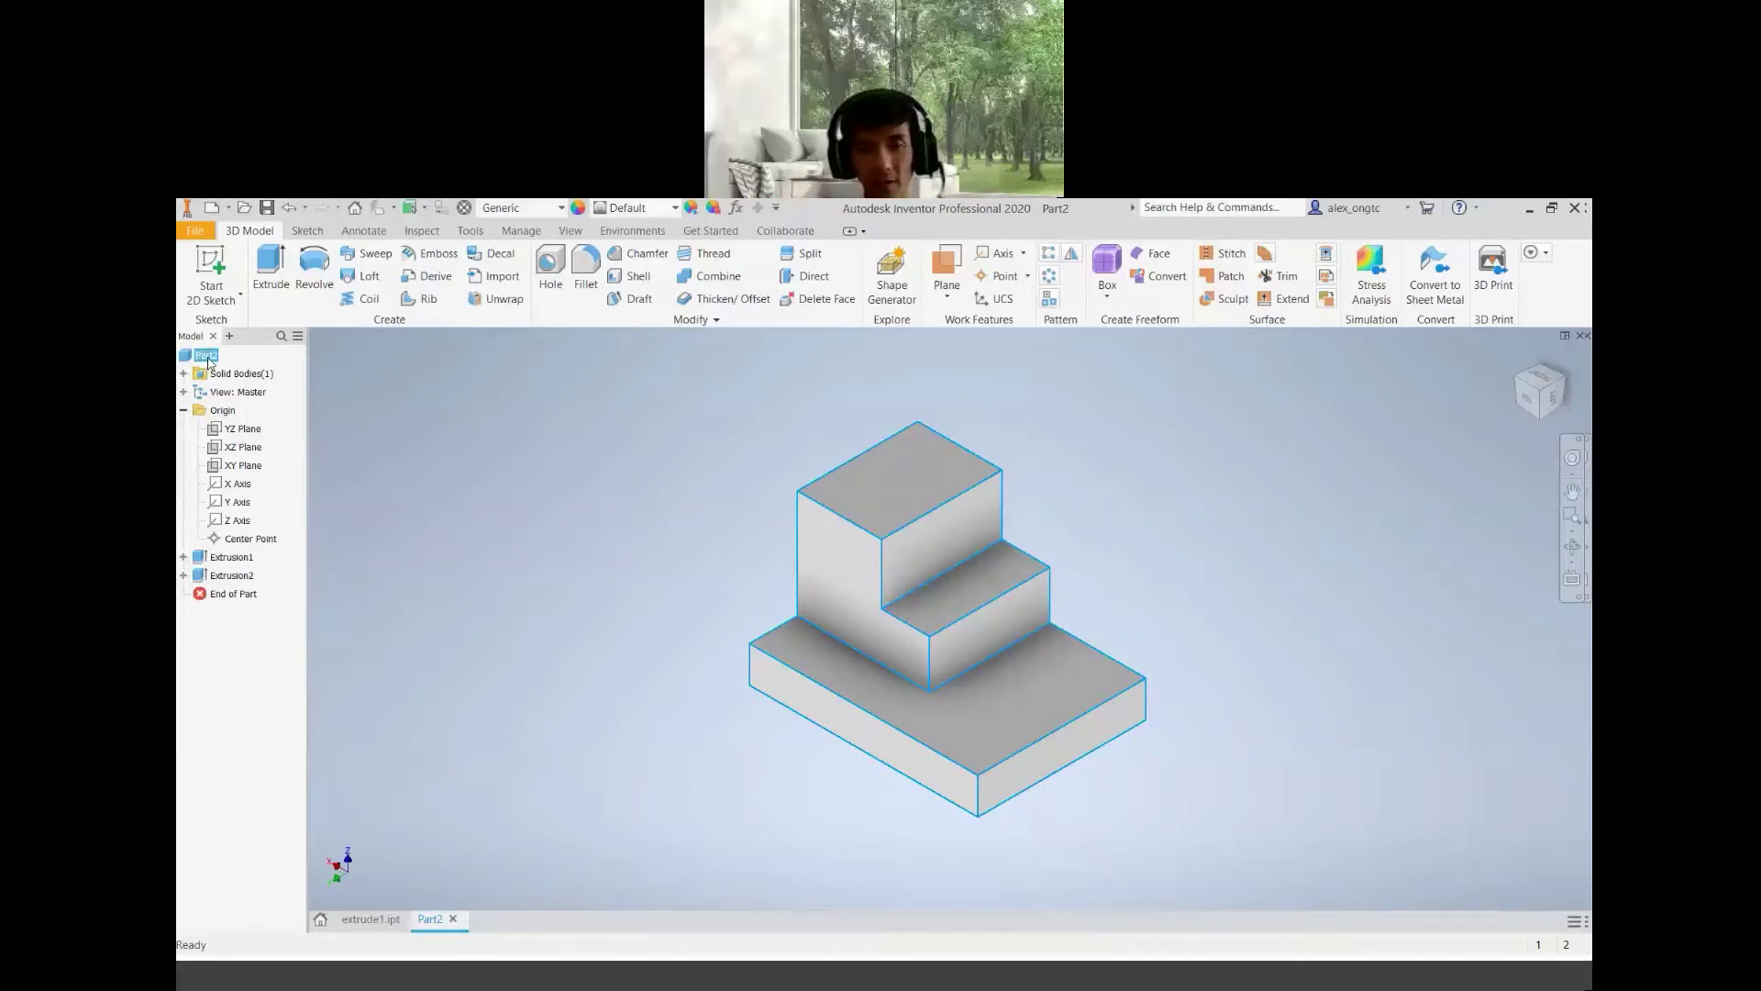
{"action": "right_click", "coordinate": [210, 361]}
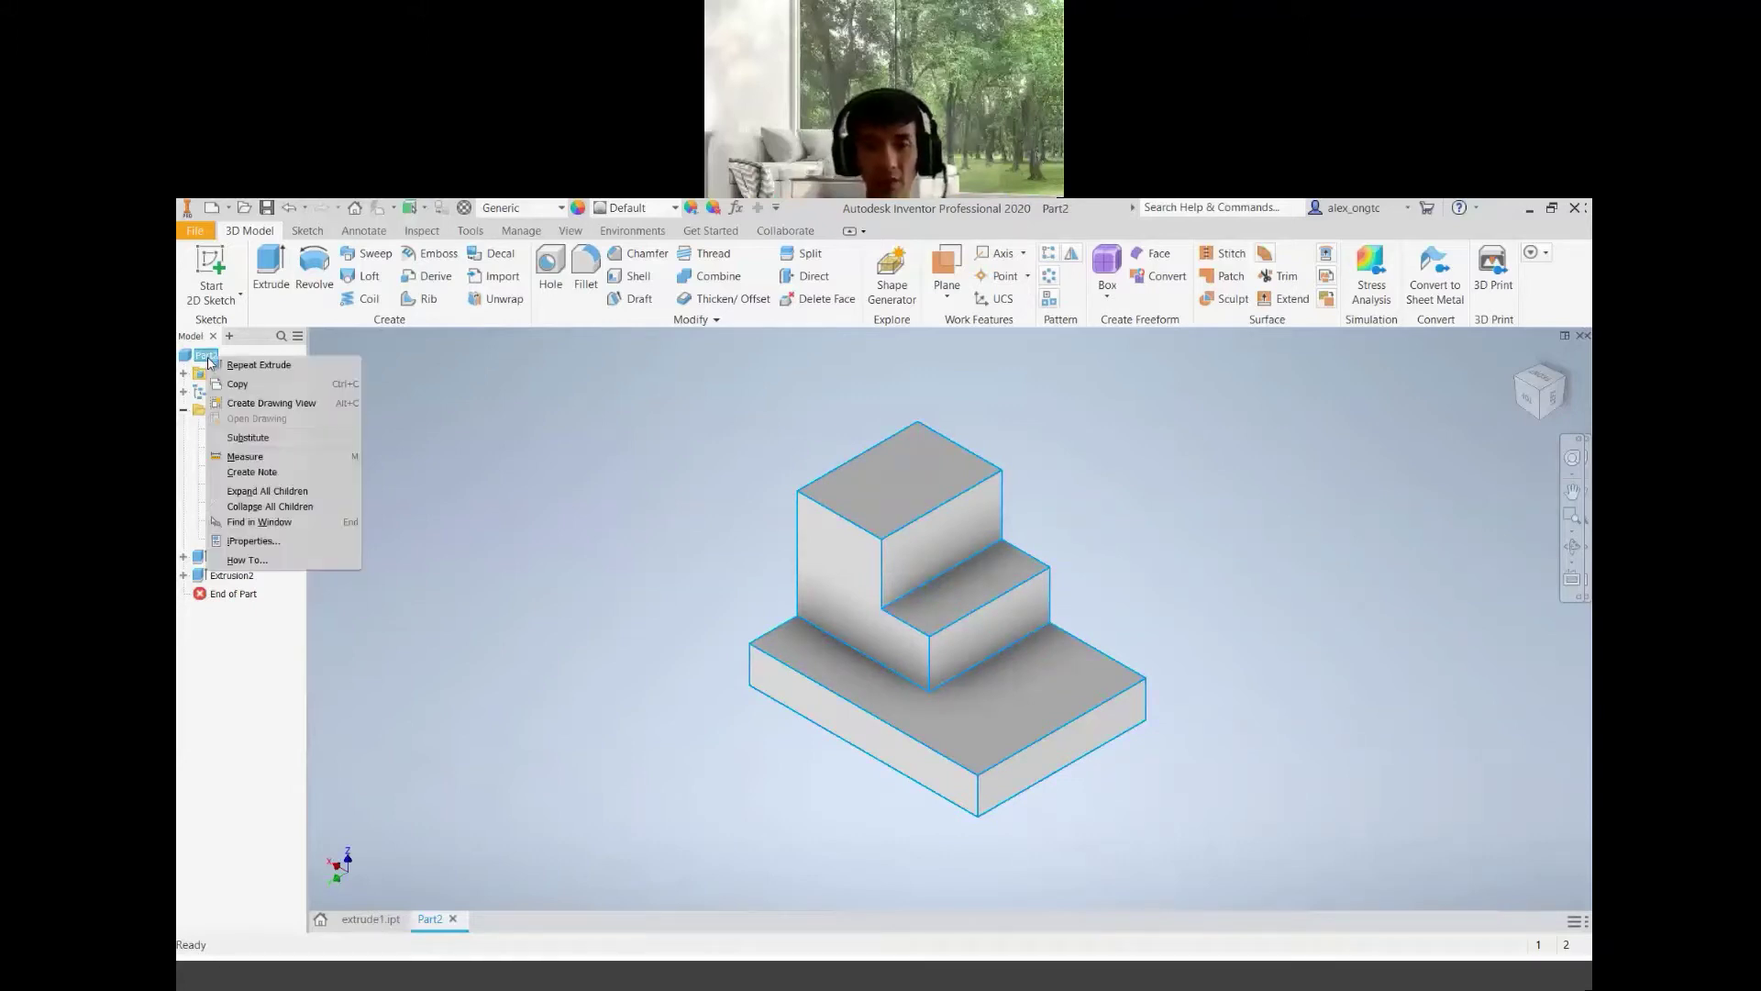
{"action": "left_click", "coordinate": [284, 541]}
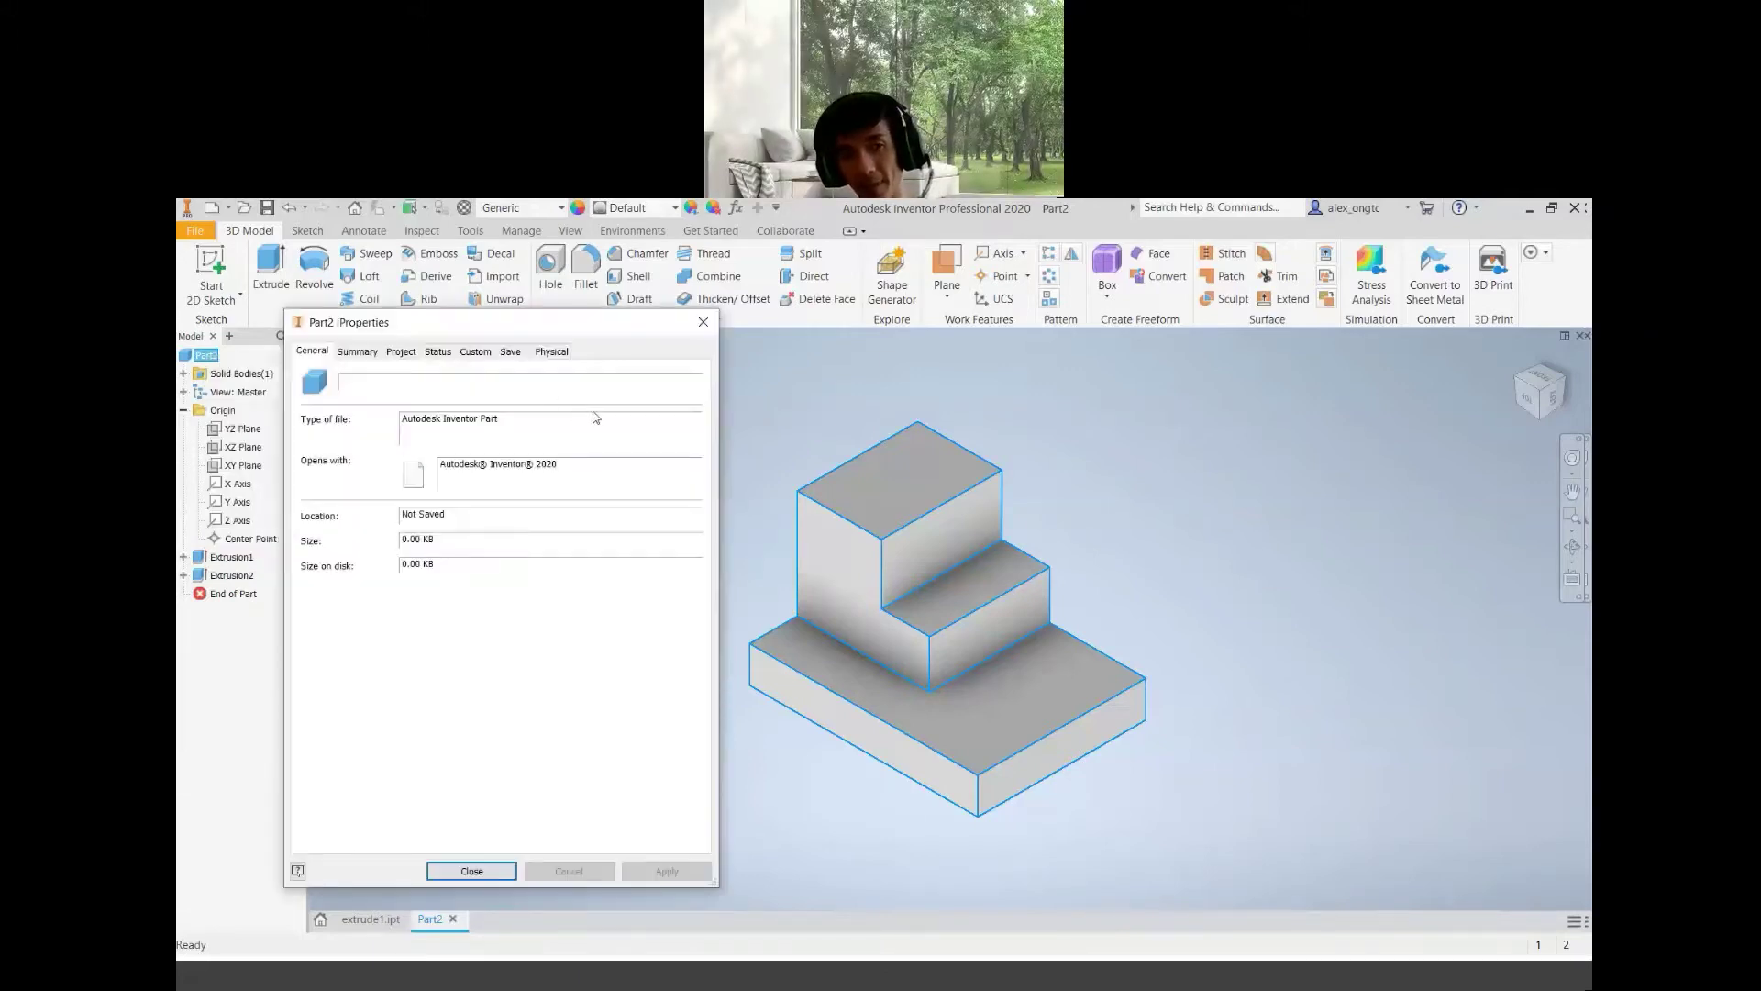
{"action": "left_click", "coordinate": [554, 353]}
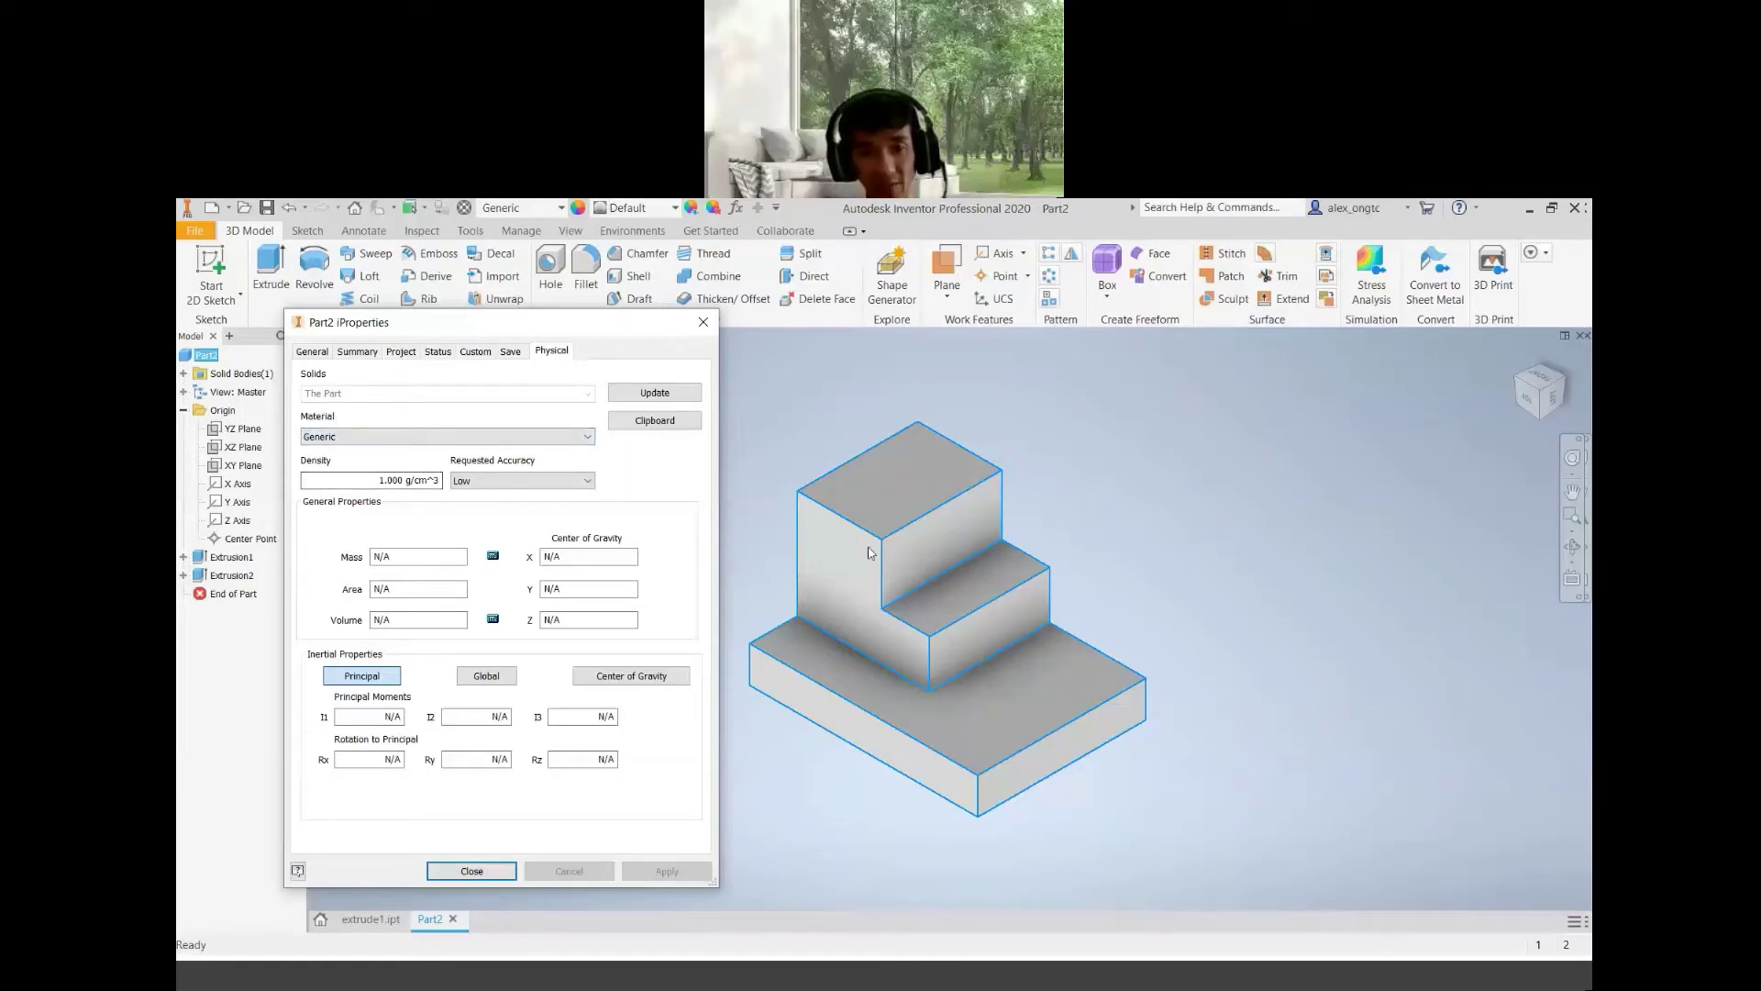
{"action": "left_click", "coordinate": [674, 394]}
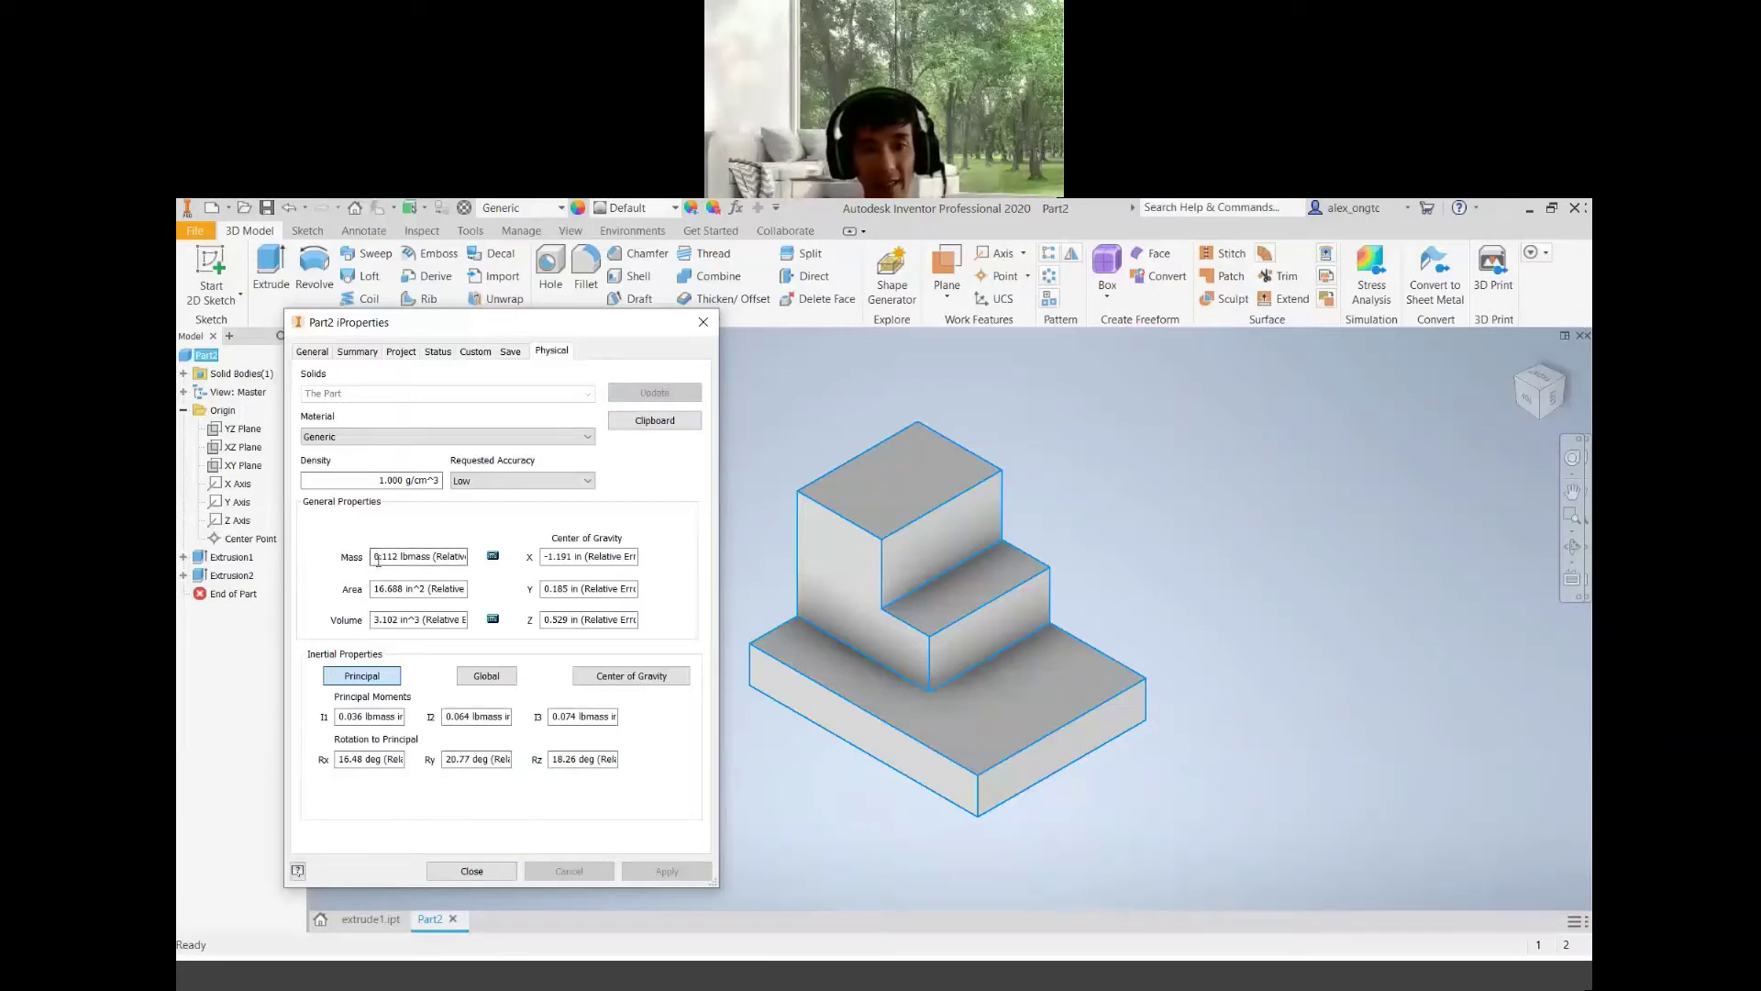
{"action": "left_click_drag", "start_coordinate": [373, 556], "coordinate": [395, 556]}
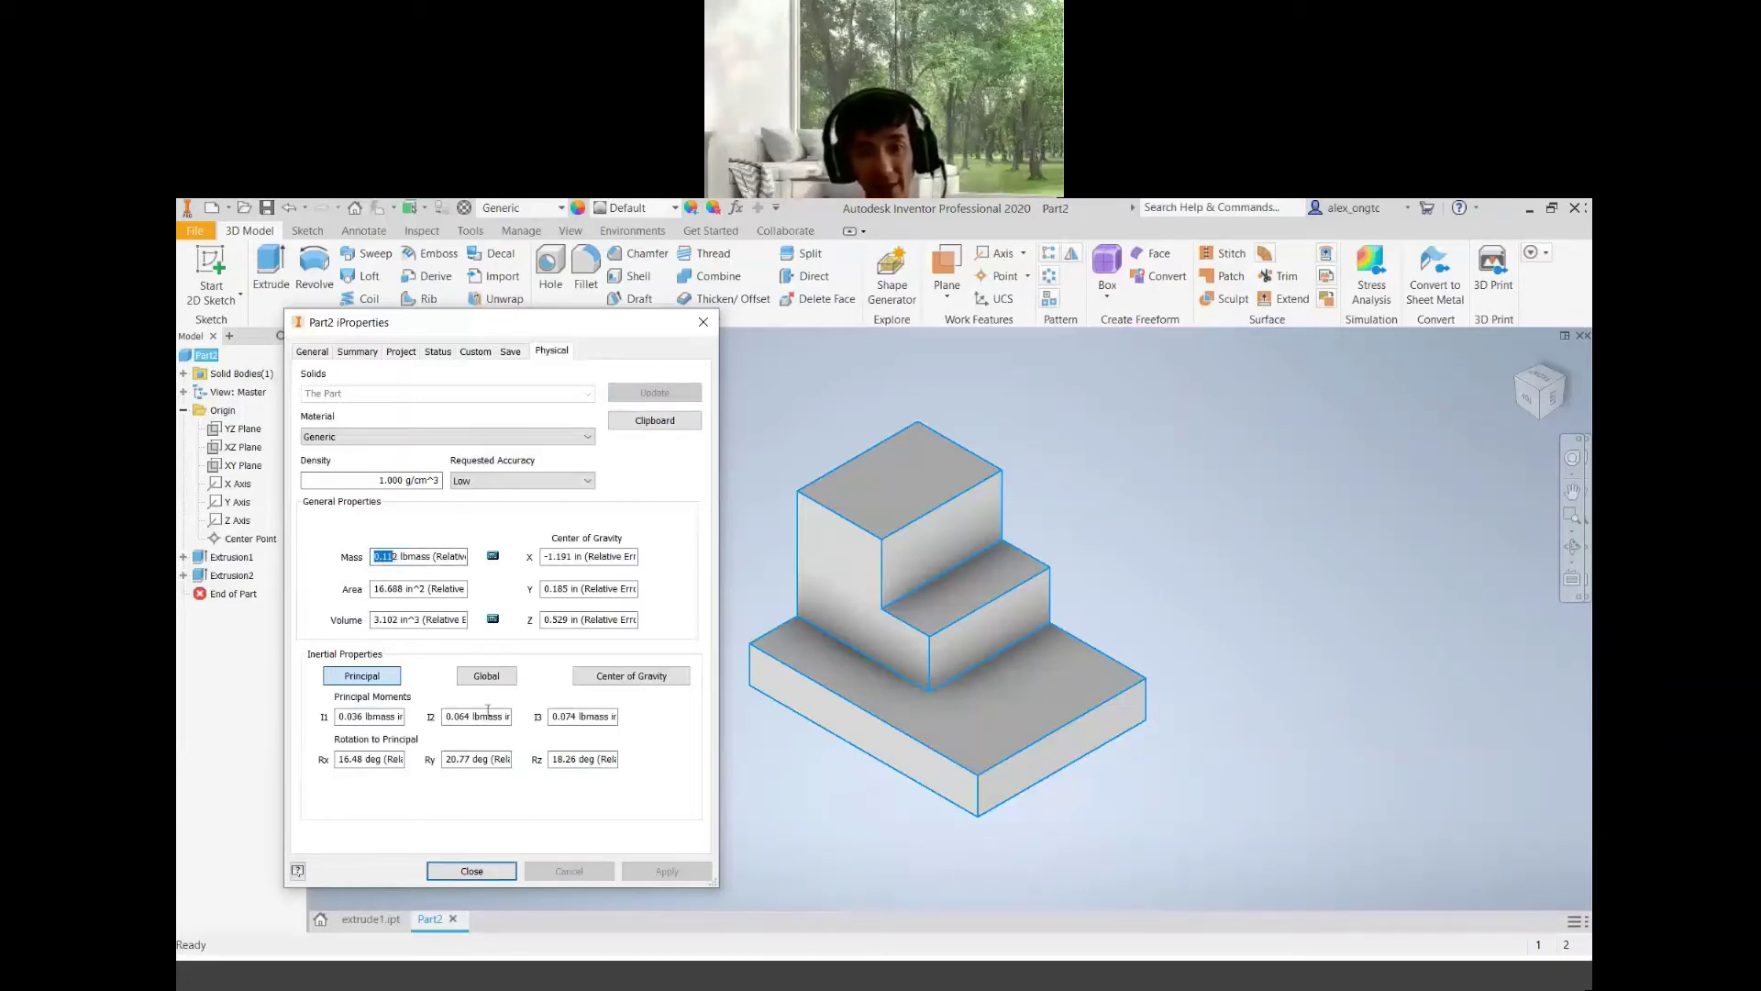
{"action": "left_click", "coordinate": [409, 556]}
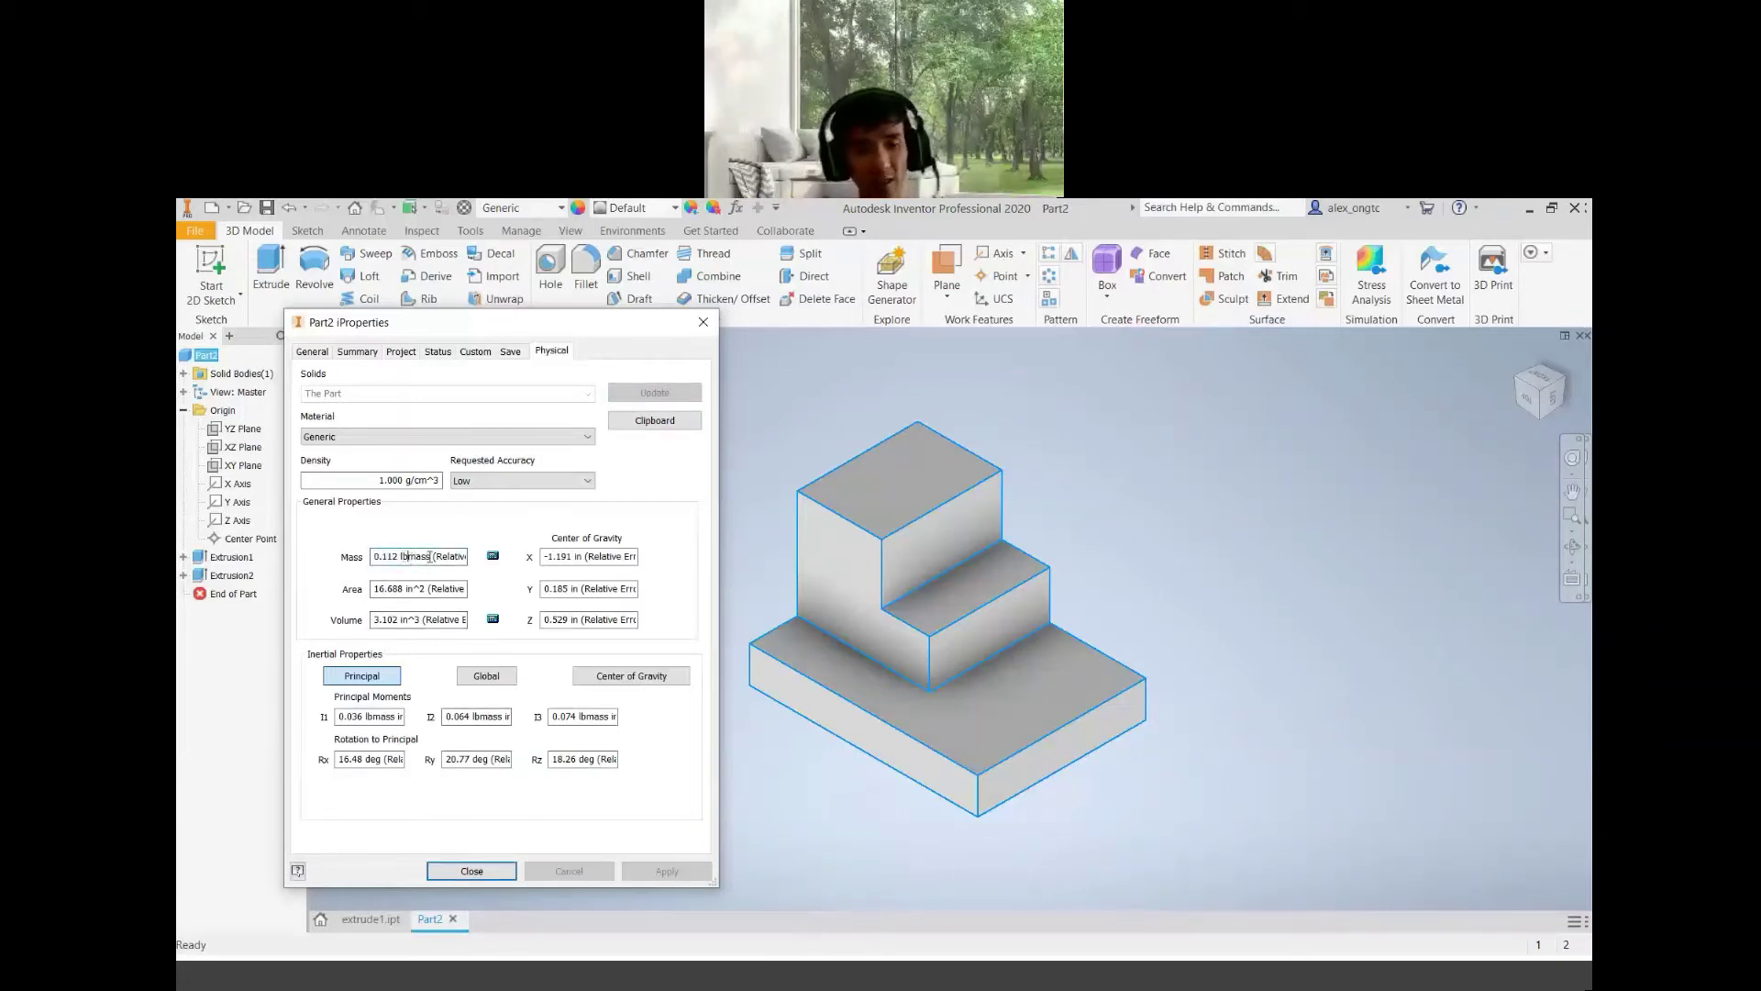
{"action": "left_click_drag", "start_coordinate": [377, 556], "coordinate": [431, 556]}
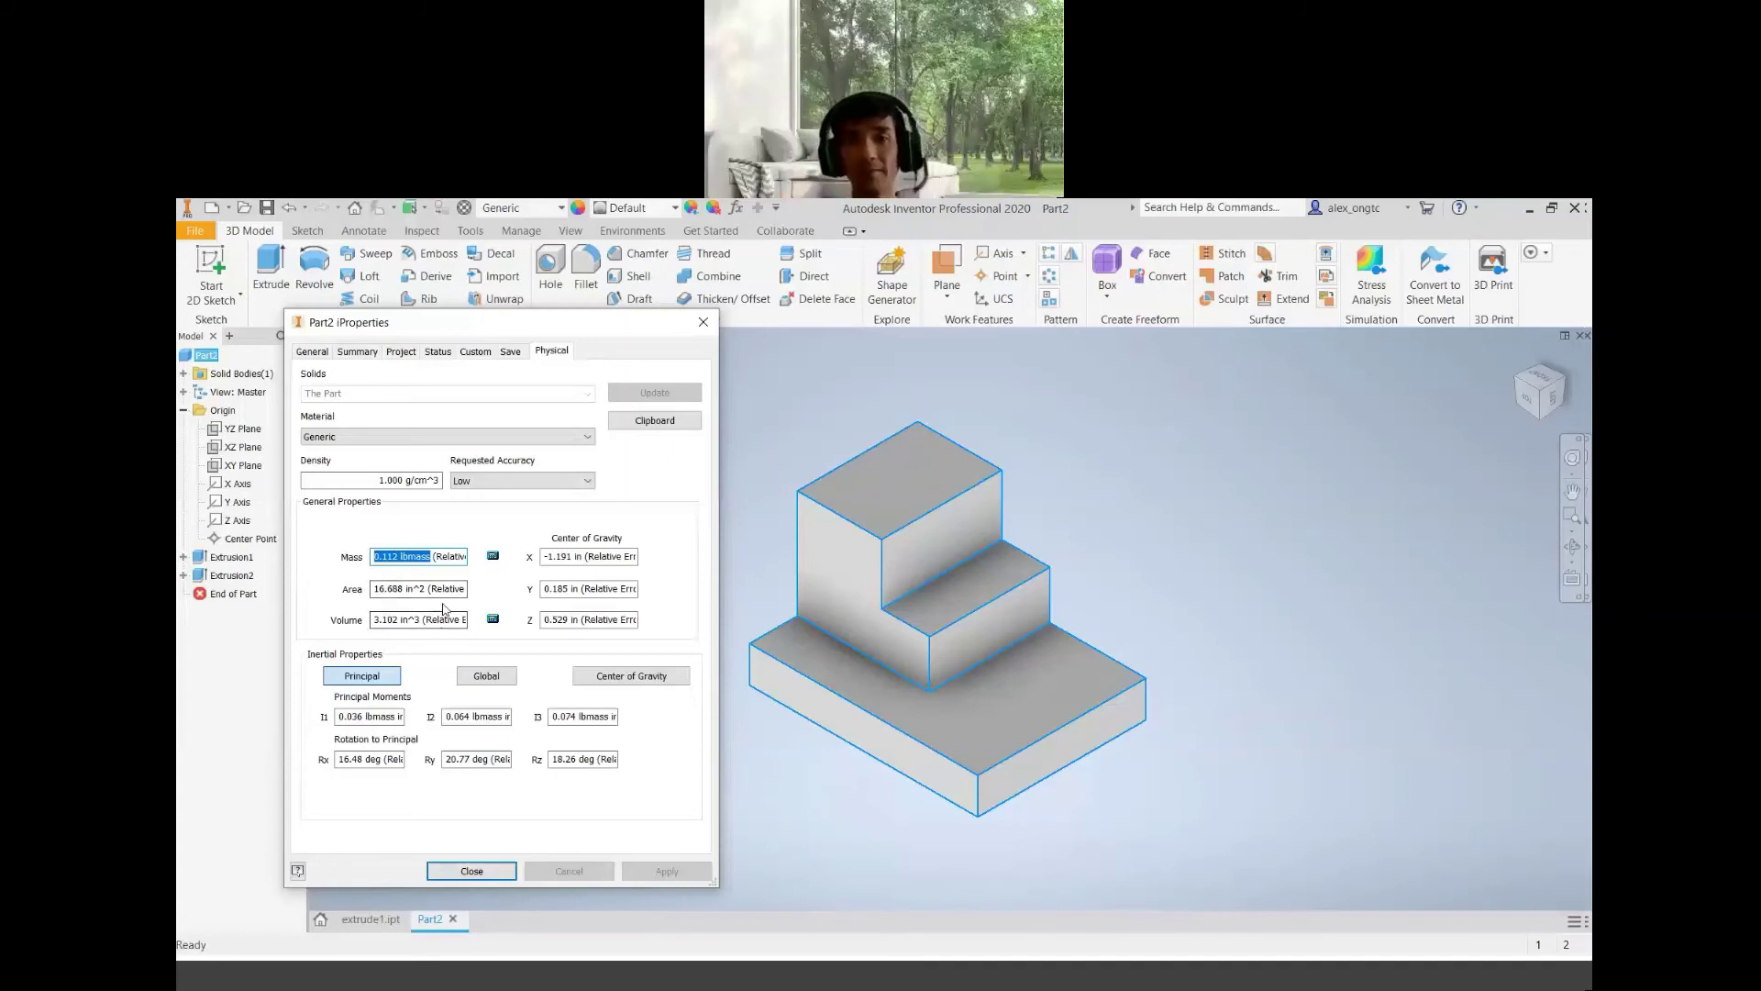
{"action": "left_click", "coordinate": [699, 327]}
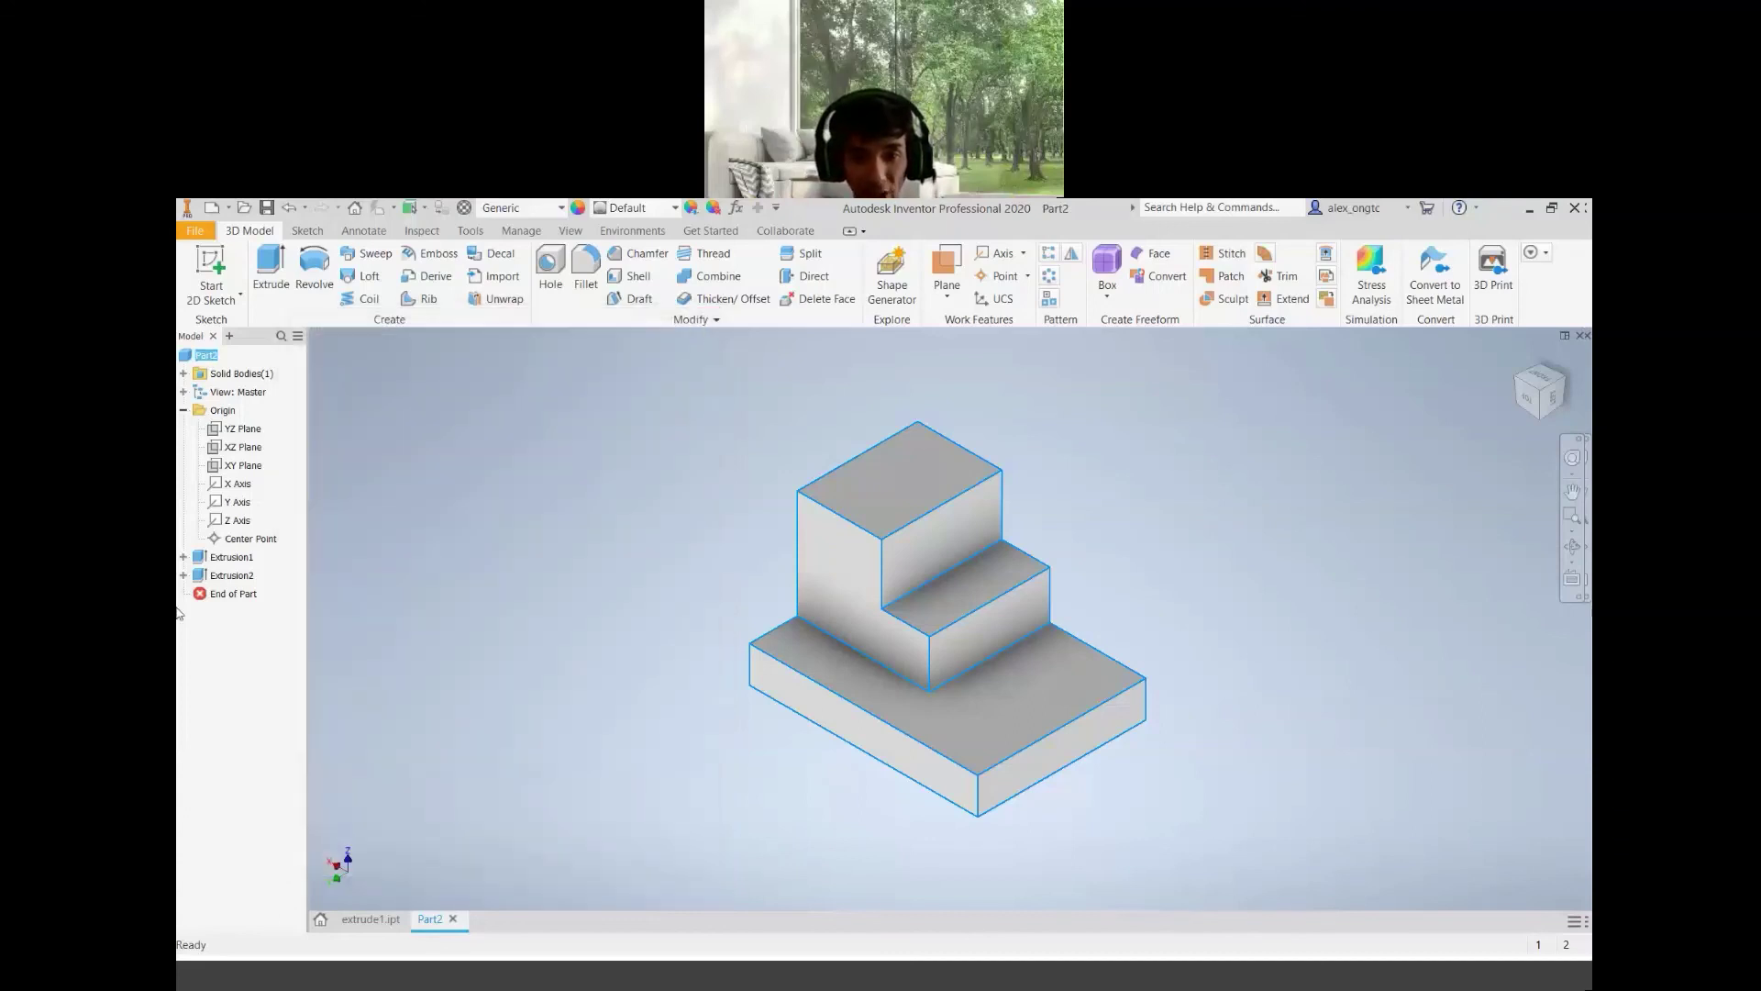
Reveal the sketch belonging to the base extrusion in the part's feature history
{"action": "left_click", "coordinate": [184, 557]}
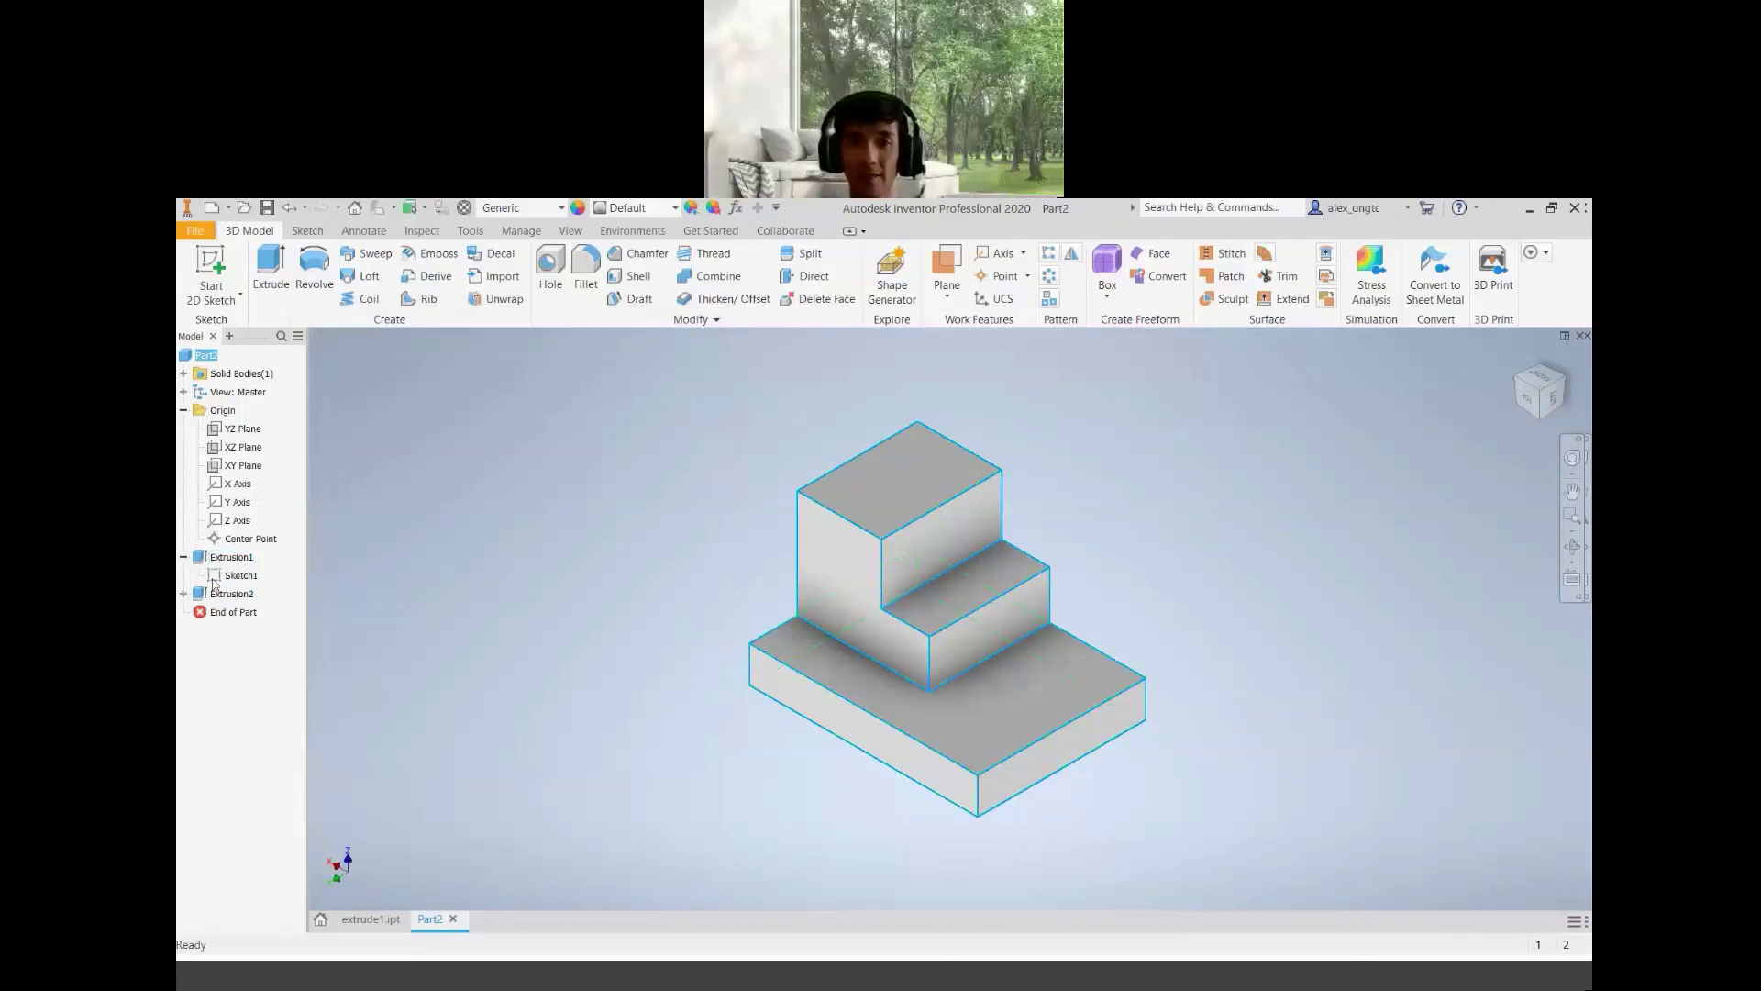